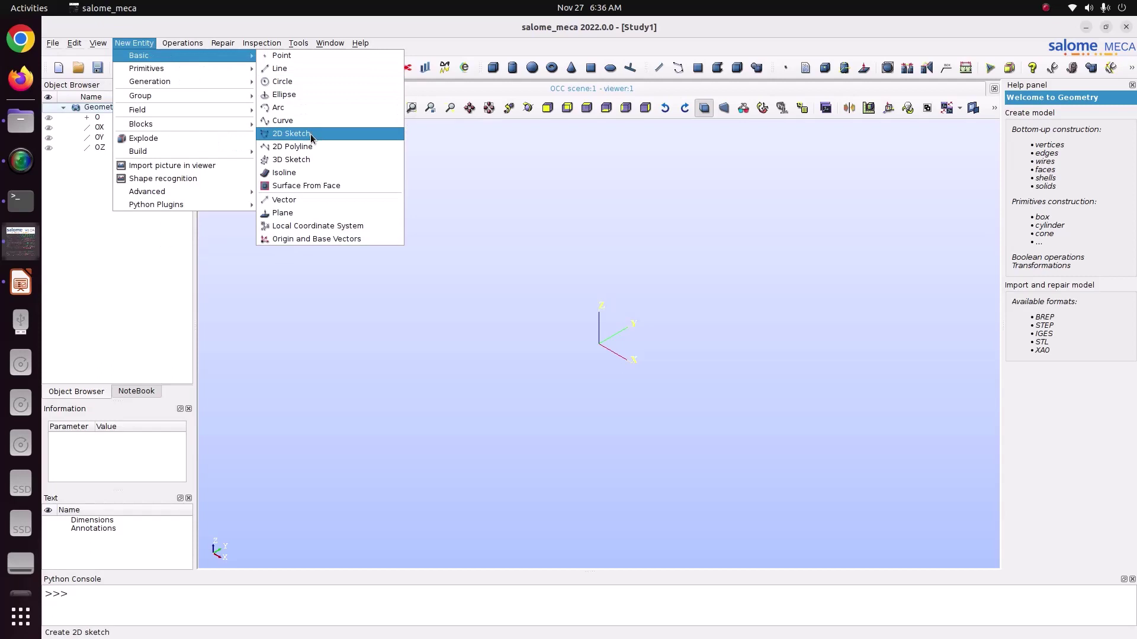
- Start a rectangular 2D sketch with its first corner at 0, 0 and set X2 to 0.004, consulting the dimensions in the LibreOffice Impress slide
left_click(310, 134)
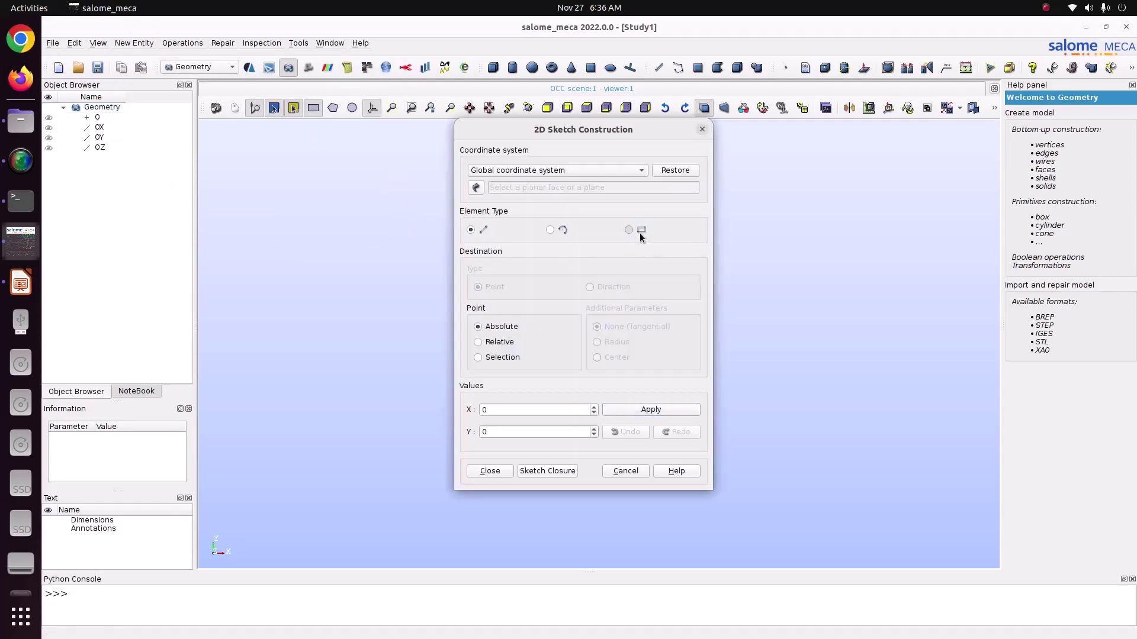
left_click(639, 233)
left_click(521, 272)
left_click(517, 288)
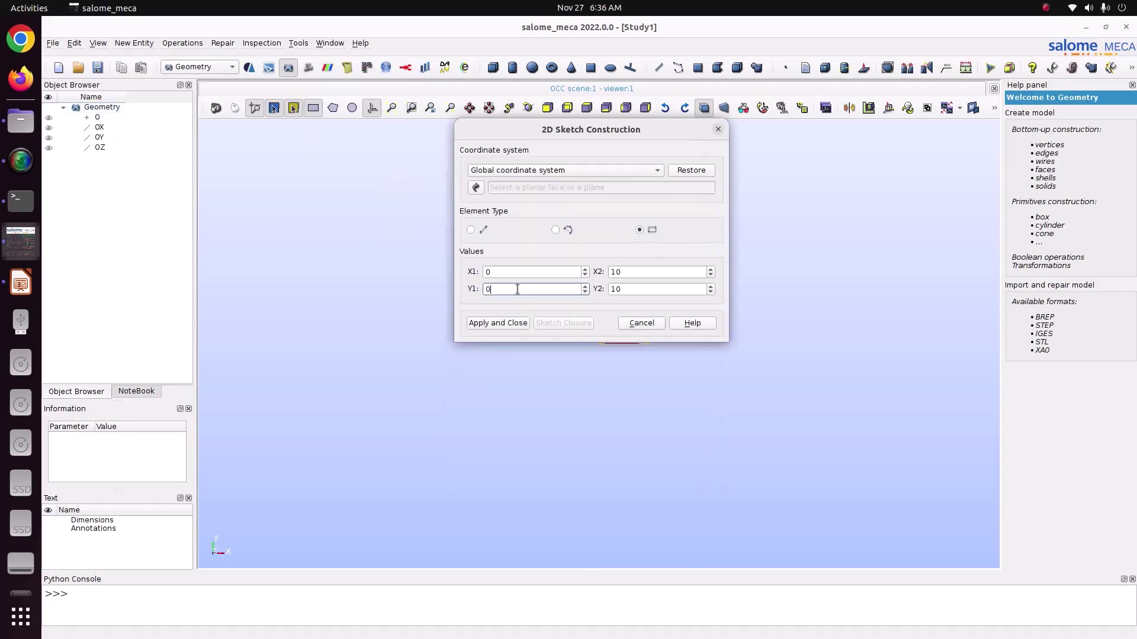
left_click(637, 273)
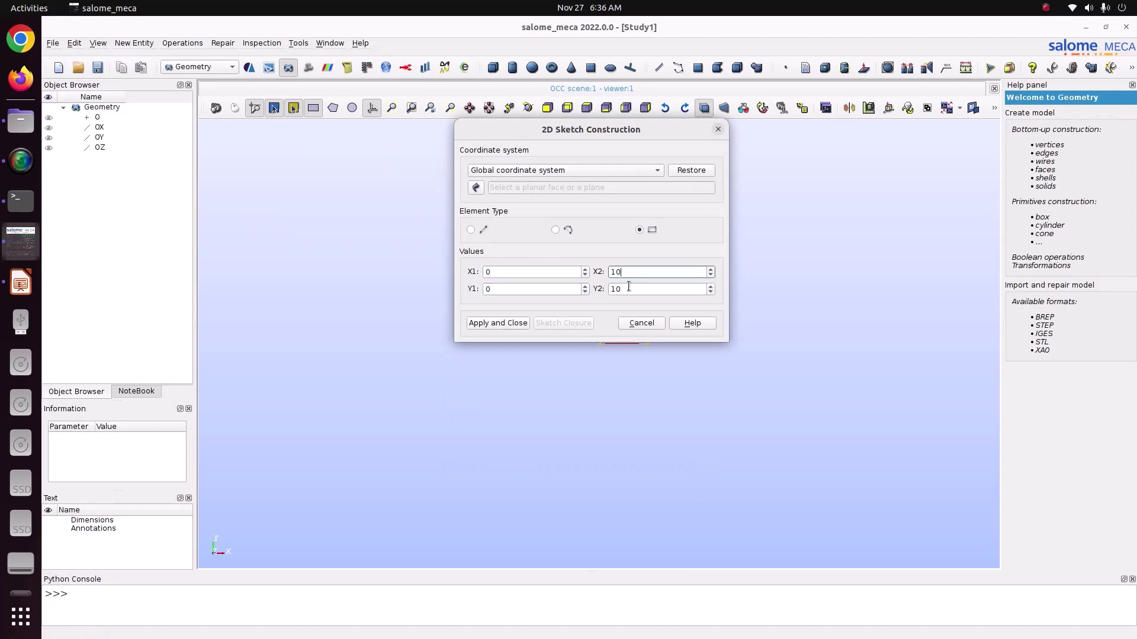
key("ctrl+a")
left_click(18, 288)
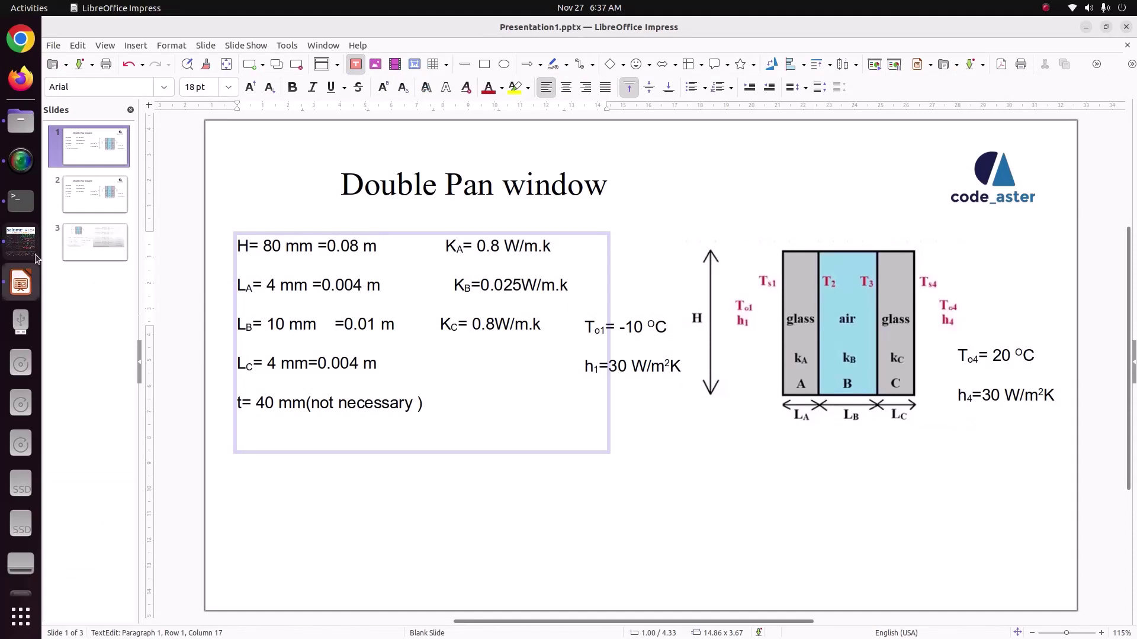
left_click(21, 243)
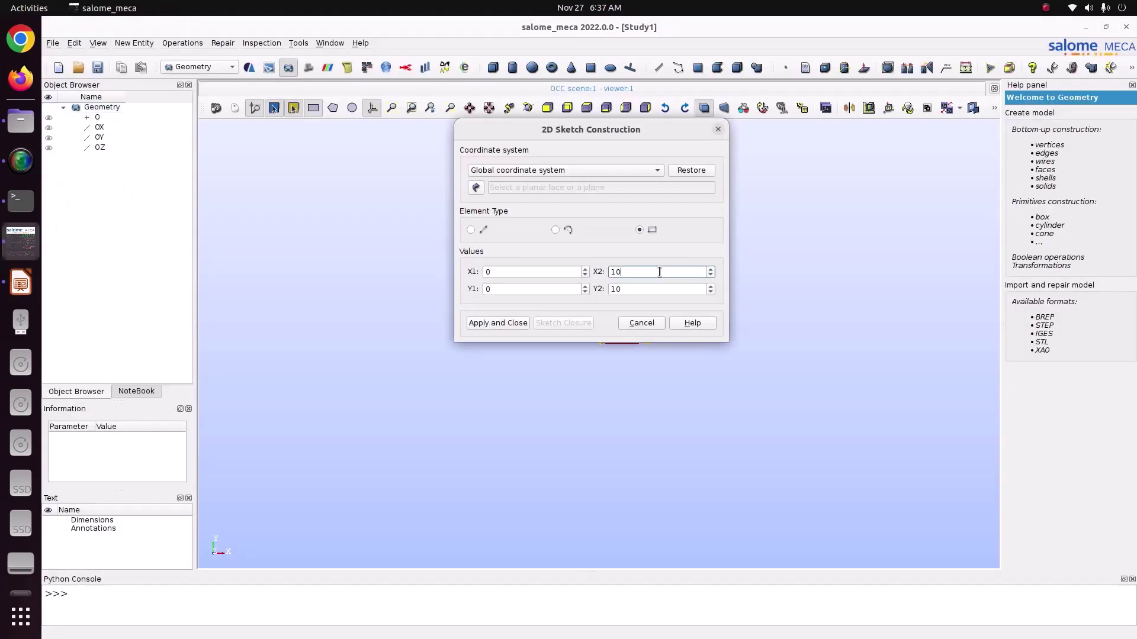
type("0.04")
key("Tab")
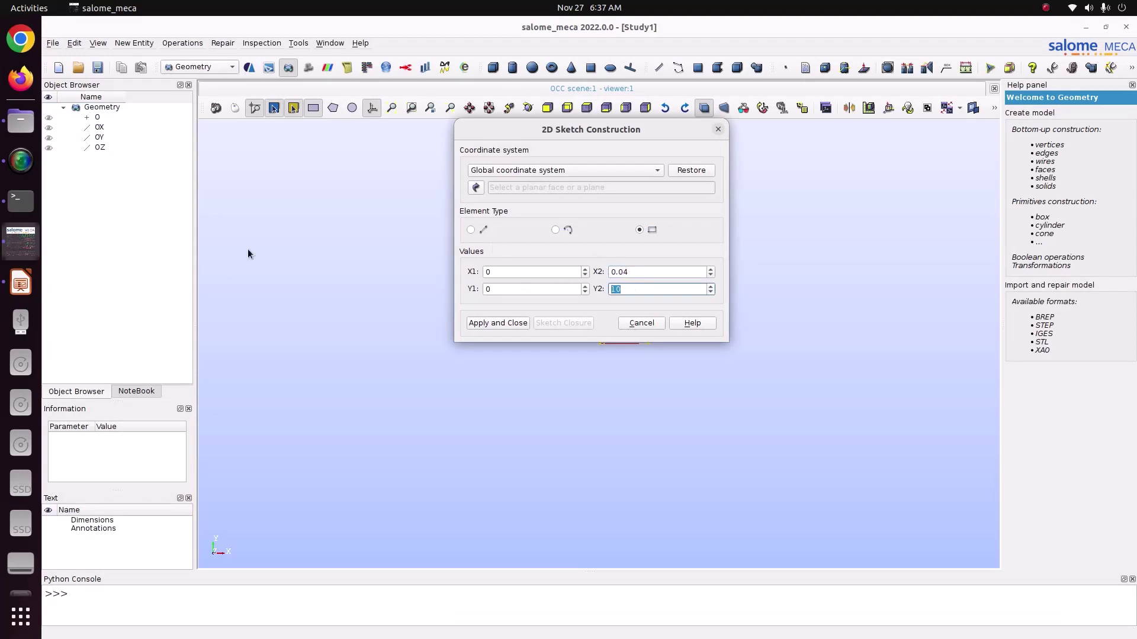
left_click(622, 272)
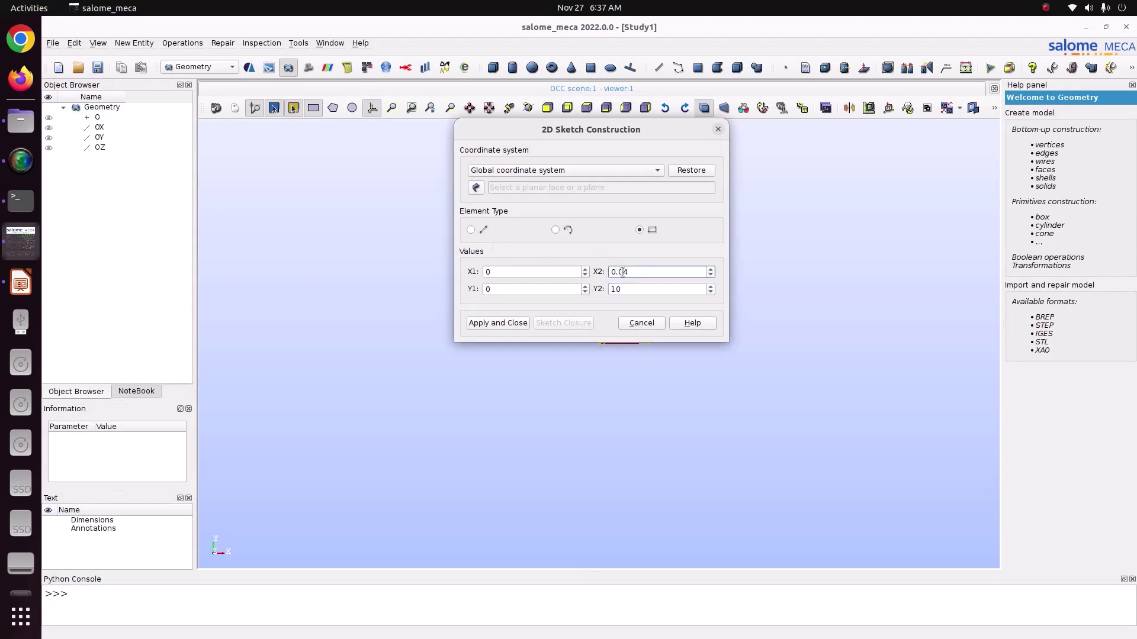
type("0")
- Set the rectangle's Y2 to 0.08, check the dimensions against the Impress slide, and create the first glass pane sketch
left_click_drag(628, 290, 590, 286)
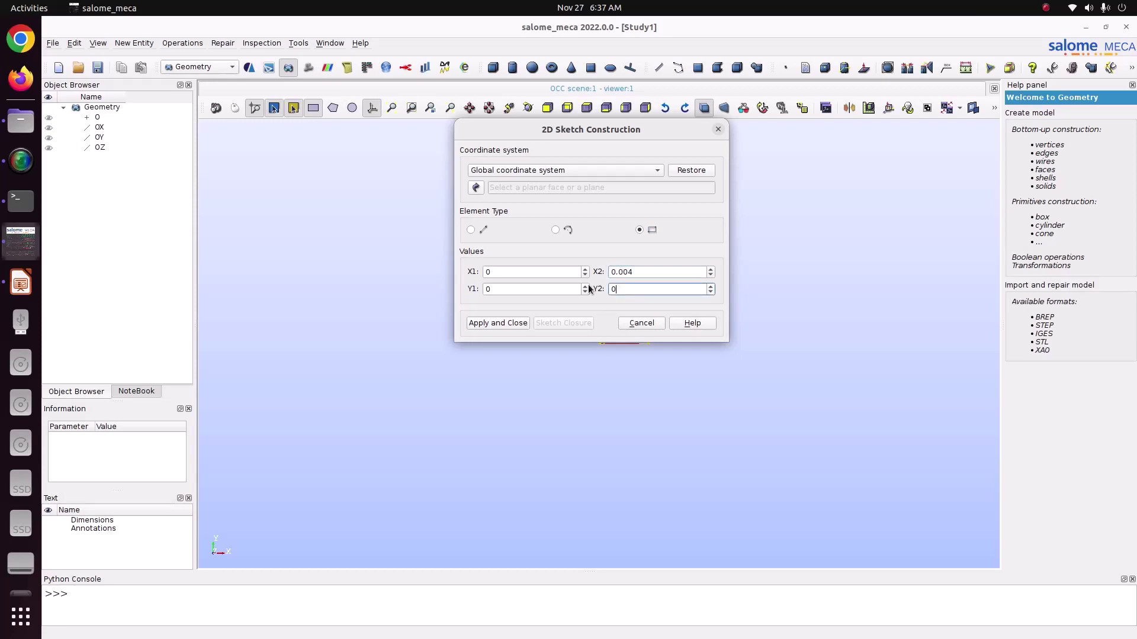
type("0.08")
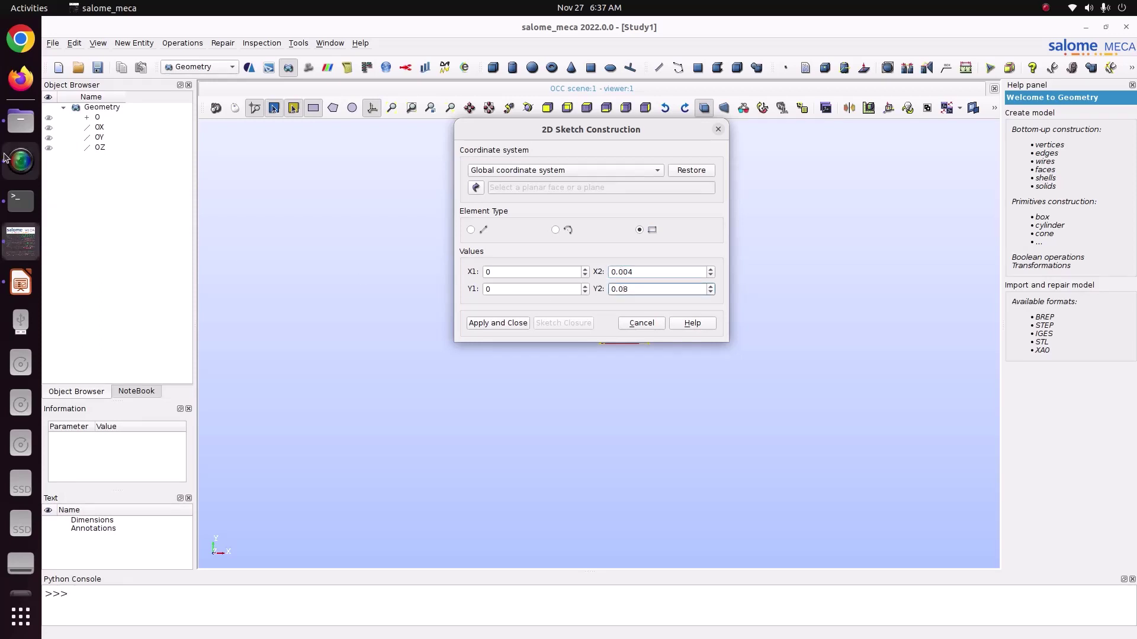
left_click(20, 283)
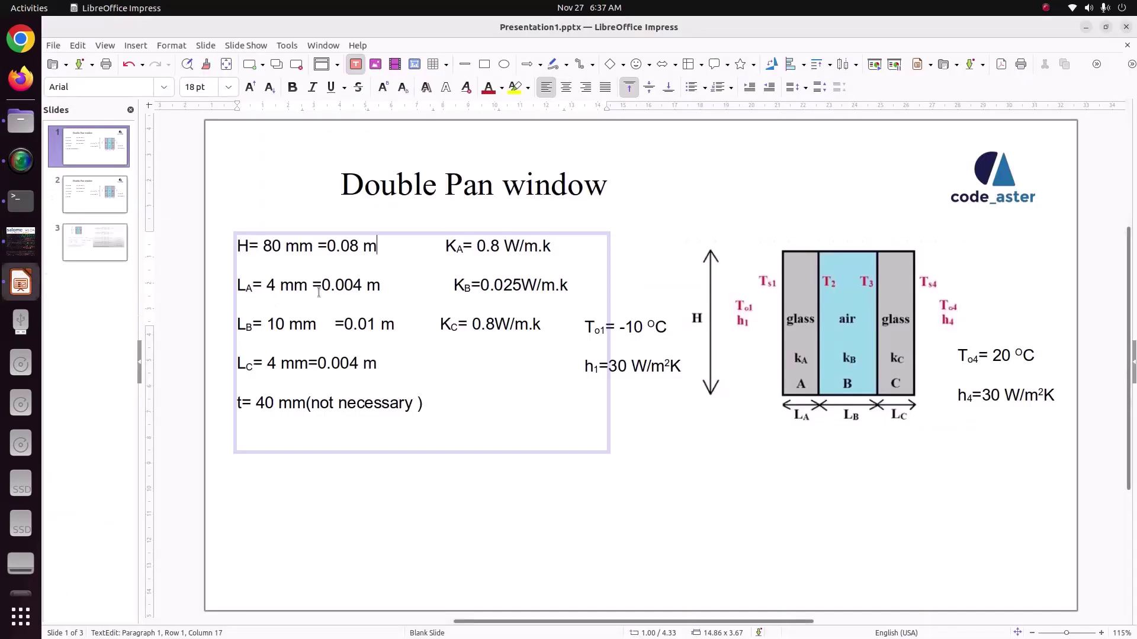
left_click(21, 240)
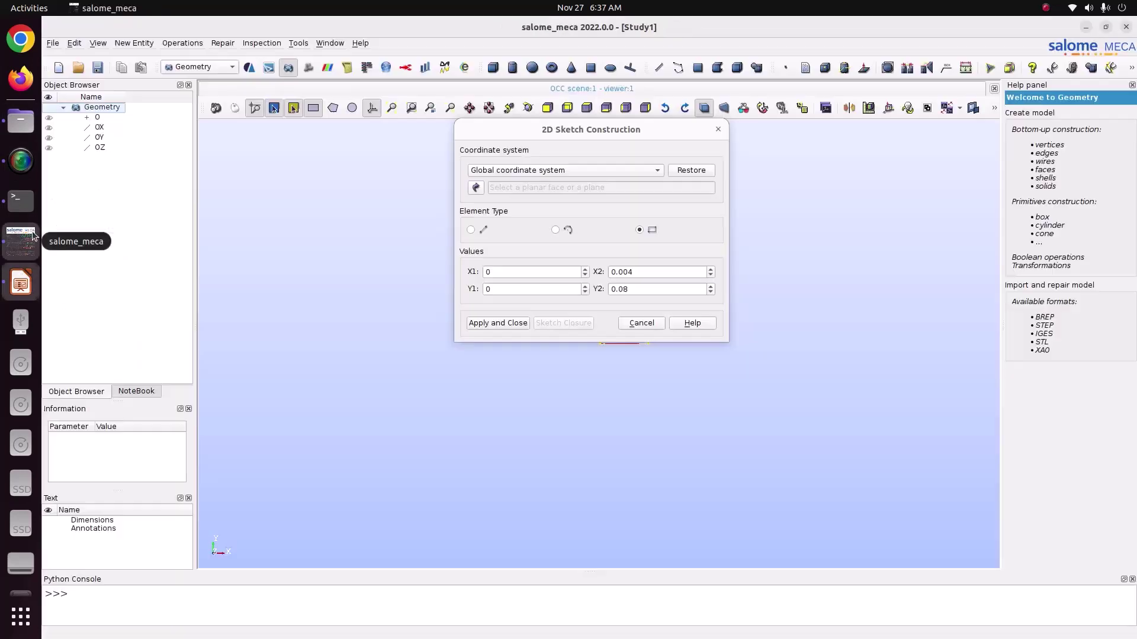
left_click(517, 323)
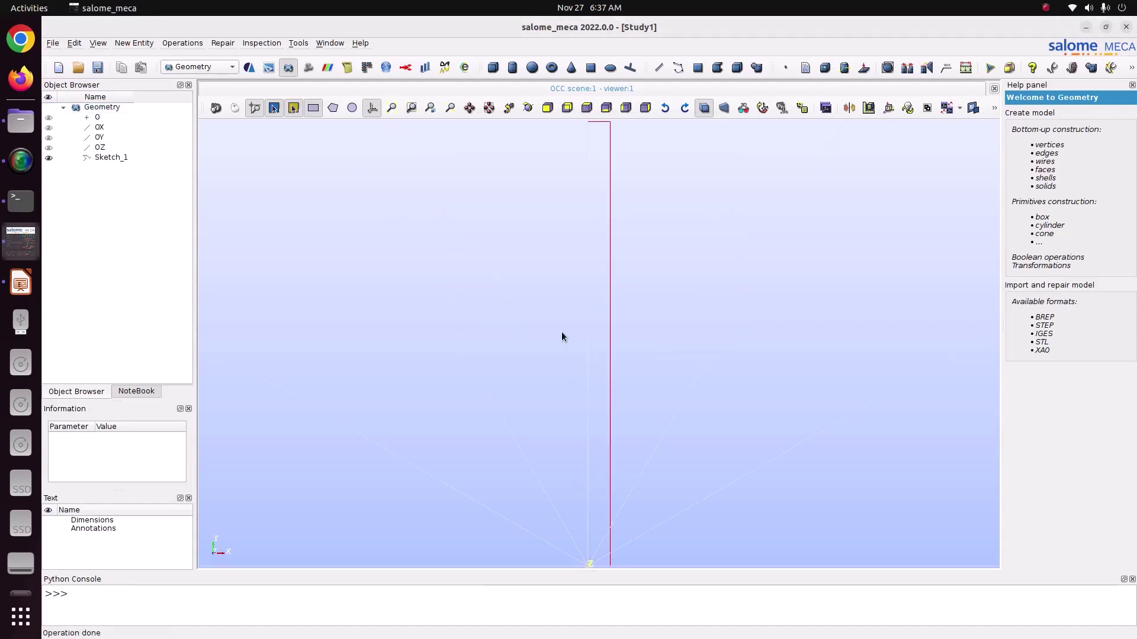
scroll(560, 335, "down", 3)
scroll(558, 333, "up", 2)
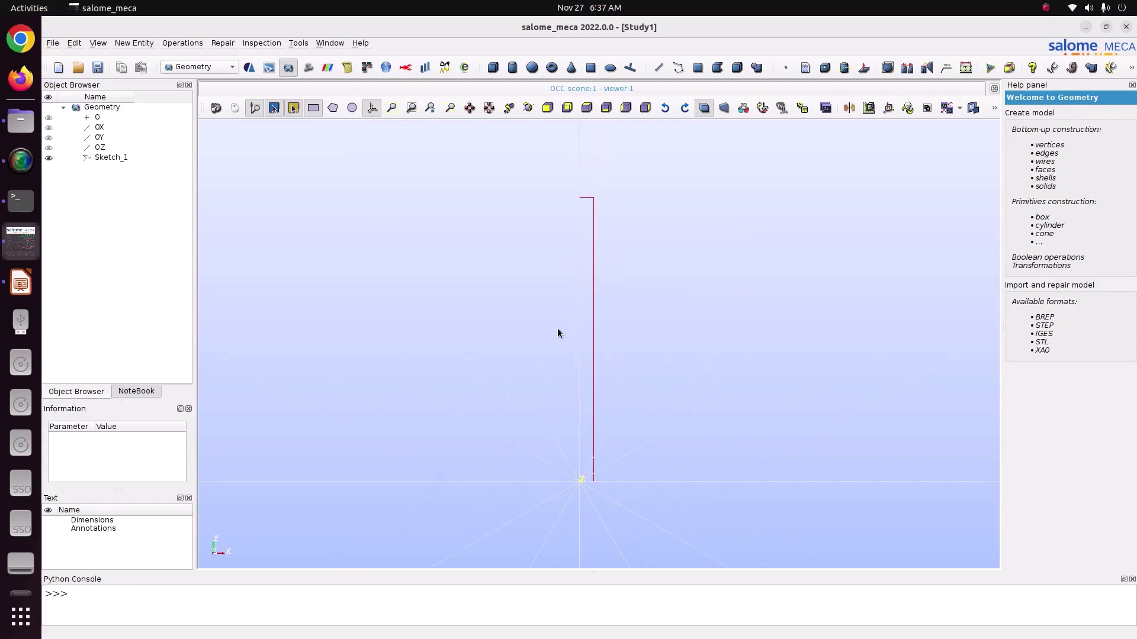
left_click(593, 254)
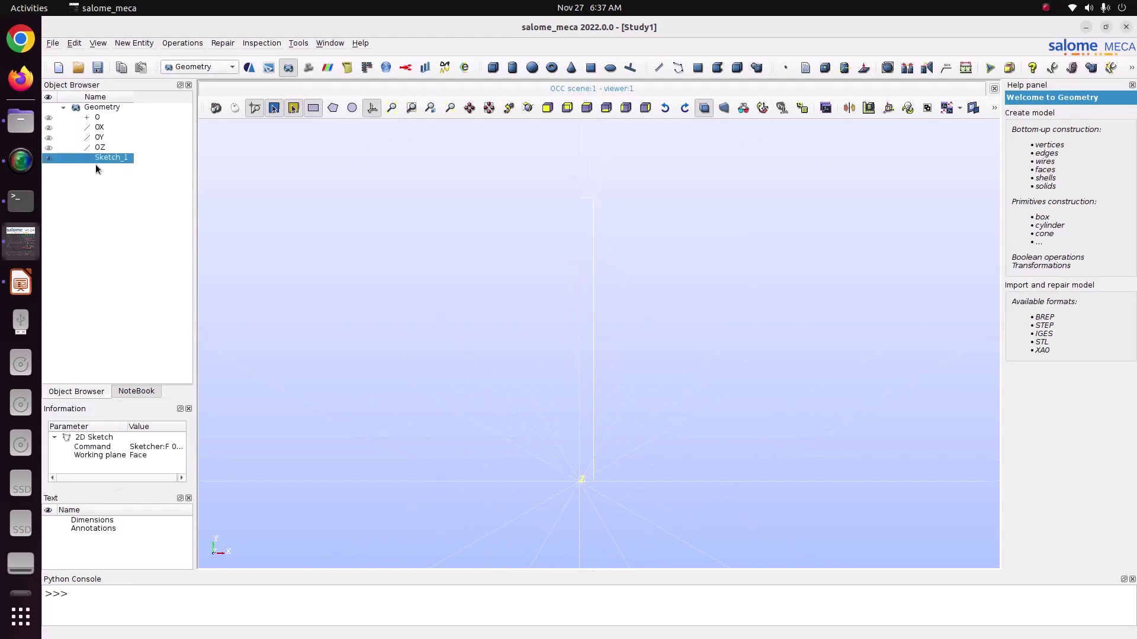
- Create a second rectangular 2D sketch from 0, 0 to X2 0.01 and Y2 0.08, checking the air gap width in the Impress slide
left_click(134, 43)
mouse_move(135, 56)
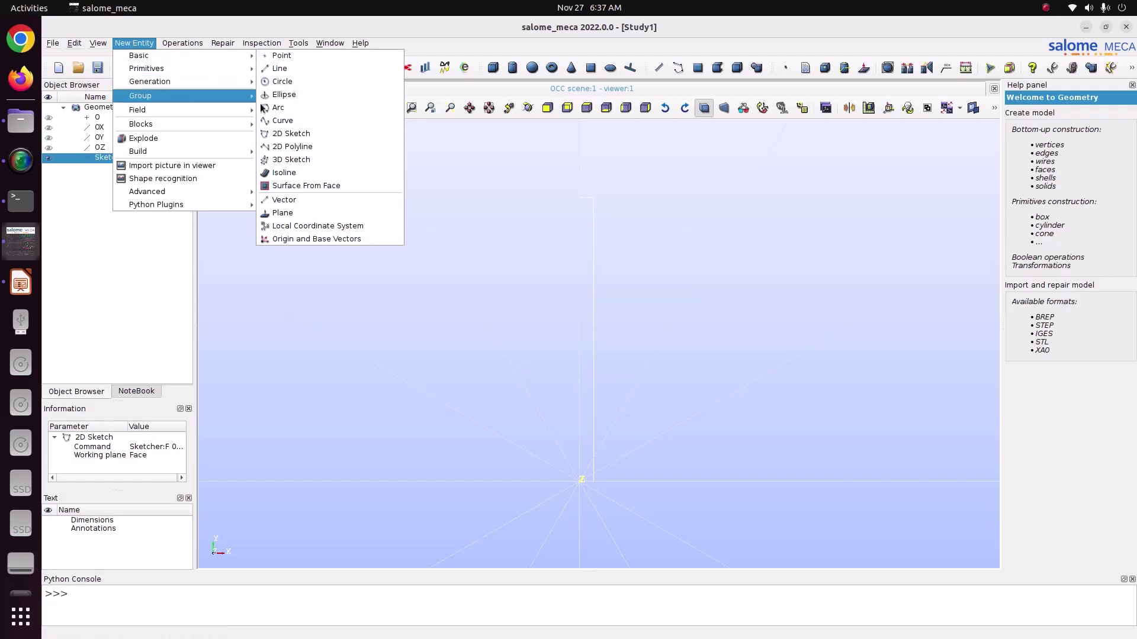
left_click(297, 135)
left_click(642, 232)
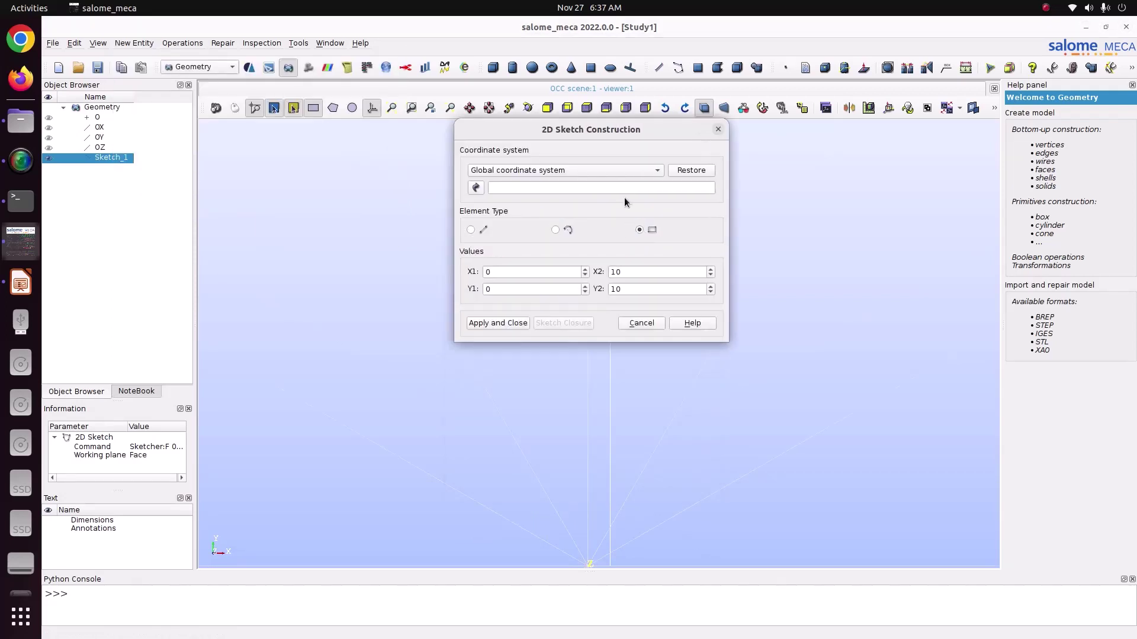
left_click(624, 272)
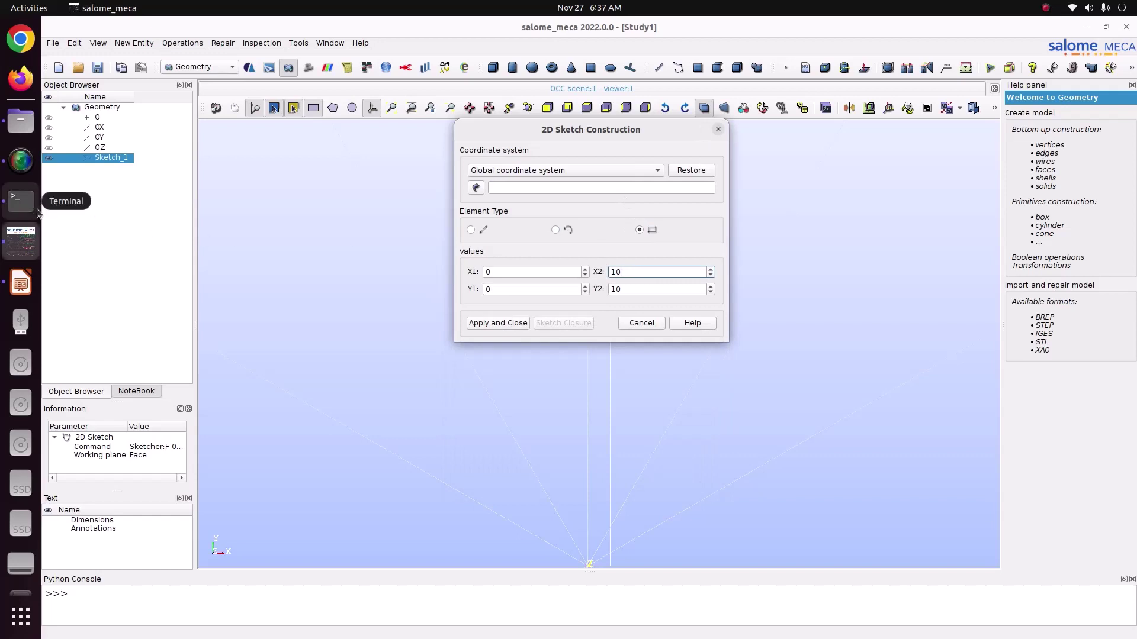
left_click(509, 276)
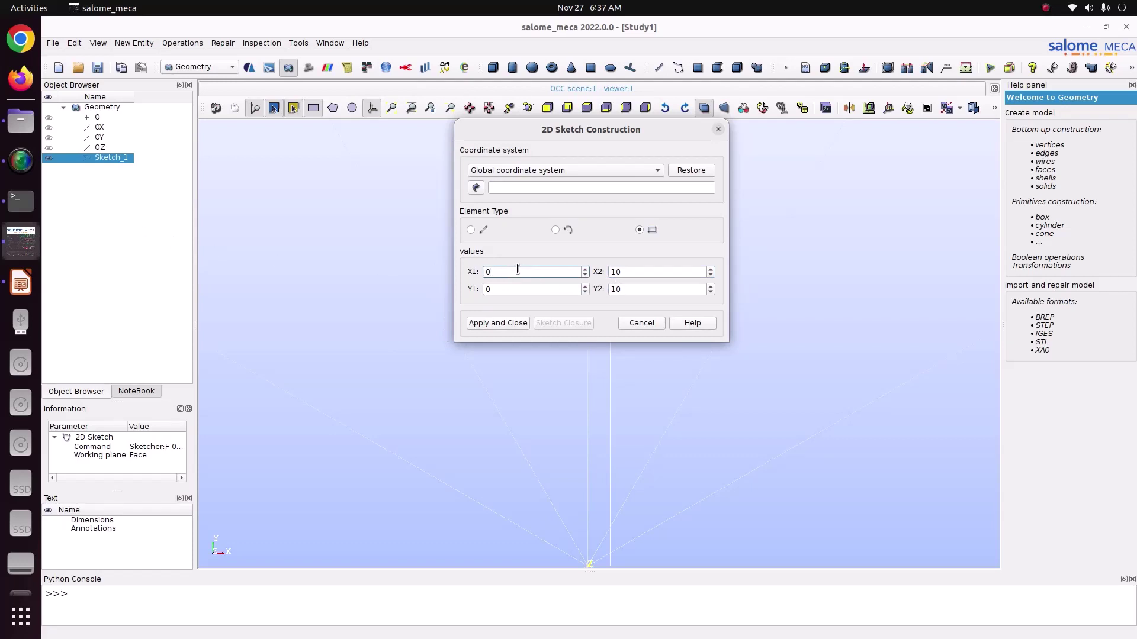
left_click(21, 283)
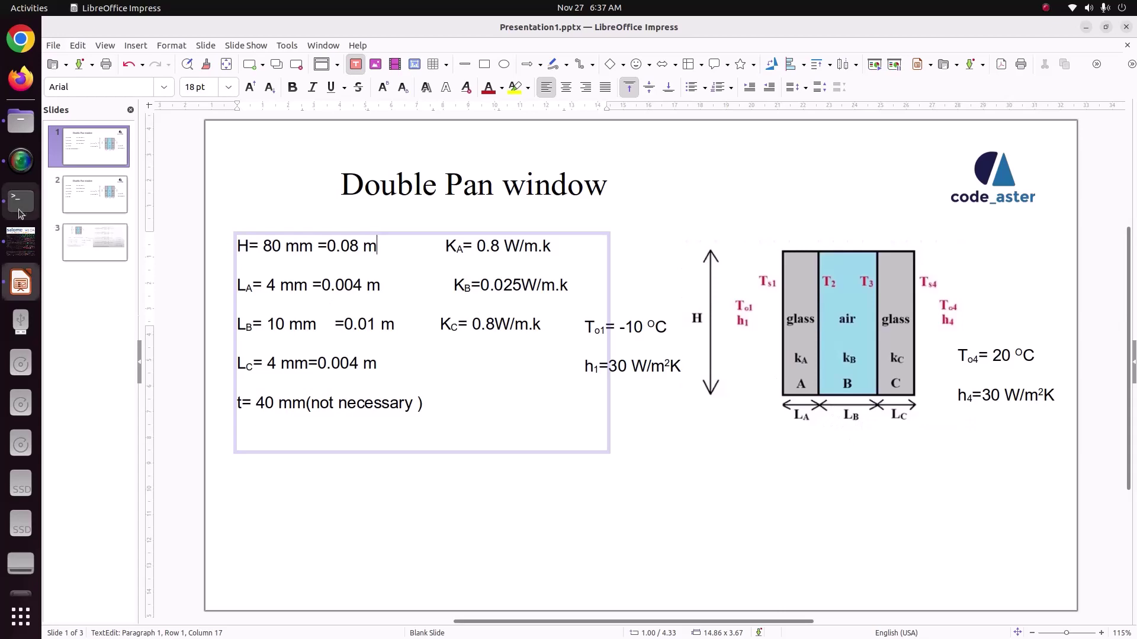
left_click(20, 241)
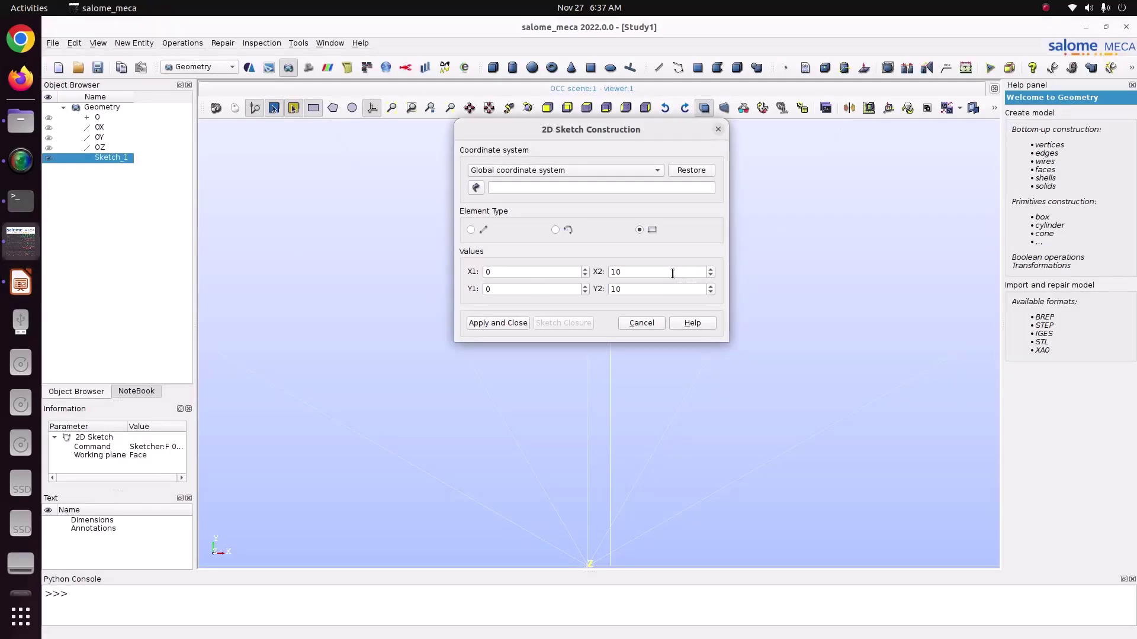
type("0.01")
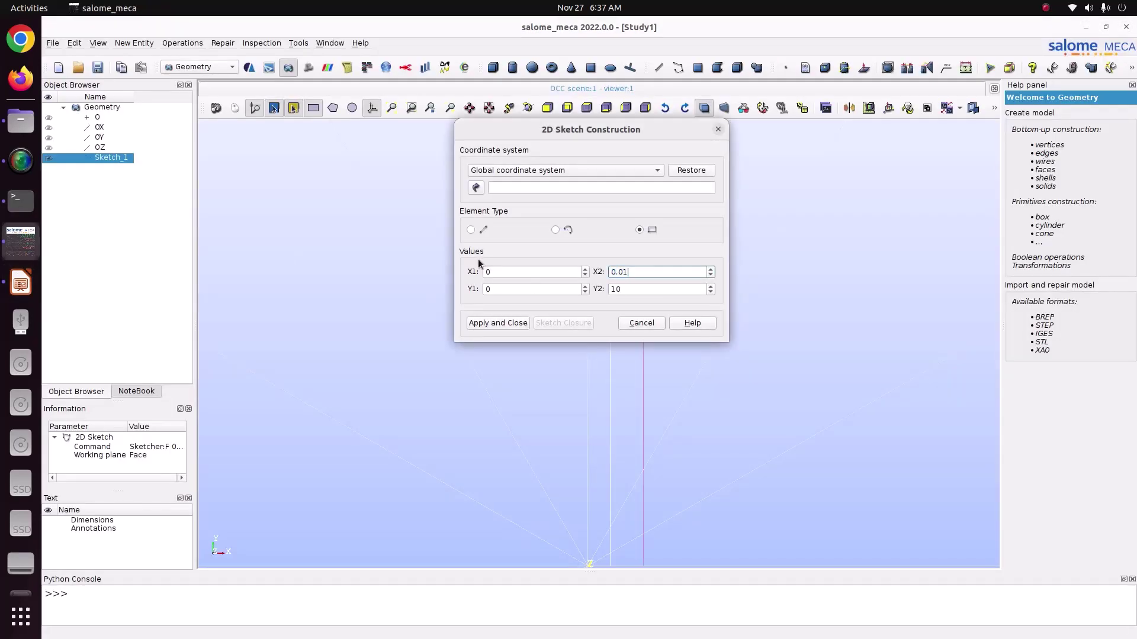
double_click(680, 289)
type("0.08")
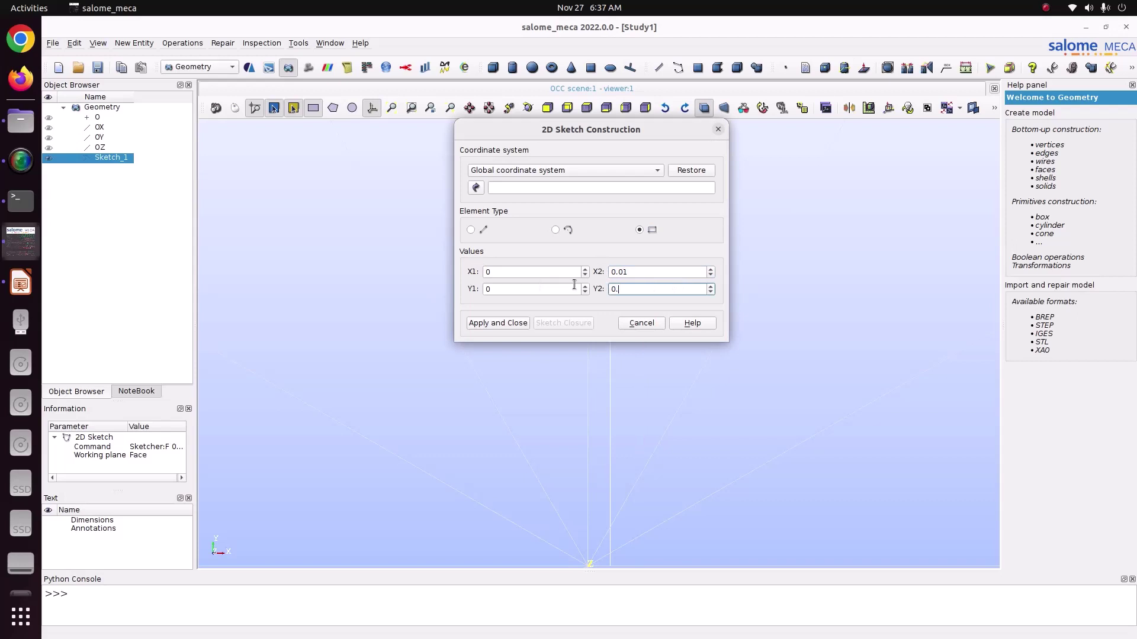
left_click(498, 322)
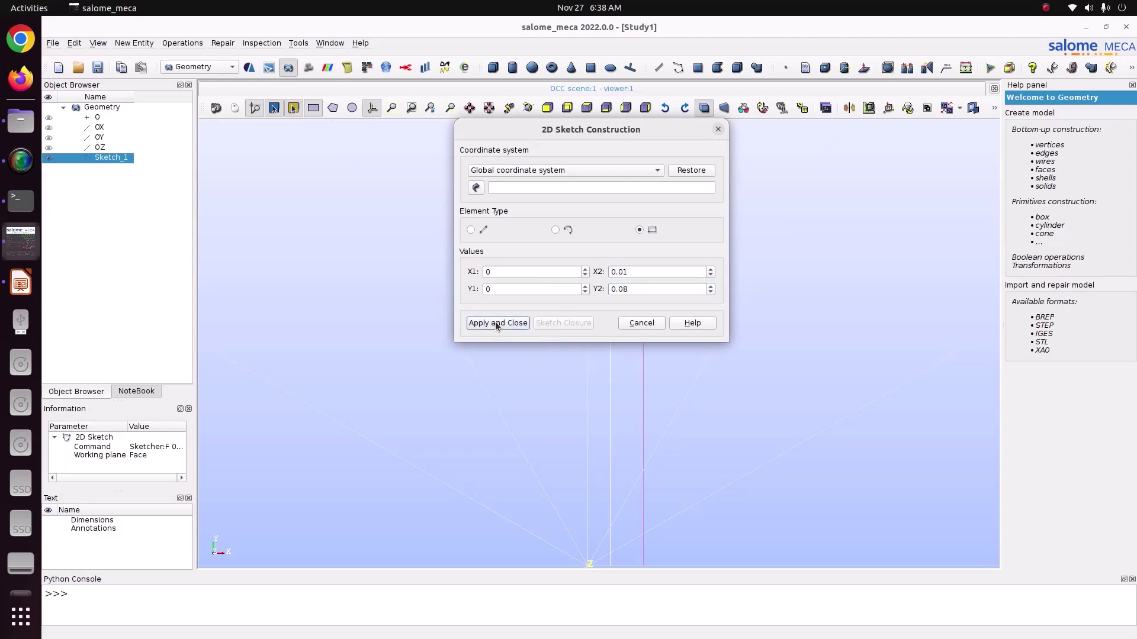
left_click(662, 315)
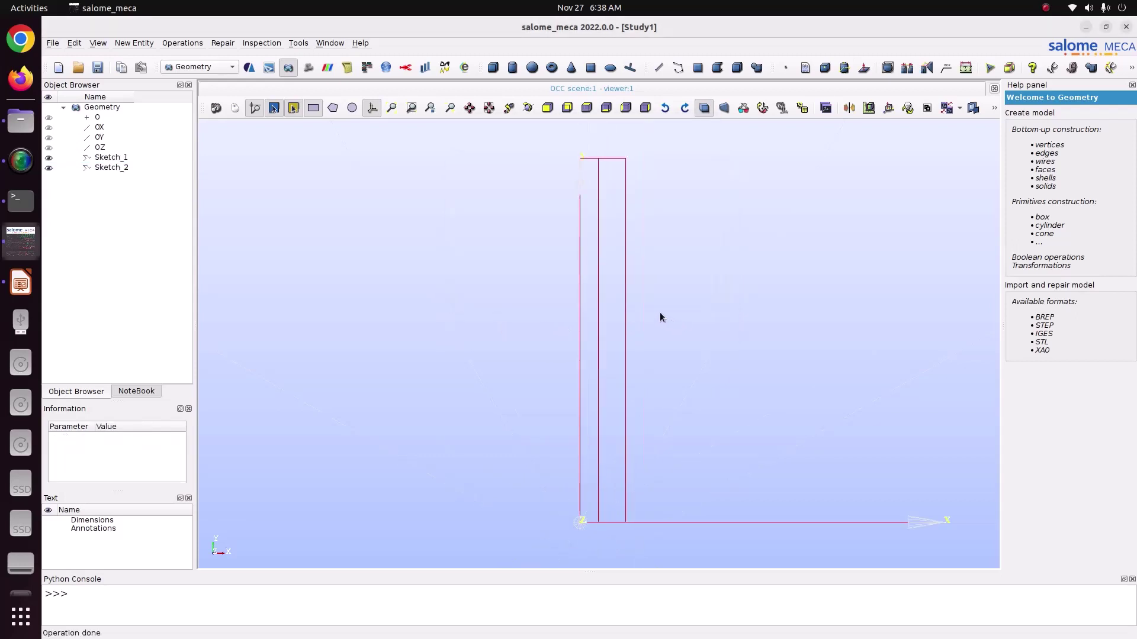
left_click(625, 307)
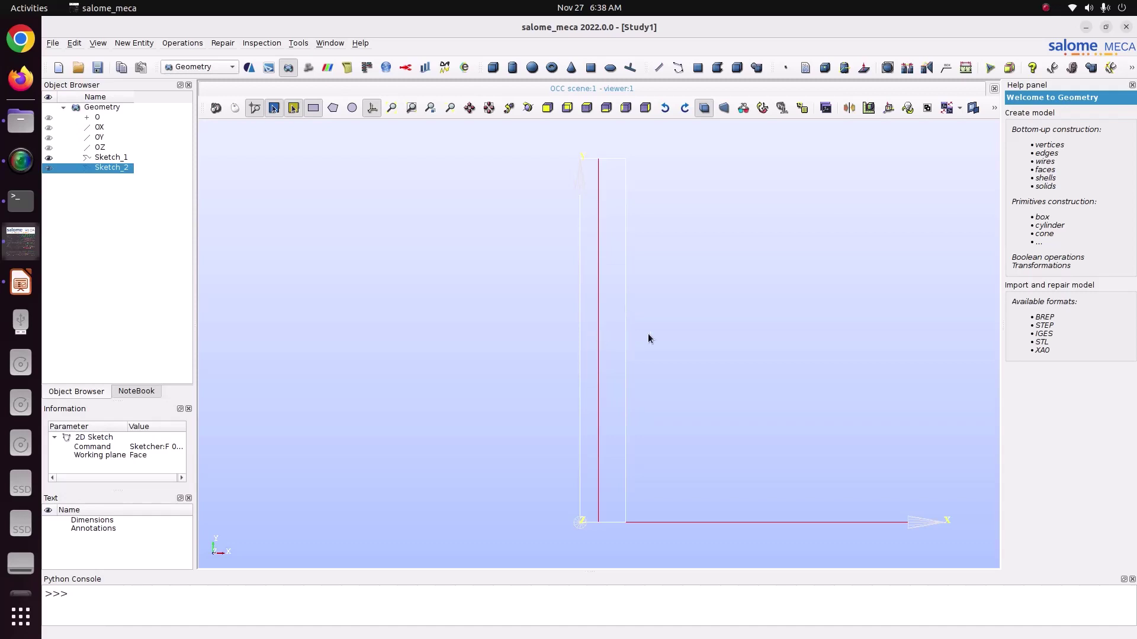
left_click(668, 328)
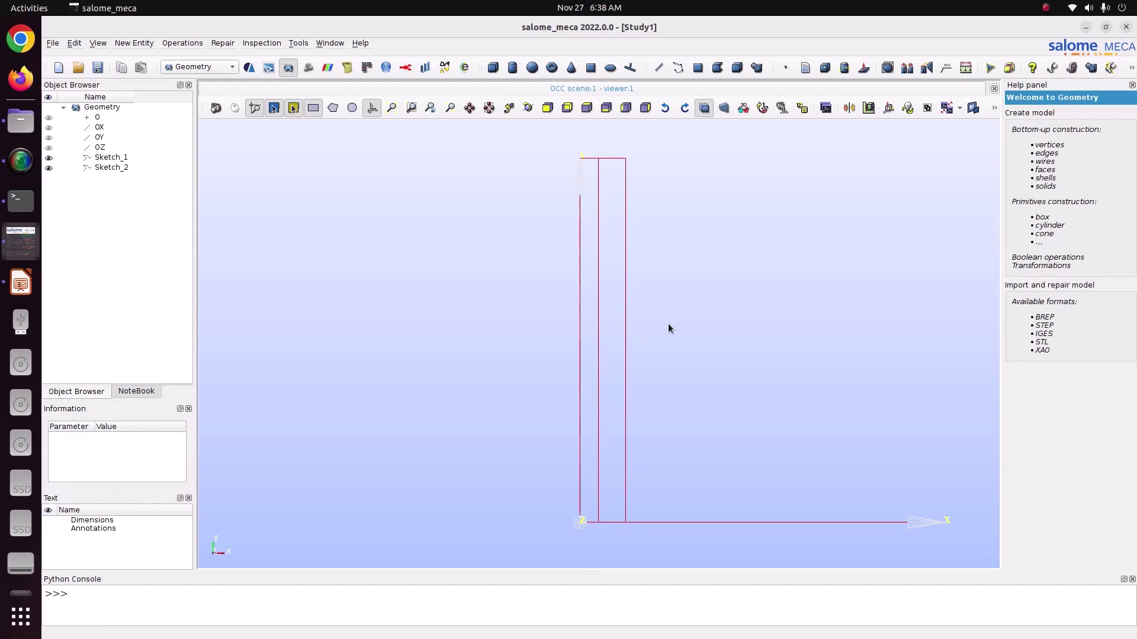
left_click(598, 333)
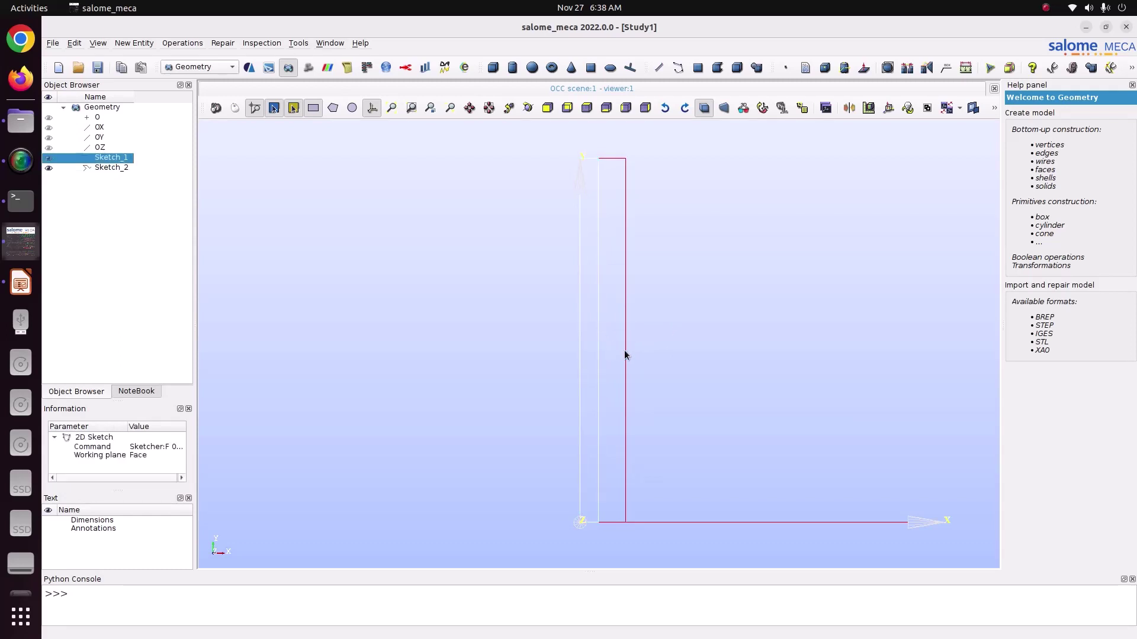
- Create a translated copy of Sketch_2 with Dx 0.004, checking the glass pane thickness in the Impress slide
left_click(625, 350)
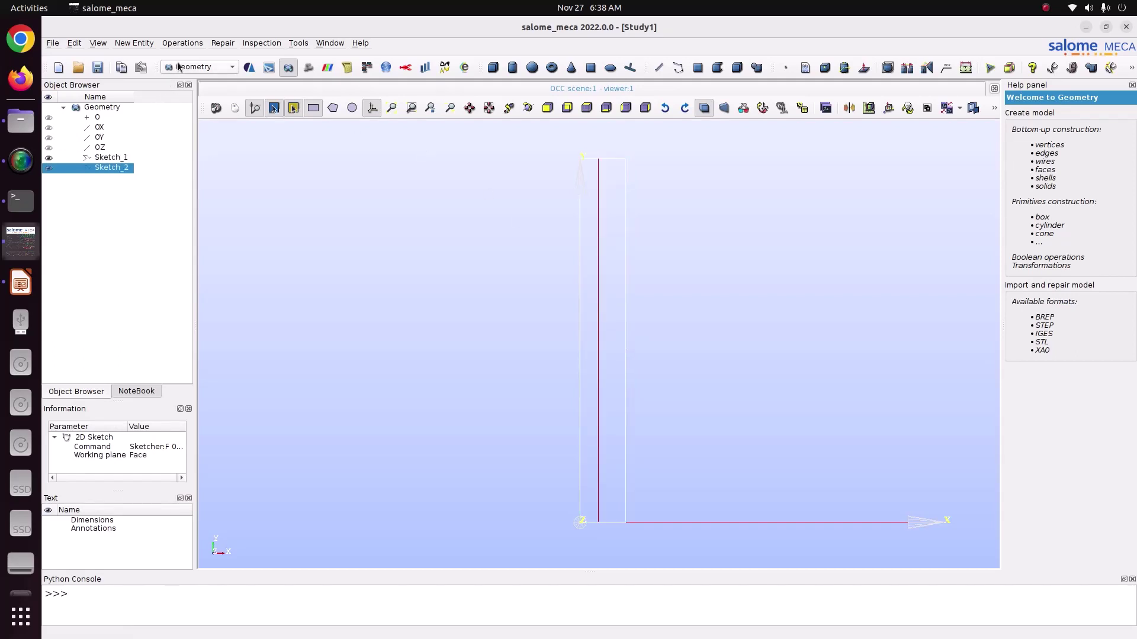
left_click(182, 42)
mouse_move(195, 72)
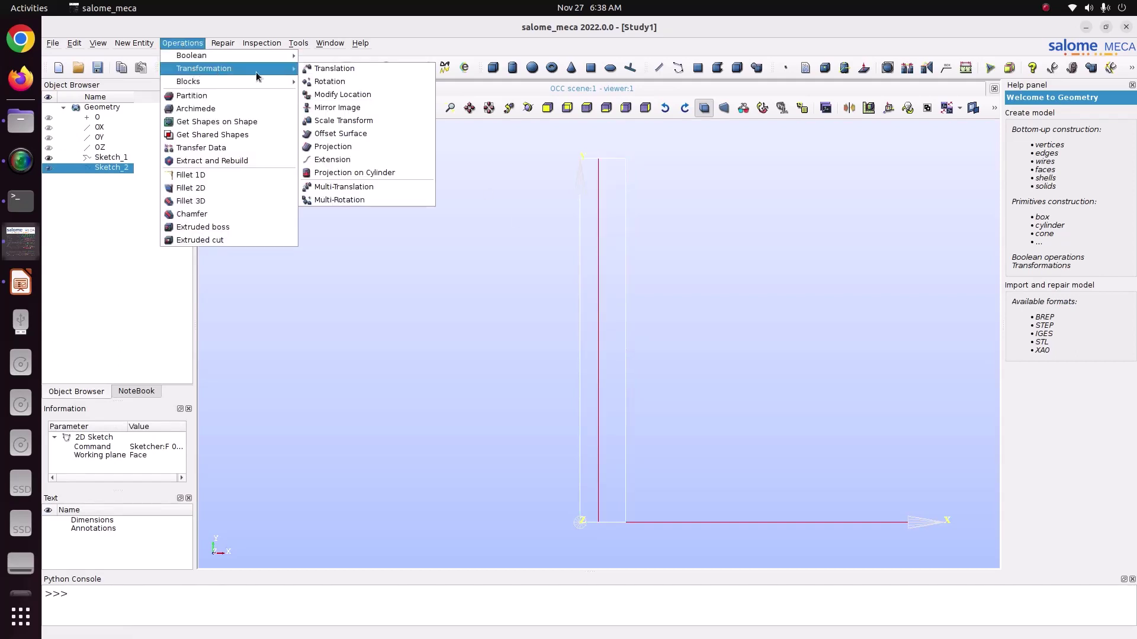
left_click(334, 69)
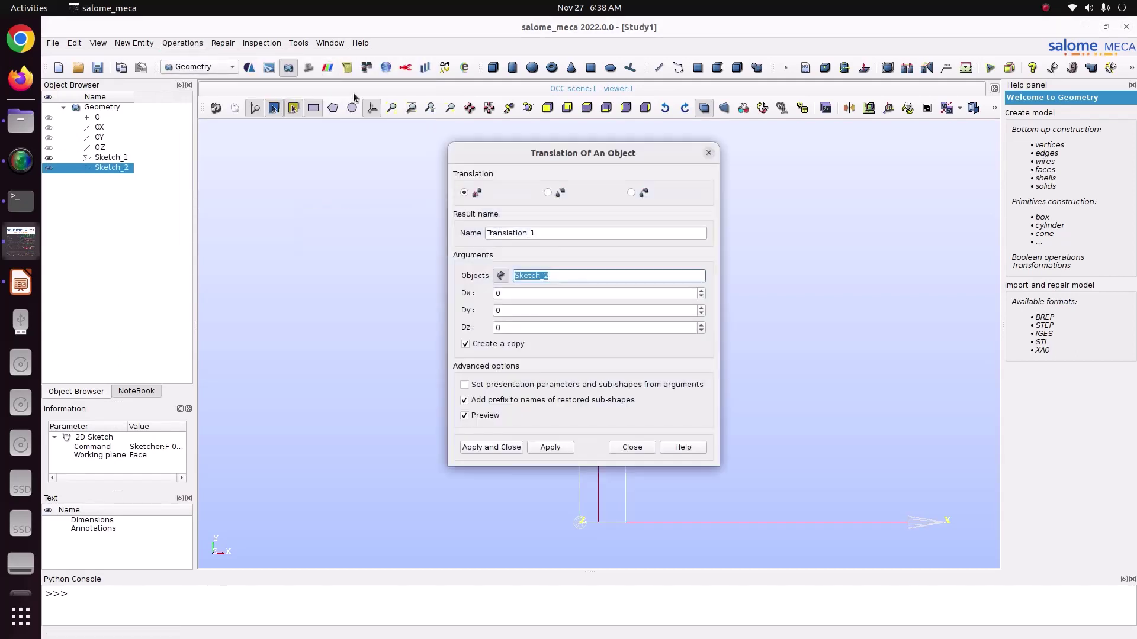
left_click(513, 298)
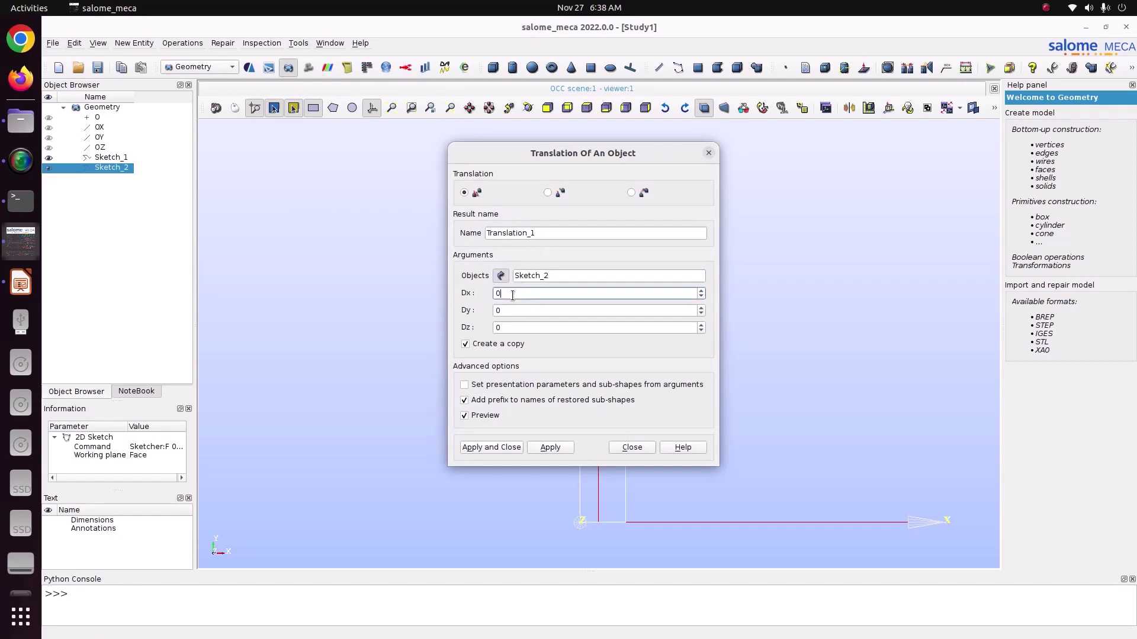
left_click(21, 283)
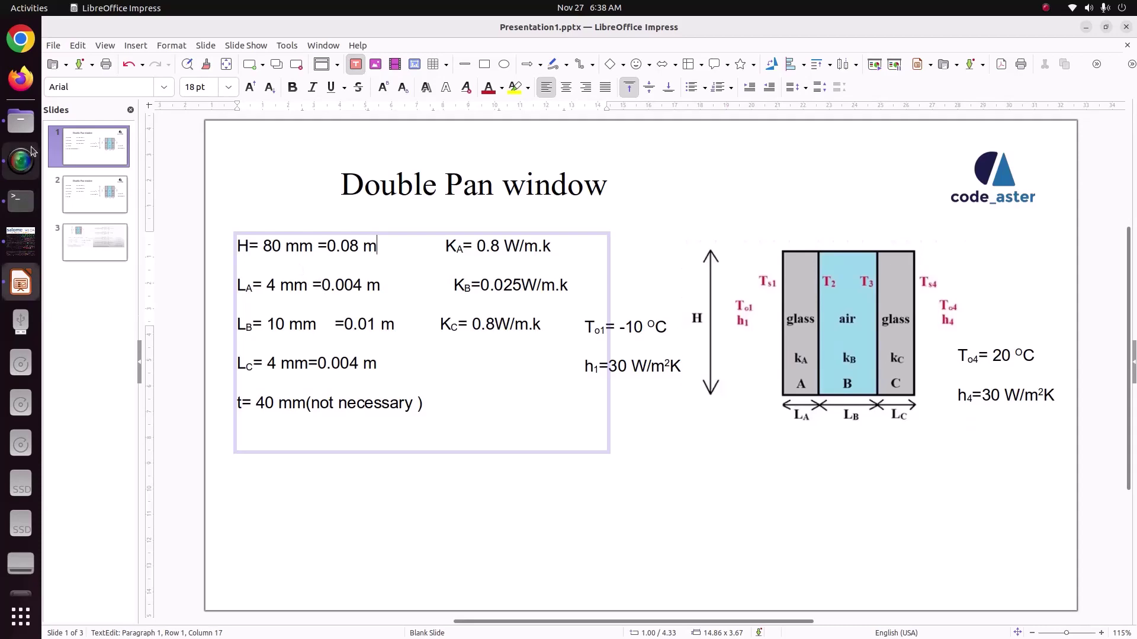
left_click(21, 239)
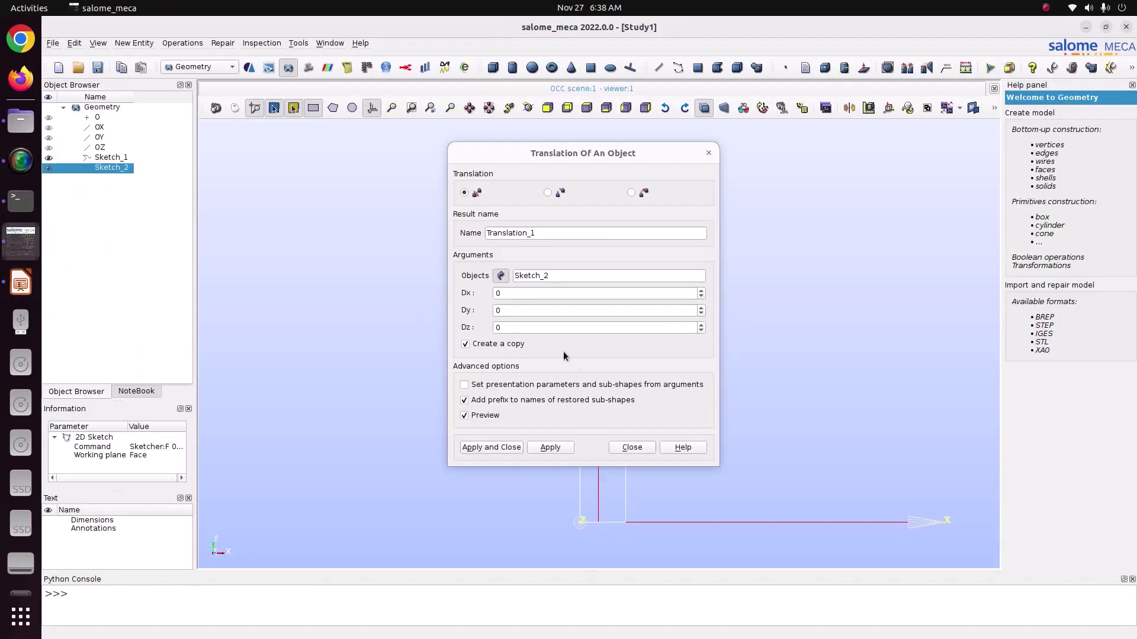
left_click(502, 293)
type("0.004")
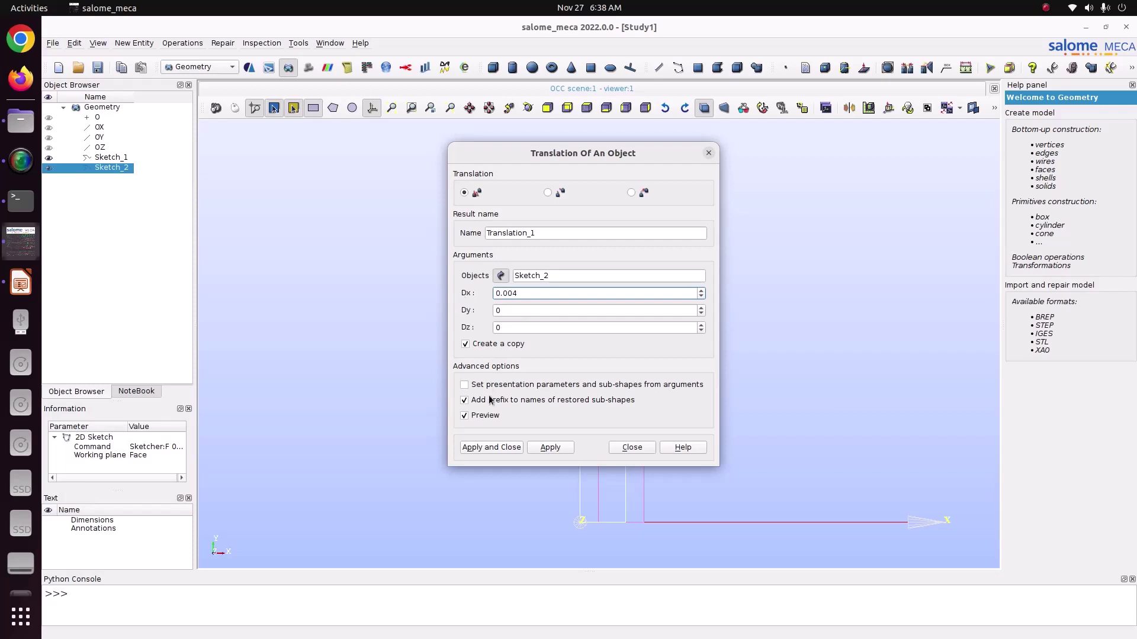
left_click(487, 448)
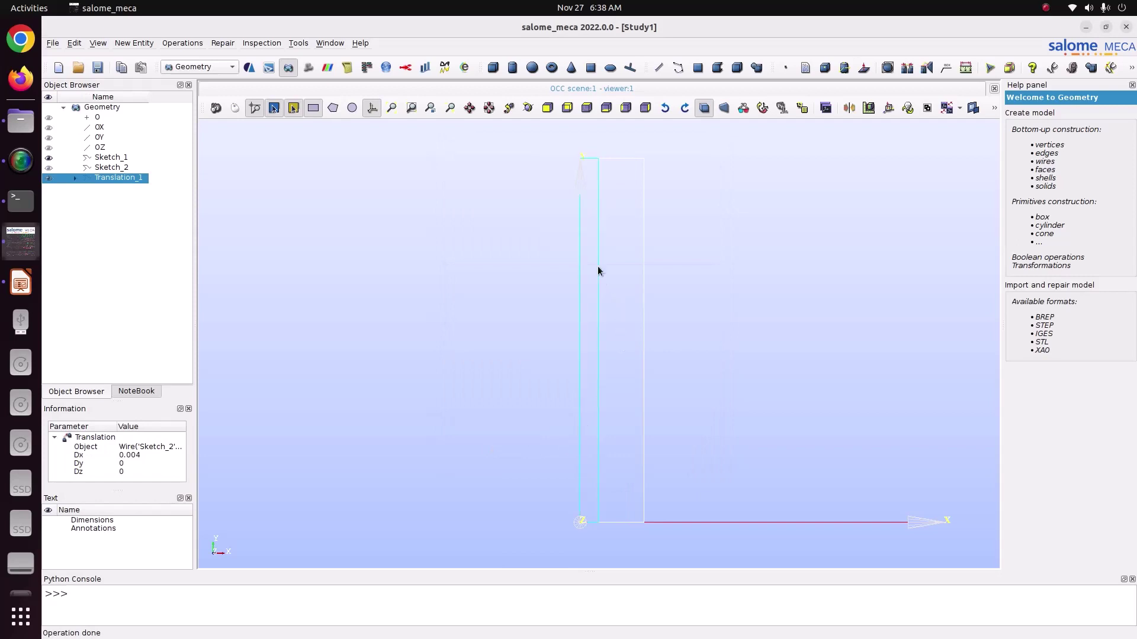
- Create a translated copy of Sketch_1 with Dx 0.014, checking the pane and air gap widths in the Impress slide
left_click(109, 158)
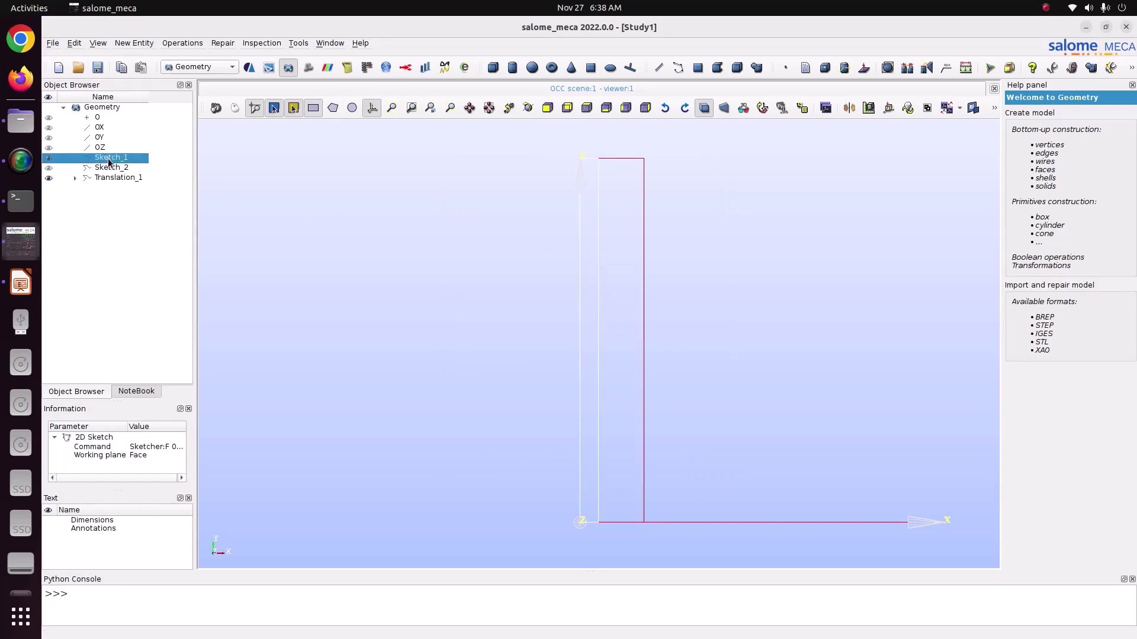
left_click(183, 49)
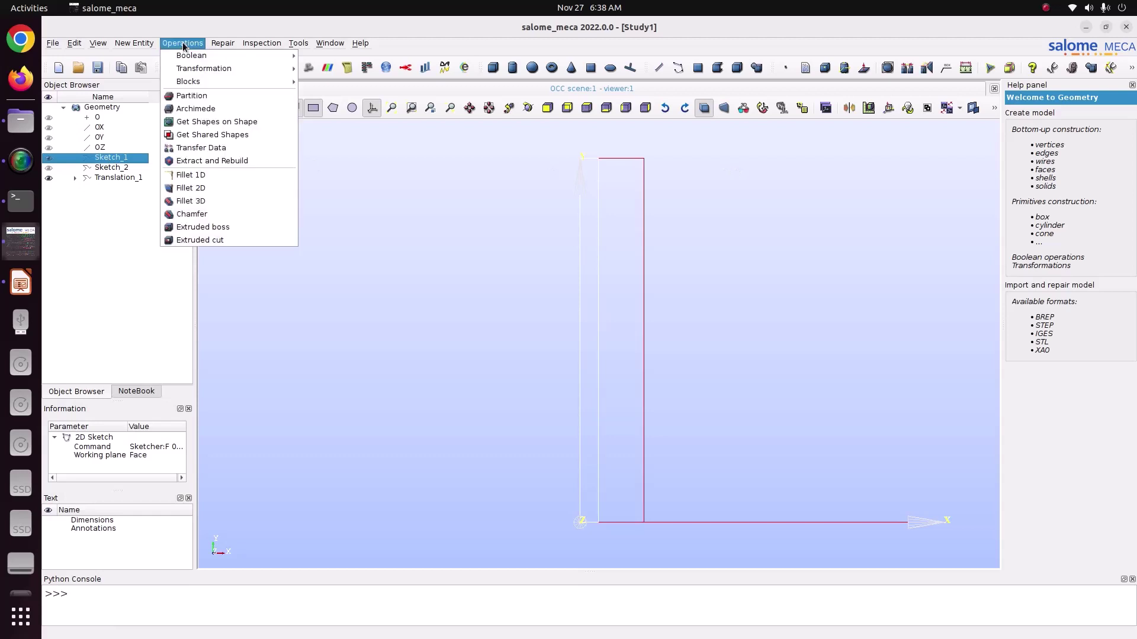
mouse_move(211, 69)
left_click(330, 70)
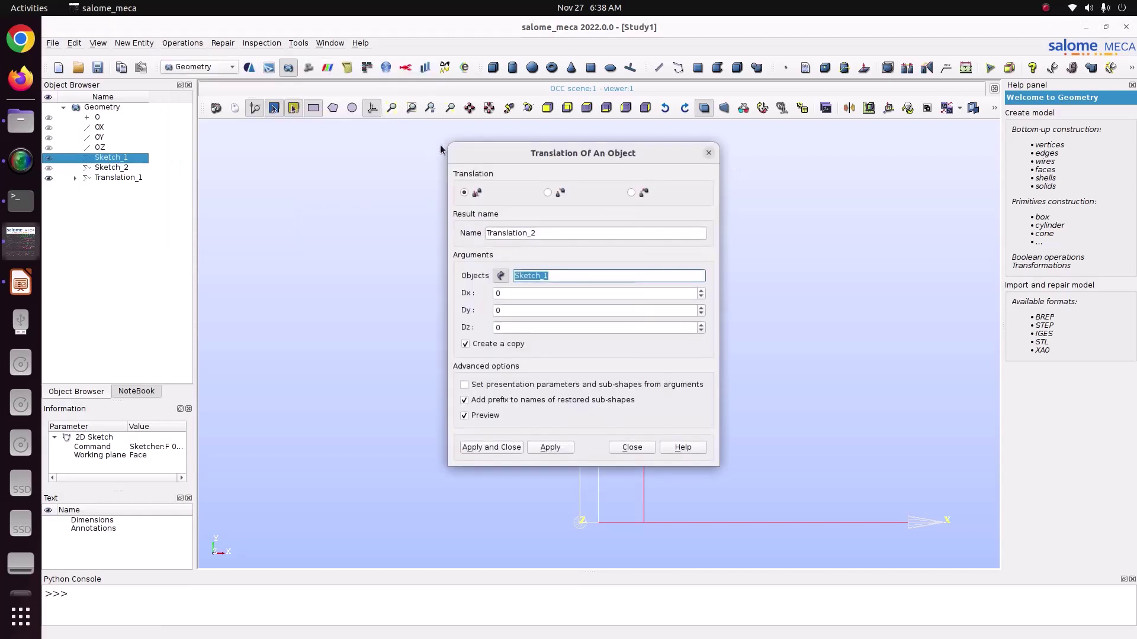
left_click(20, 283)
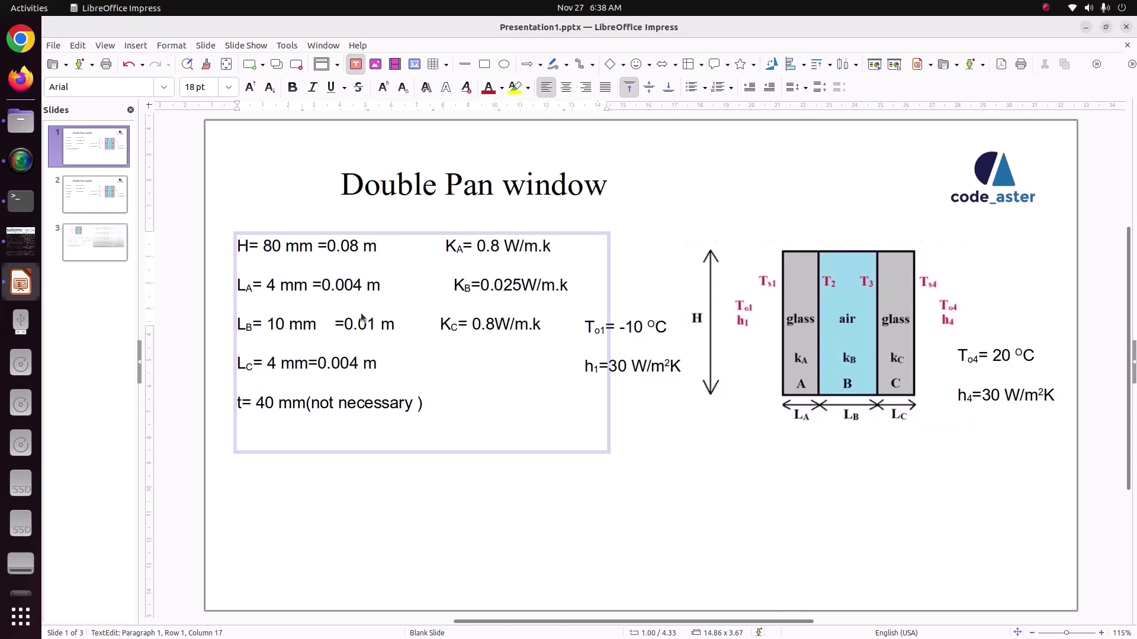
left_click(20, 240)
key("Tab")
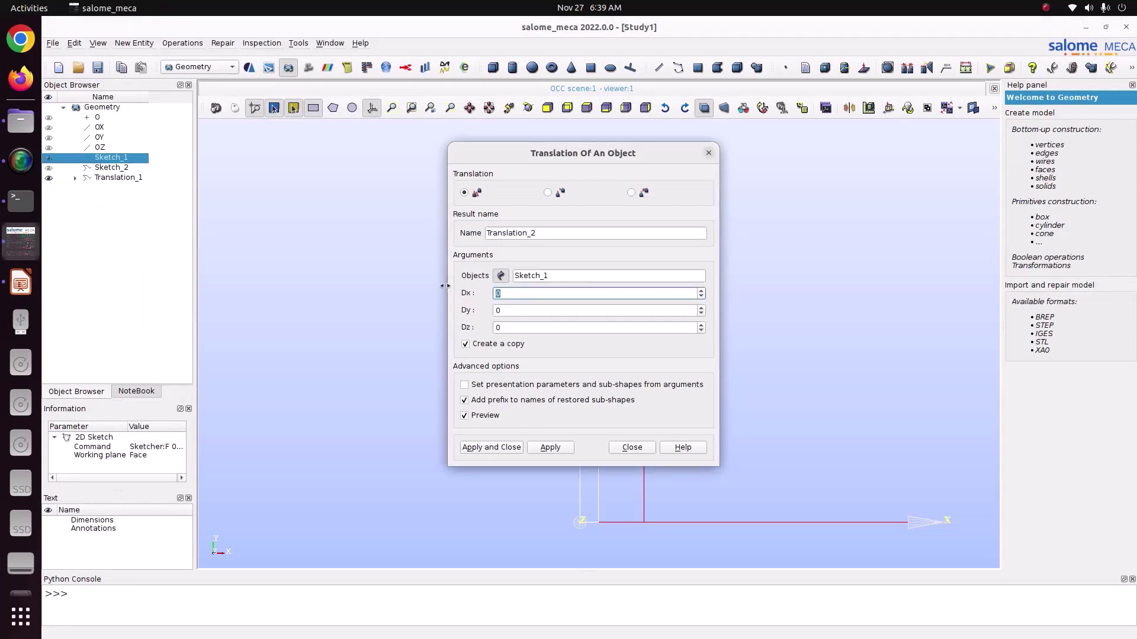
type("0.014")
left_click_drag(612, 149, 468, 144)
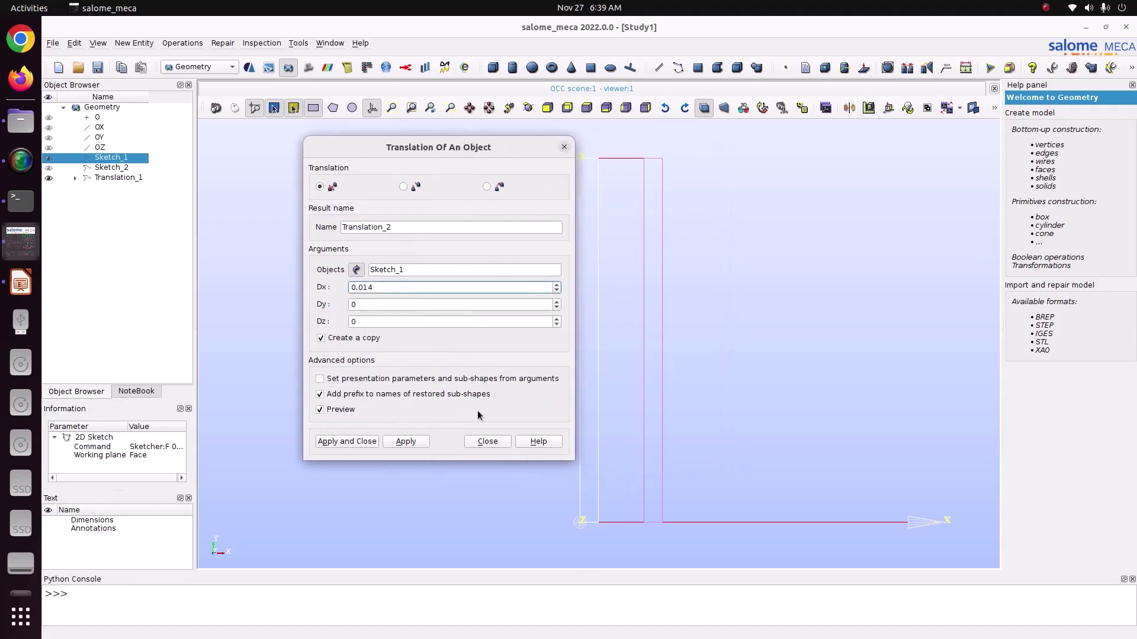
left_click(350, 442)
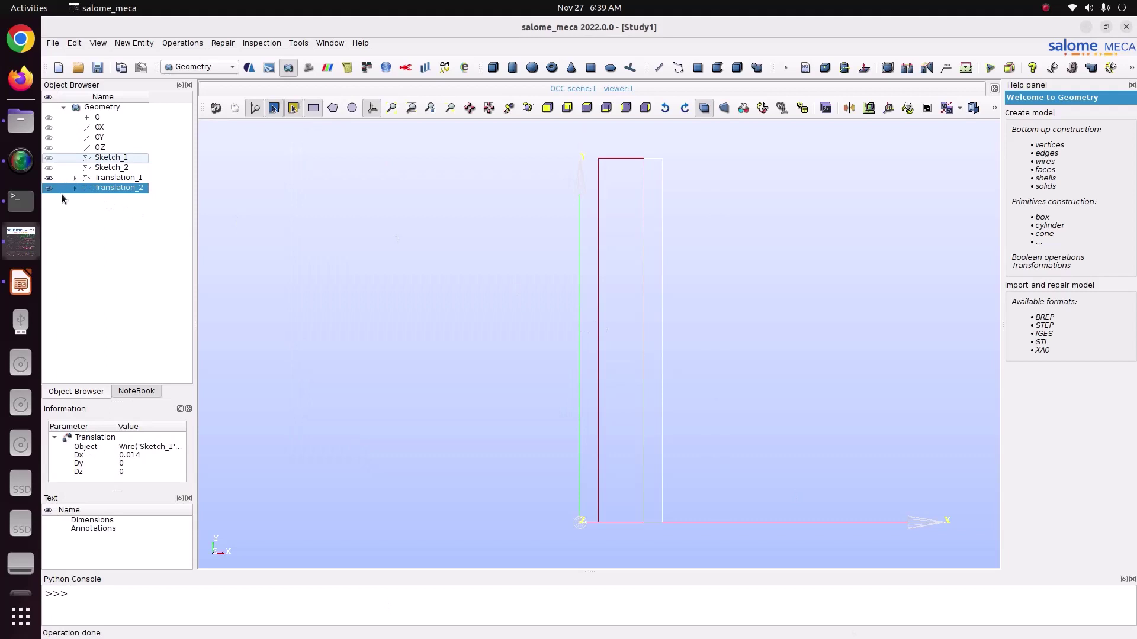
- Show Sketch_1 in the viewer and highlight Sketch_1, Translation_1 and Translation_2 in turn to check the three rectangles
left_click(156, 219)
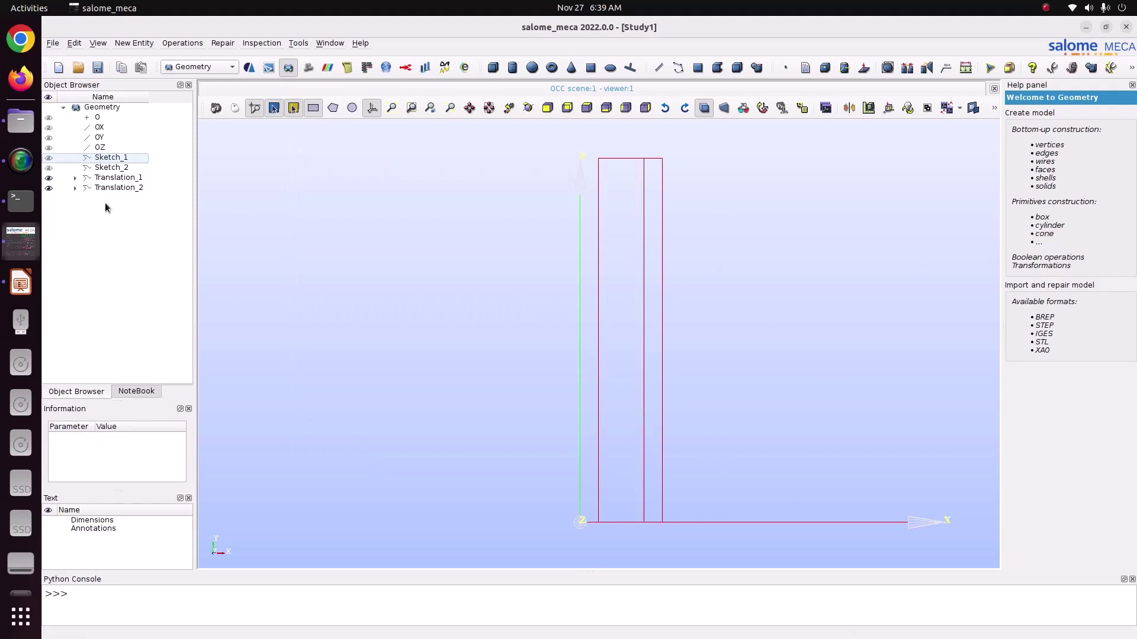
left_click(48, 157)
left_click(509, 290)
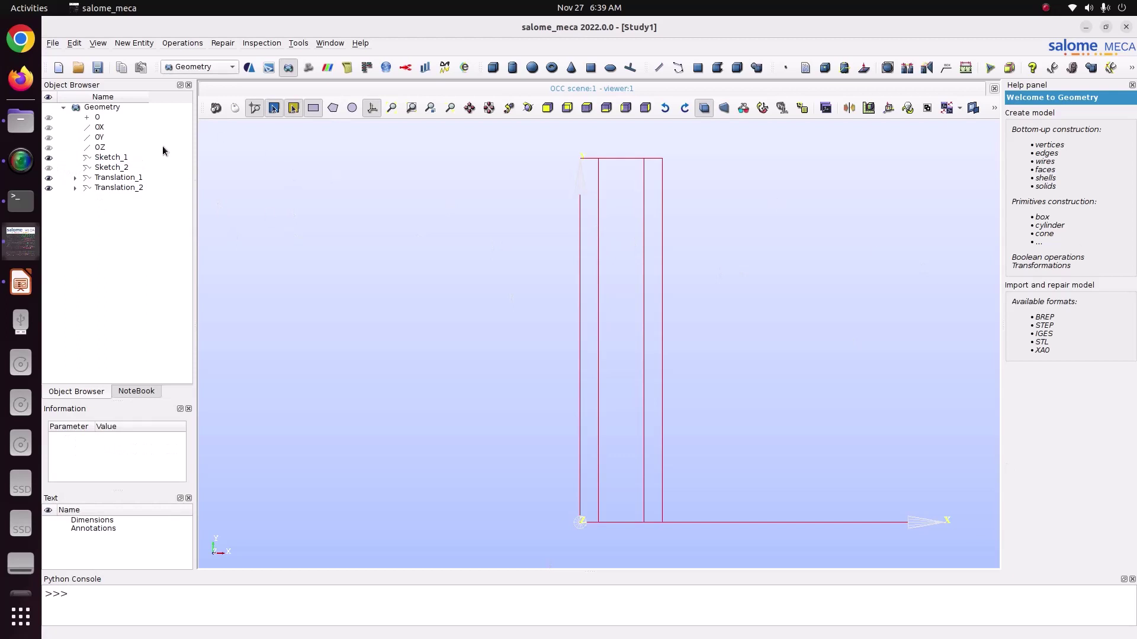
left_click(124, 159)
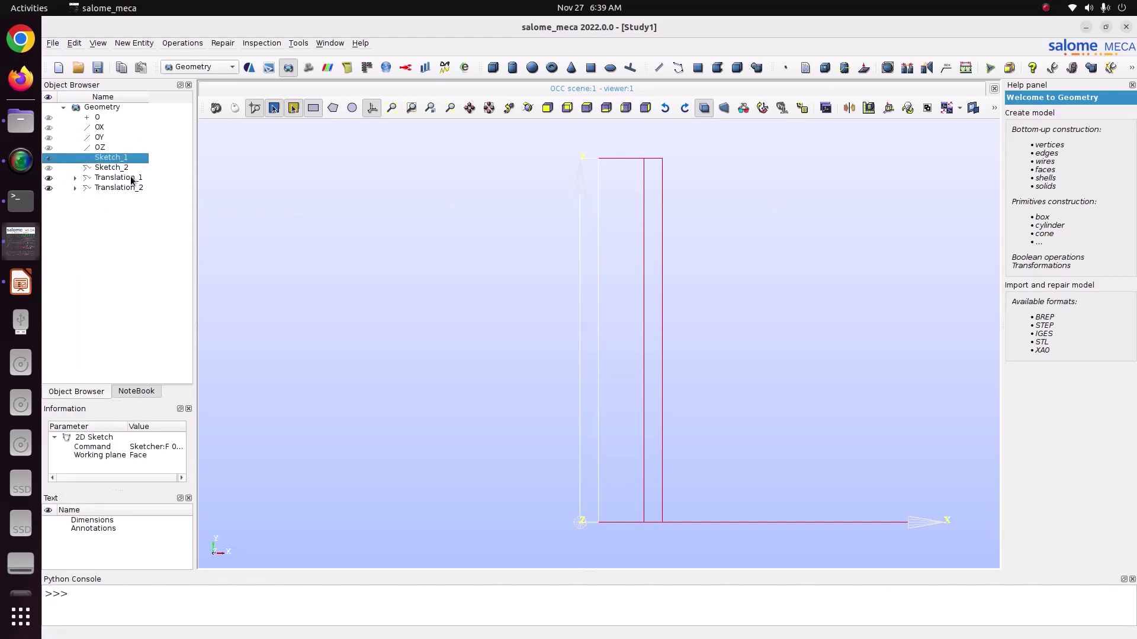
left_click(131, 180)
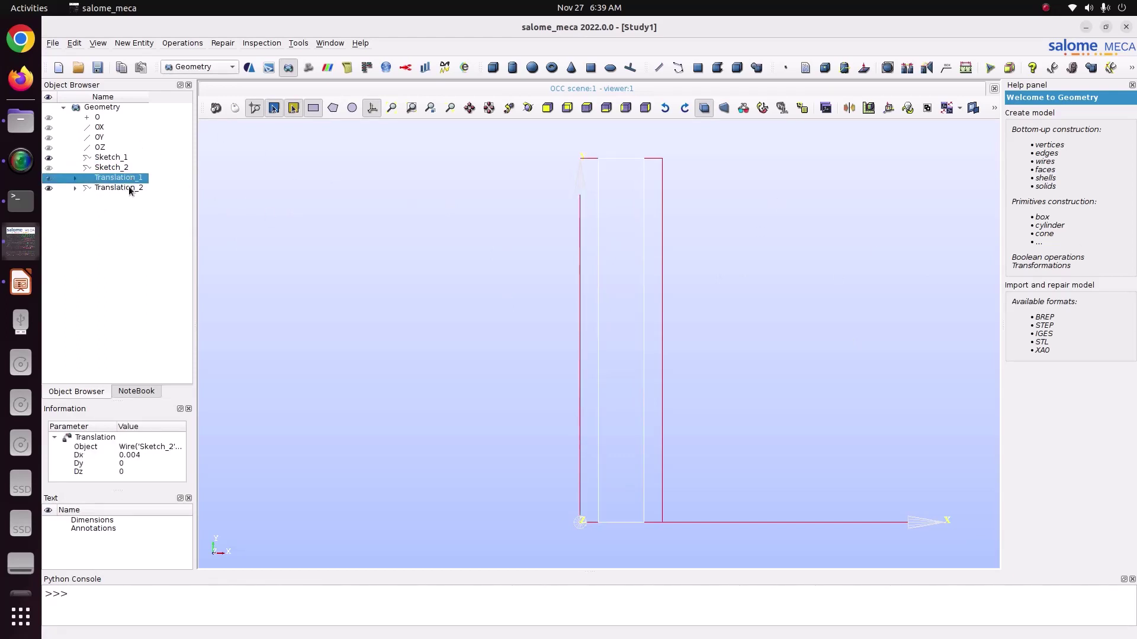
left_click(129, 187)
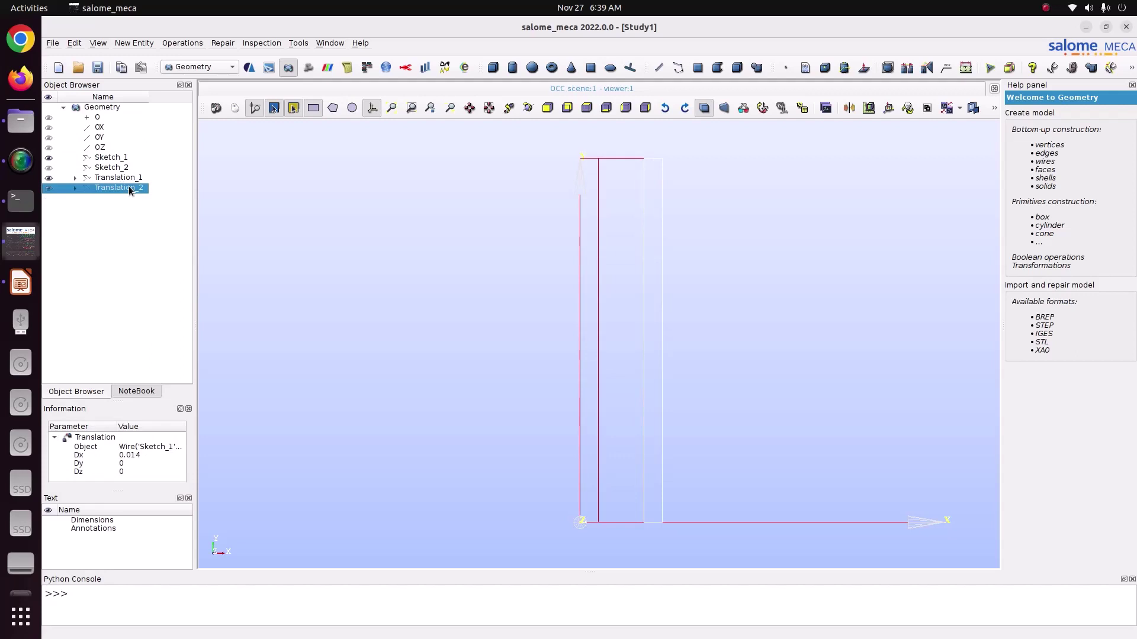
- Build a planar face from Sketch_1 for the first glass pane
left_click(114, 157)
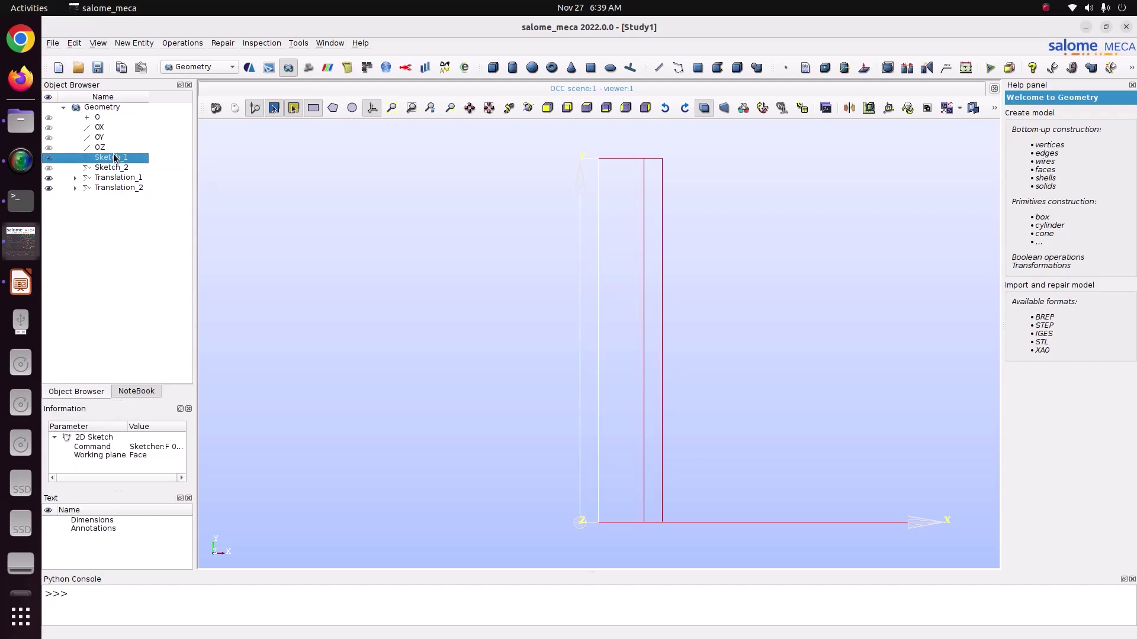
left_click(140, 45)
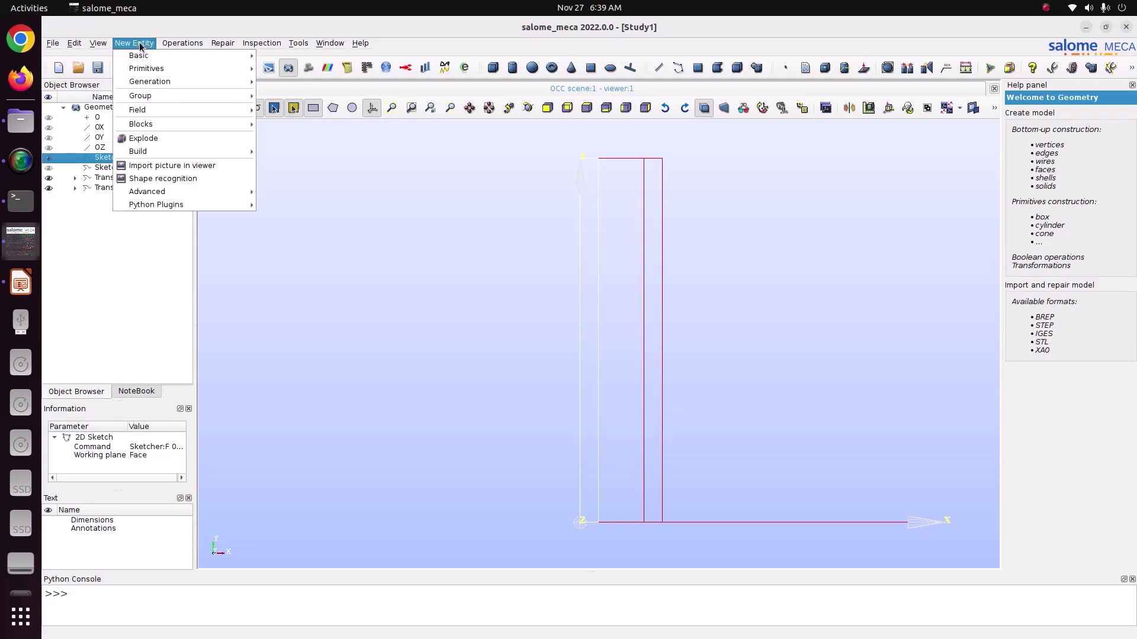
mouse_move(248, 157)
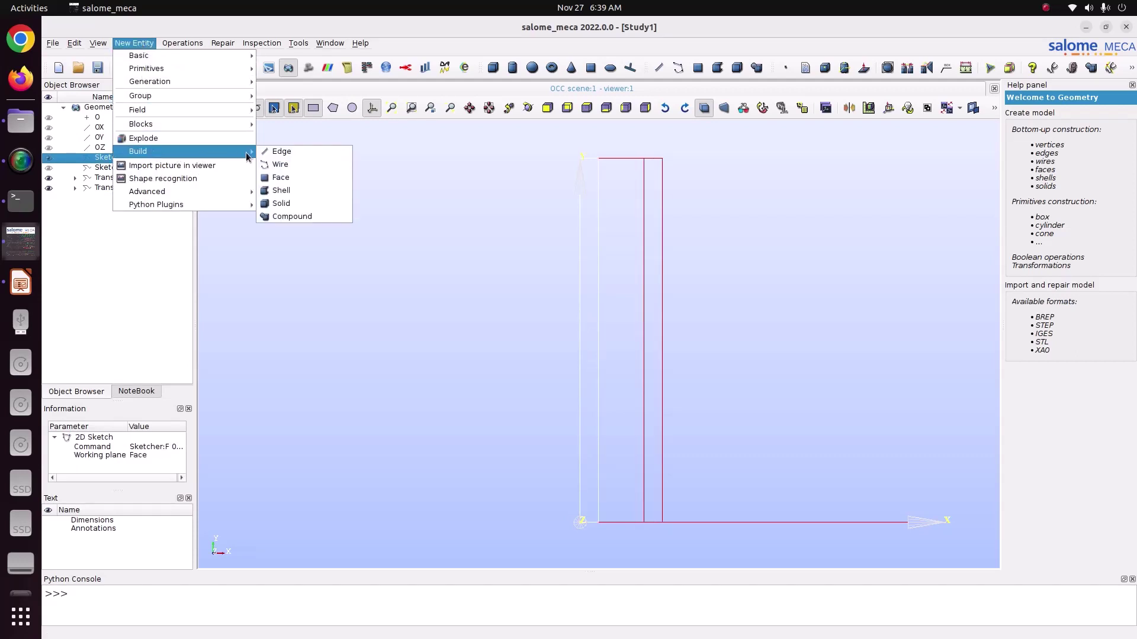
left_click(293, 176)
left_click(564, 386)
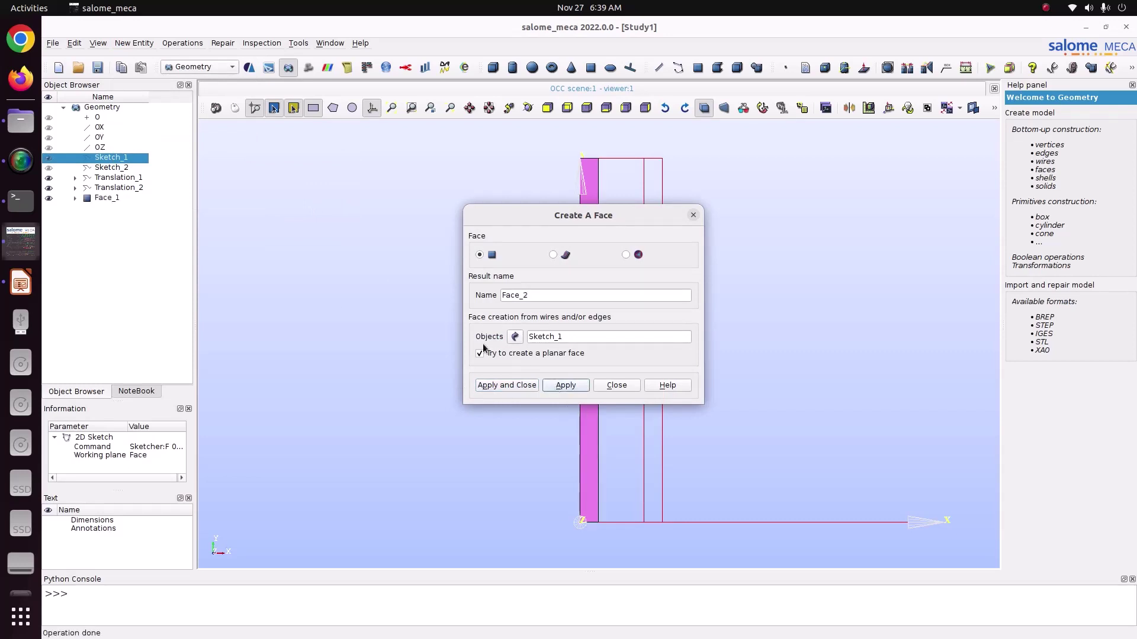
- Build planar faces from Translation_1 and Translation_2 for the air gap and the second glass pane
left_click(118, 178)
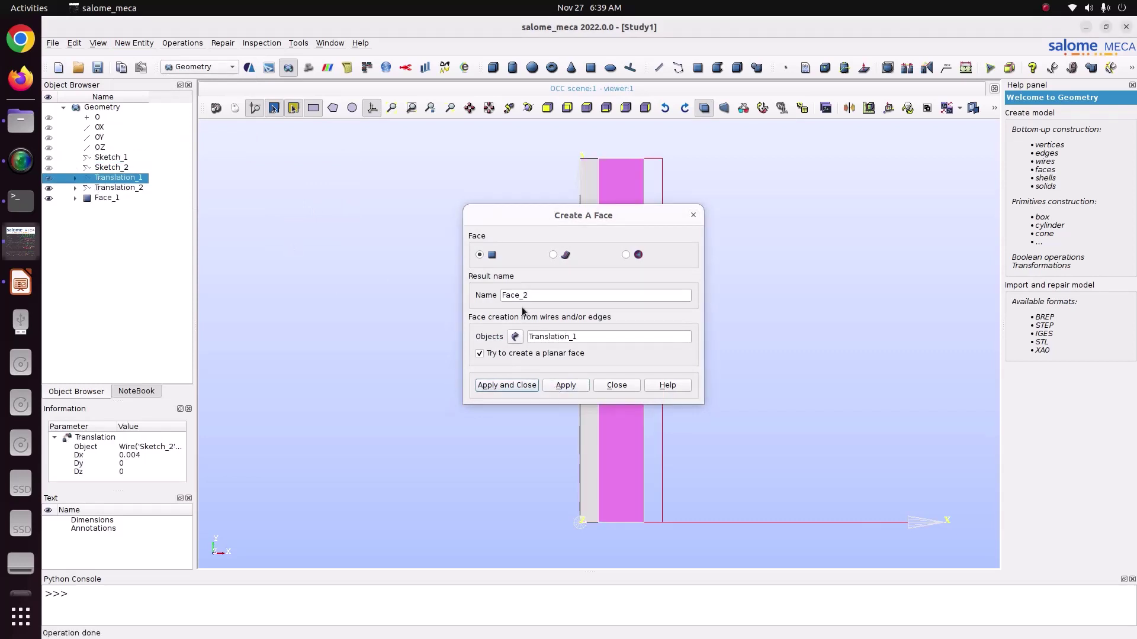
left_click(565, 385)
left_click(122, 187)
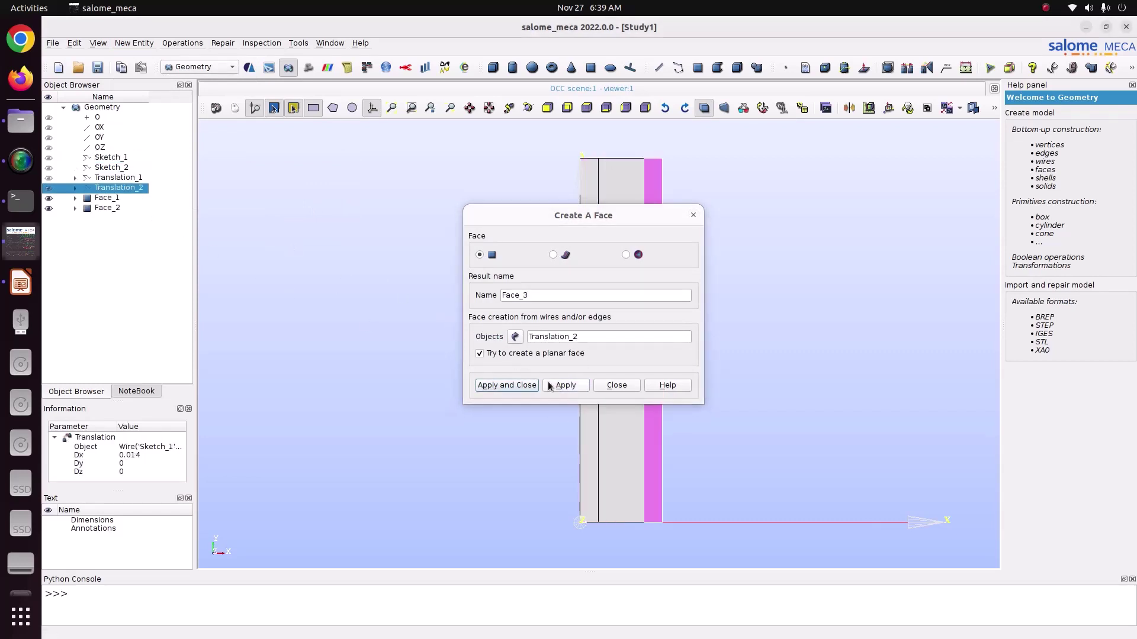
left_click(522, 385)
left_click(433, 201)
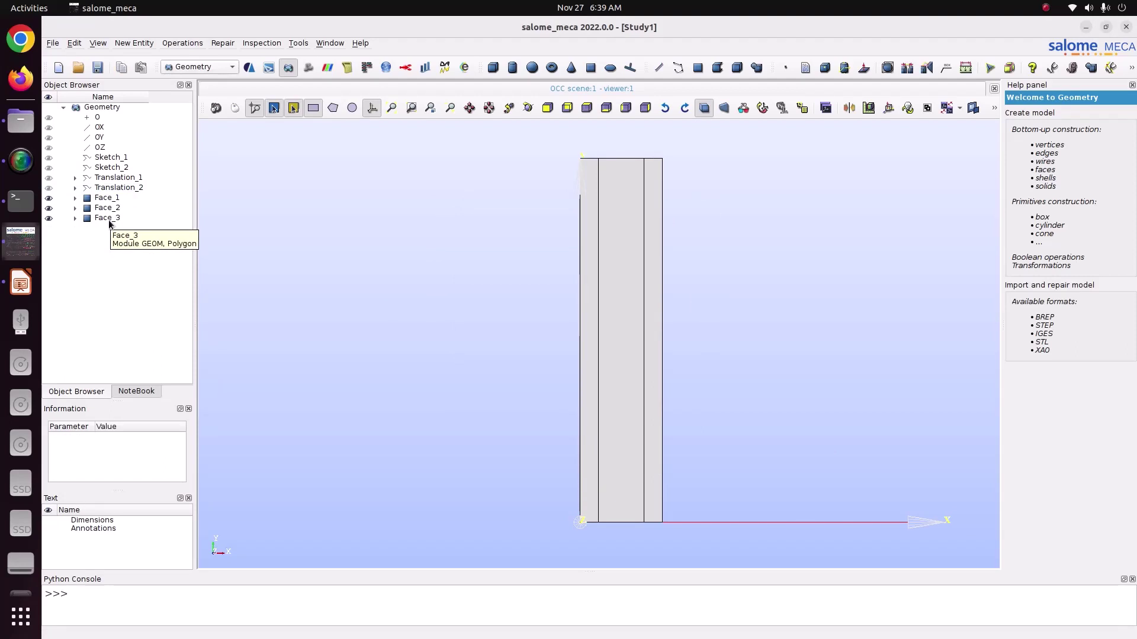
- Create a partition of Face_1, Face_2 and Face_3 with resulting type Face
left_click(108, 220)
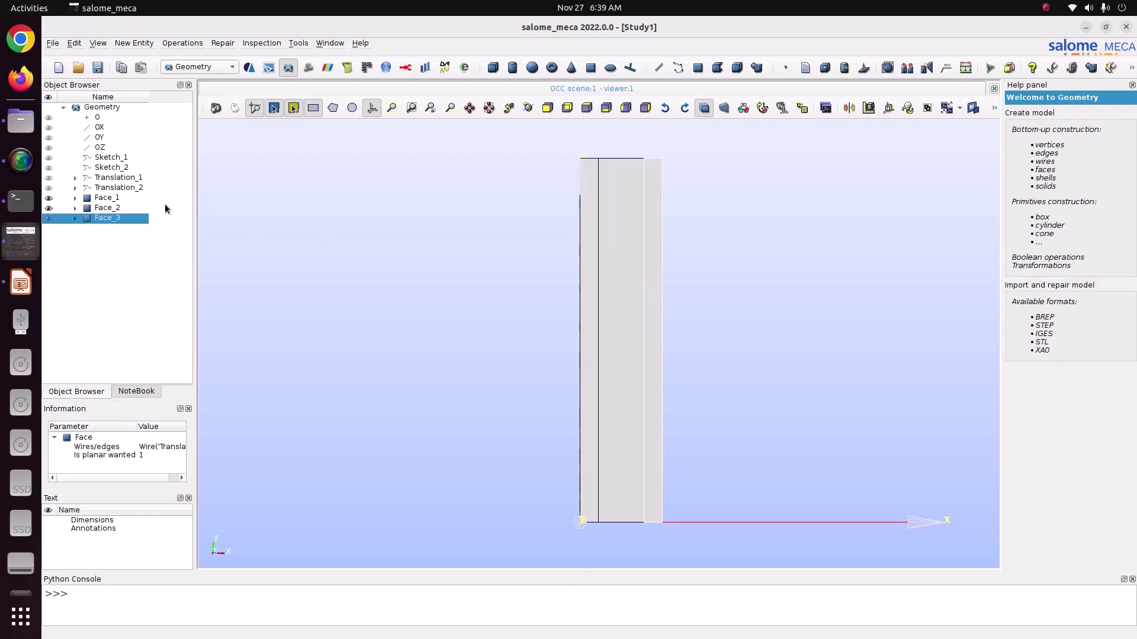
left_click(110, 199, "shift")
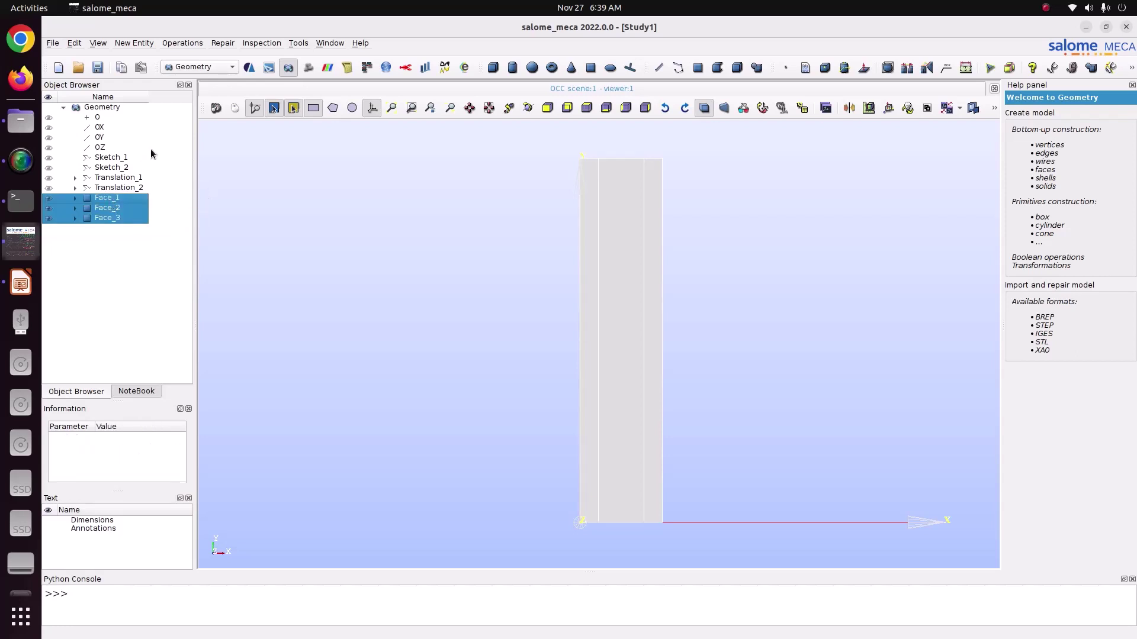
left_click(181, 45)
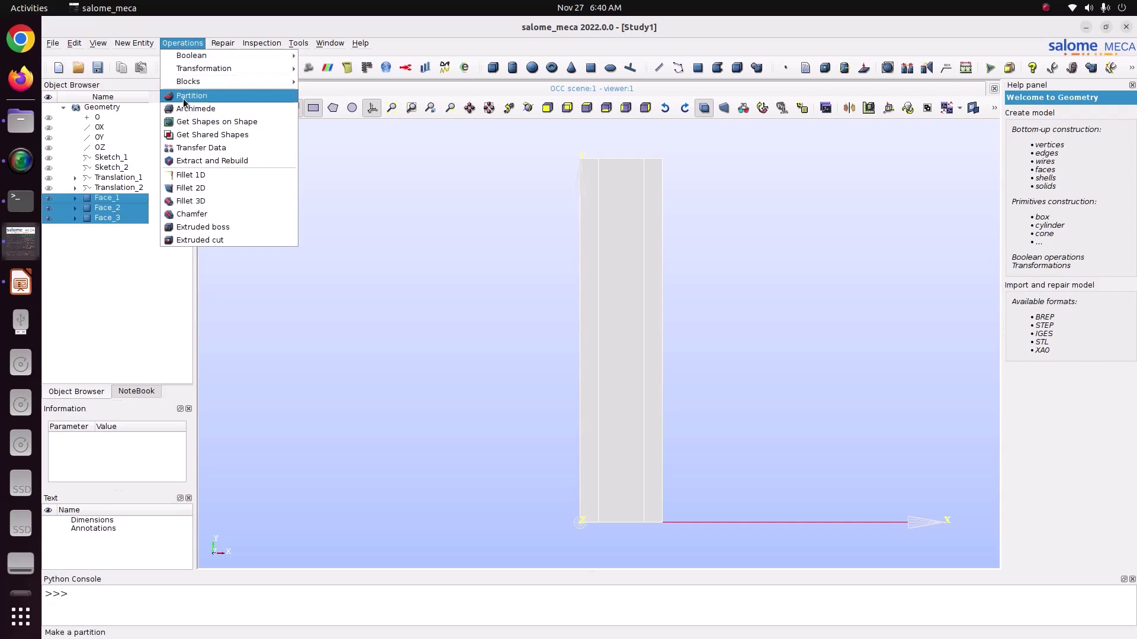
left_click(189, 95)
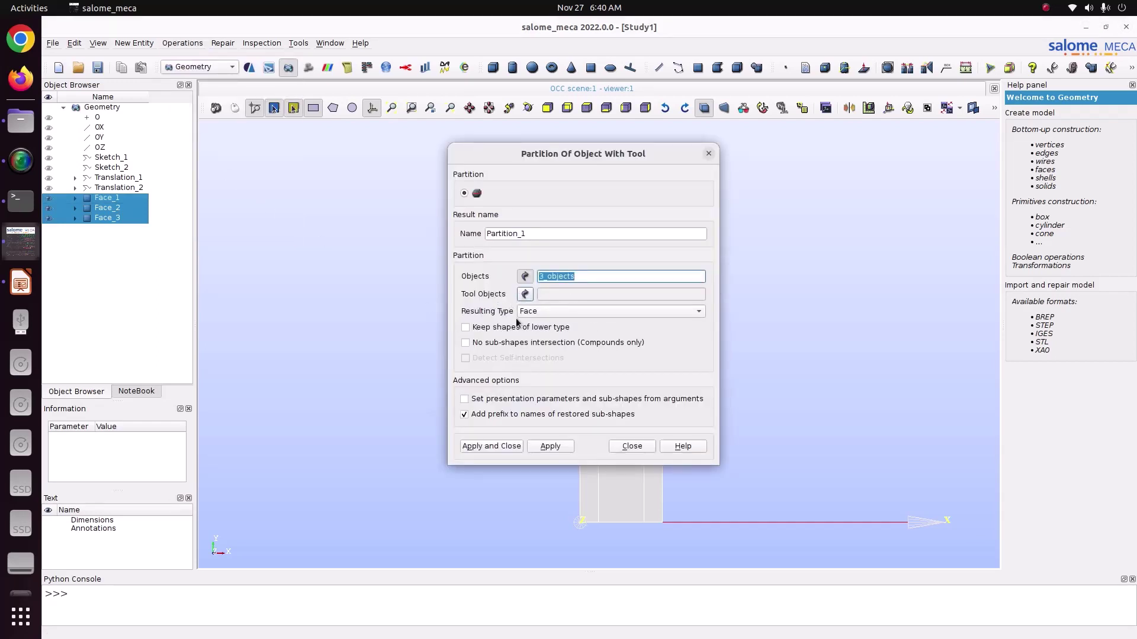
left_click(496, 446)
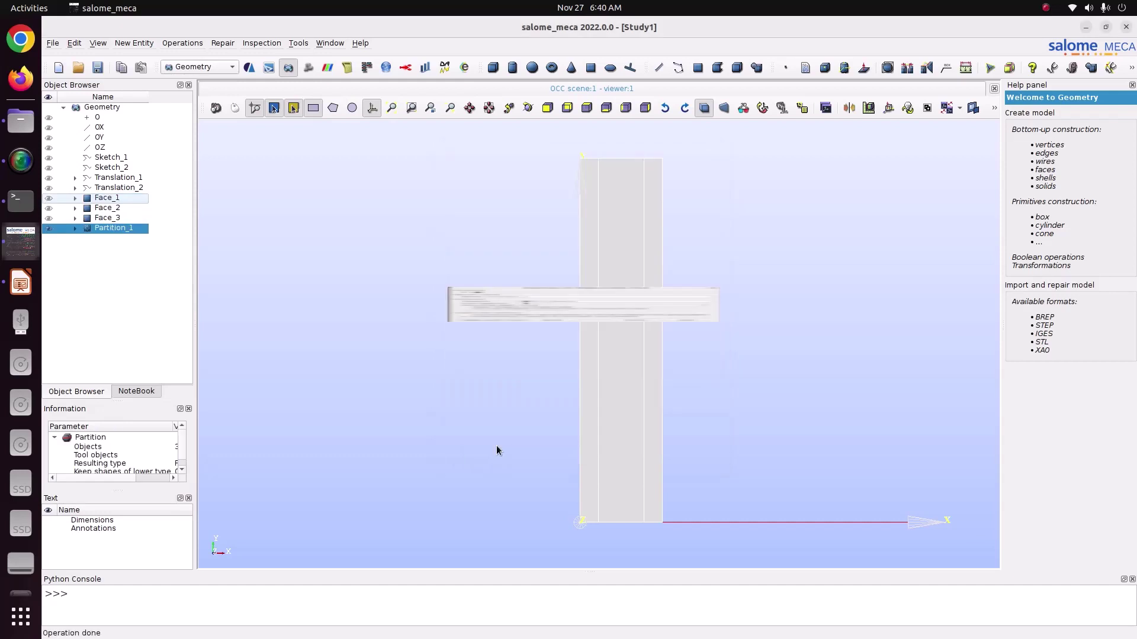
left_click(116, 220)
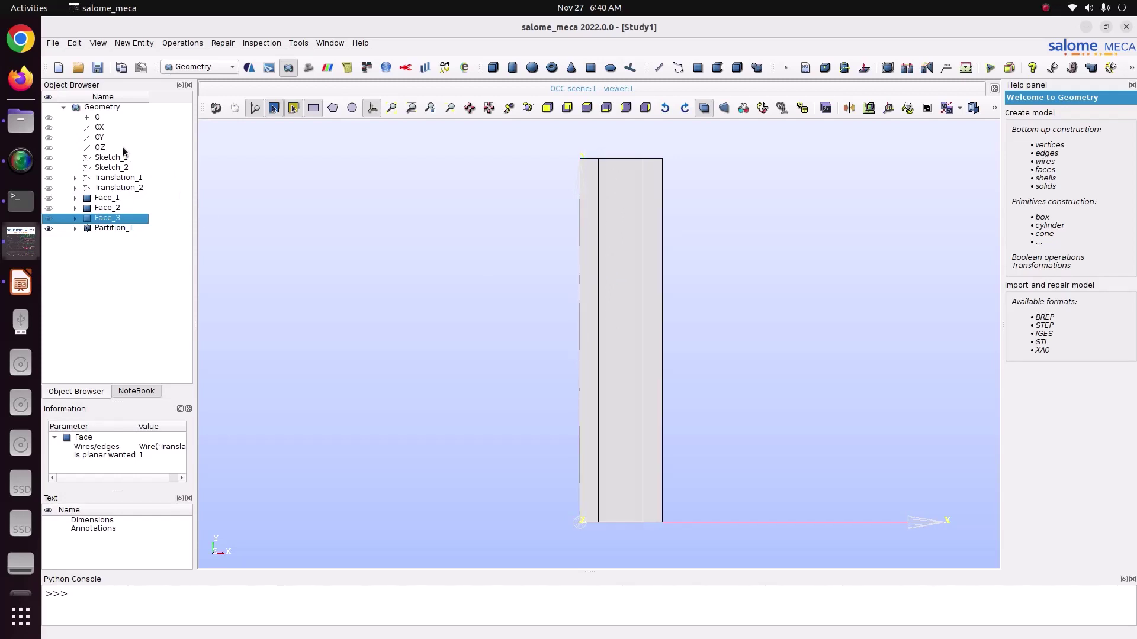
- Save the study as Study2 in the Pictures/CODE_ASTER/36_double_pan_window folder
left_click(52, 44)
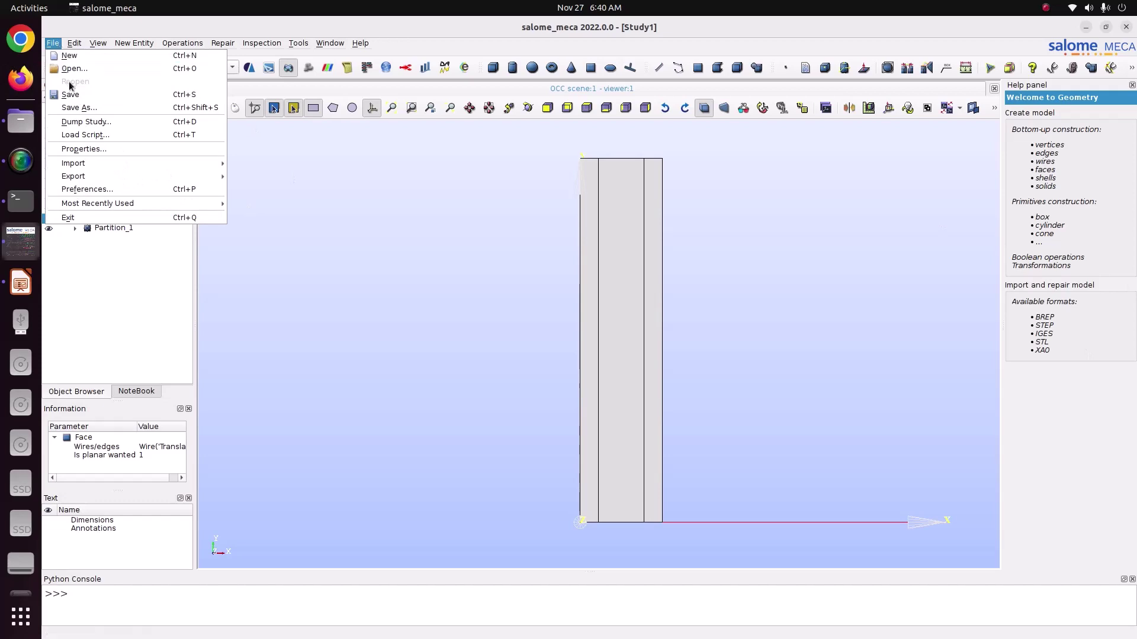
left_click(89, 108)
left_click(451, 250)
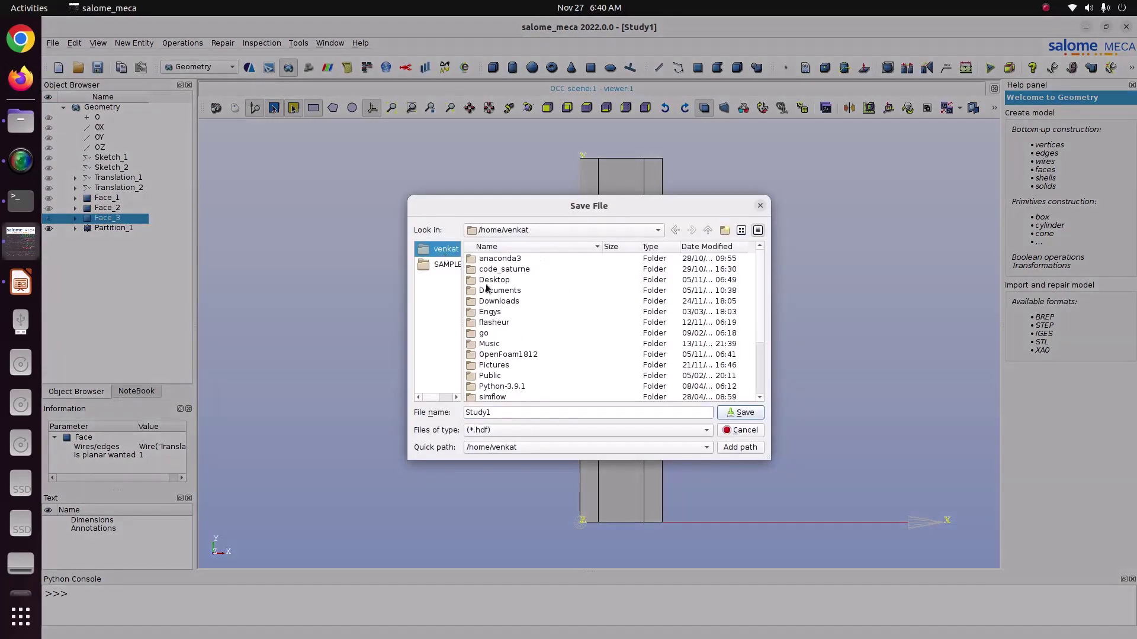
double_click(506, 365)
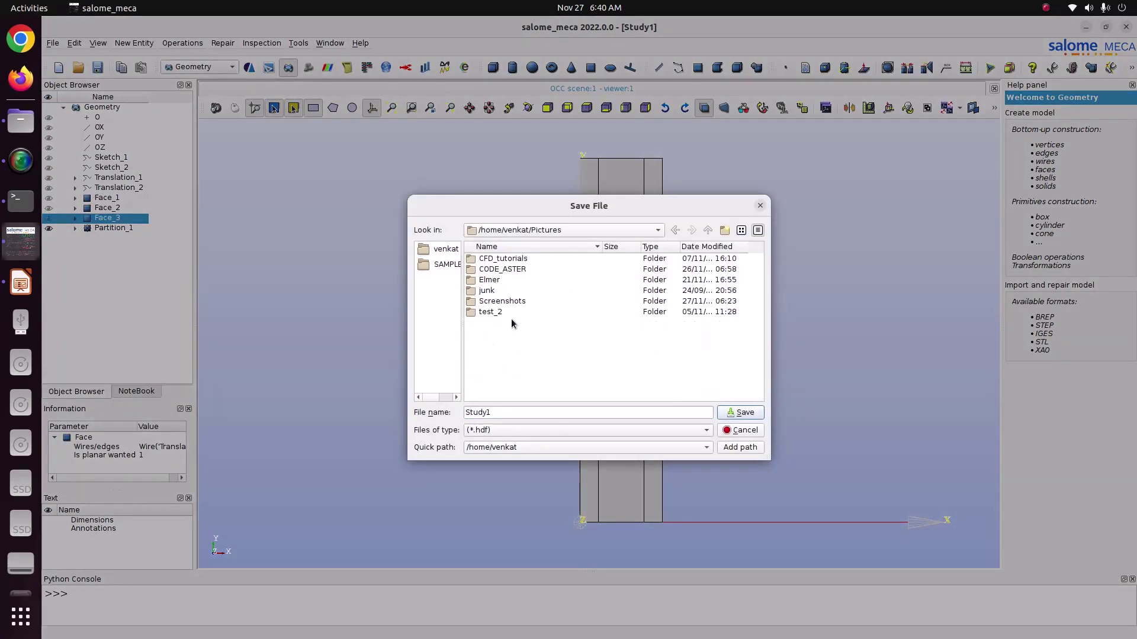
double_click(509, 270)
double_click(508, 261)
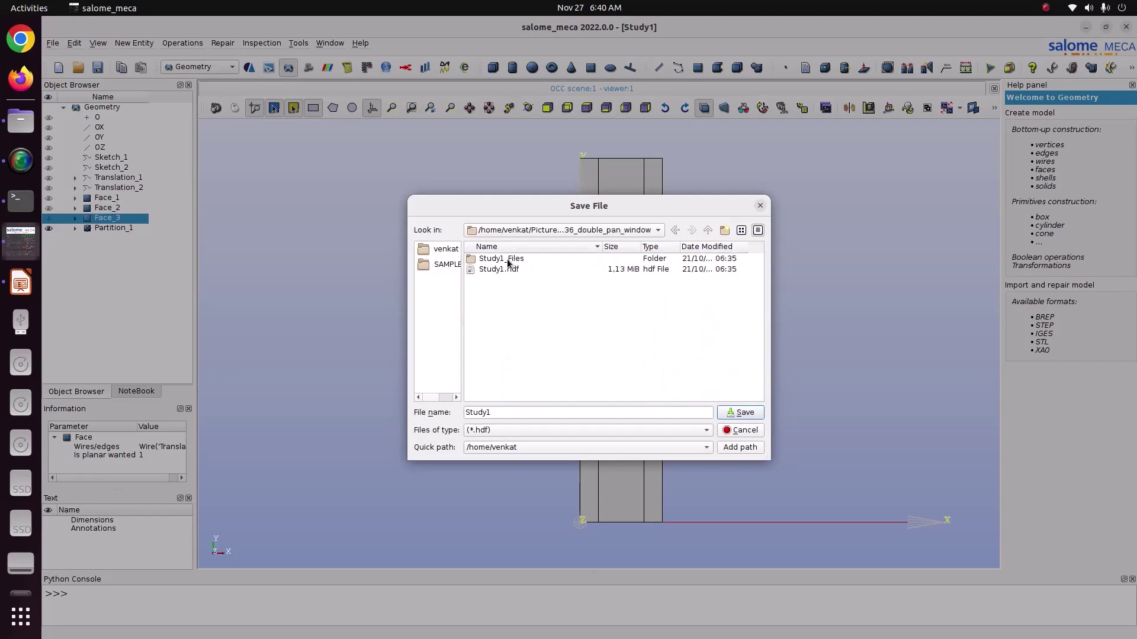
left_click(513, 413)
key("Return")
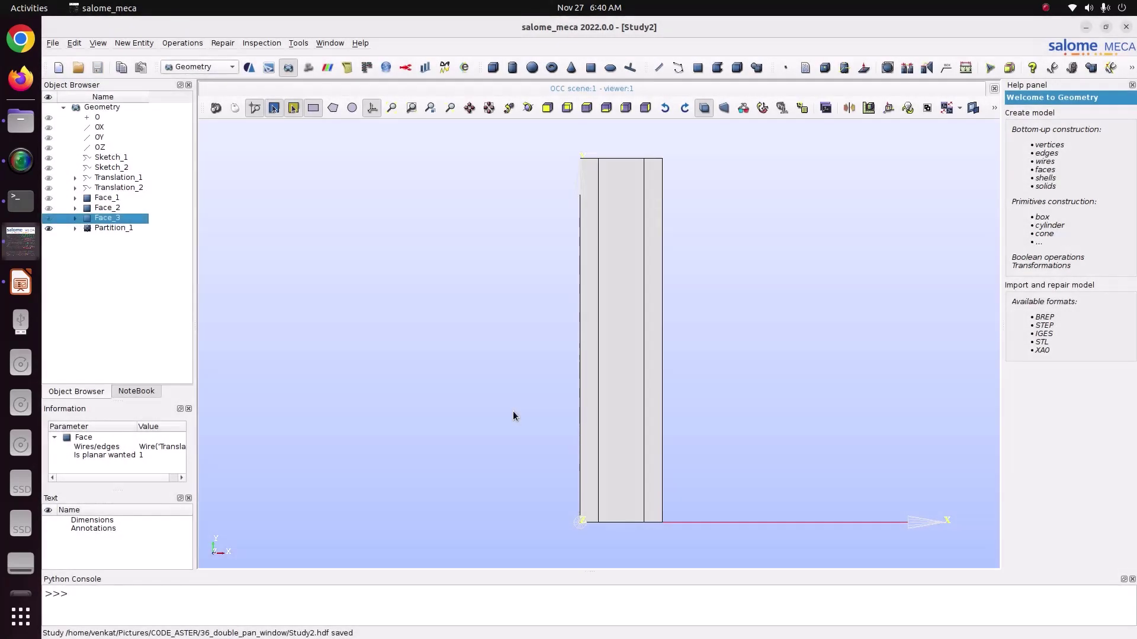
- Create a face group named glass on Partition_1 from the two outer pane faces
left_click(104, 231)
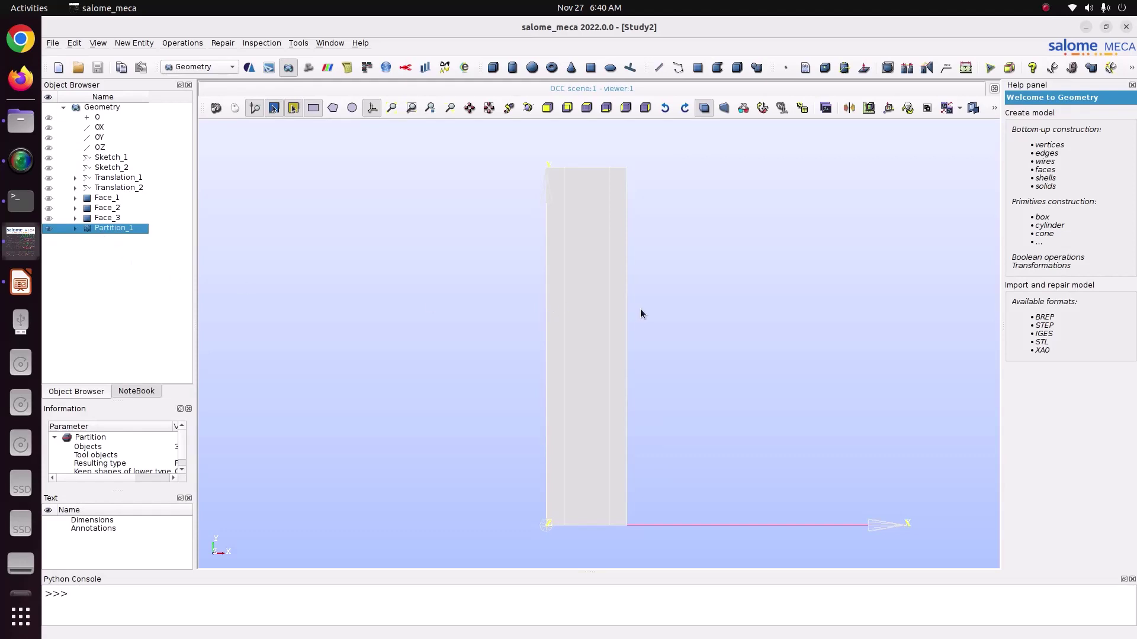
right_click(132, 227)
left_click(215, 260)
left_click(597, 164)
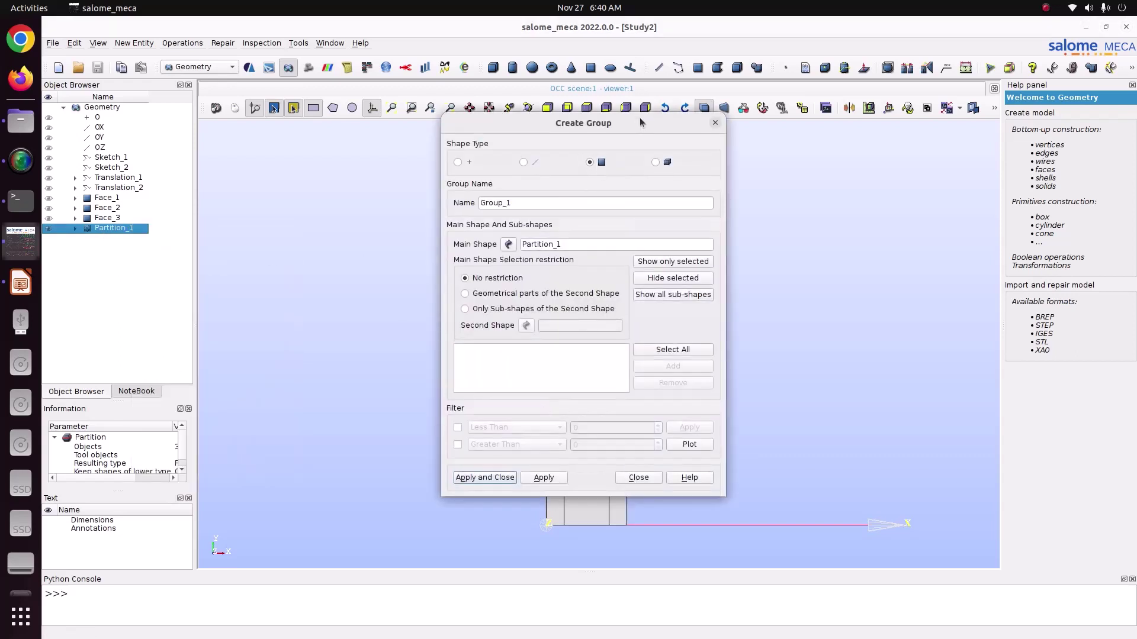
left_click_drag(642, 122, 284, 129)
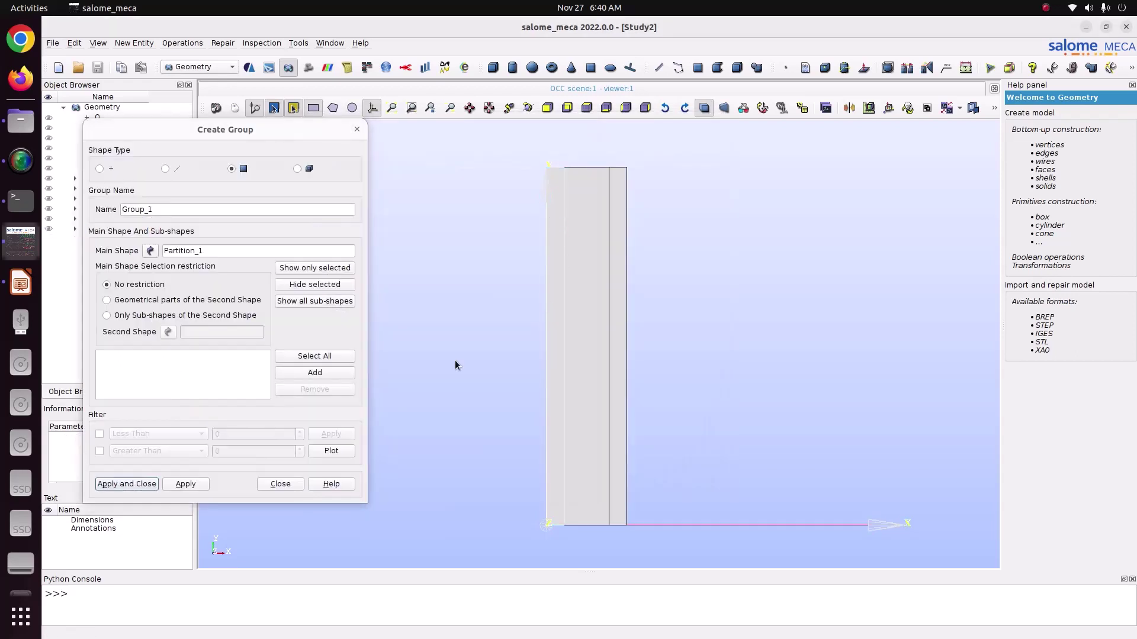
left_click(328, 376)
left_click(619, 299)
left_click(334, 375)
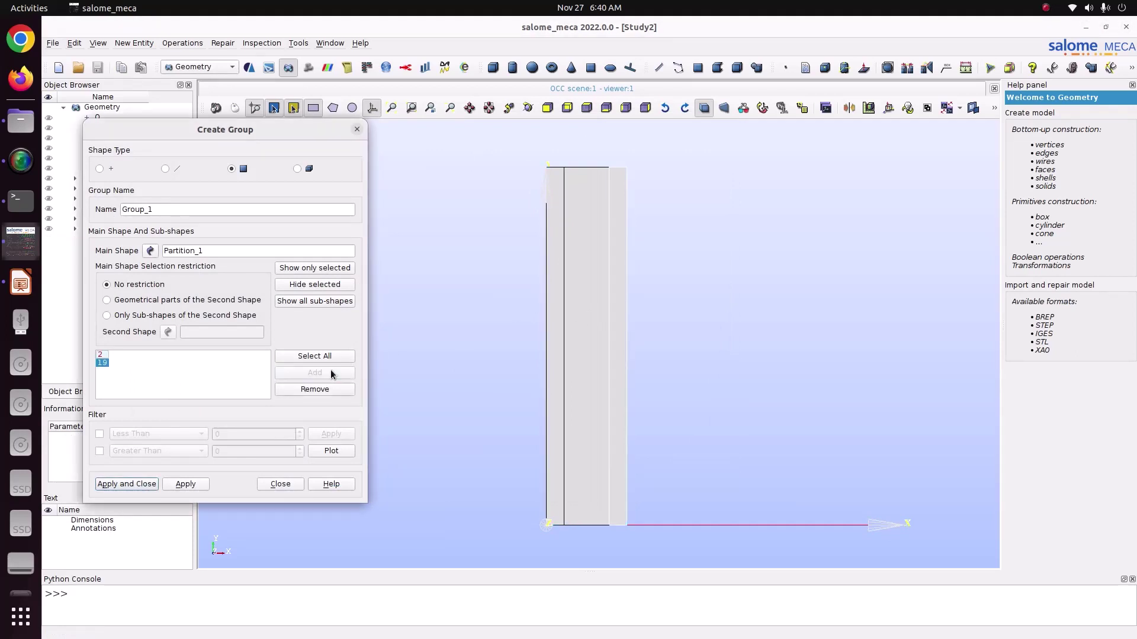
double_click(162, 210)
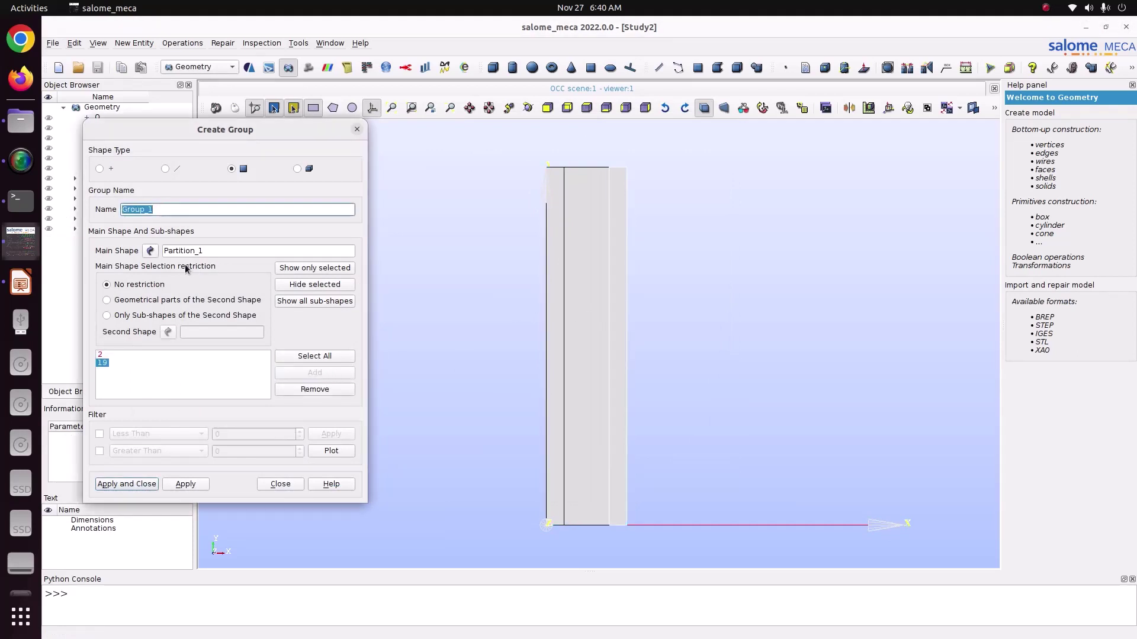
type("glass")
left_click(192, 487)
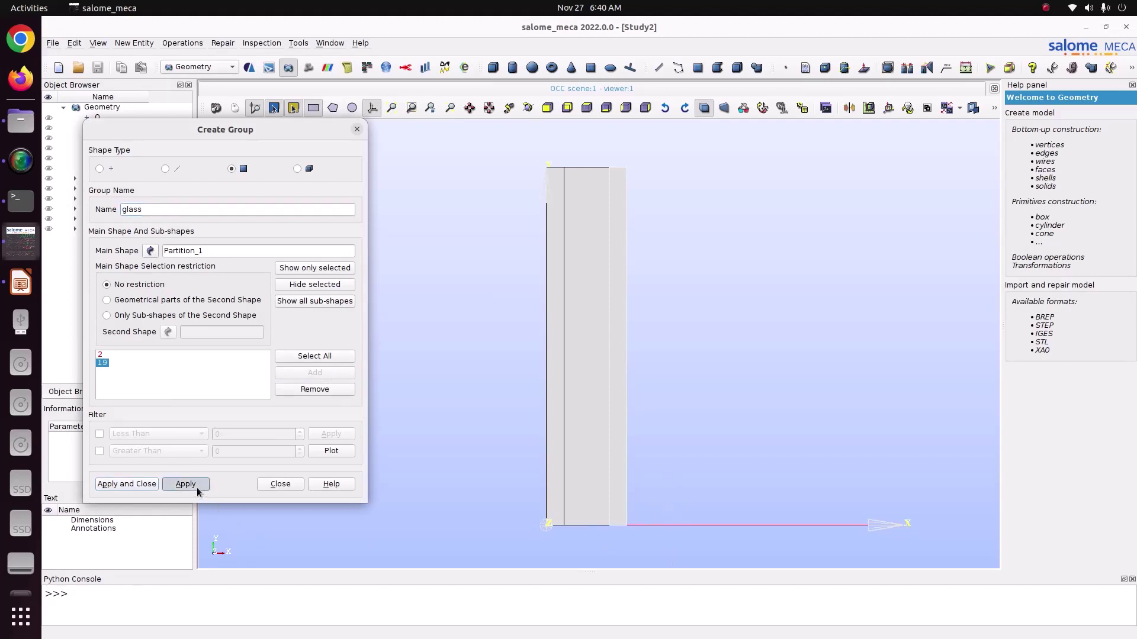
- Create a face group named air on Partition_1 from the middle face
left_click(598, 377)
left_click(323, 374)
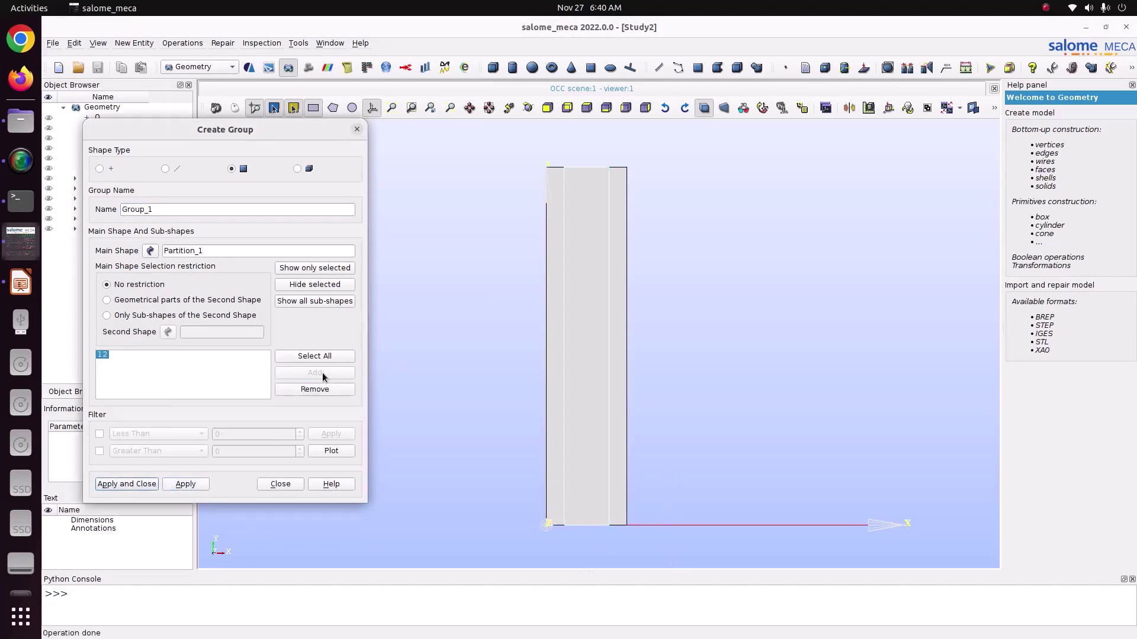
double_click(197, 206)
type("air")
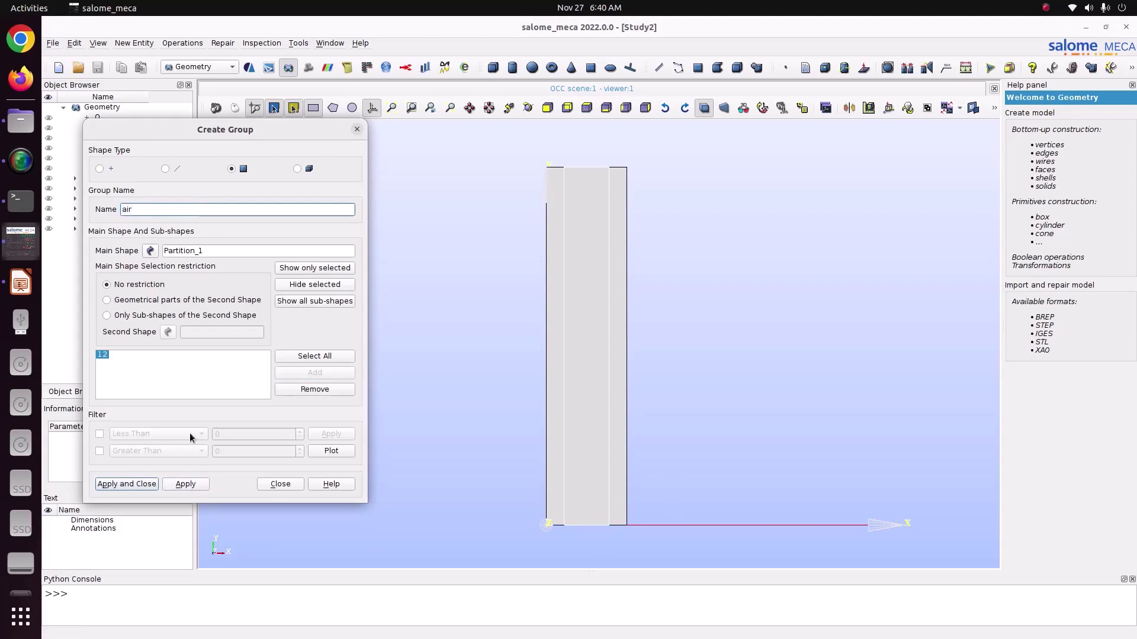
left_click(186, 484)
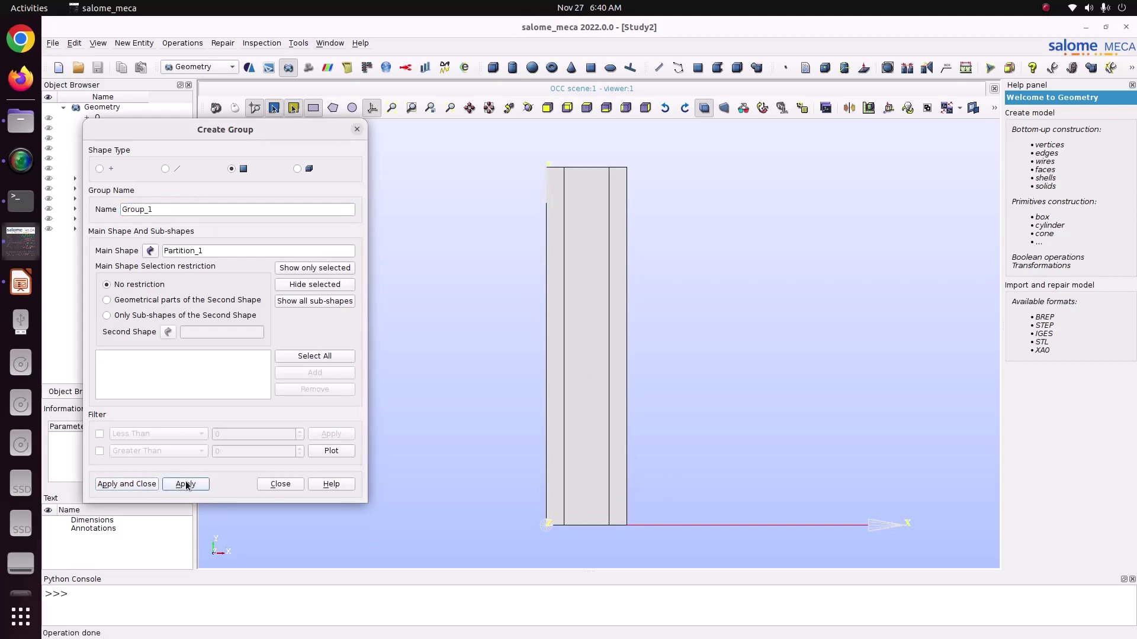
- Create an edge group named left_side_conv on Partition_1 from the outermost left vertical edge, checking the window diagram in LibreOffice Impress for reference
left_click(166, 171)
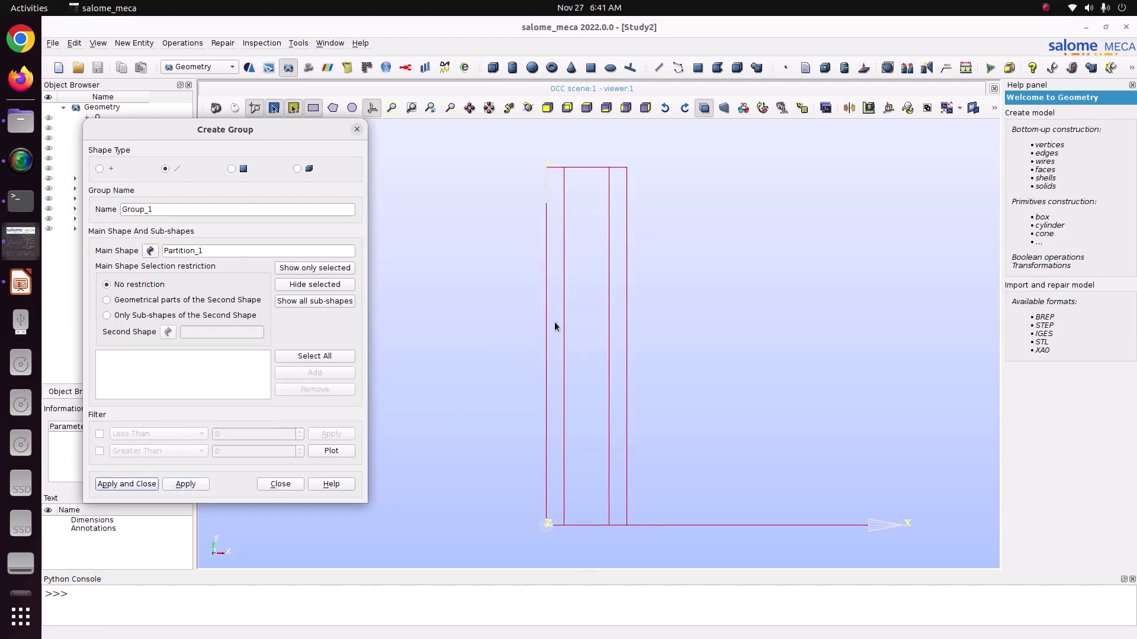
left_click(546, 314)
left_click(298, 374)
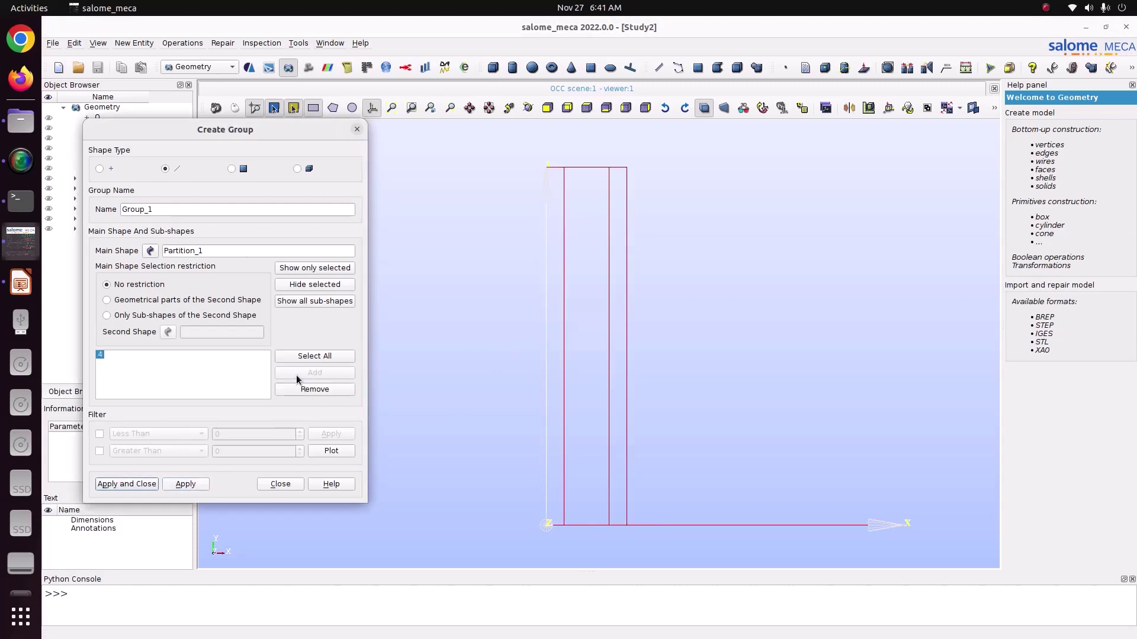
double_click(174, 210)
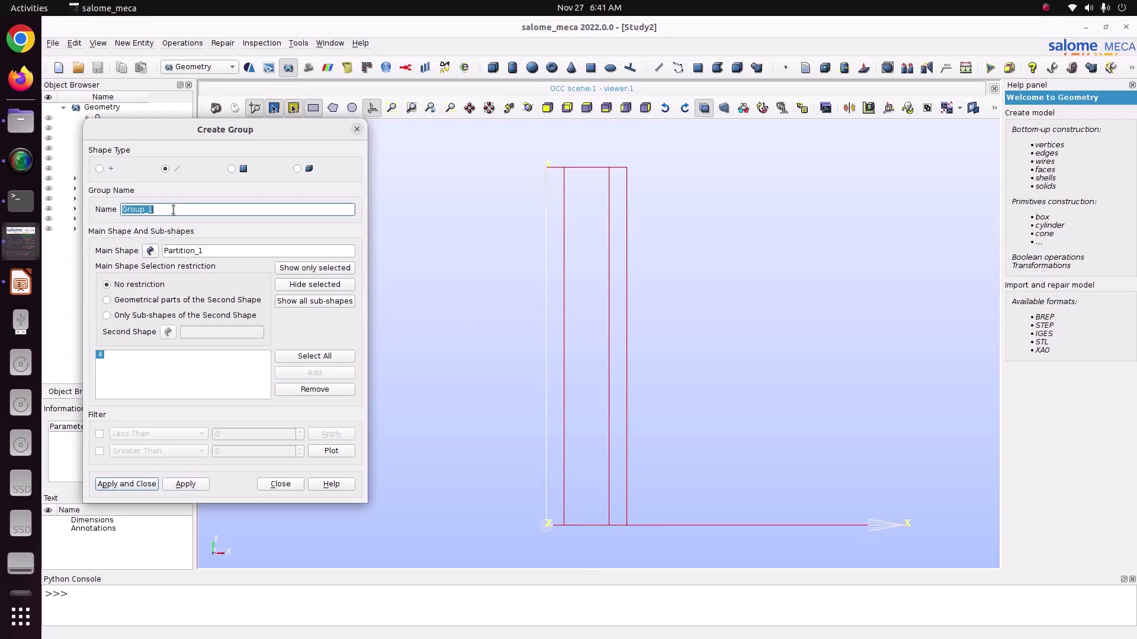
left_click(22, 283)
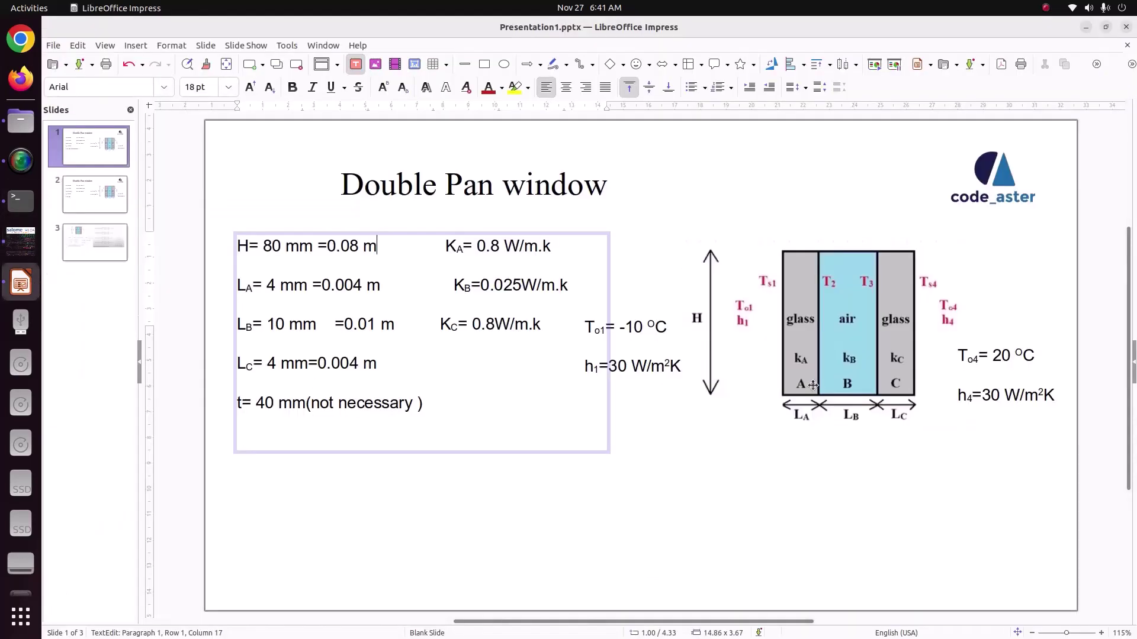
left_click(21, 242)
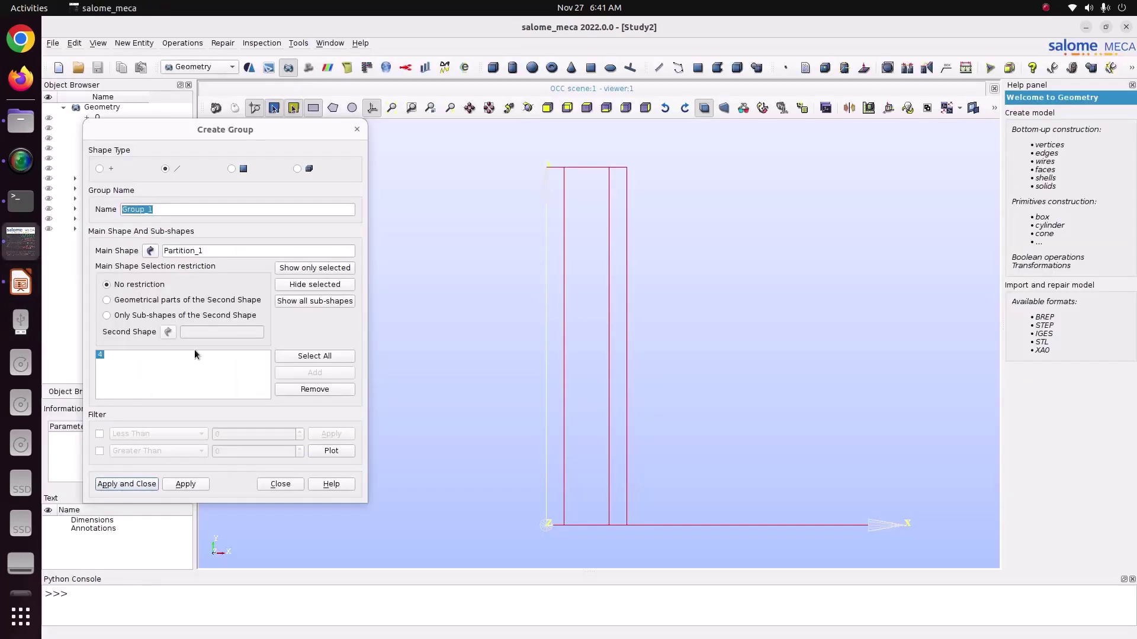
left_click(170, 211)
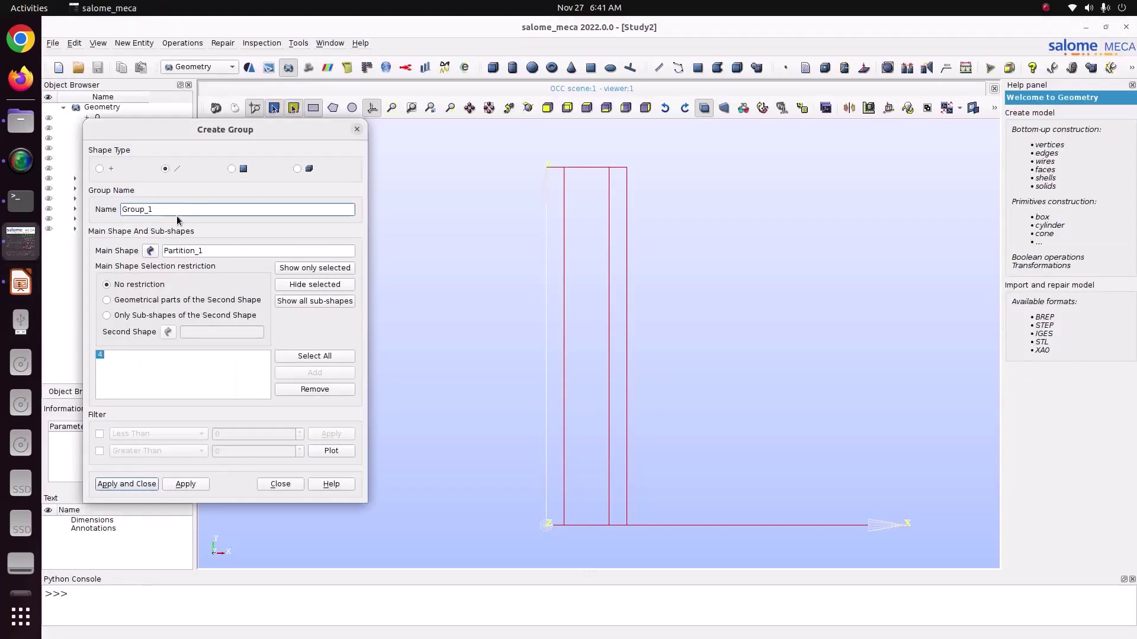
double_click(214, 215)
type("left_side_s")
left_click(186, 484)
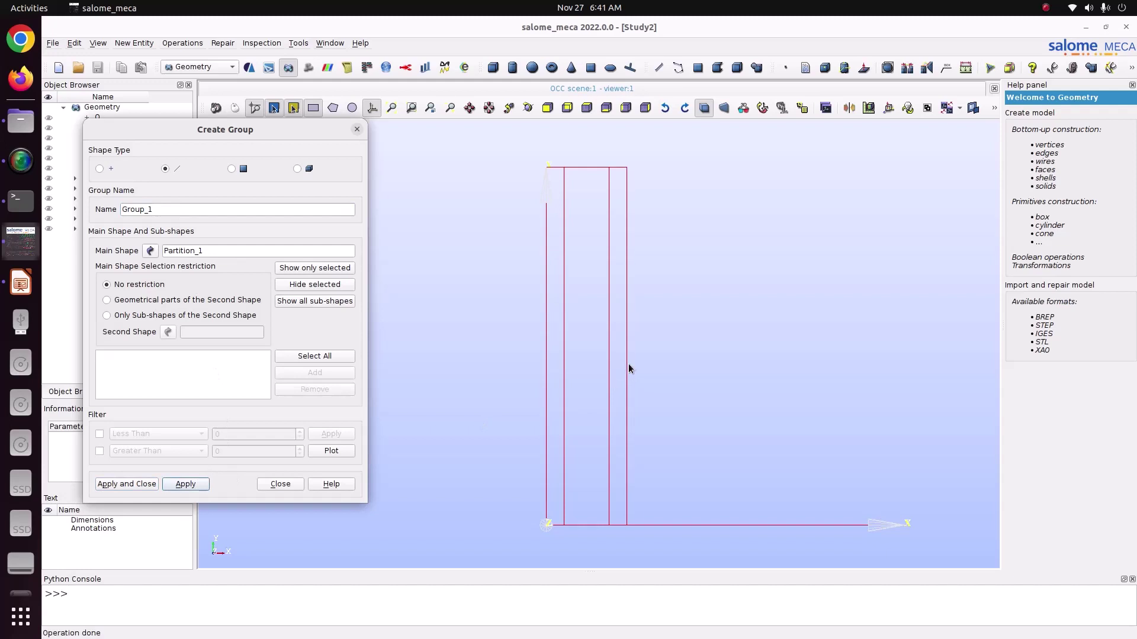
- Create an edge group named right_side_conv on Partition_1 from the outermost right vertical edge and finish group creation
left_click(627, 367)
left_click(342, 372)
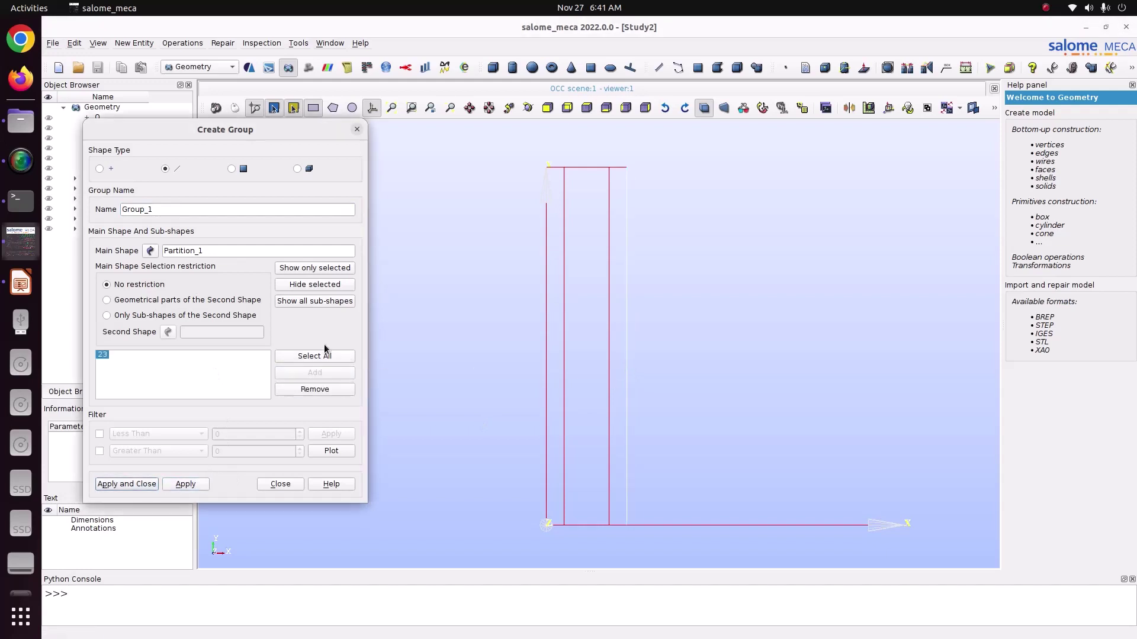
double_click(172, 208)
type("right_side_conv")
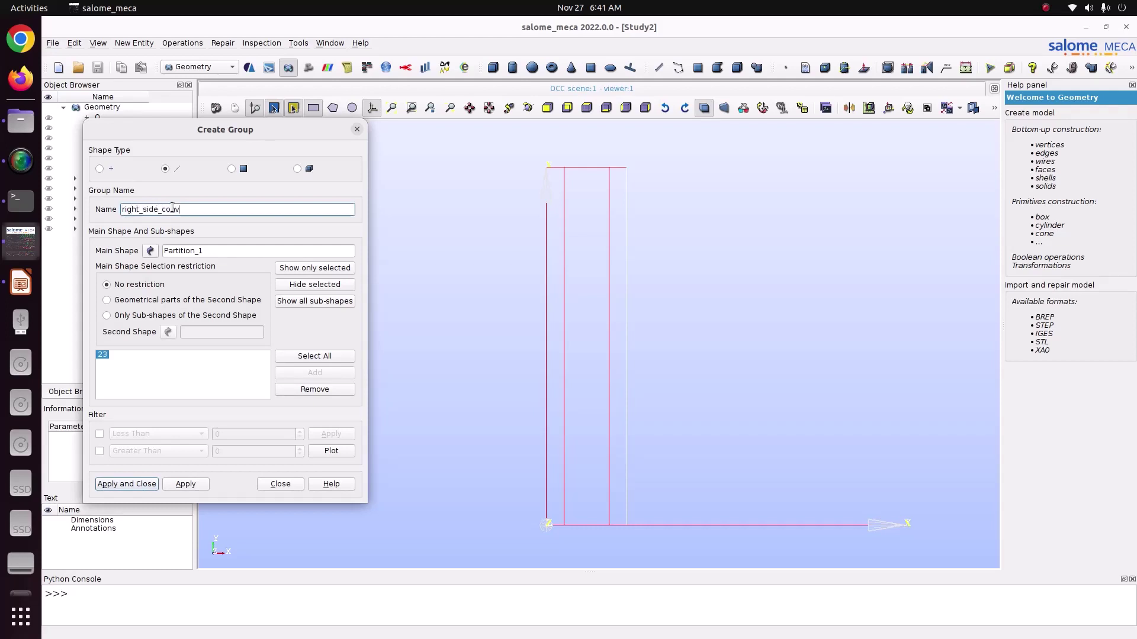
left_click(127, 485)
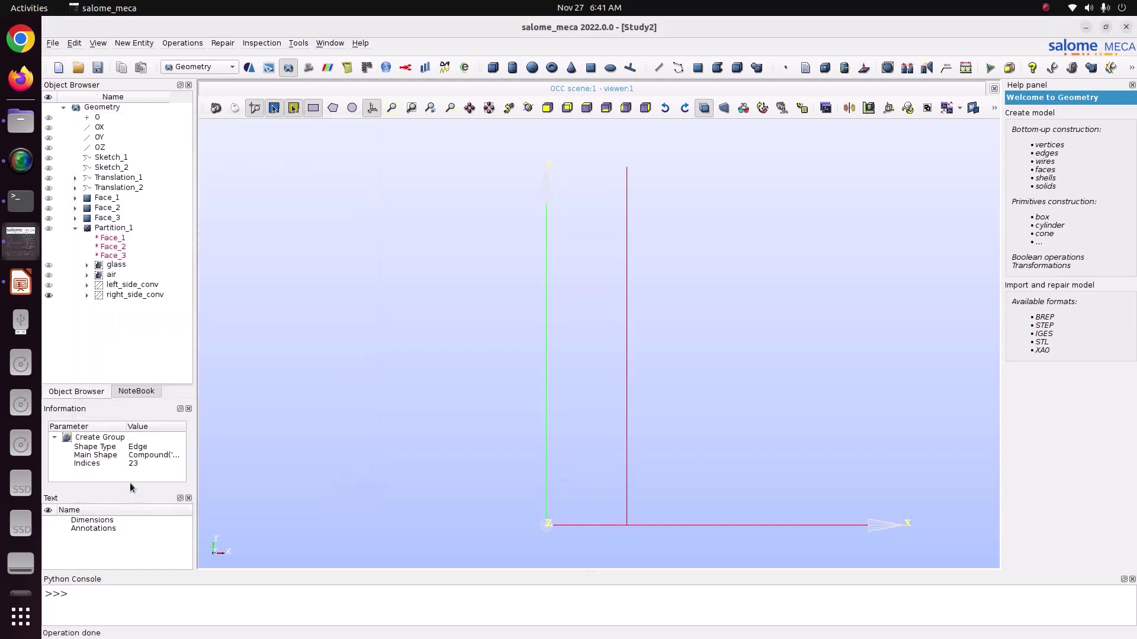
- Check the glass, air, left_side_conv and right_side_conv groups by displaying them in turn, and show the whole Partition_1 again
right_click(108, 229)
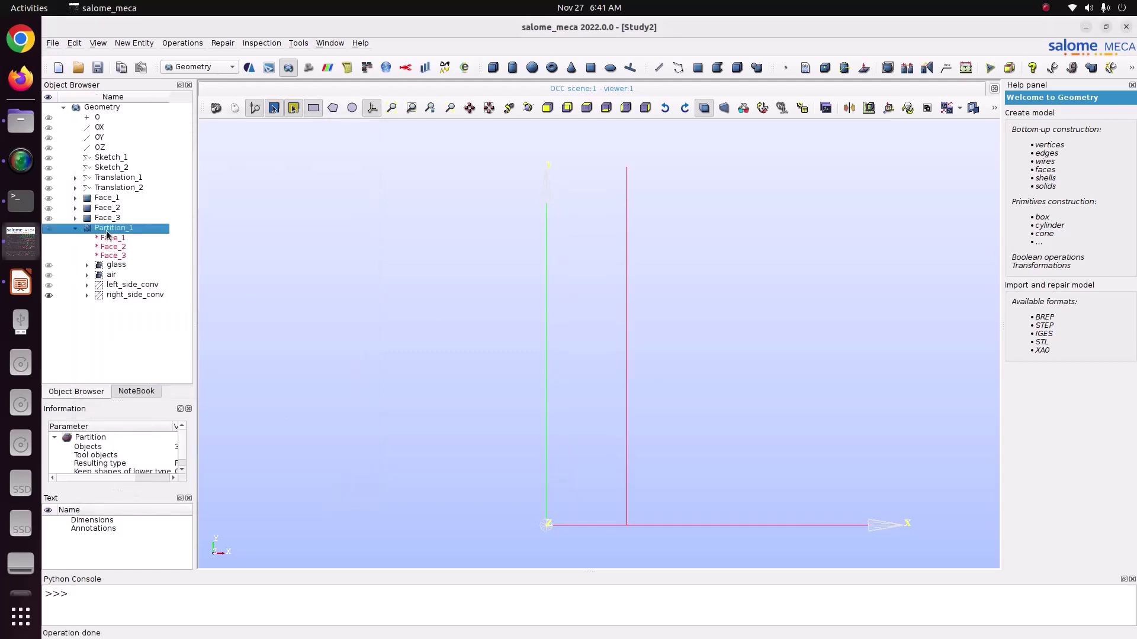
left_click(178, 349)
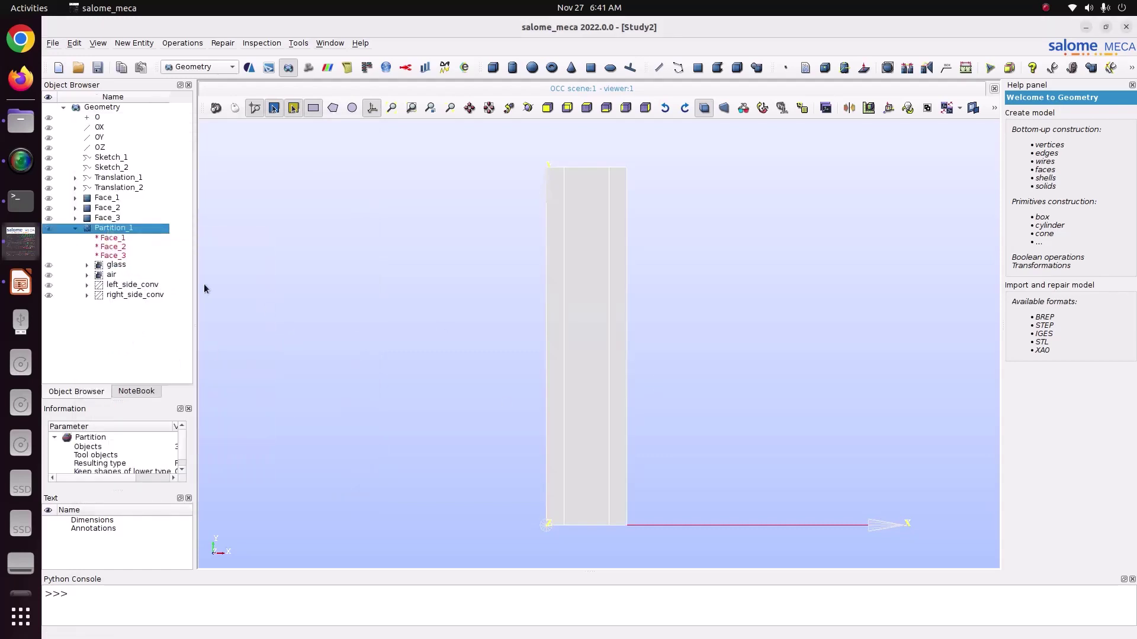
left_click(48, 229)
left_click(51, 267)
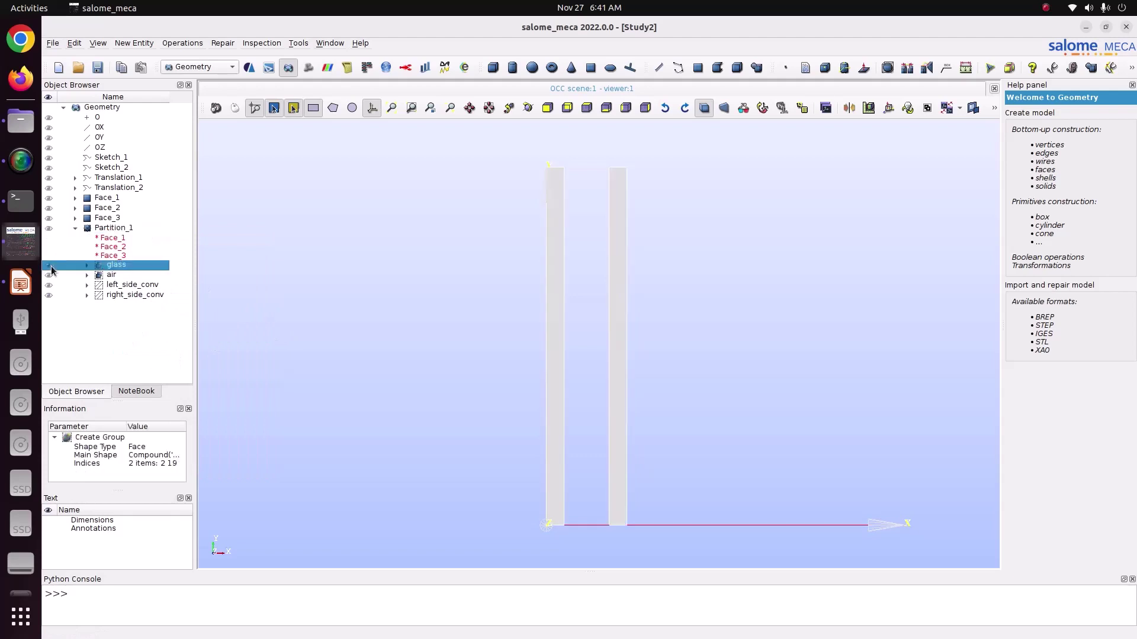
left_click(49, 276)
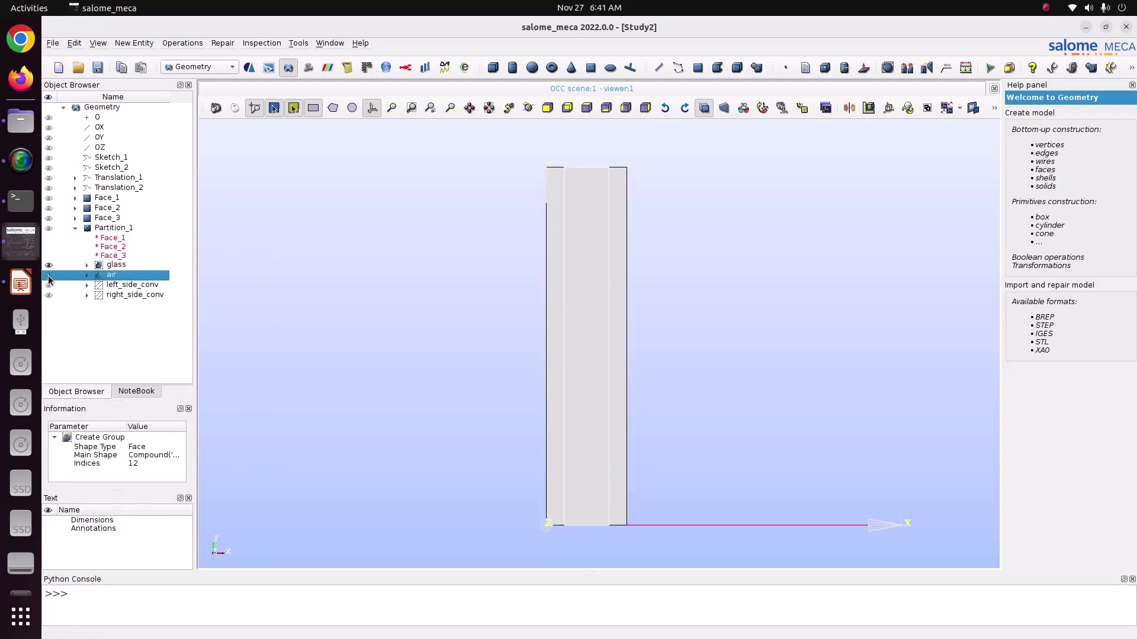
left_click(49, 276)
left_click(49, 265)
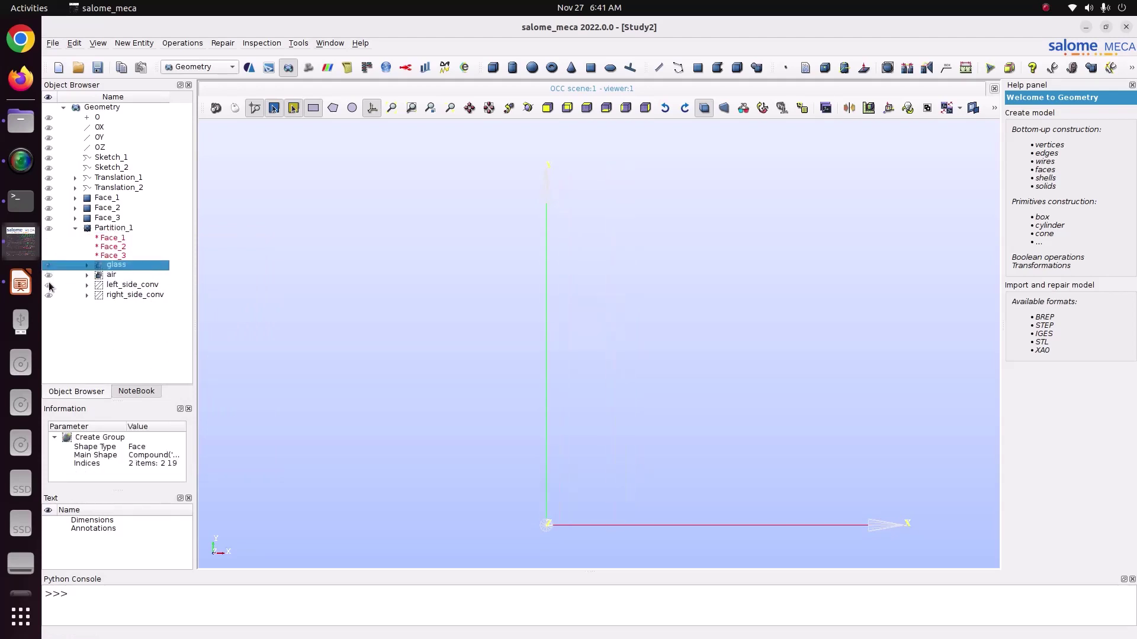
left_click(49, 286)
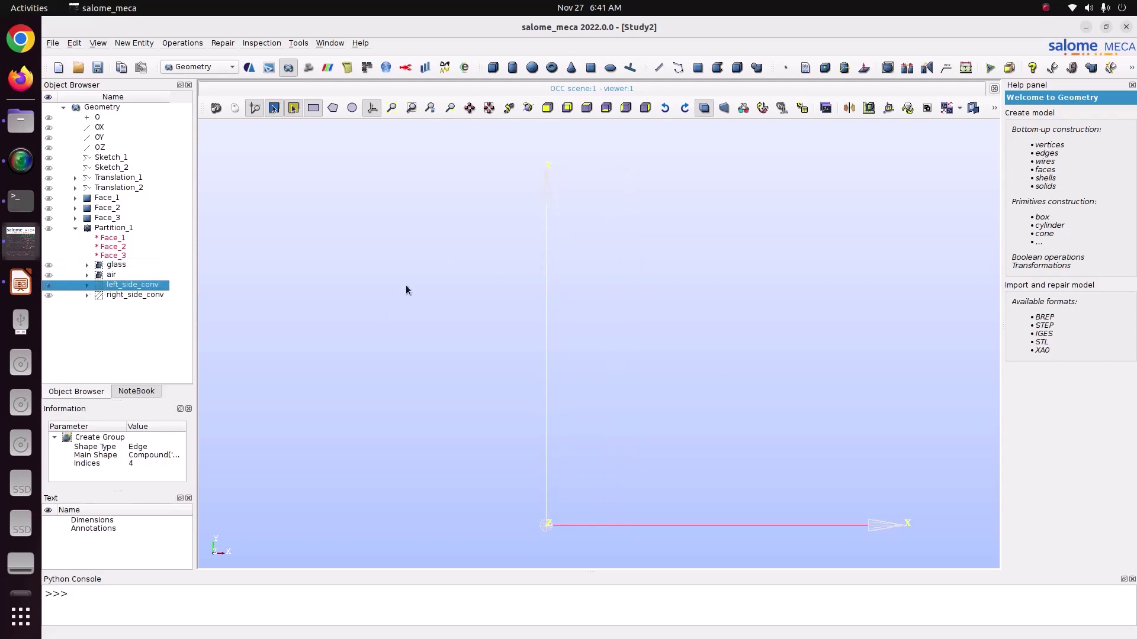
left_click(48, 287)
left_click(48, 294)
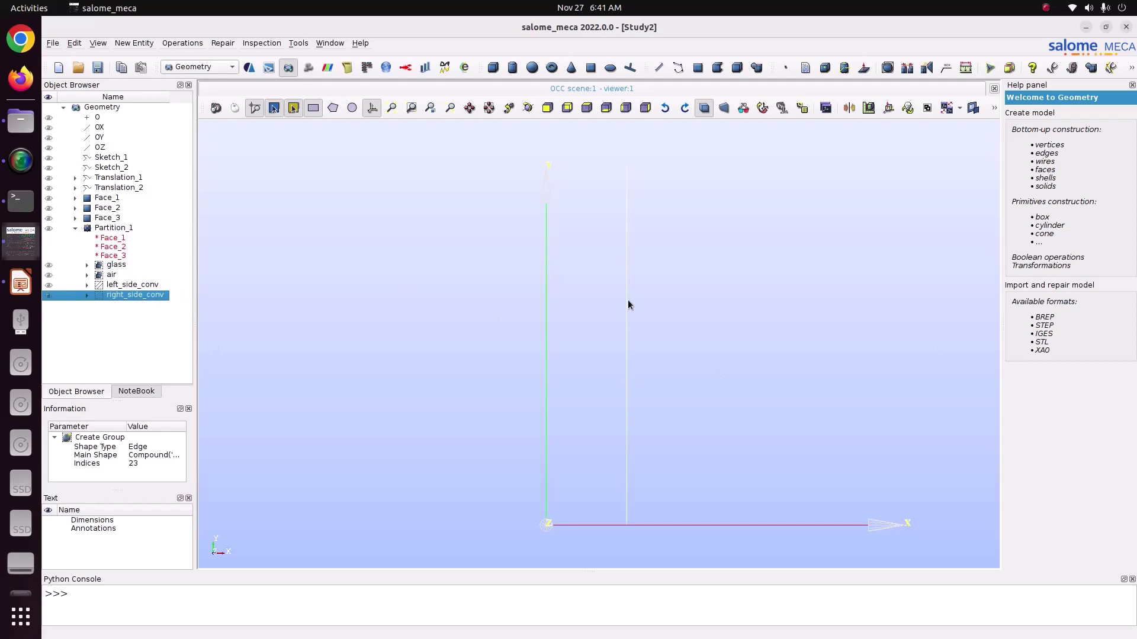
right_click(87, 232)
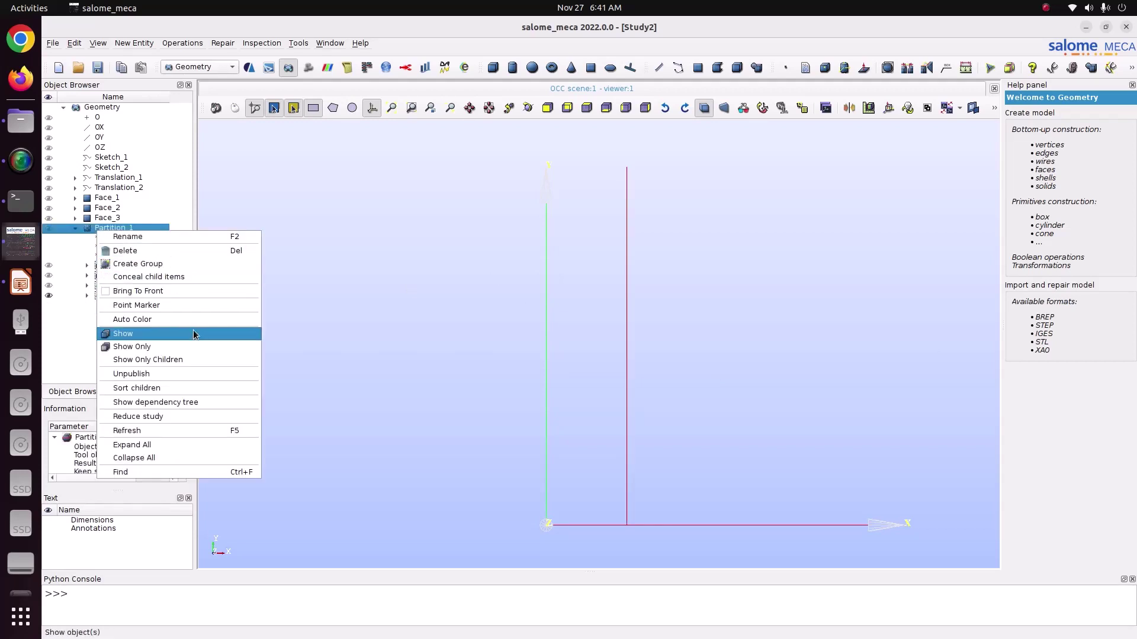
left_click(124, 333)
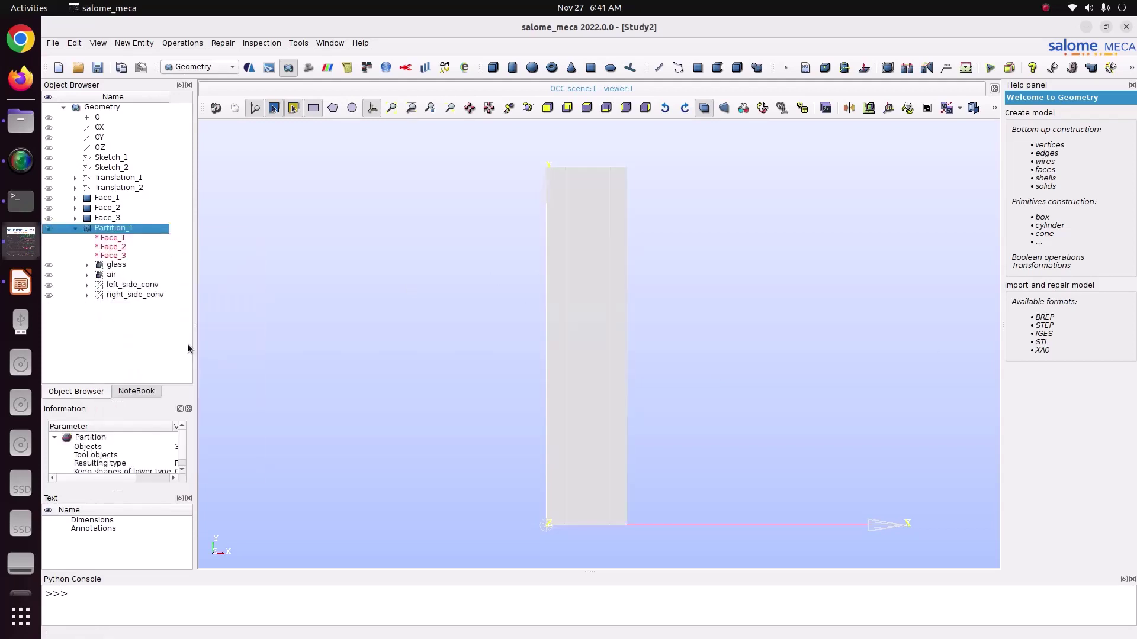
- Review the double-pane window diagram in LibreOffice Impress, return to salome_meca and save the study
left_click(21, 284)
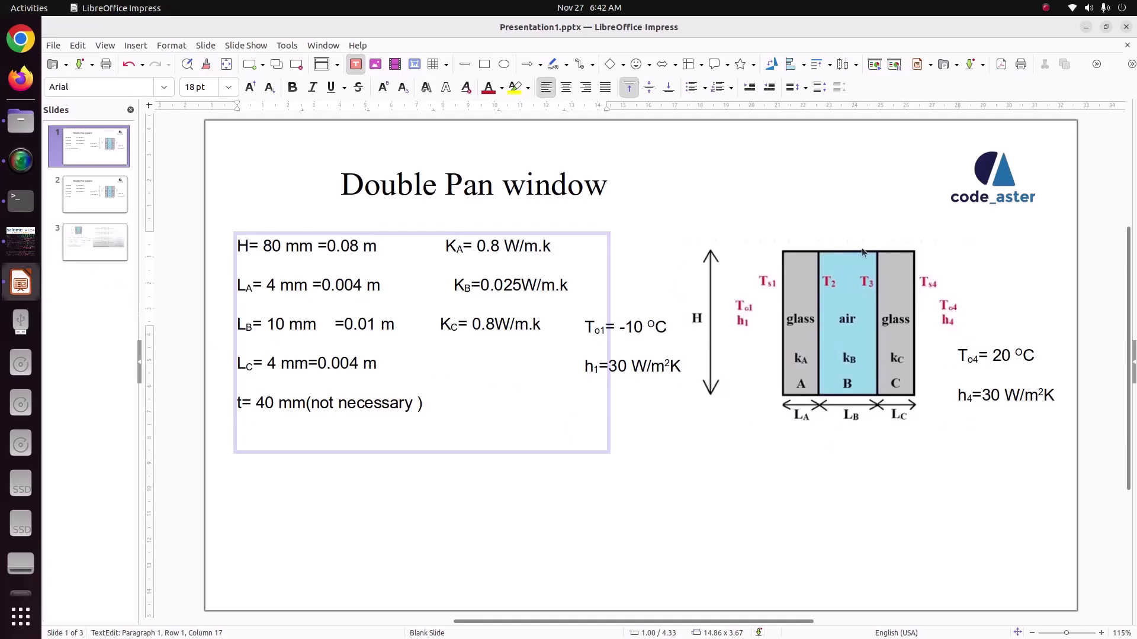
left_click(21, 240)
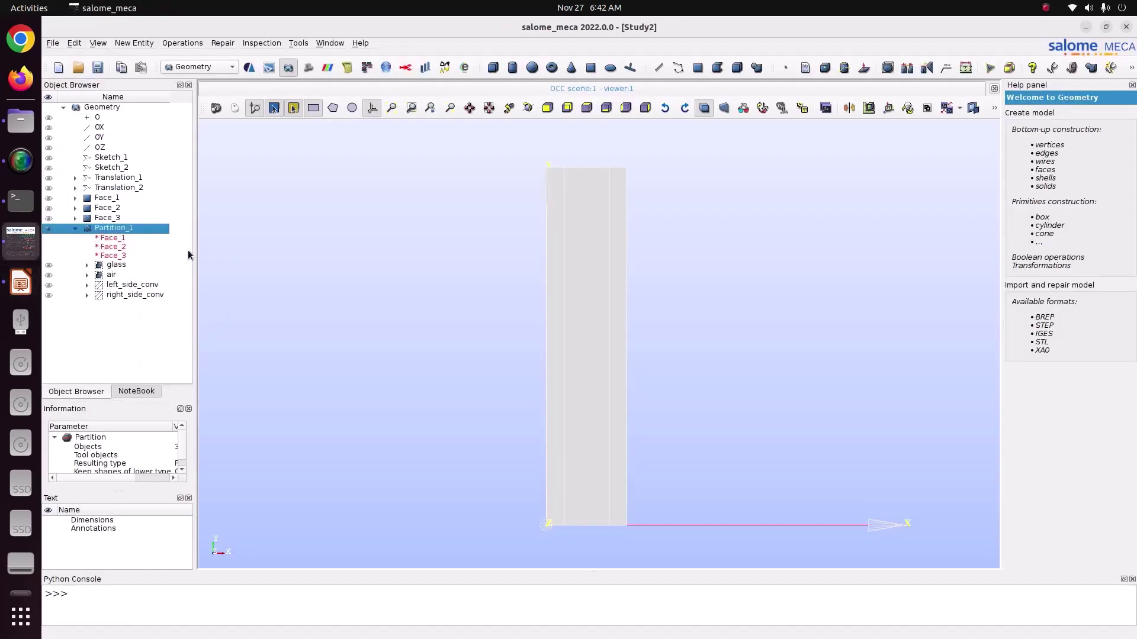
left_click(98, 67)
- Switch to the Mesh module and start a mesh on Partition_1 using the NETGEN 1D-2D algorithm
left_click(177, 71)
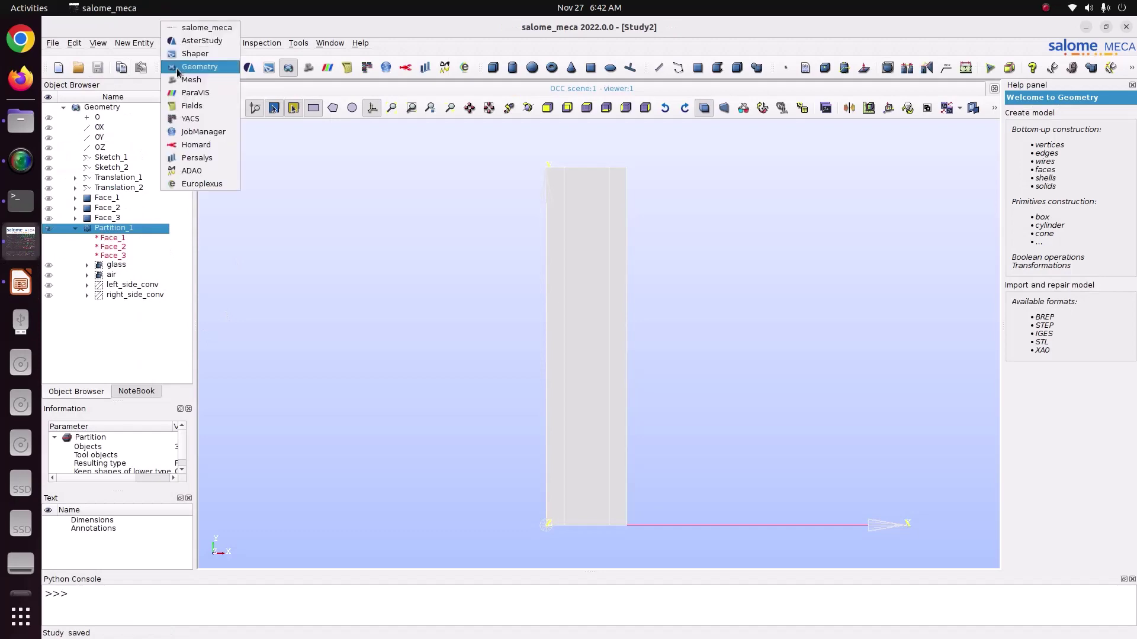
left_click(184, 79)
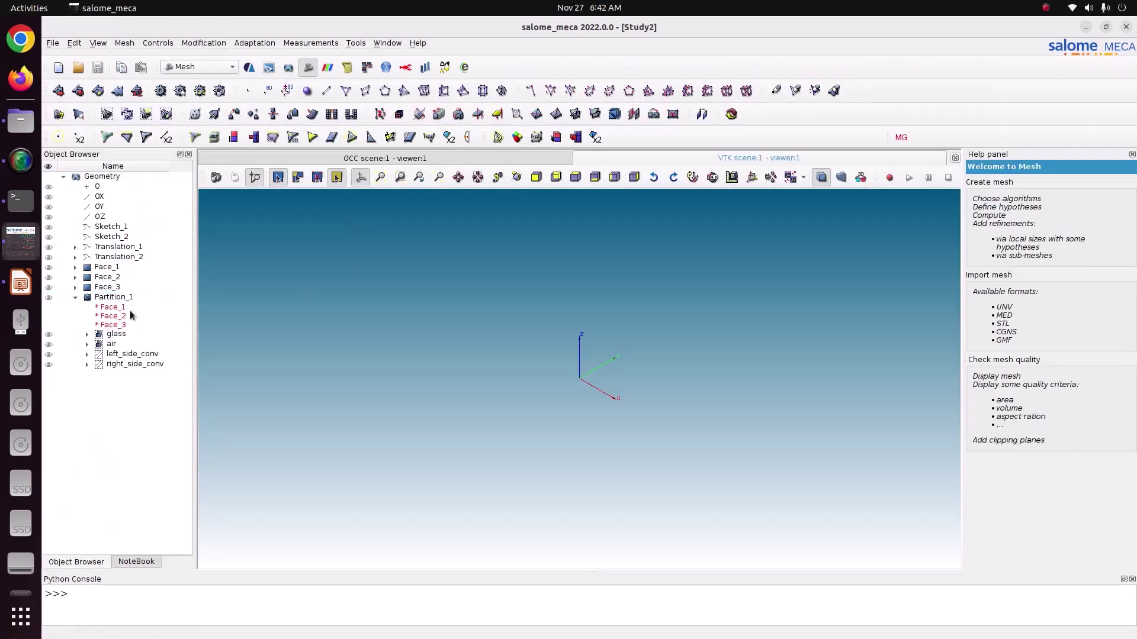
left_click(116, 300)
left_click(124, 43)
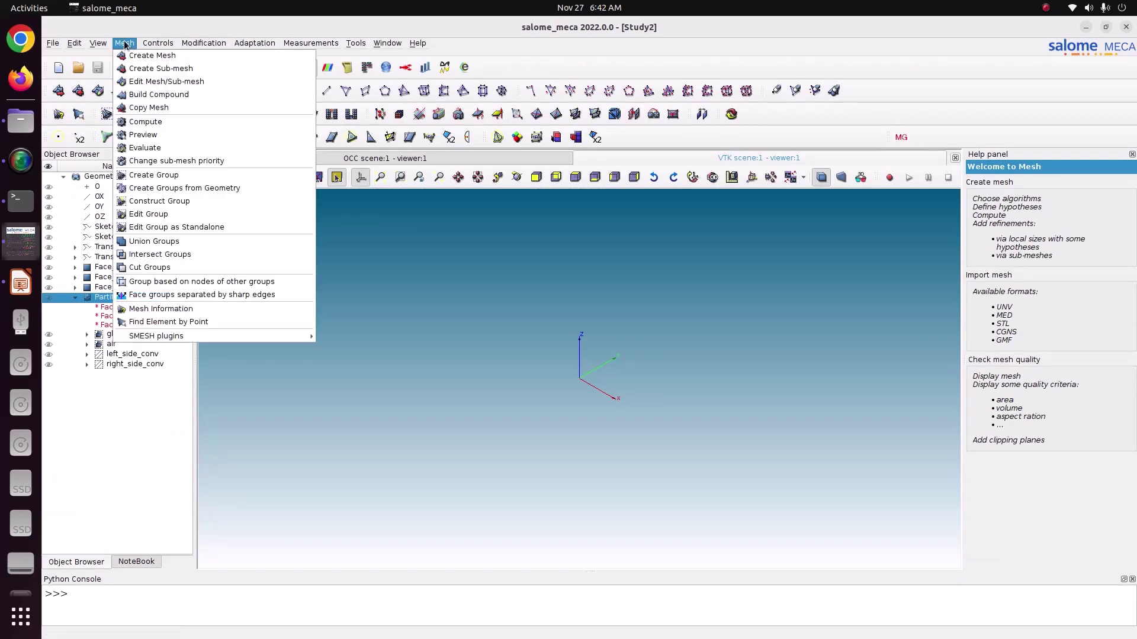
left_click(143, 53)
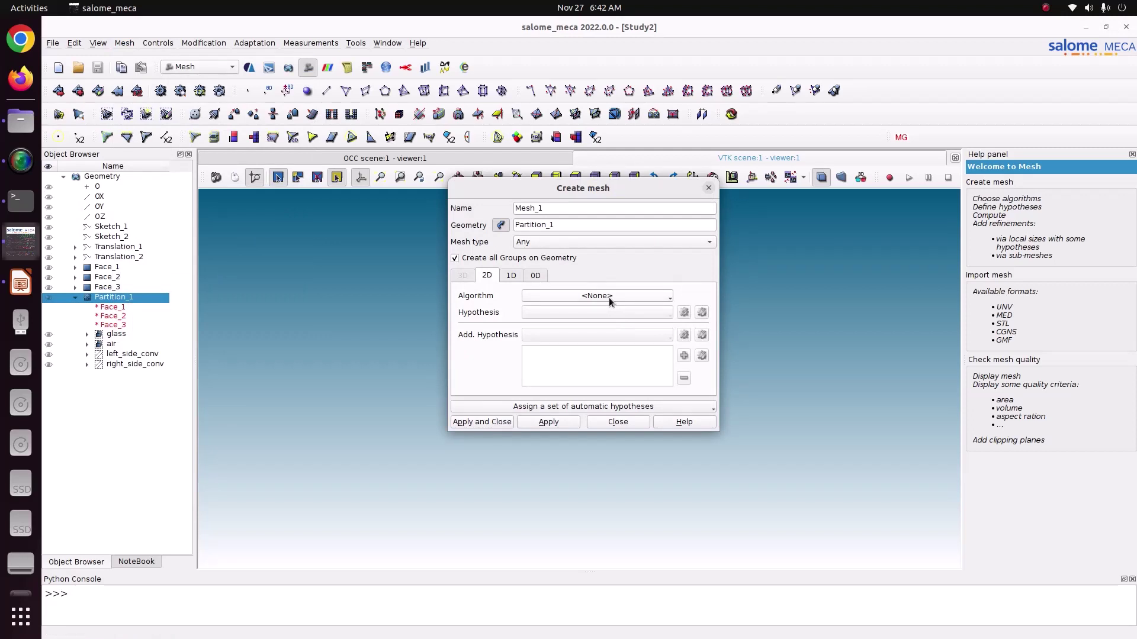
left_click(609, 297)
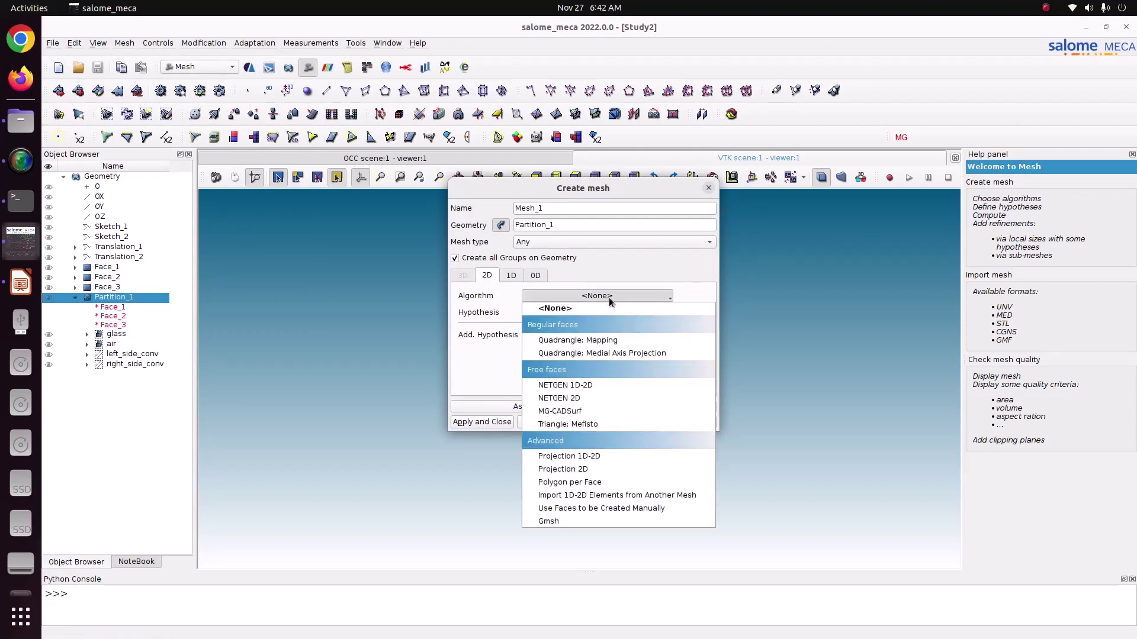
left_click(601, 385)
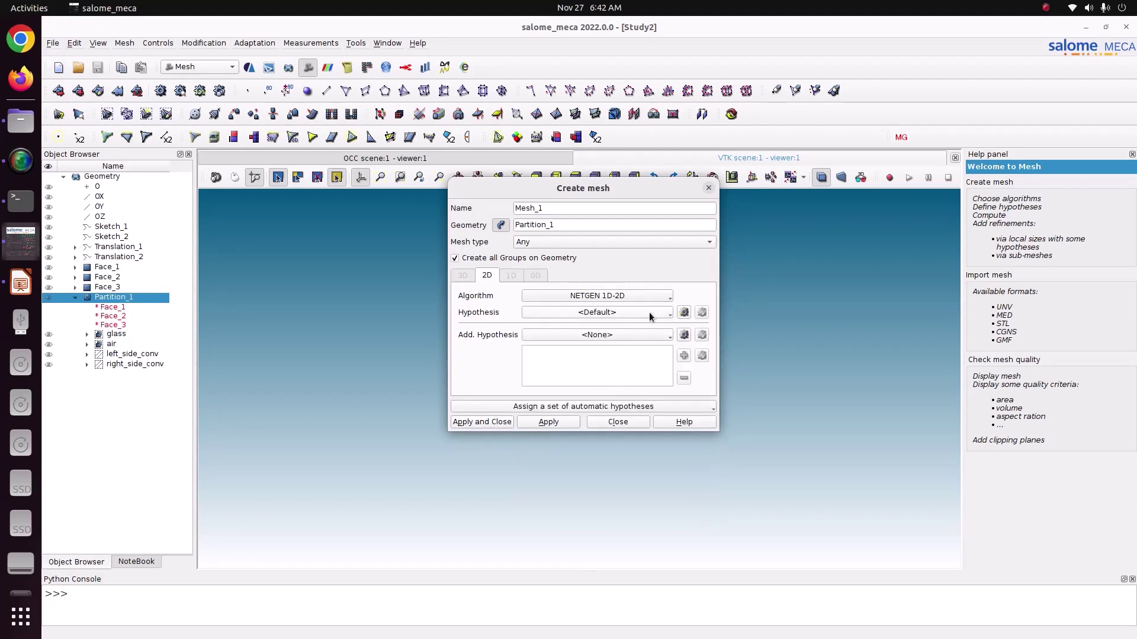
- Add a NETGEN 2D simple parameters hypothesis with a local length of 0.002 and create the mesh
left_click(683, 312)
left_click(723, 333)
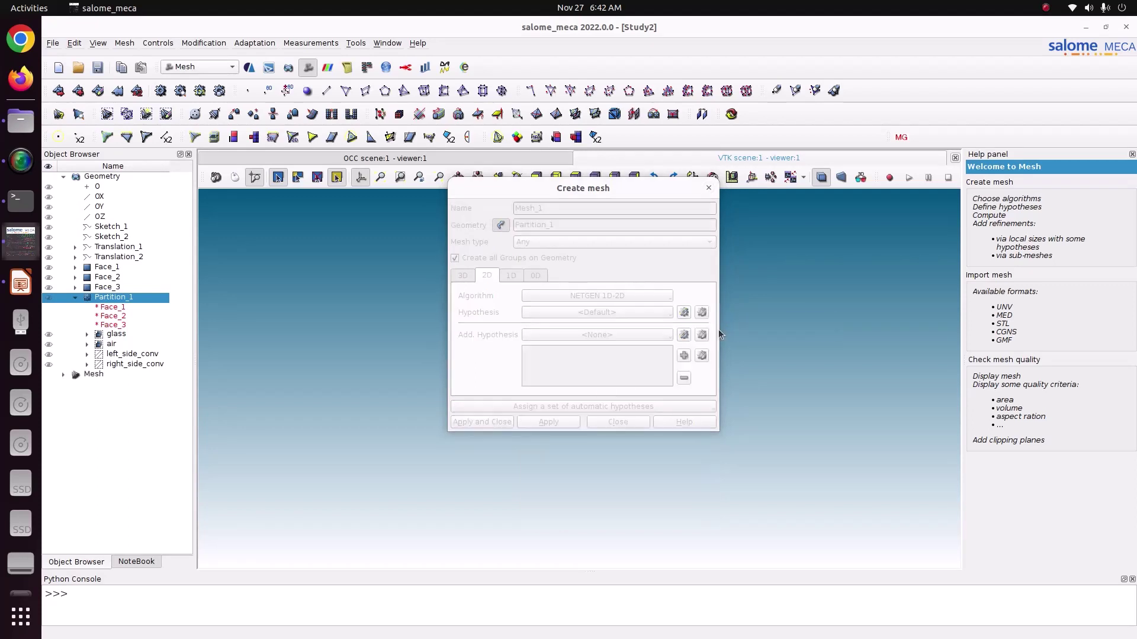
left_click(555, 280)
left_click_drag(635, 277, 588, 278)
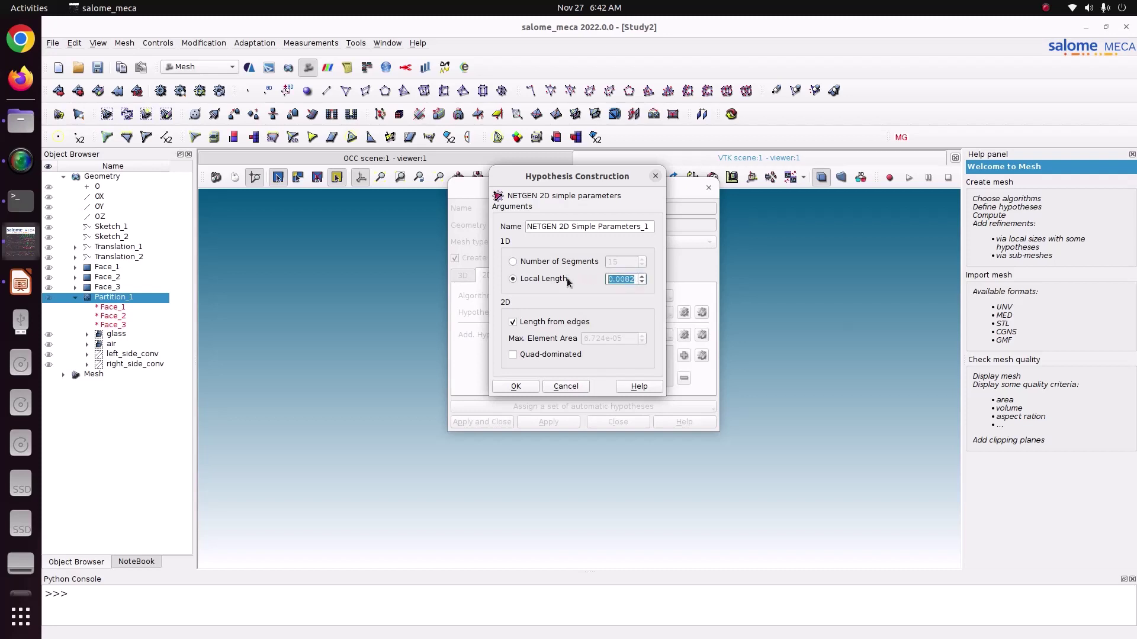
type("0.00")
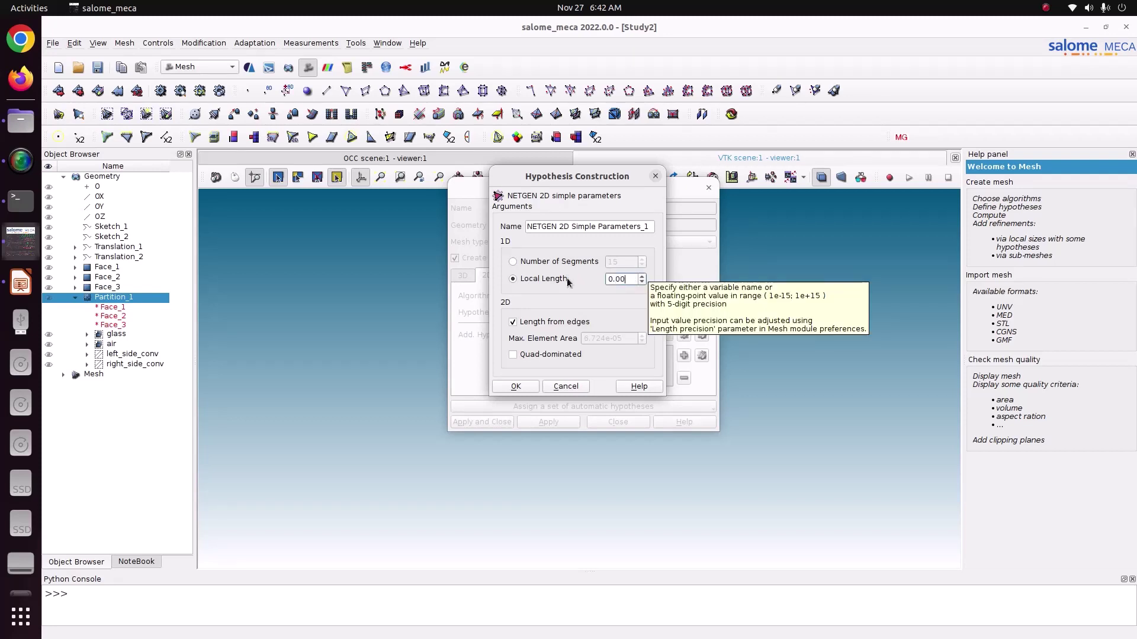
type("1")
left_click(516, 387)
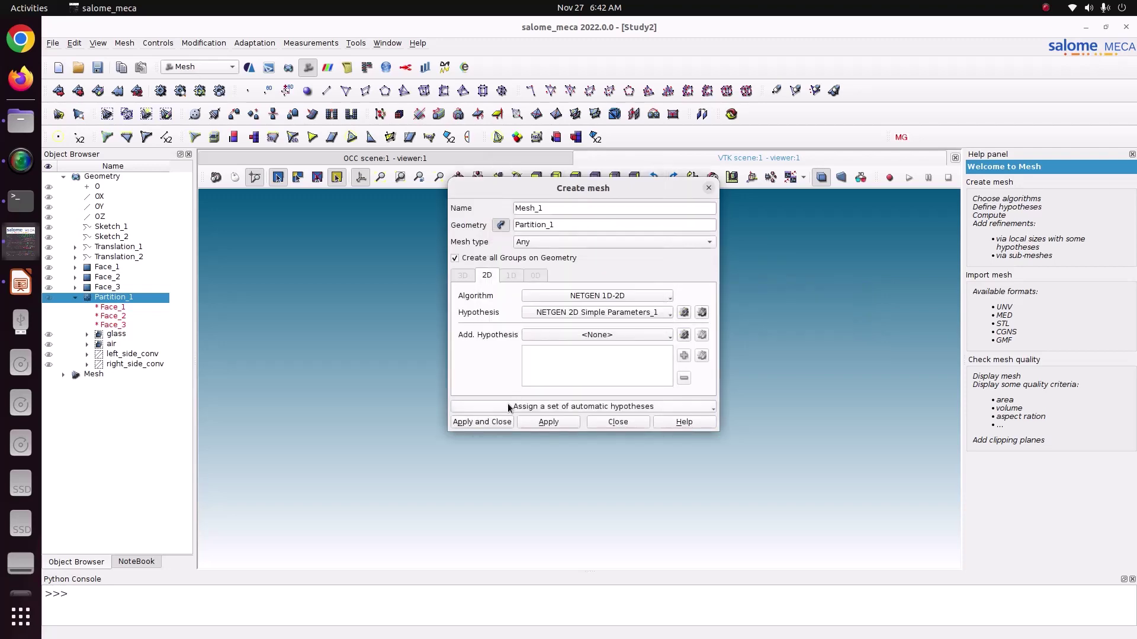
left_click(500, 422)
- Compute Mesh_1 and inspect its triangles face-on in the XY plane
right_click(164, 406)
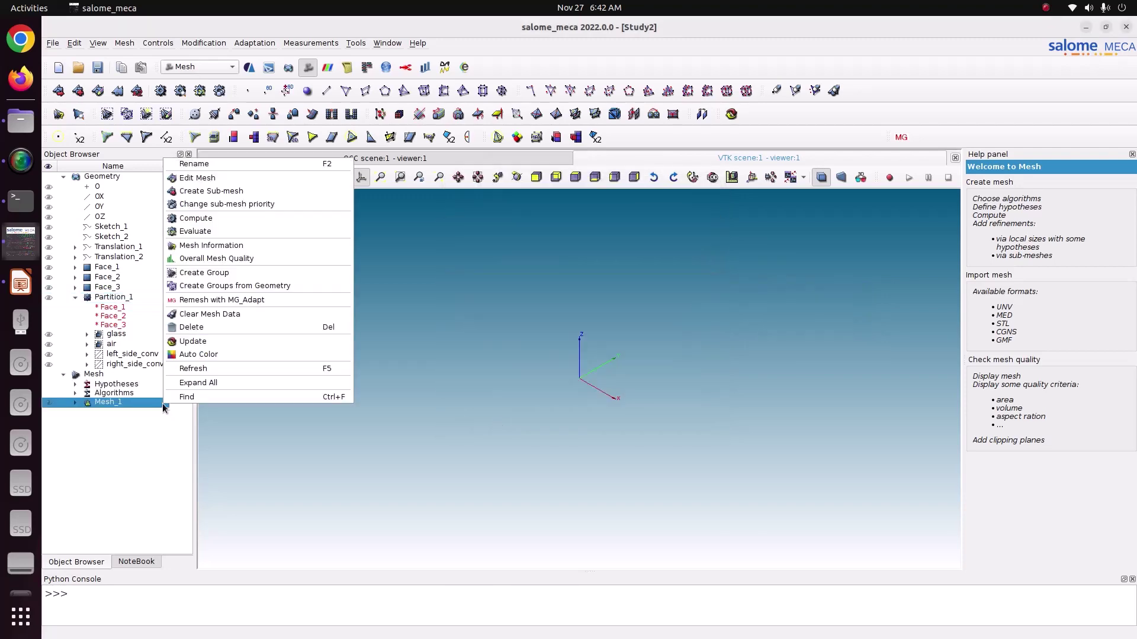
left_click(198, 219)
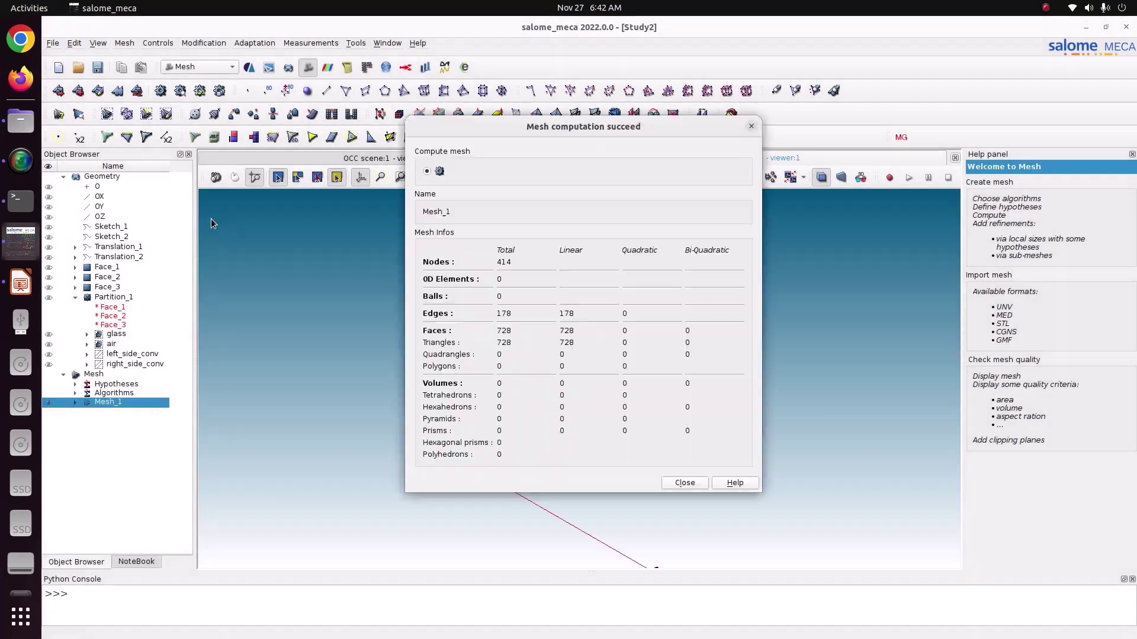
left_click(685, 483)
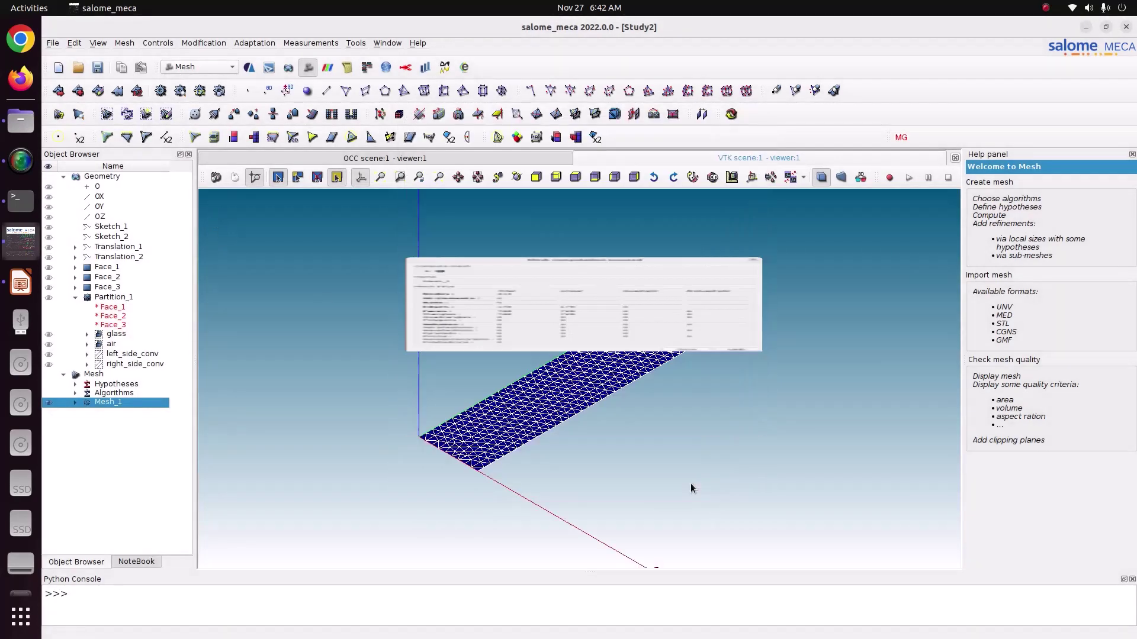
left_click(575, 177)
left_click(595, 177)
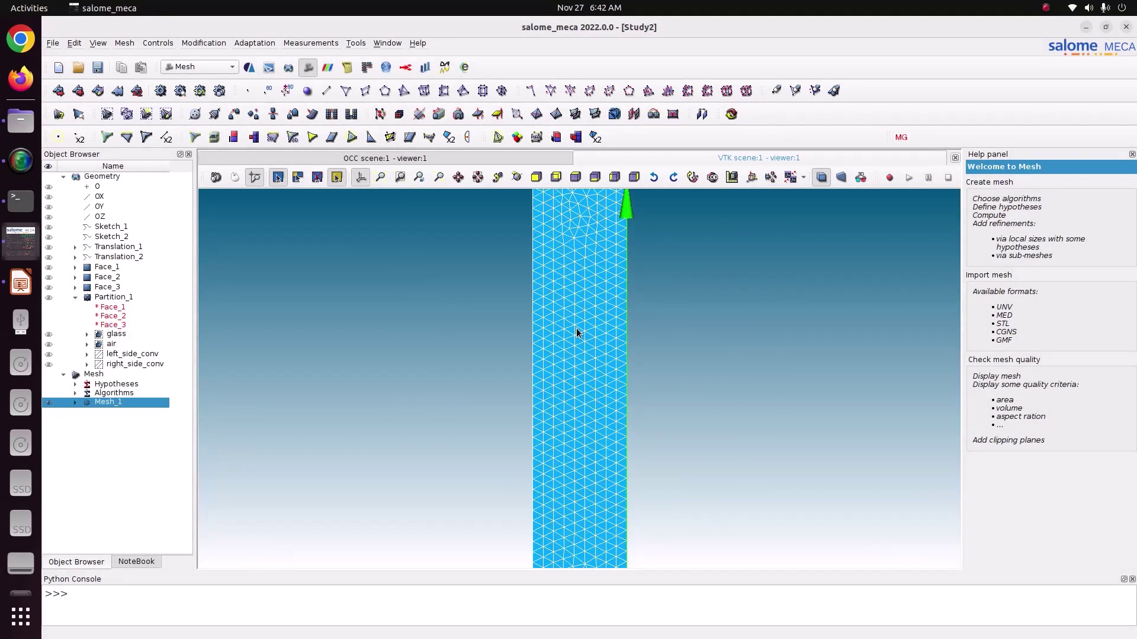
scroll(577, 328, "up", 5)
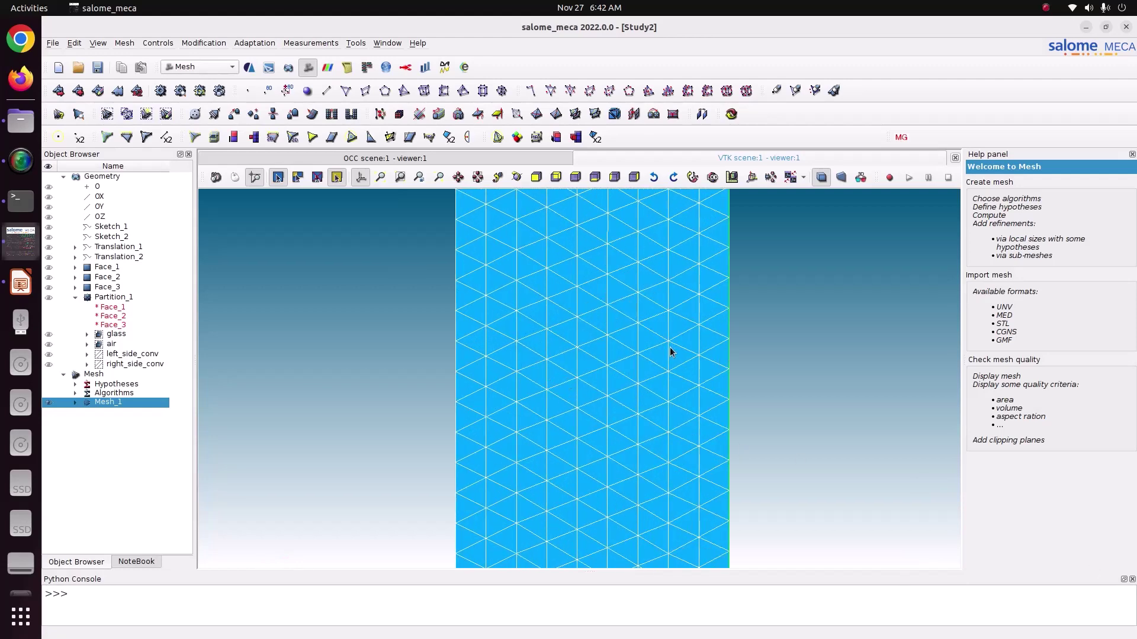
- Edit Mesh_1 and set the local length of its NETGEN 2D hypothesis to 0.001
right_click(133, 403)
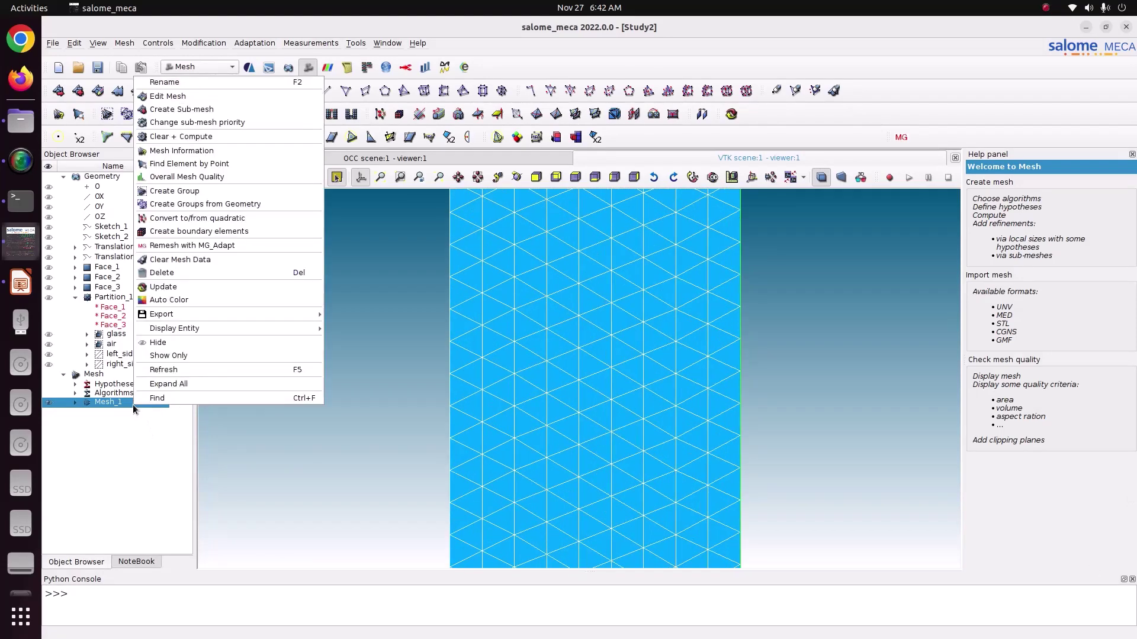
left_click(207, 97)
left_click(701, 311)
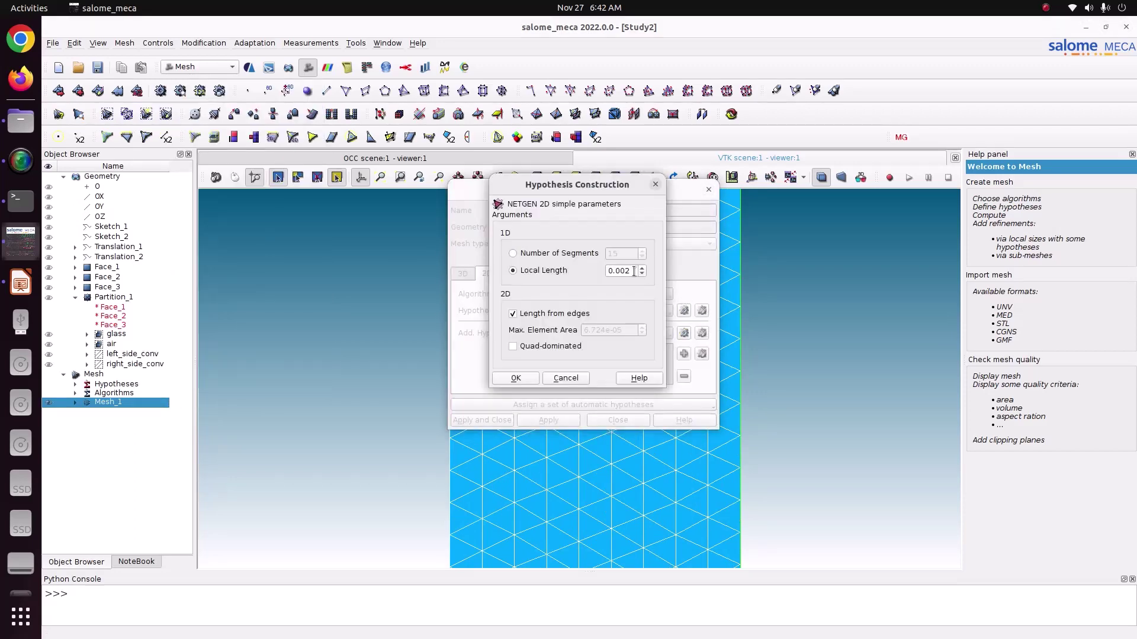
key("BackSpace")
type("1")
left_click(515, 379)
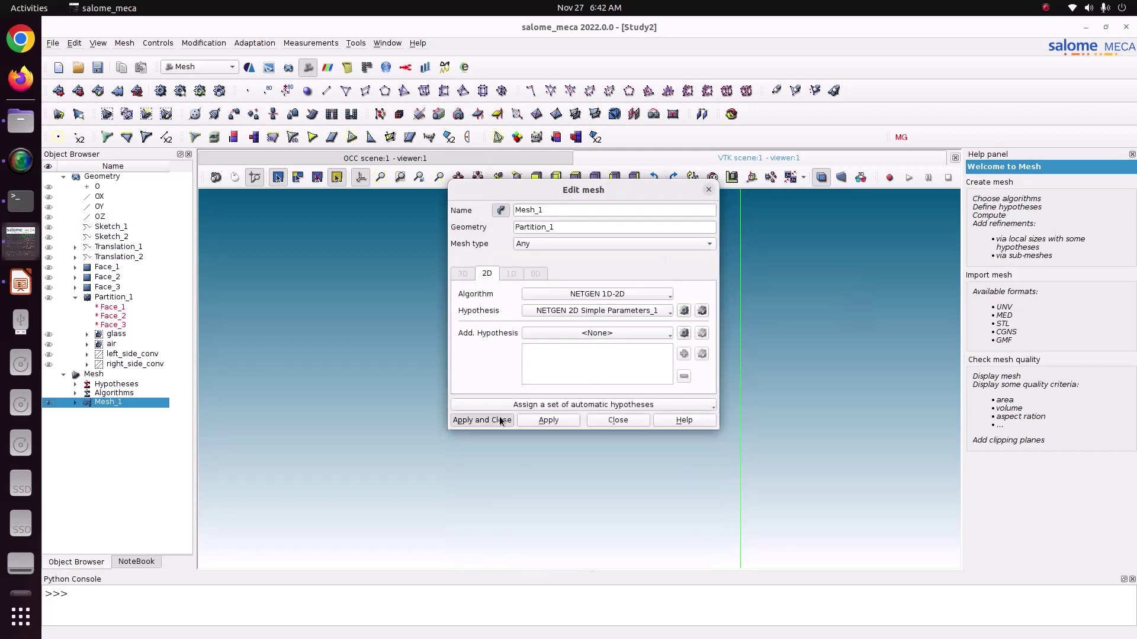
left_click(482, 420)
- Compute Mesh_1 again with the refined local length and inspect the finer mesh
right_click(134, 402)
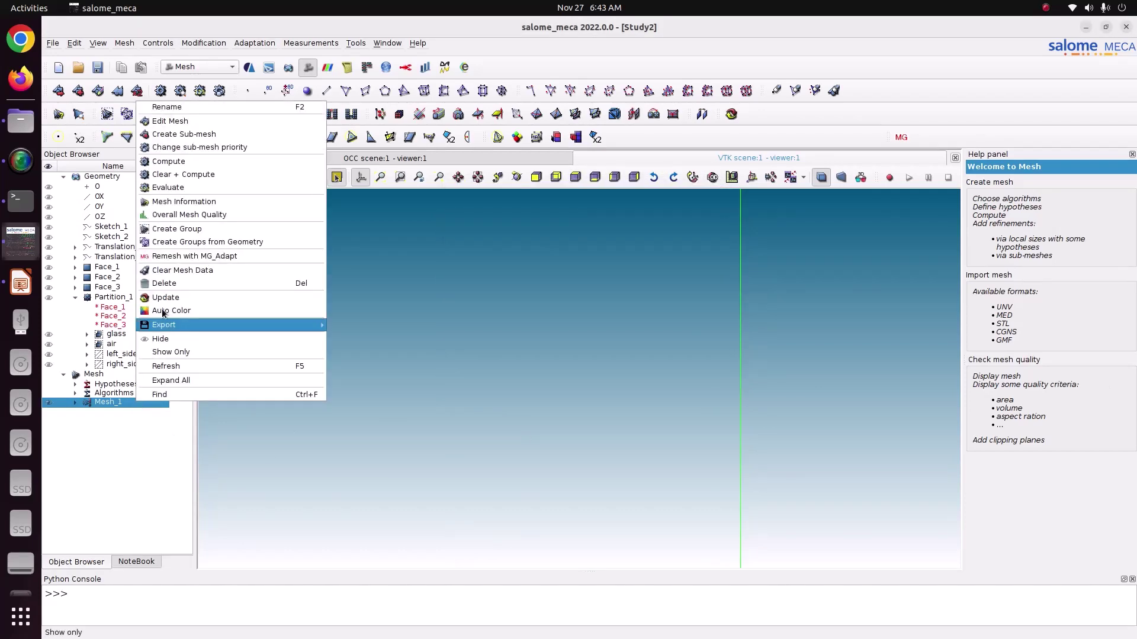
left_click(202, 166)
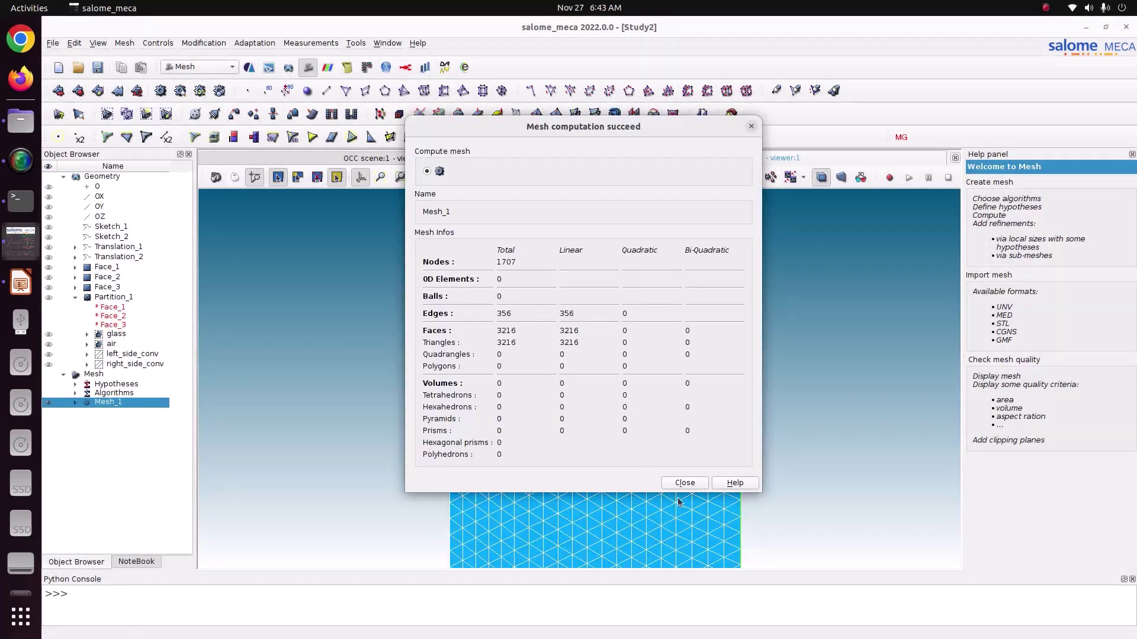
left_click(682, 481)
scroll(496, 367, "down", 5)
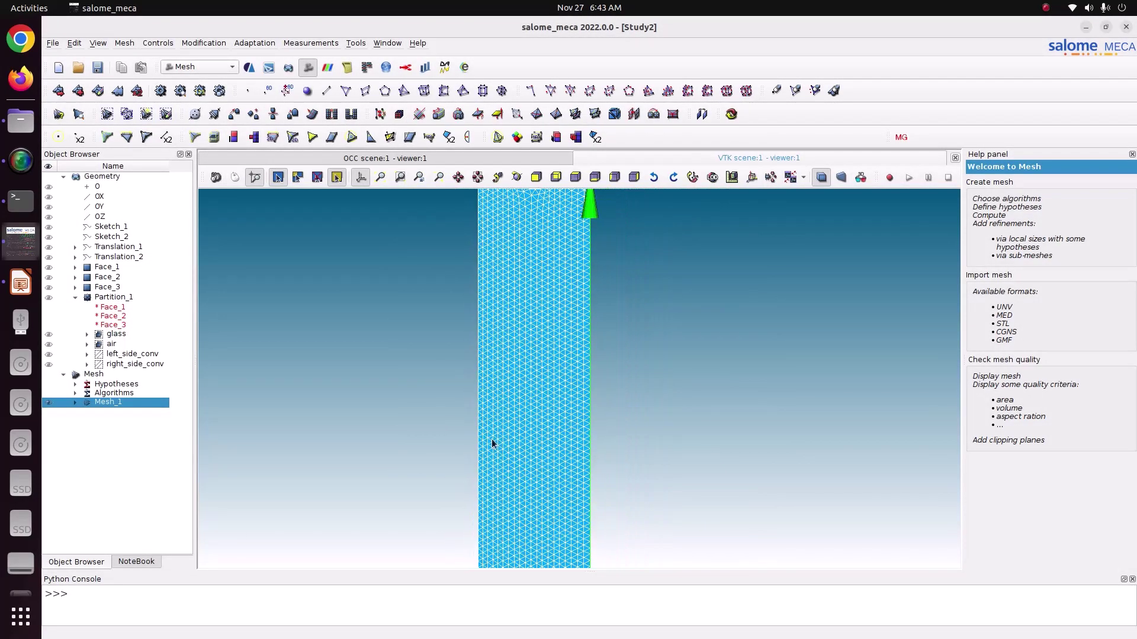
scroll(491, 482, "down", 3)
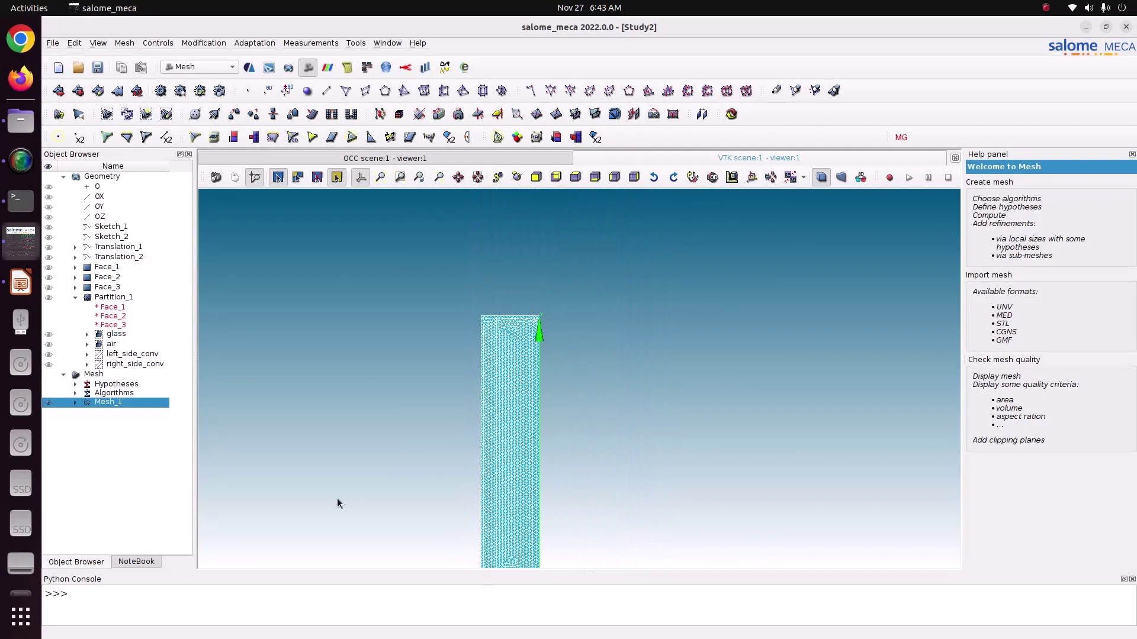
- Review the mesh information of Mesh_1 and save the study
right_click(131, 404)
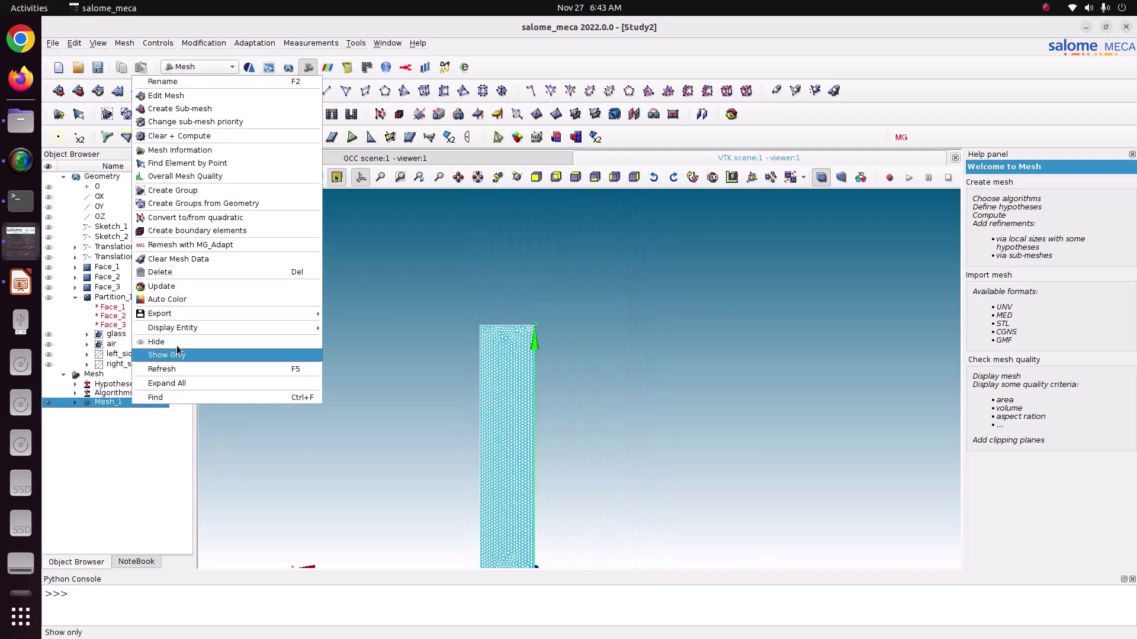
left_click(211, 150)
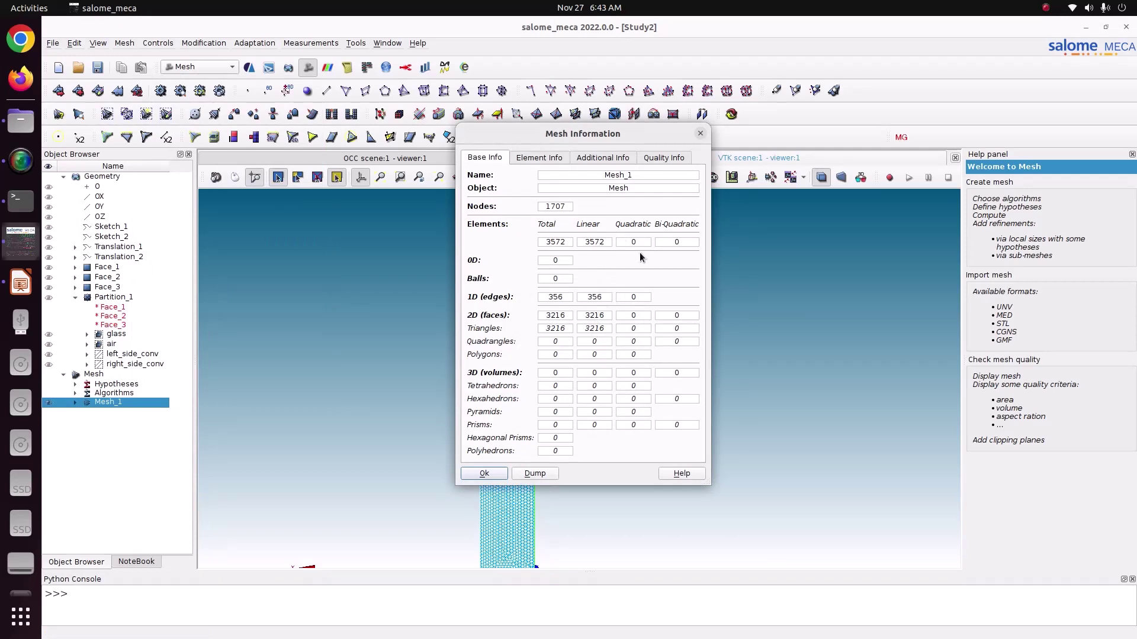
left_click(485, 474)
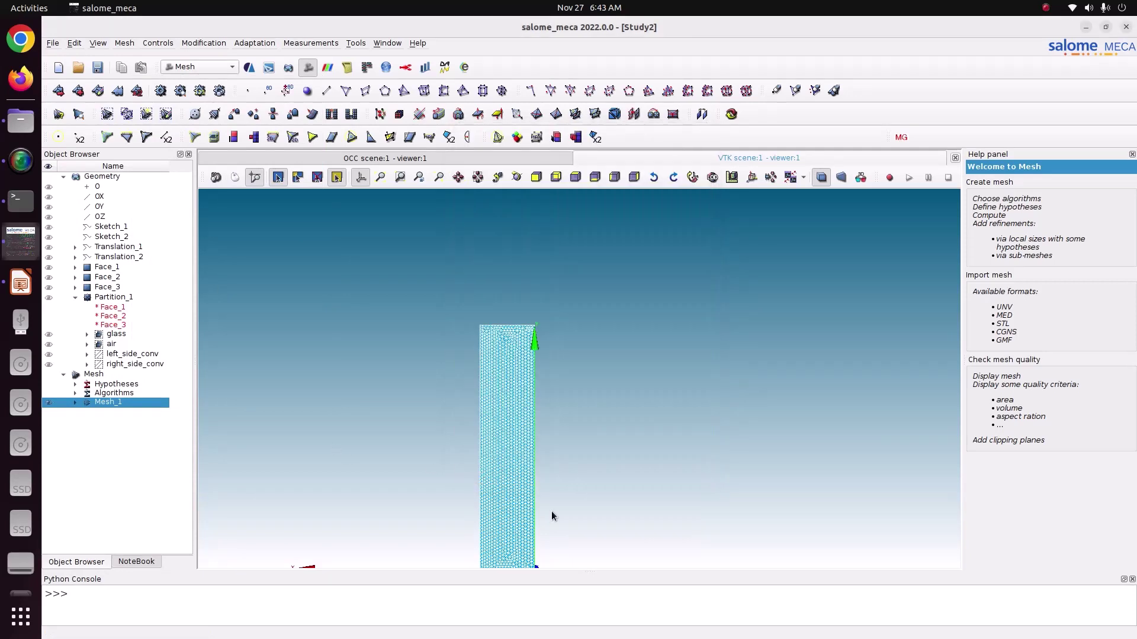
left_click(97, 67)
- Convert Mesh_1 to quadratic elements with medium nodes on geometry
left_click(212, 44)
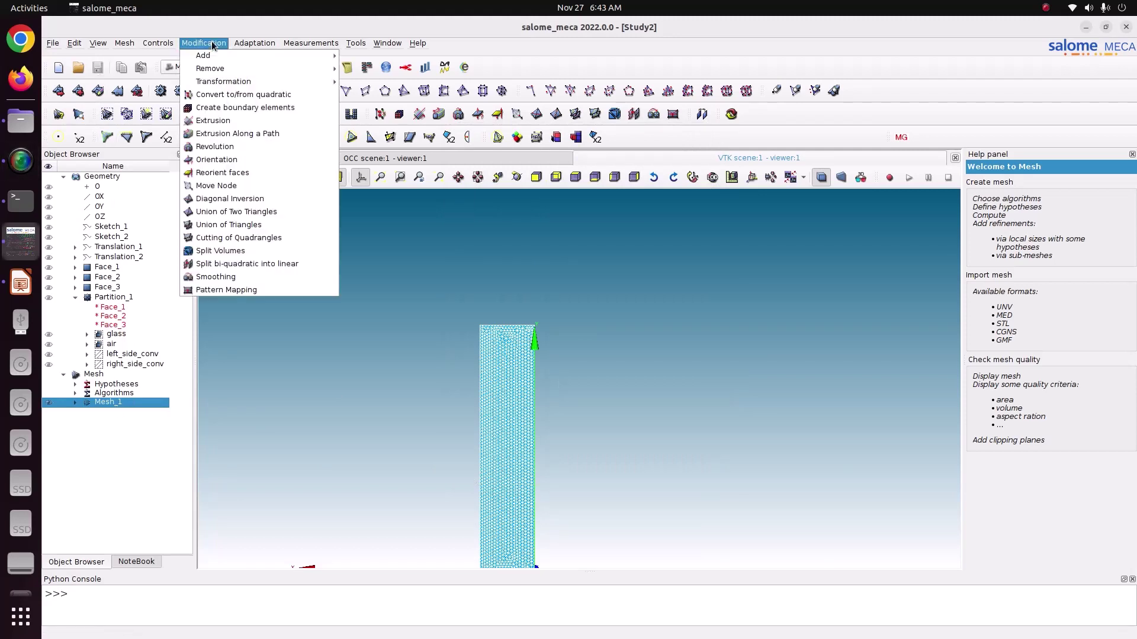
left_click(211, 97)
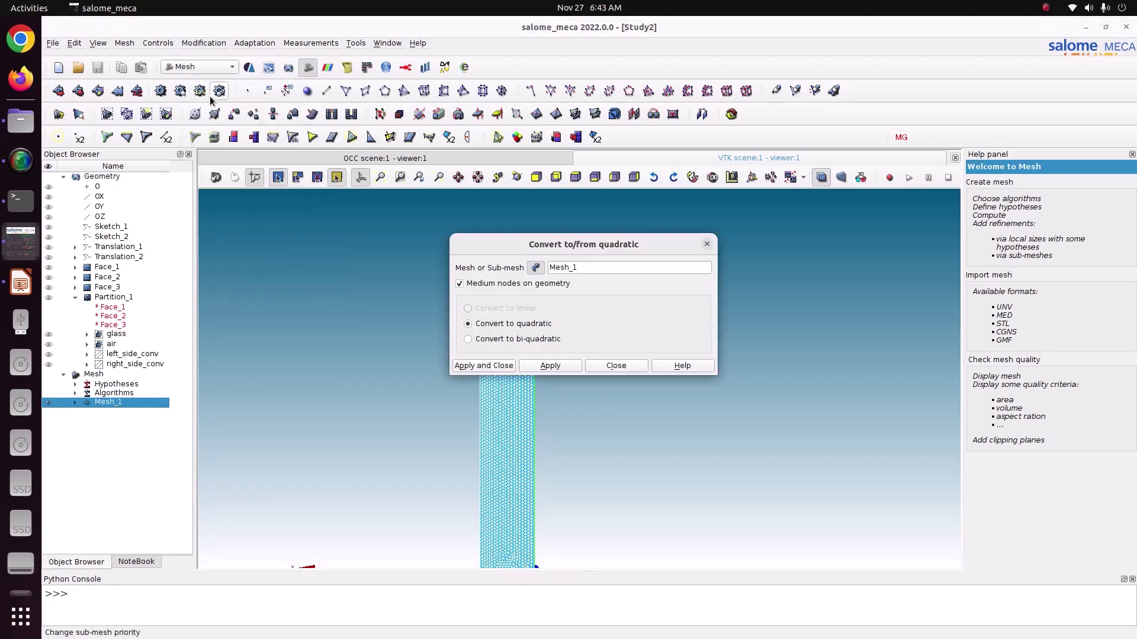
left_click(483, 366)
scroll(502, 454, "up", 10)
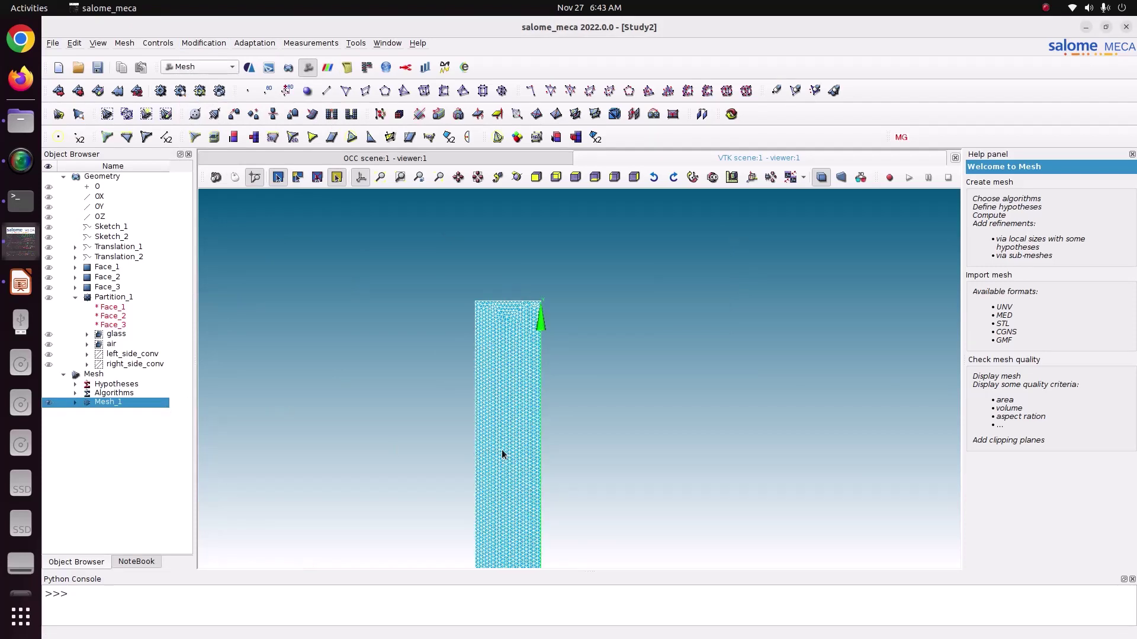
scroll(502, 454, "up", 2)
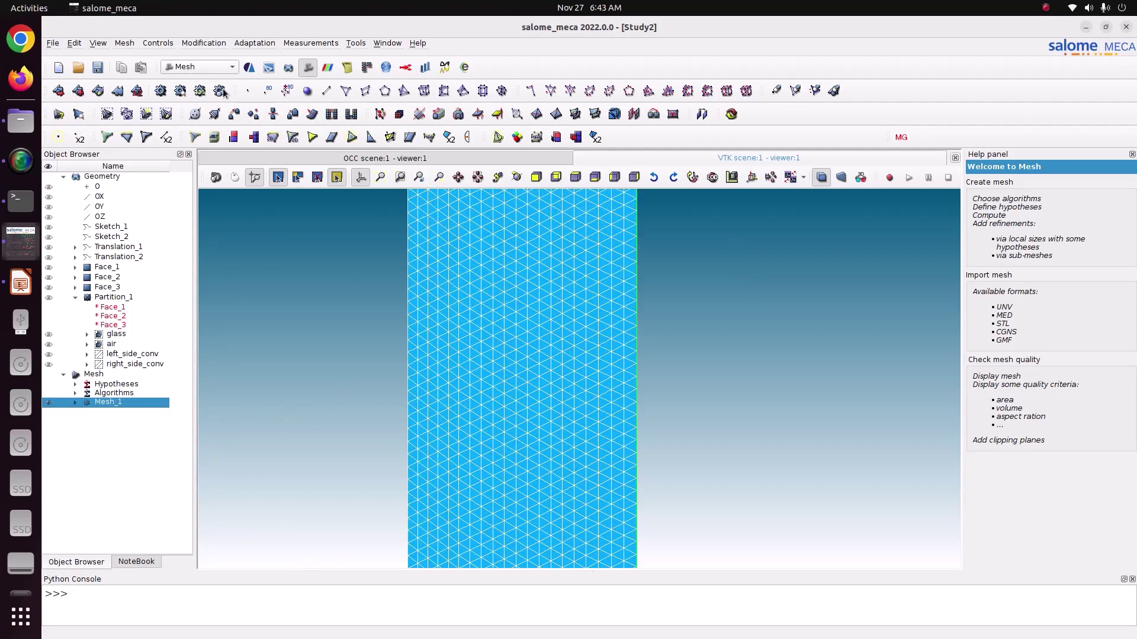
- Open the Add Node tool to examine the mid-side nodes on the triangles, and close it without adding a node
left_click(203, 43)
mouse_move(266, 55)
left_click(360, 56)
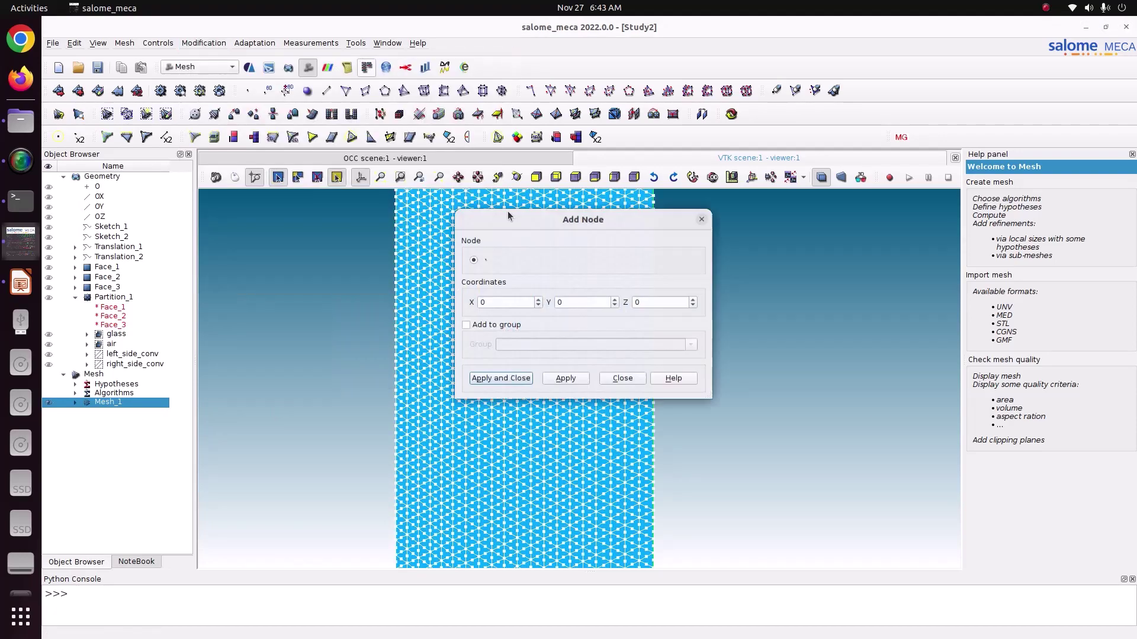
left_click_drag(510, 219, 306, 188)
scroll(592, 338, "up", 10)
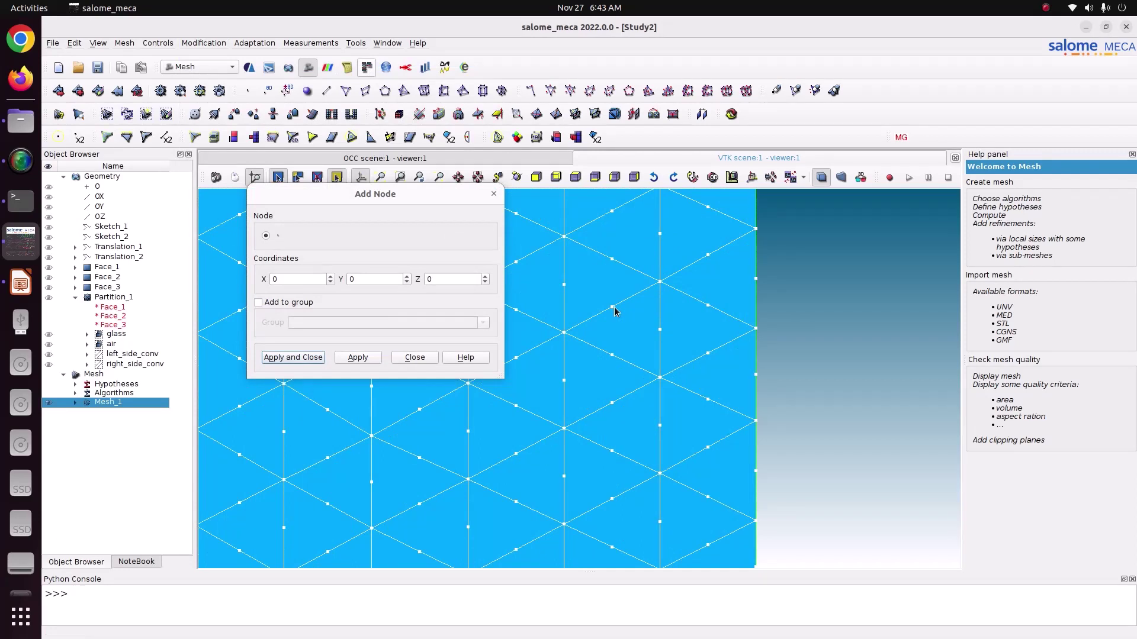
scroll(614, 310, "up", 1)
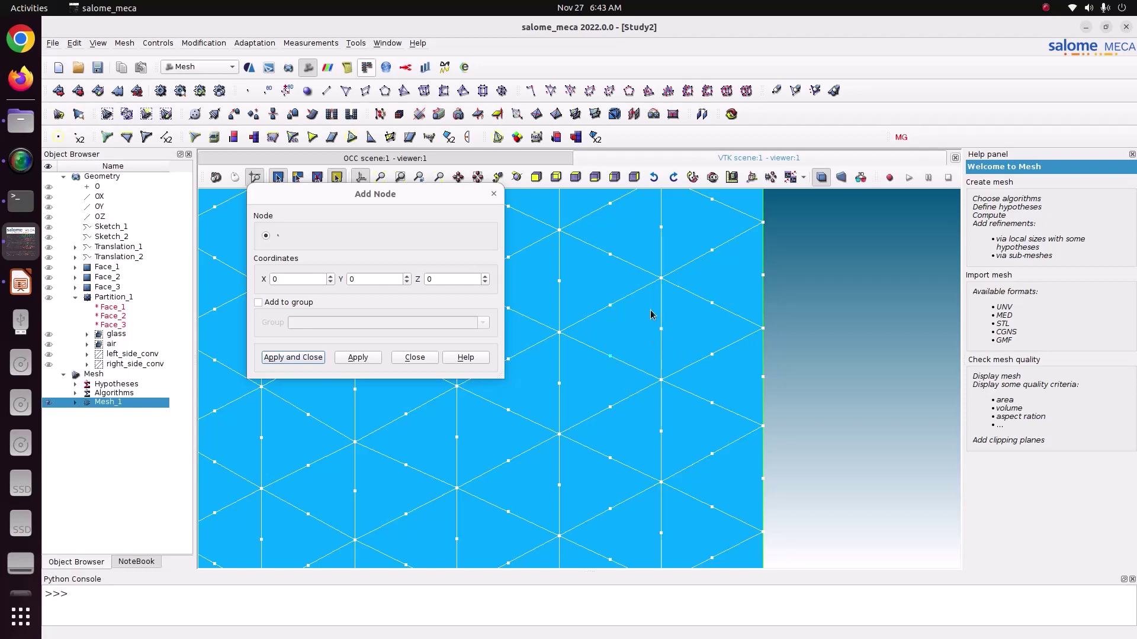
left_click(416, 357)
- Check the node count and element order of the converted Mesh_1 in its mesh information
scroll(573, 355, "down", 2)
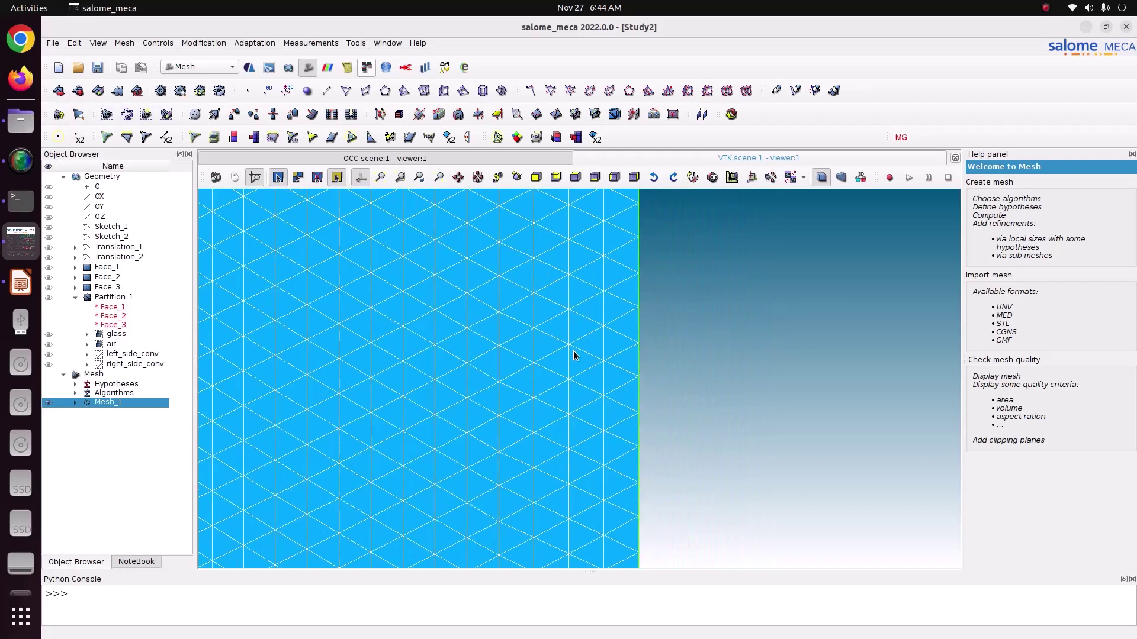
scroll(573, 355, "down", 2)
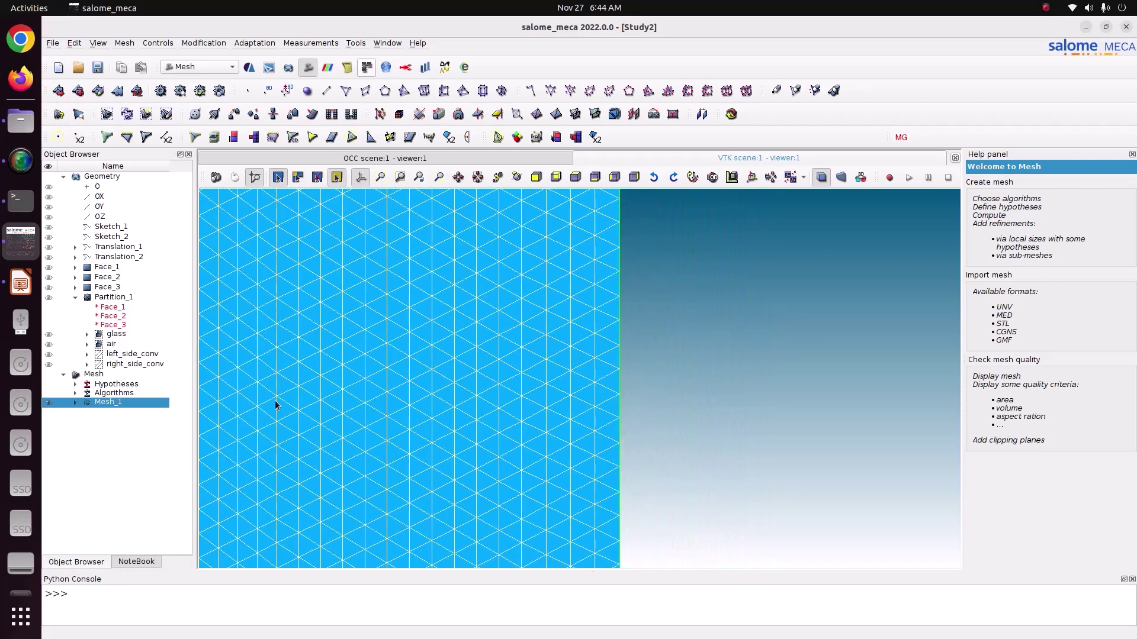
right_click(105, 410)
left_click(142, 155)
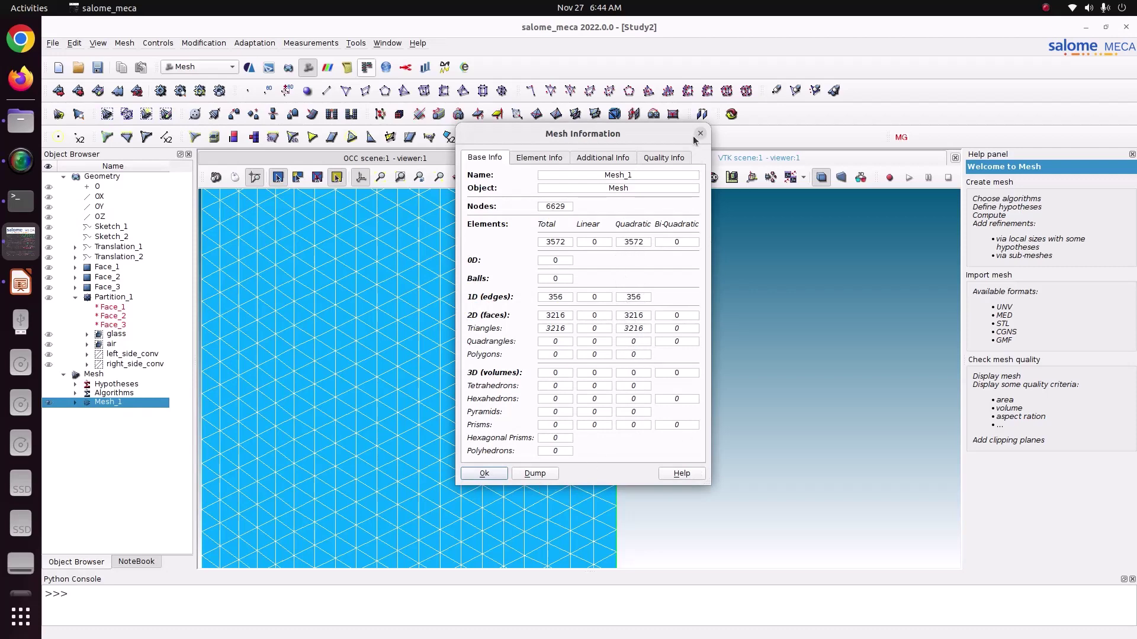
- Fit the mesh in the view, list the edge and face groups of Mesh_1, and save the study
left_click(700, 134)
left_click(361, 177)
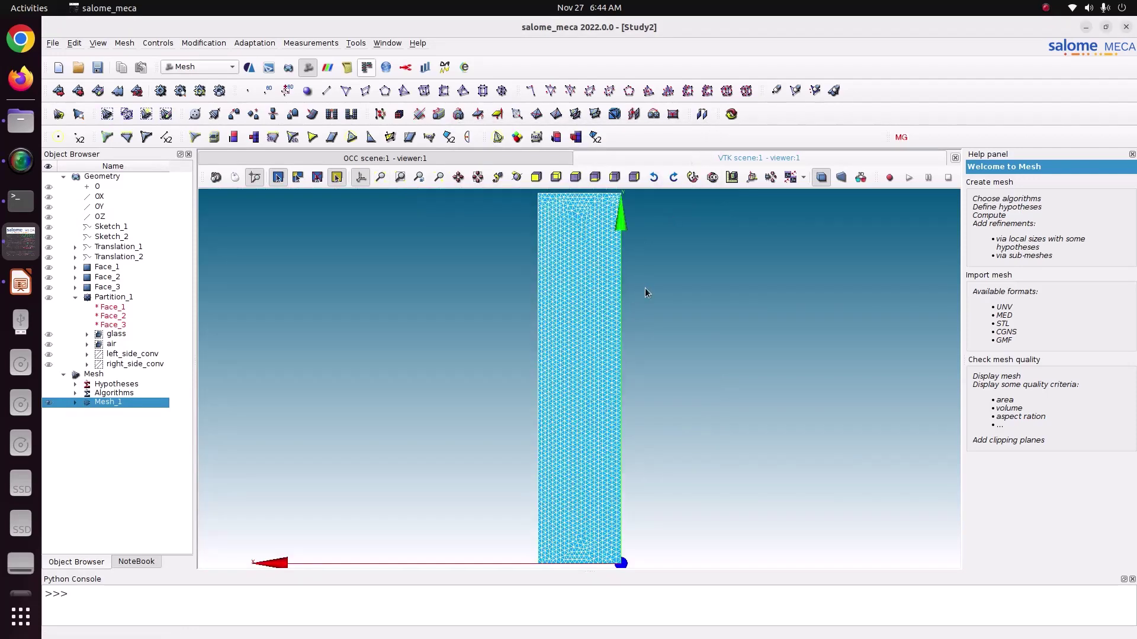
scroll(645, 293, "down", 1)
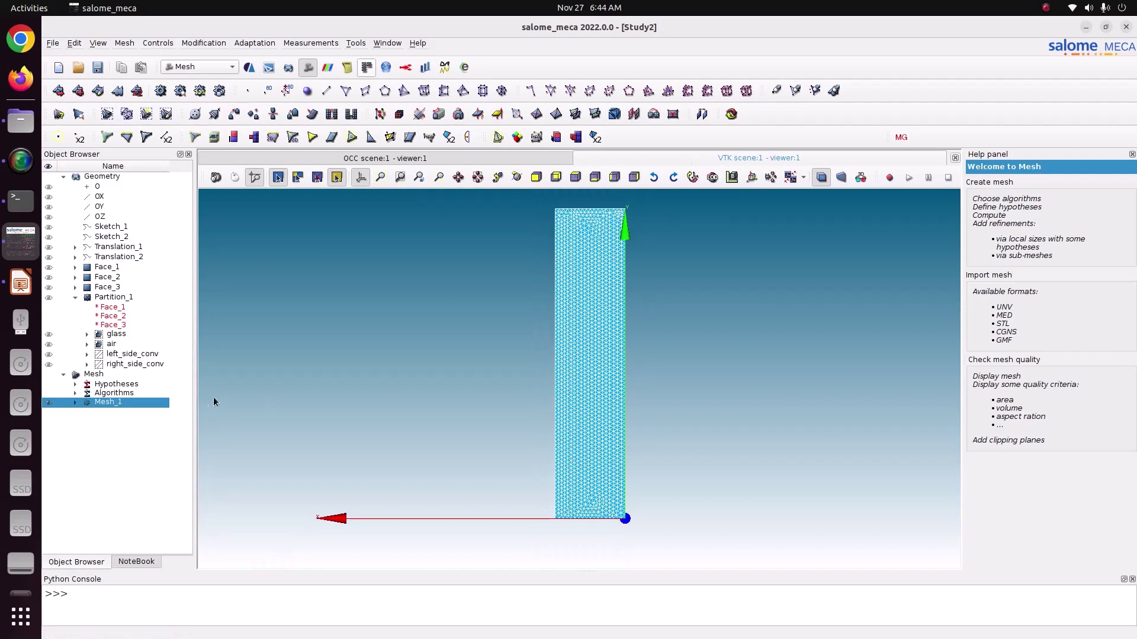
left_click(75, 403)
left_click(87, 439)
left_click(87, 468)
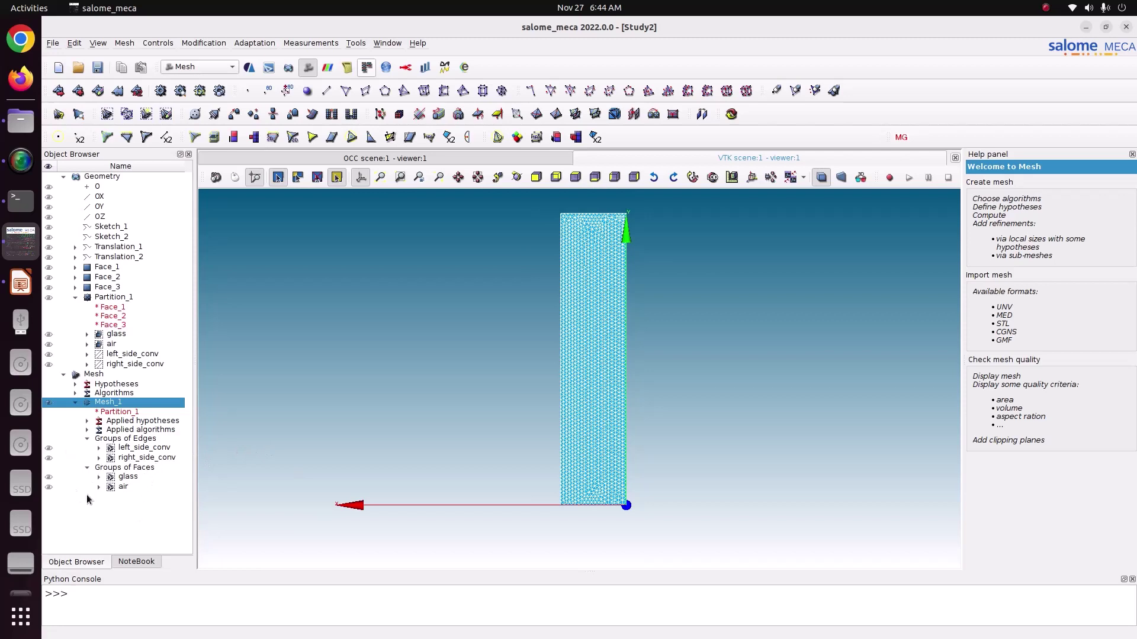
left_click(100, 65)
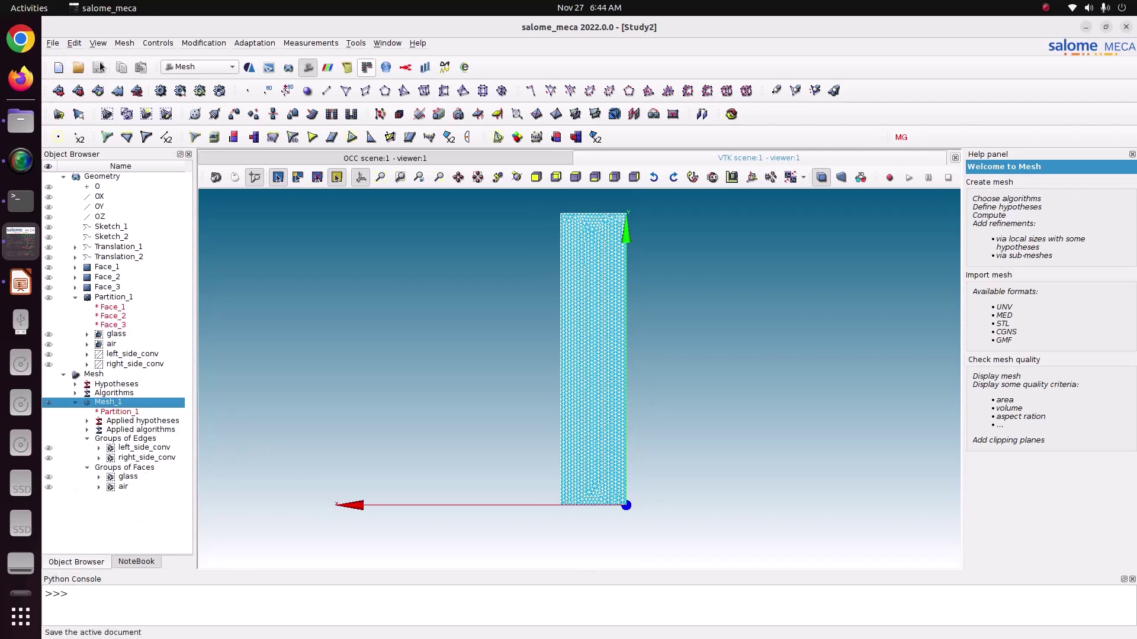
- Switch to the AsterStudy module using the stable version of code_aster
left_click(207, 71)
left_click(206, 41)
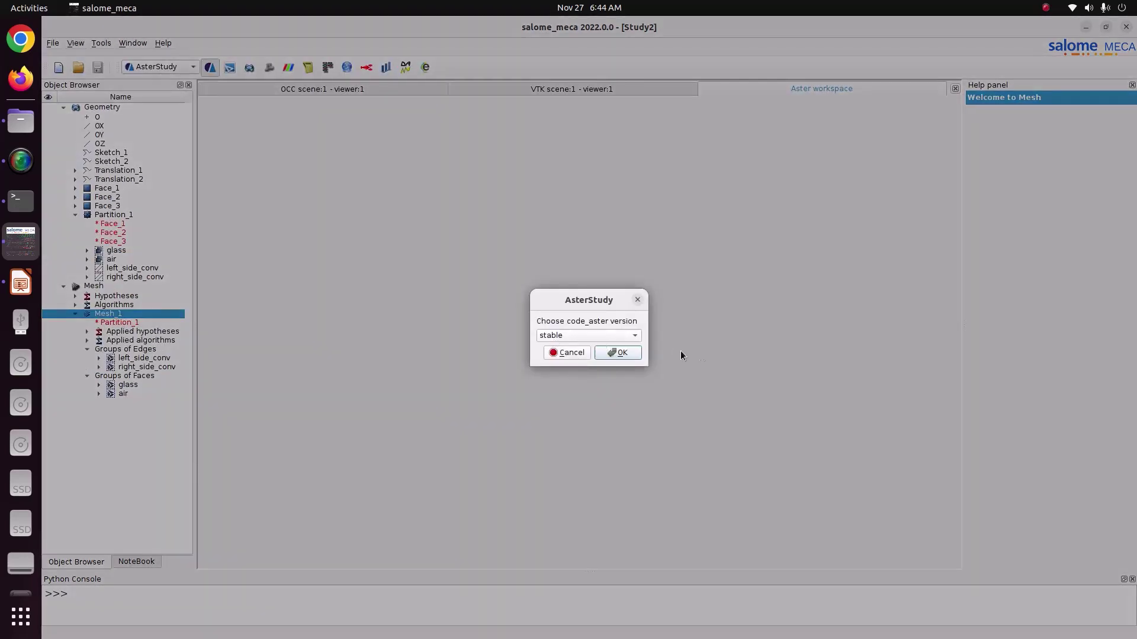
left_click(632, 353)
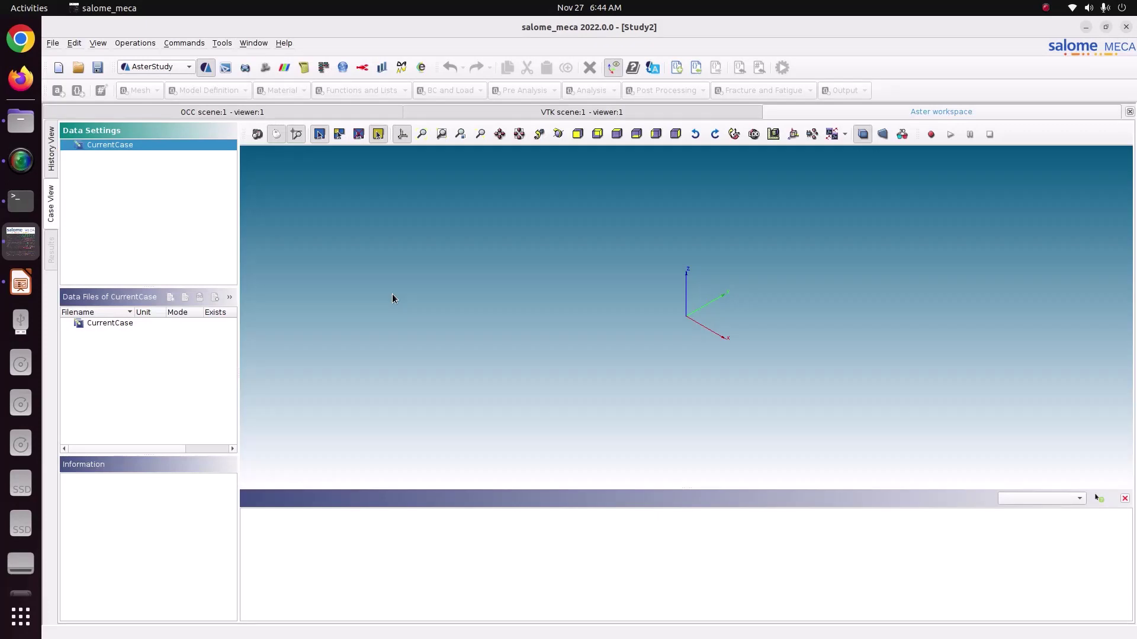
- Add a stage to CurrentCase with the linear thermal analysis assistant, using Mesh_1 as the input mesh
right_click(148, 148)
mouse_move(197, 223)
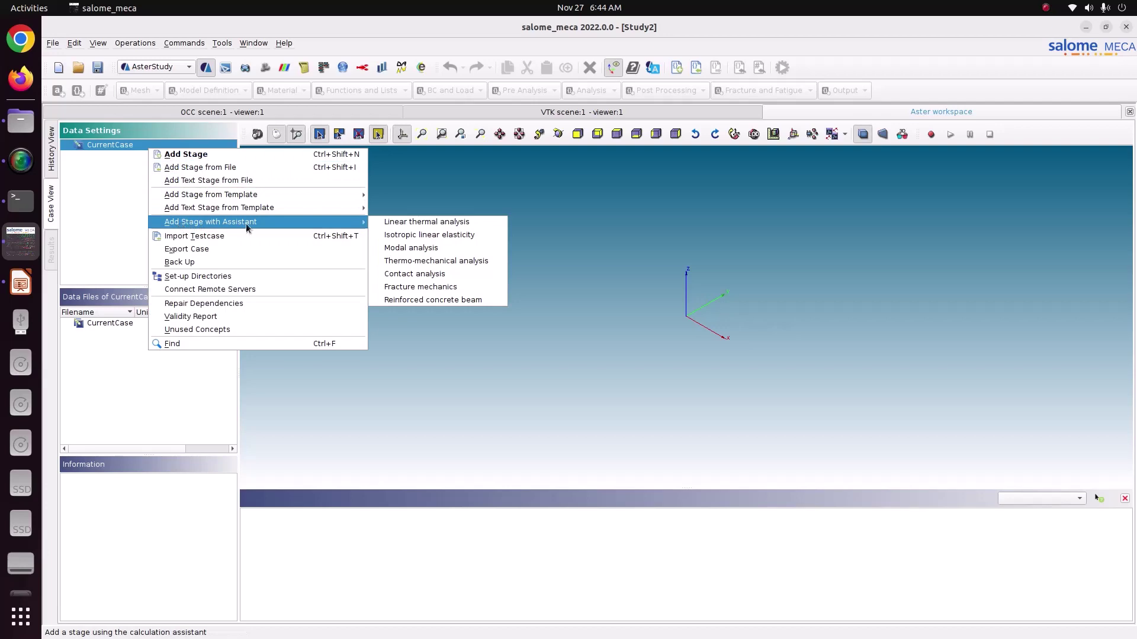
left_click(424, 223)
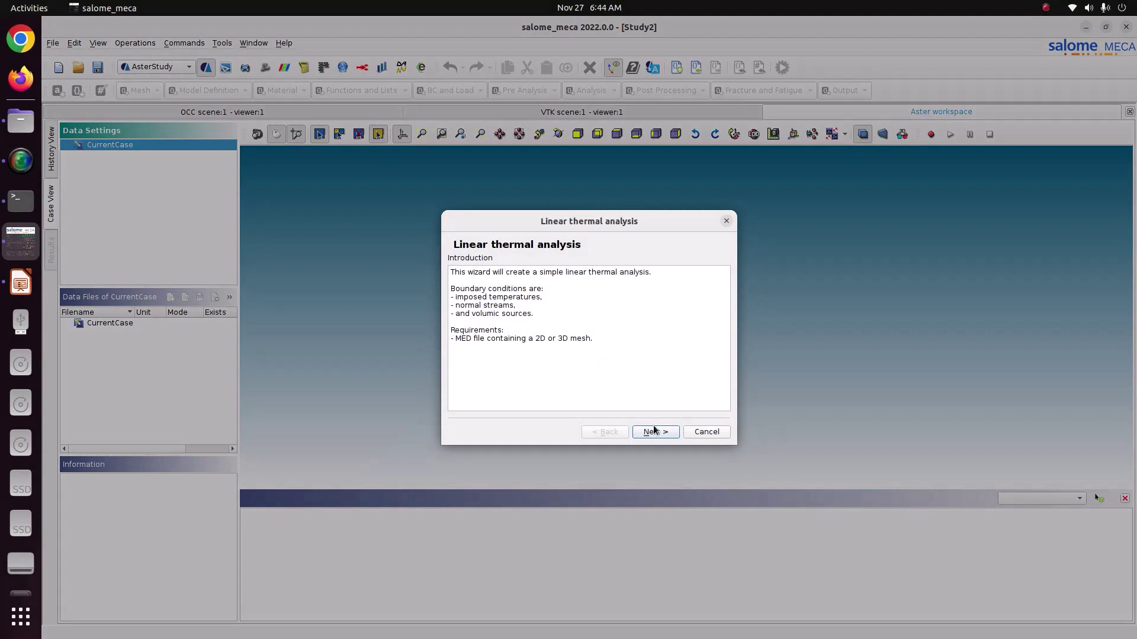
left_click(654, 431)
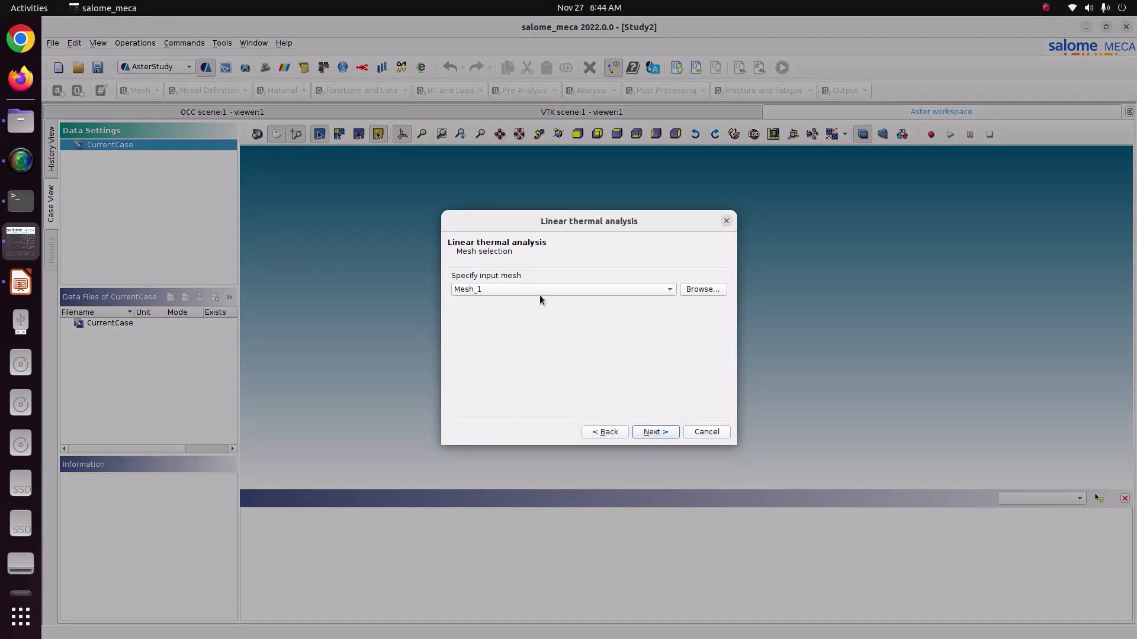
left_click(655, 432)
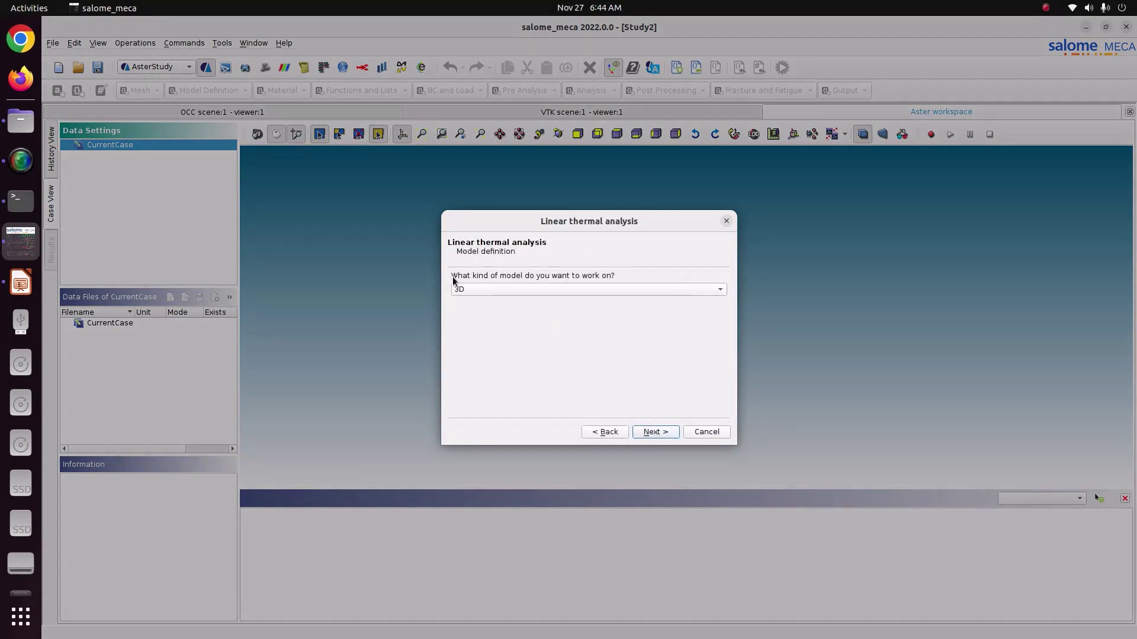
- Set the thermal model kind to PLAN and accept a thermal conductivity of 0.54
left_click(469, 290)
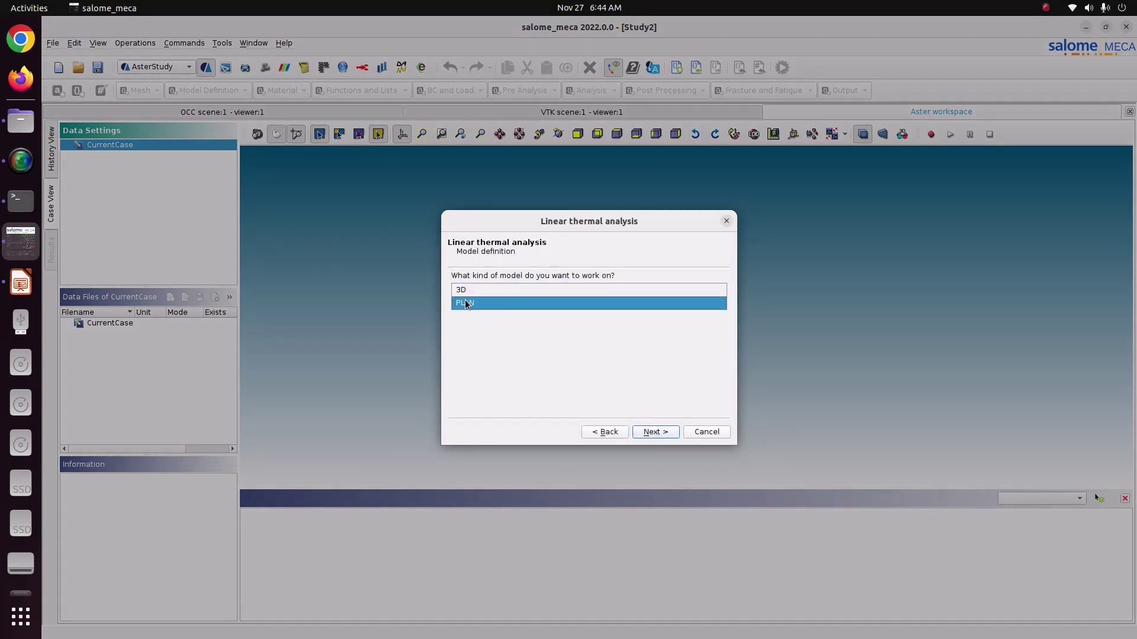
left_click(467, 303)
left_click(656, 428)
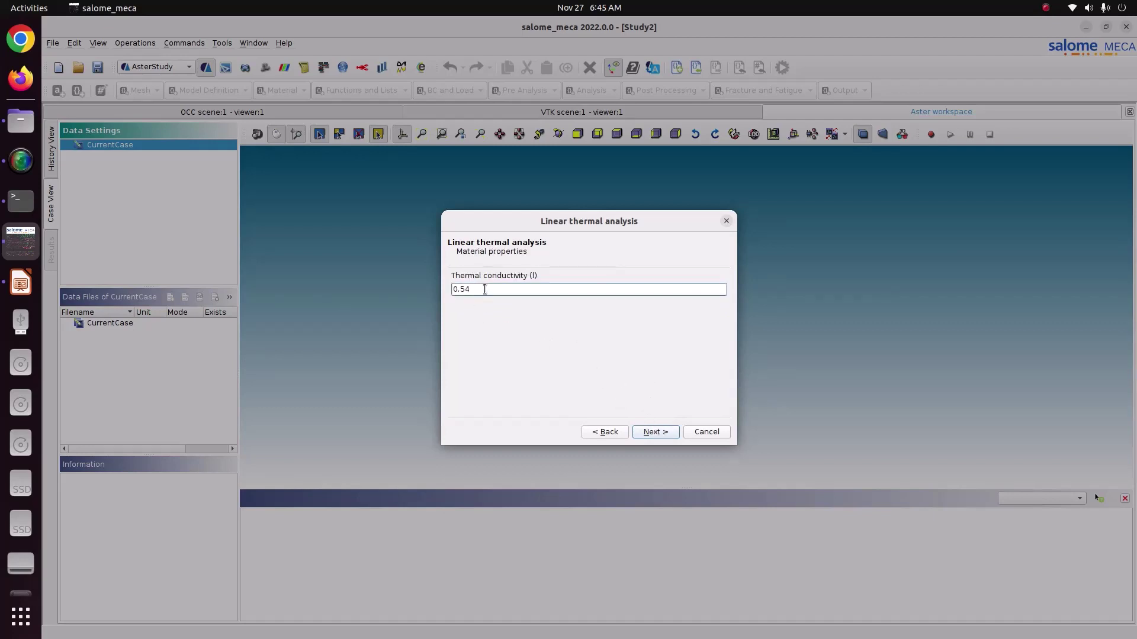
left_click(648, 432)
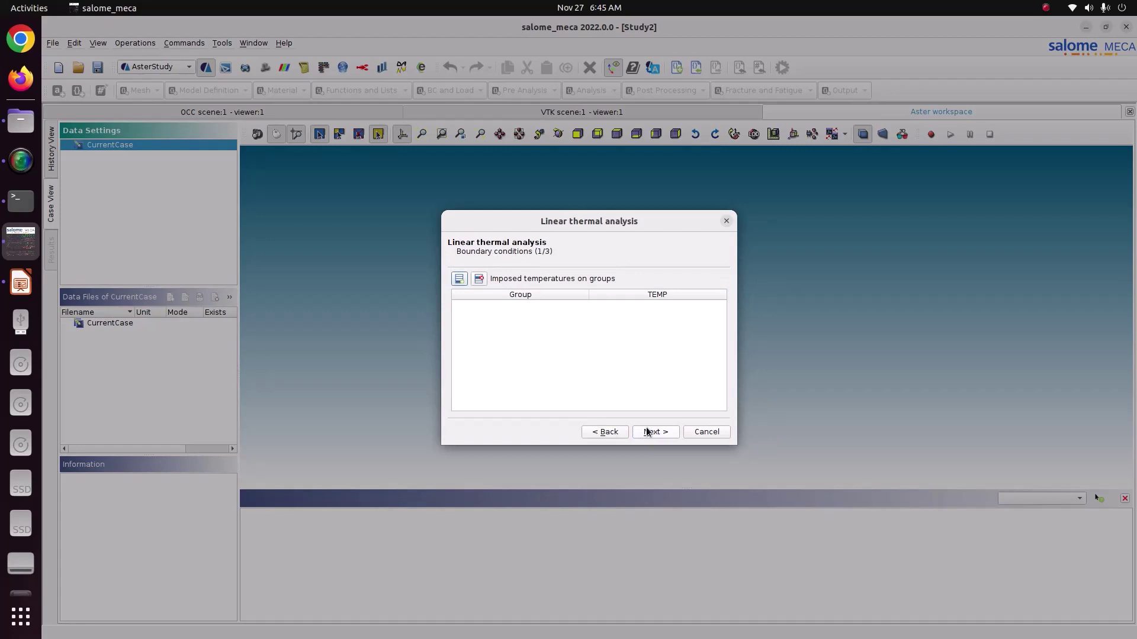
- Impose a temperature of 0 on the left_side_conv group and add no streams normal to a face
left_click(459, 279)
left_click(479, 308)
left_click(480, 308)
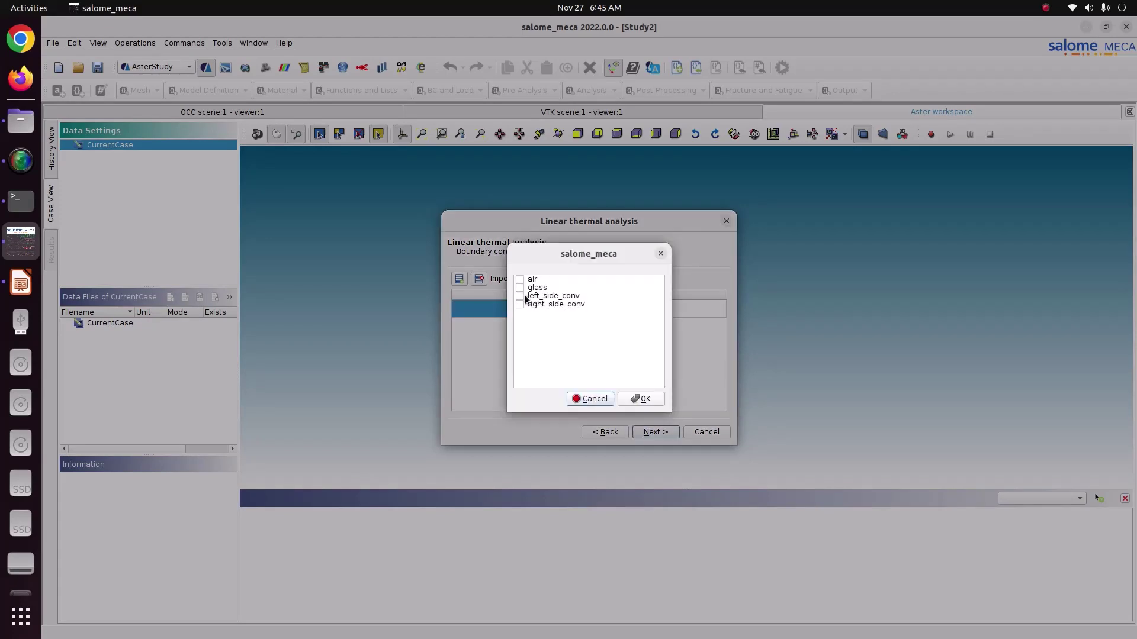
left_click(521, 296)
left_click(636, 398)
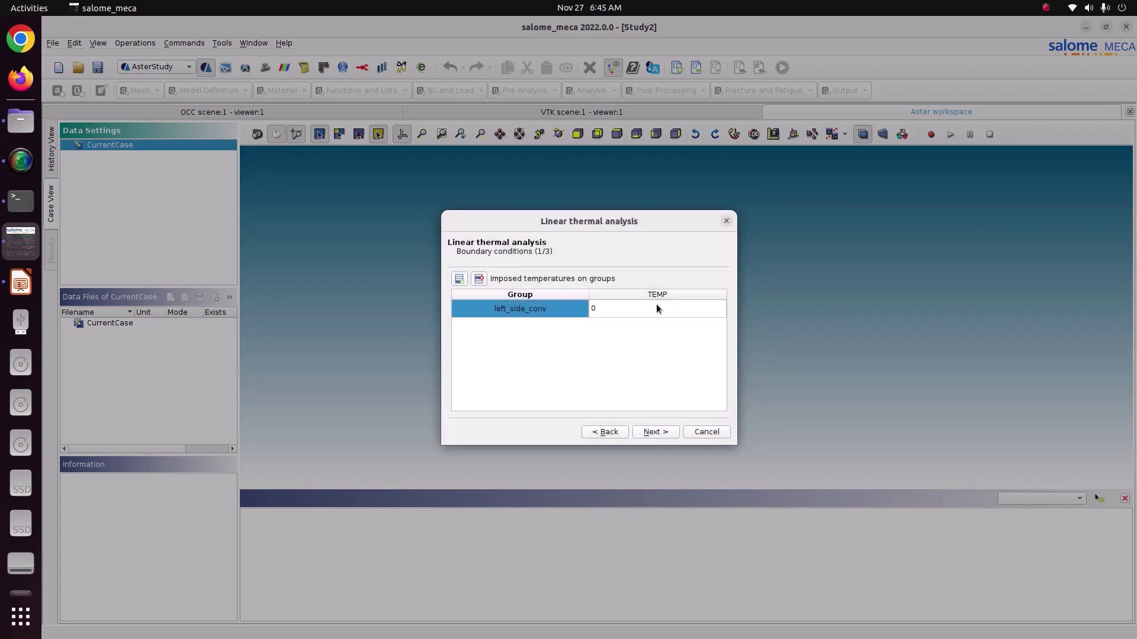
left_click(660, 433)
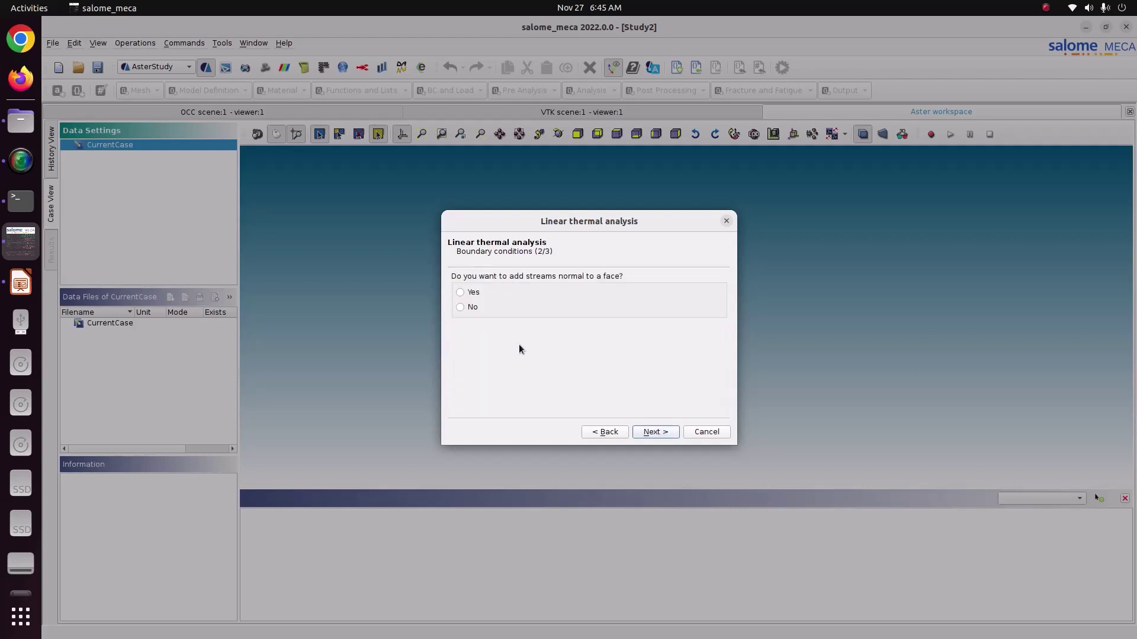
left_click(461, 308)
left_click(652, 433)
left_click(654, 433)
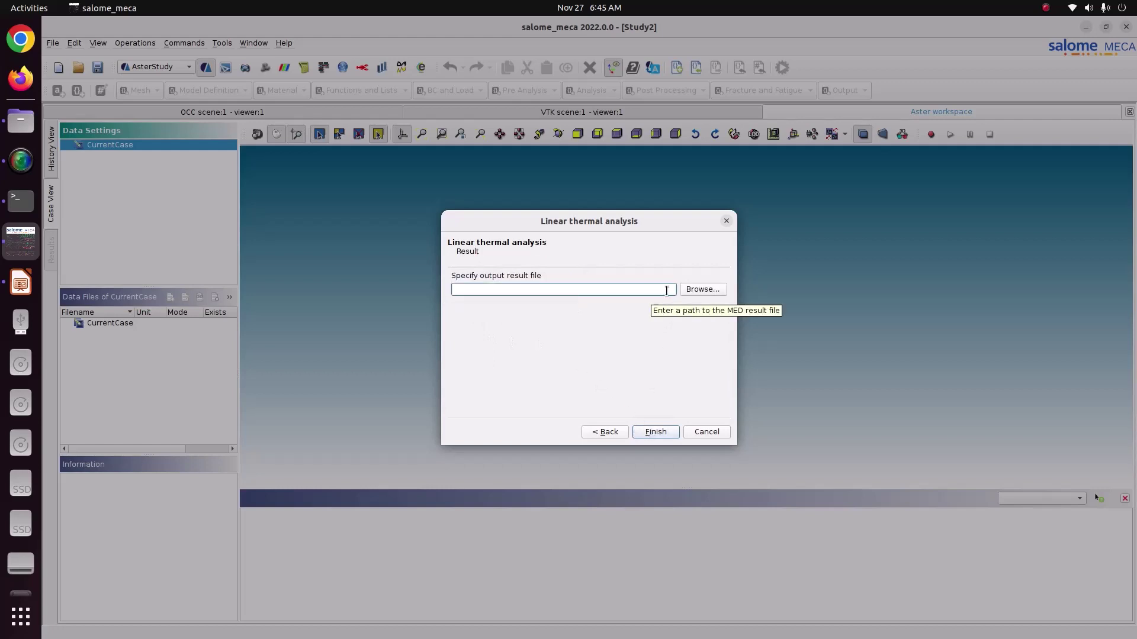
- Set the output result file to result_thermal.rmed in the 36_double_pan_window folder and finish the assistant
left_click(704, 290)
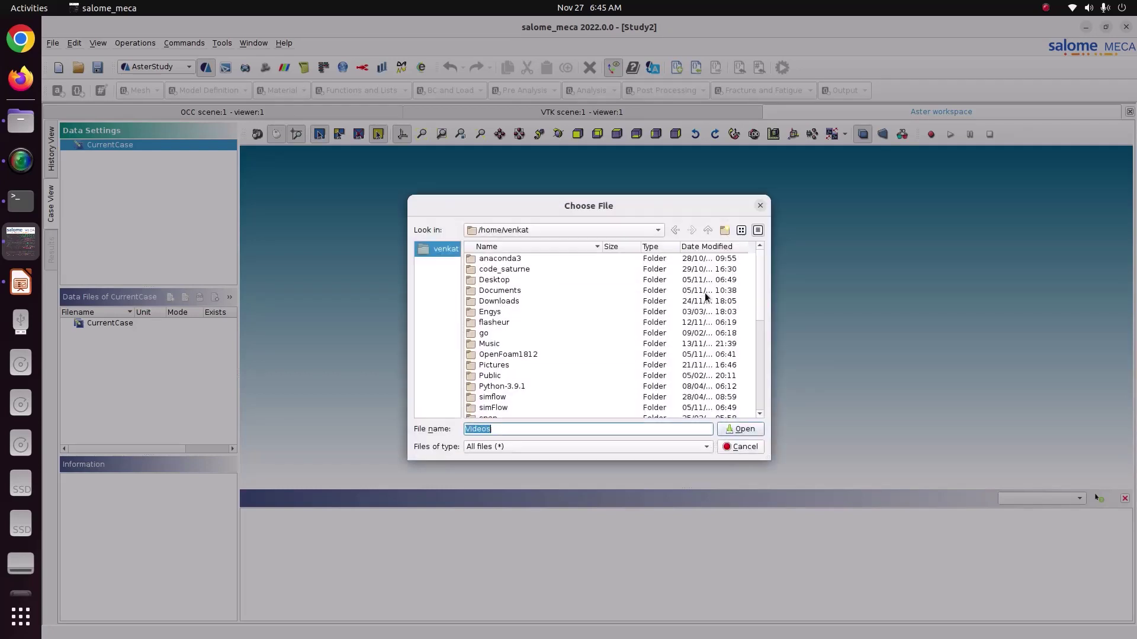
double_click(497, 365)
double_click(504, 269)
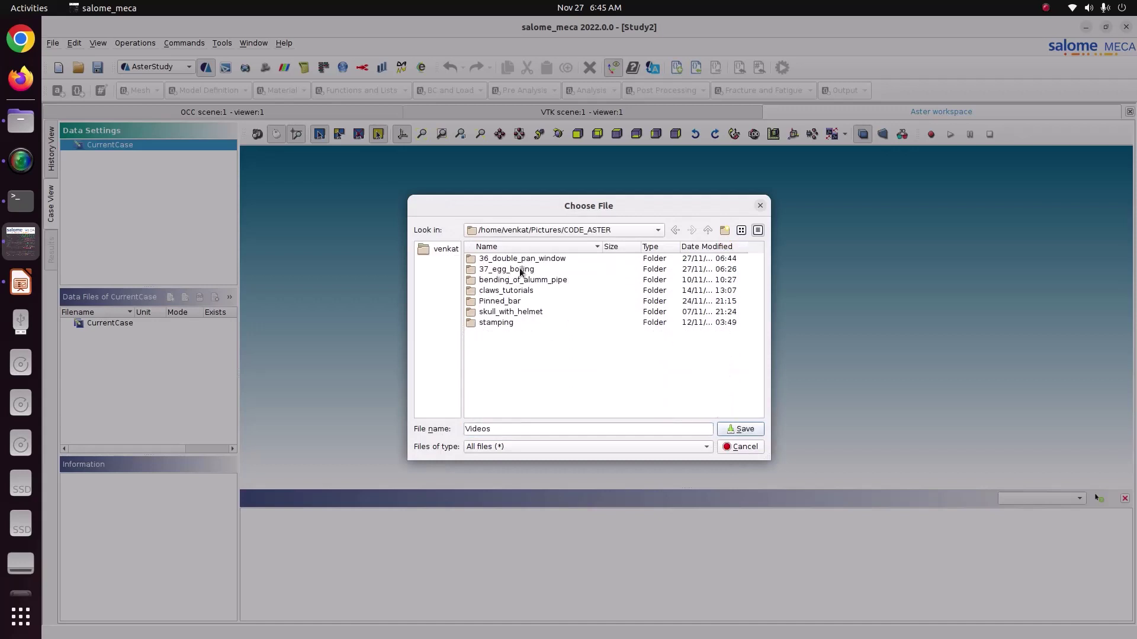
double_click(521, 259)
double_click(506, 430)
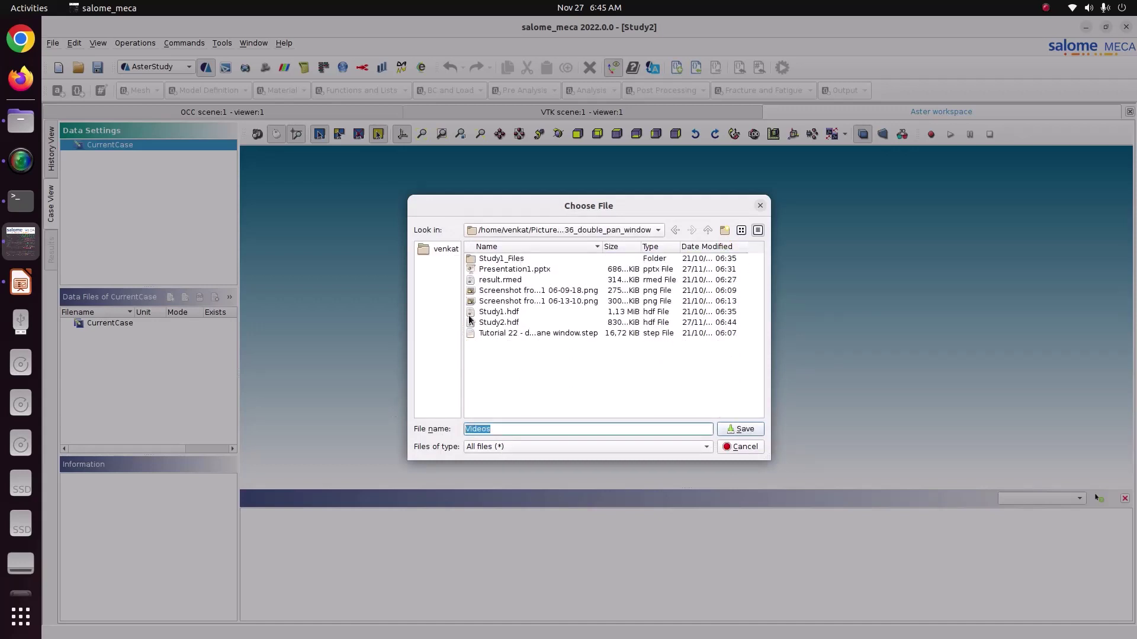
type("res")
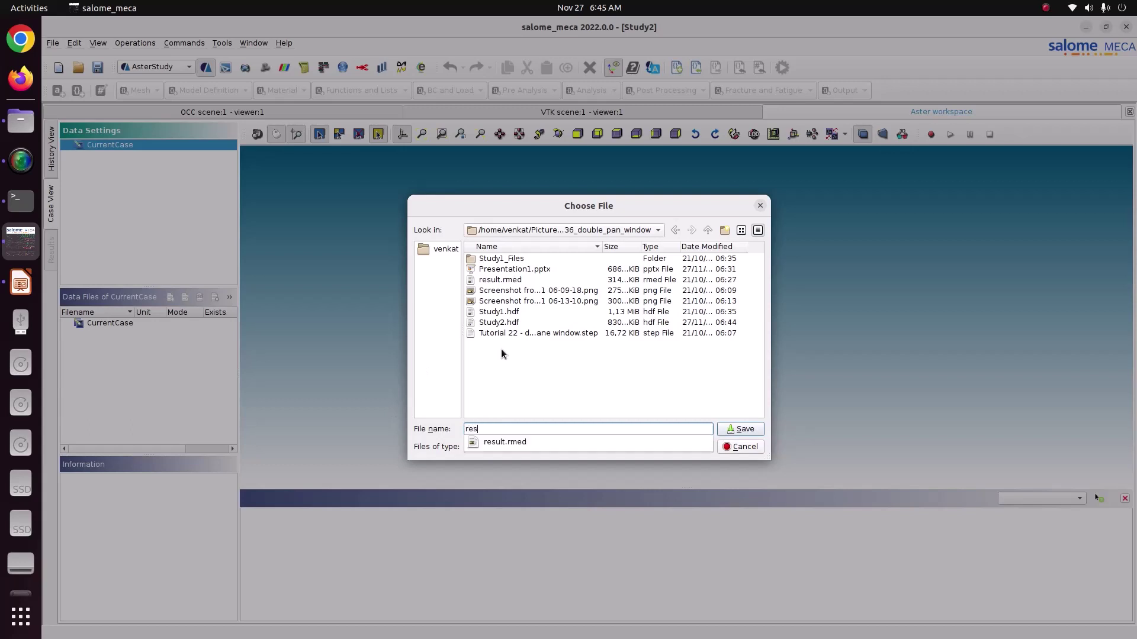
type("ult_t")
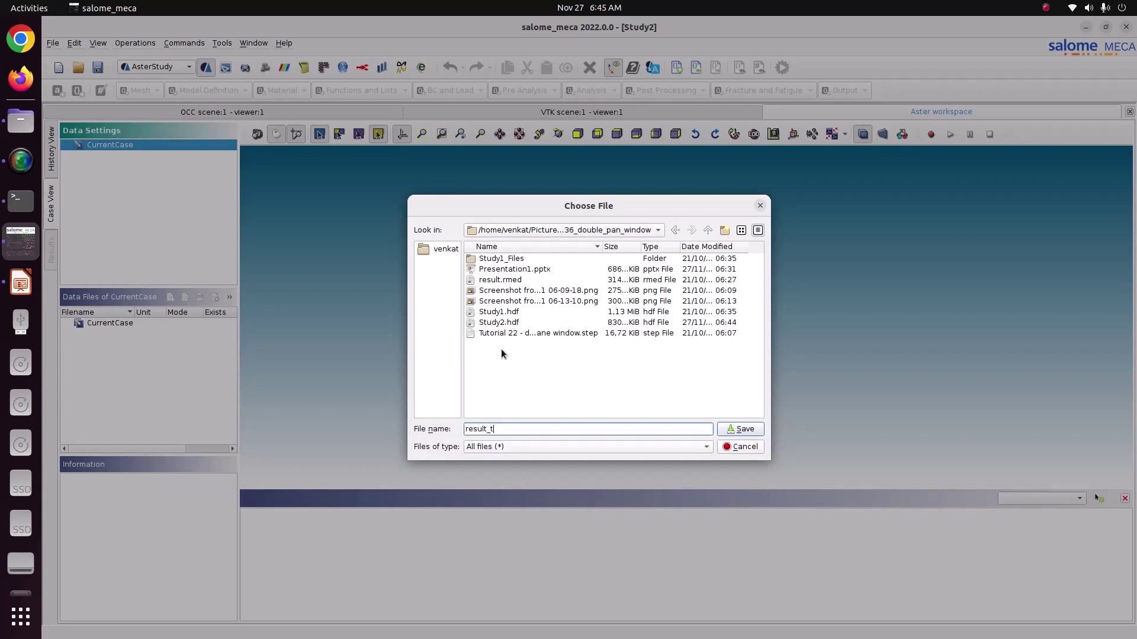
type("hermal.rmed")
key("Return")
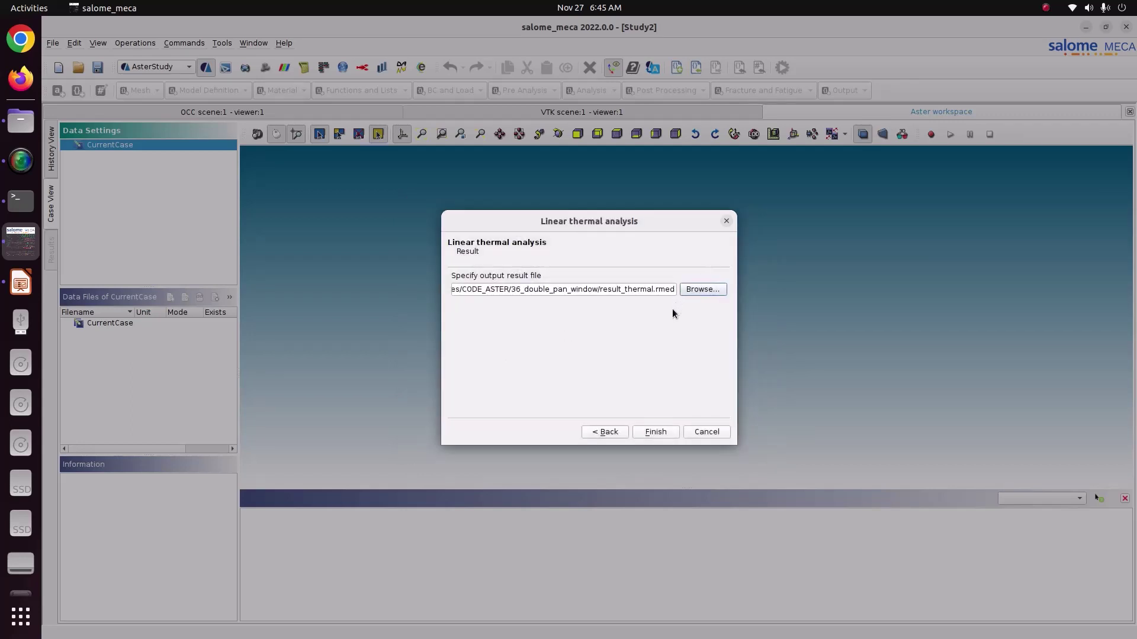
left_click(655, 433)
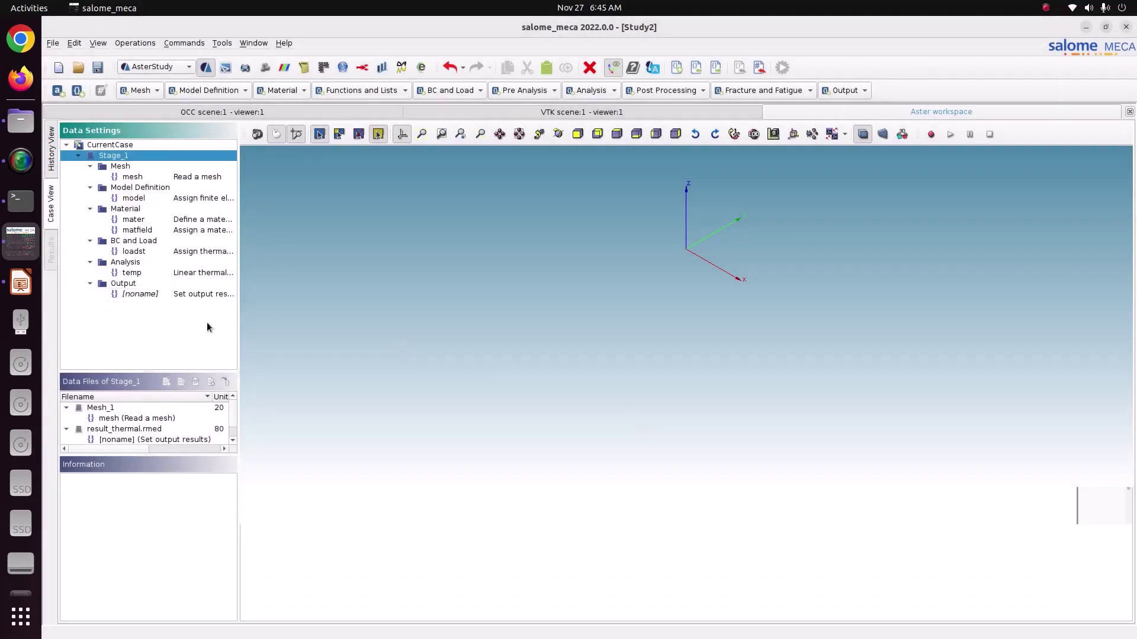
- Review the stage's mesh, model and material commands, and look up the glass and air conductivities in the LibreOffice Impress presentation
left_click_drag(236, 318, 283, 320)
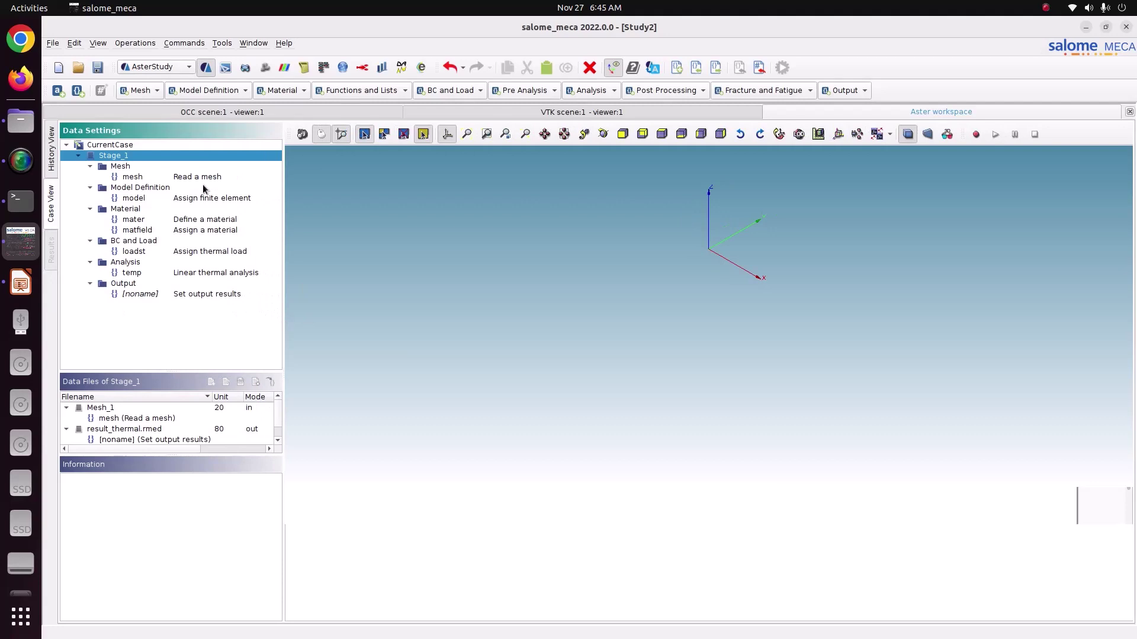
left_click(175, 179)
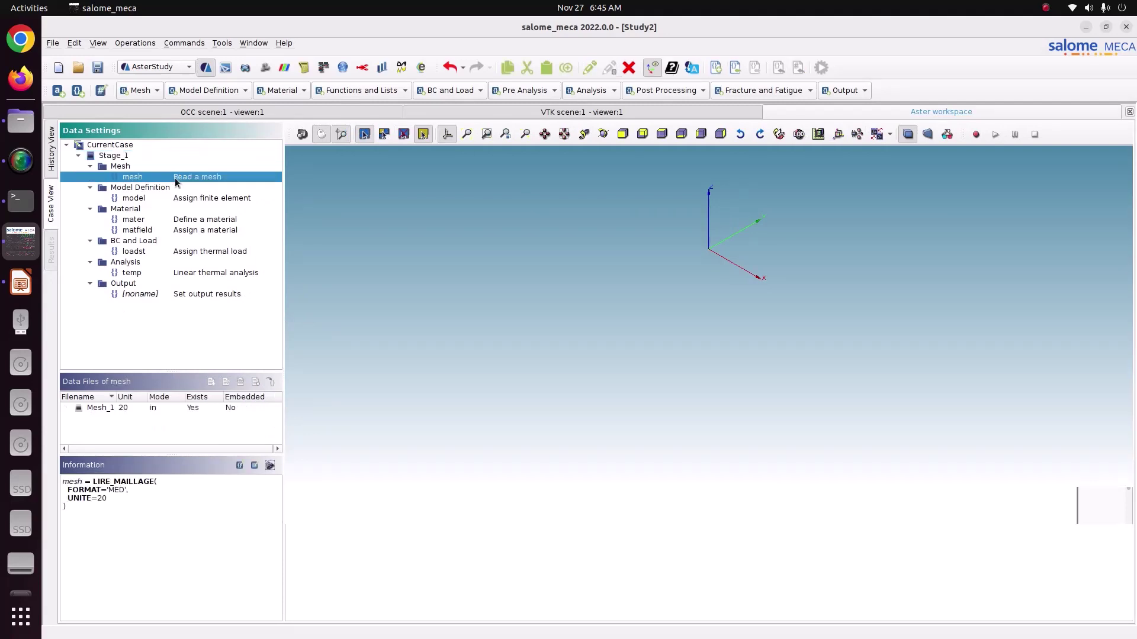
left_click(184, 200)
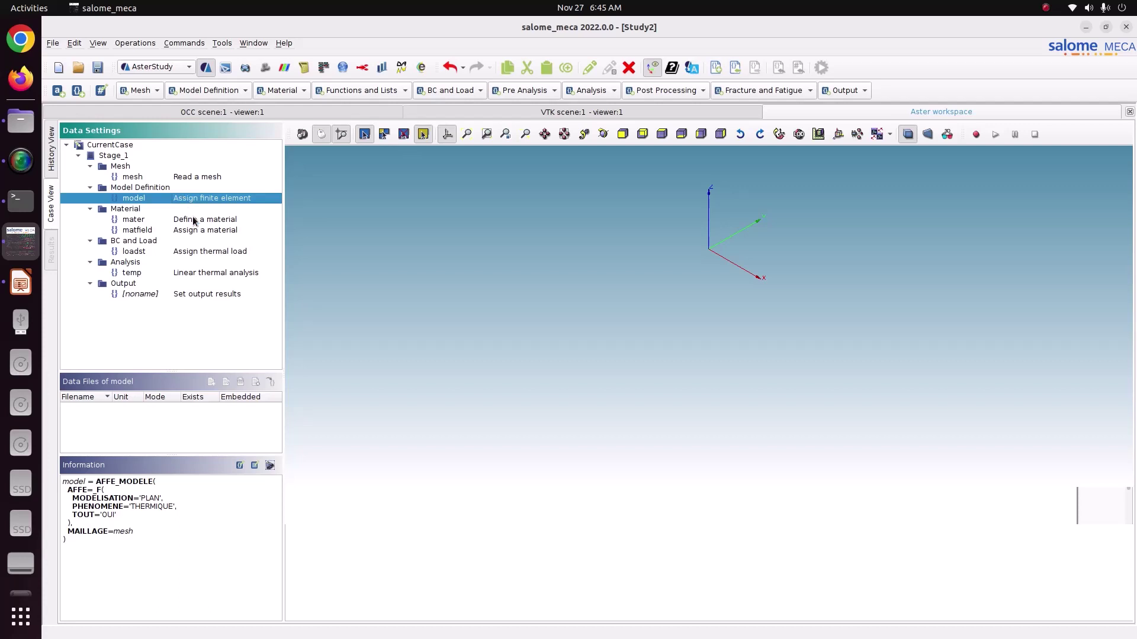
left_click(193, 220)
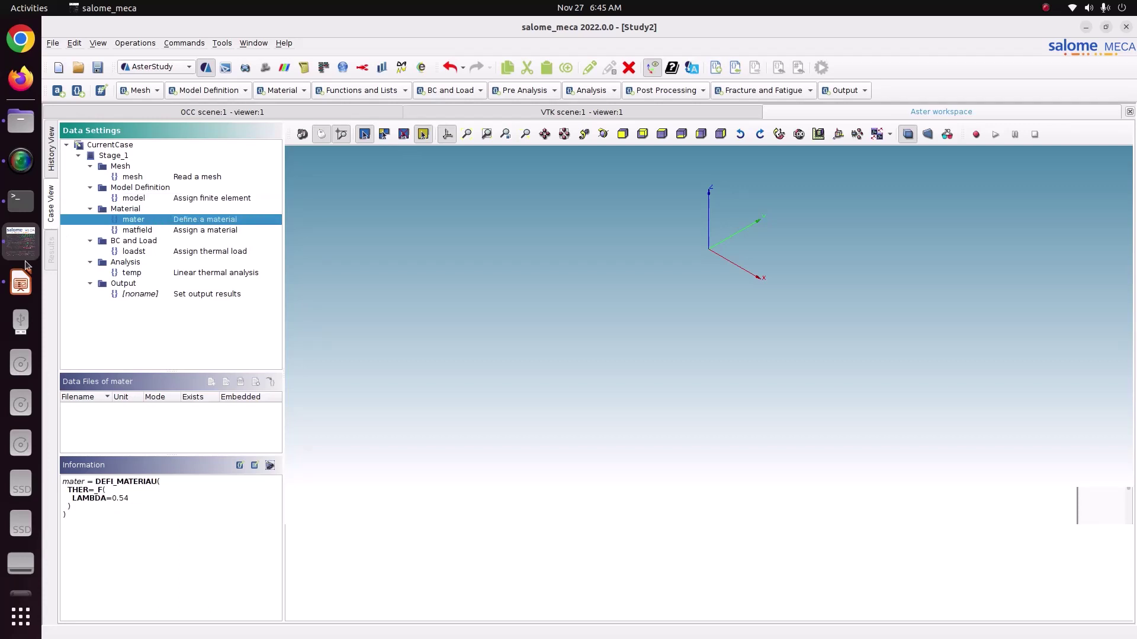
left_click(24, 283)
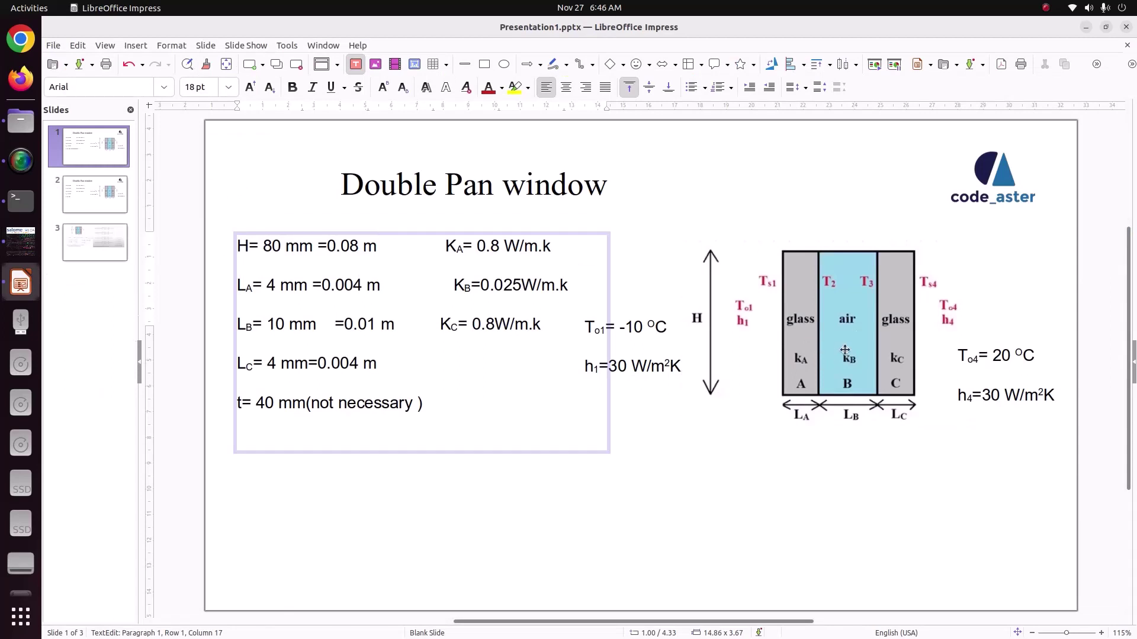
left_click(27, 243)
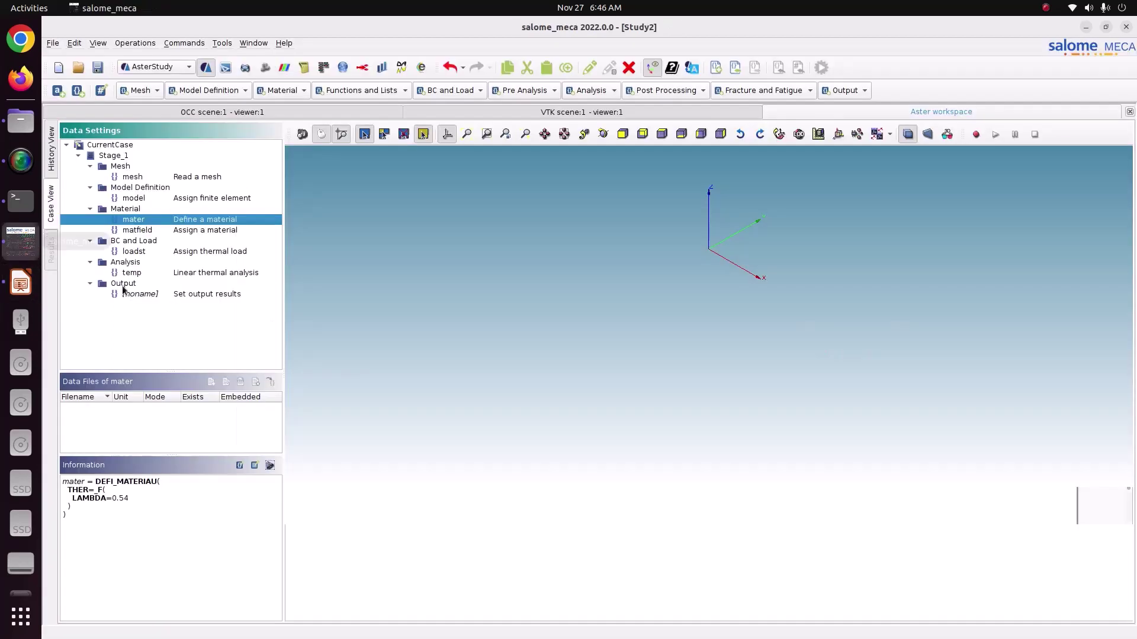
- Open the existing mater definition and rename the material as Glass
double_click(158, 219)
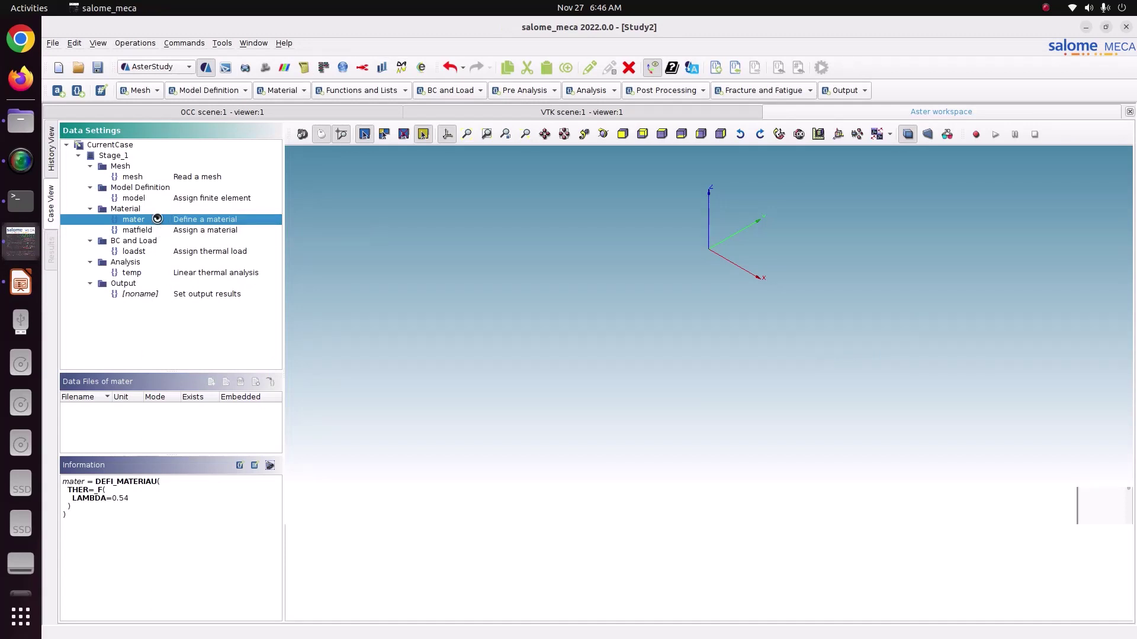
double_click(997, 183)
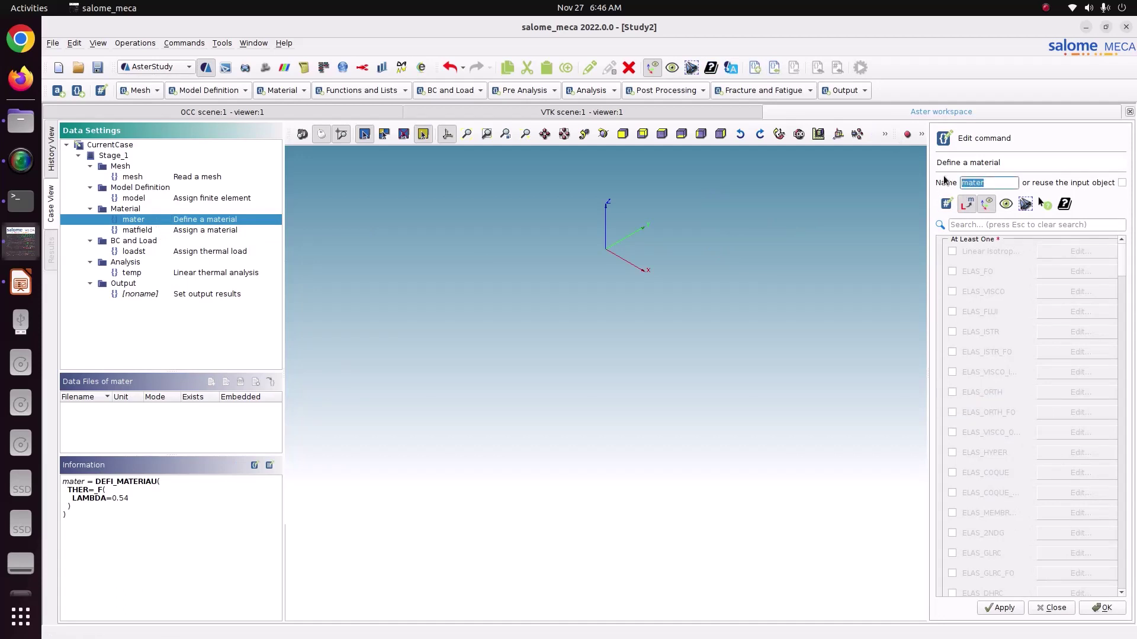
type("Glass")
- Set the Glass material's isotropic thermal conductivity to 0.8, as given in the LibreOffice Impress presentation, and save the definition
left_click(980, 225)
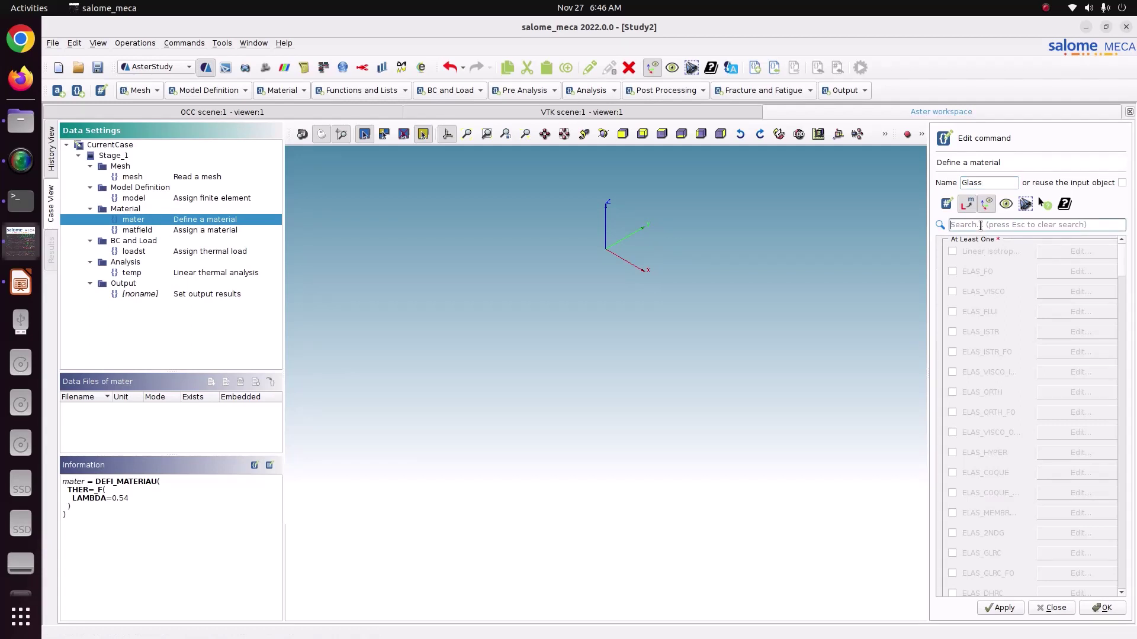
type("ther")
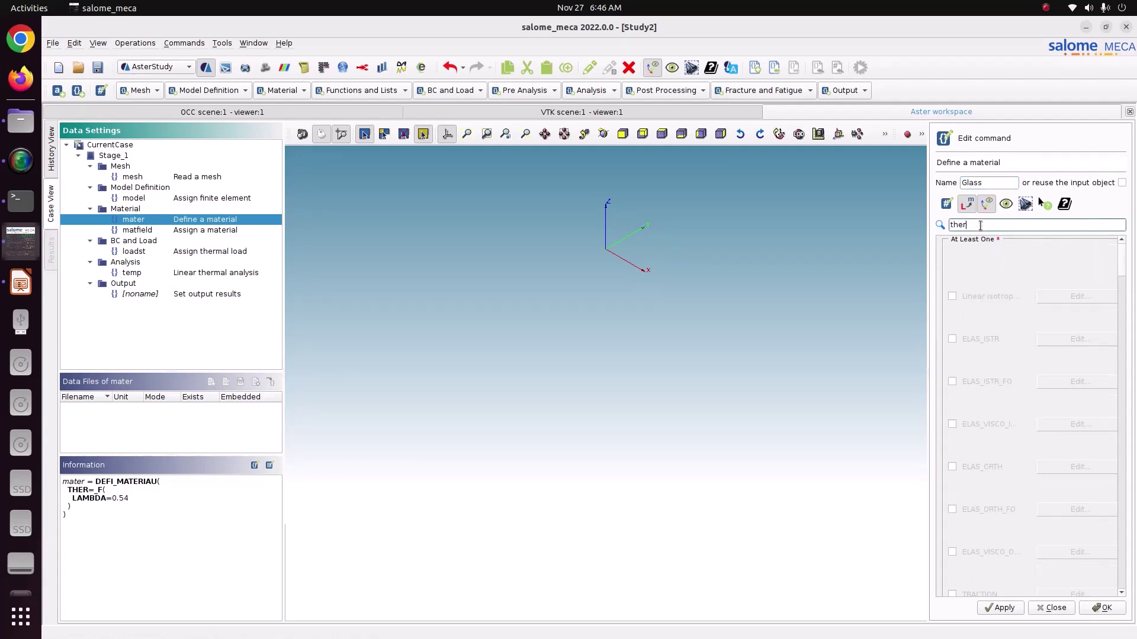
left_click(1092, 291)
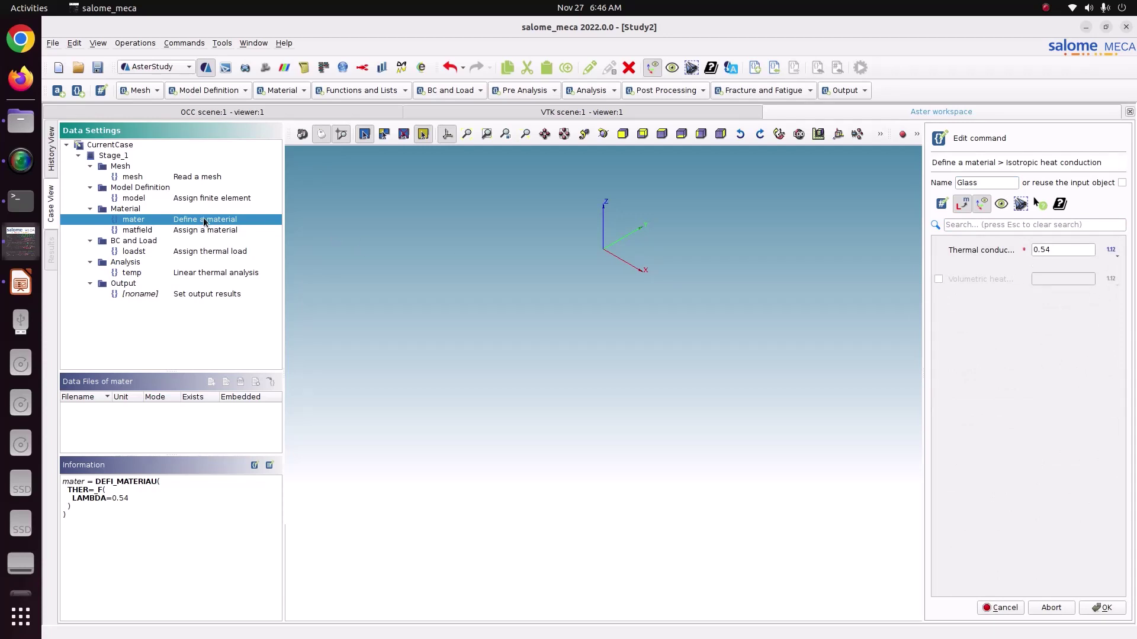
left_click(20, 282)
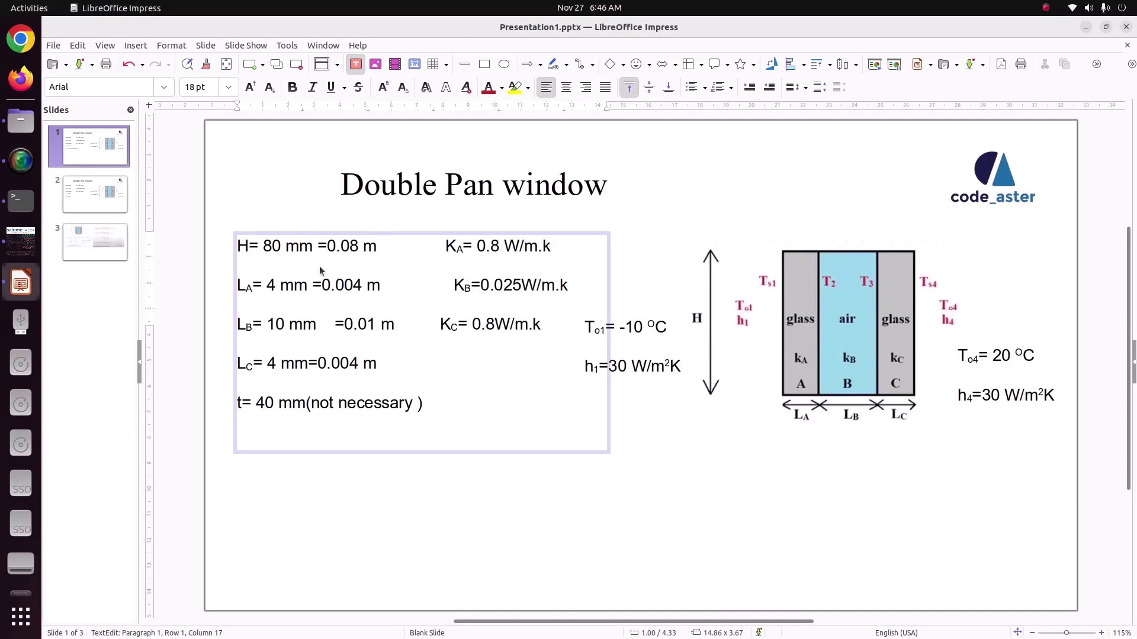
left_click(21, 240)
double_click(1079, 245)
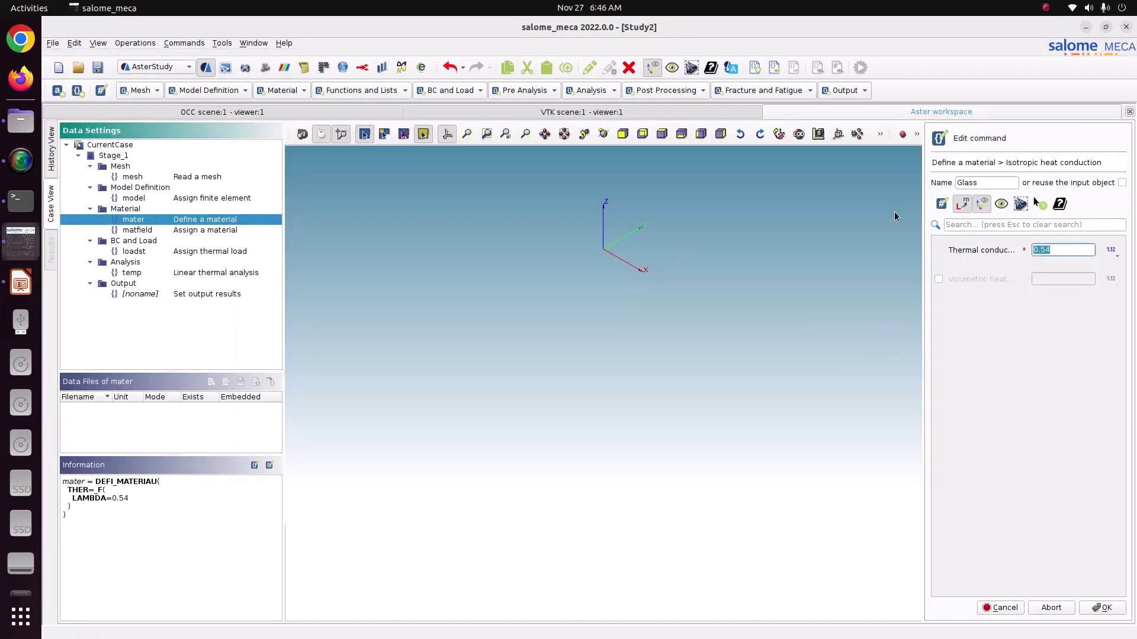
type("0.8")
left_click(1102, 608)
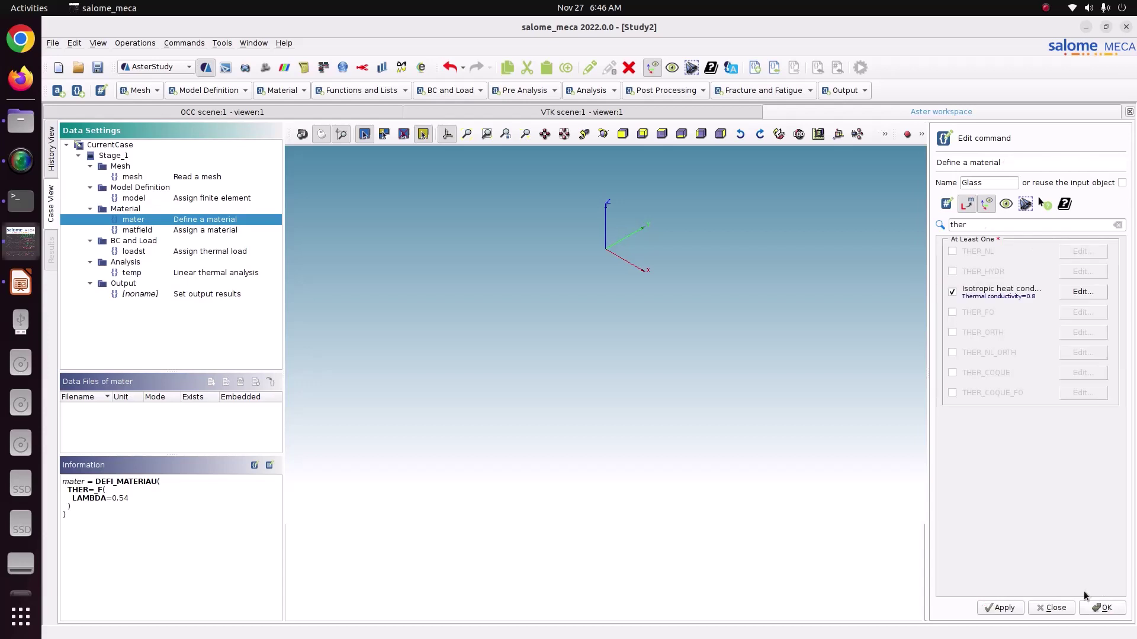
left_click(999, 608)
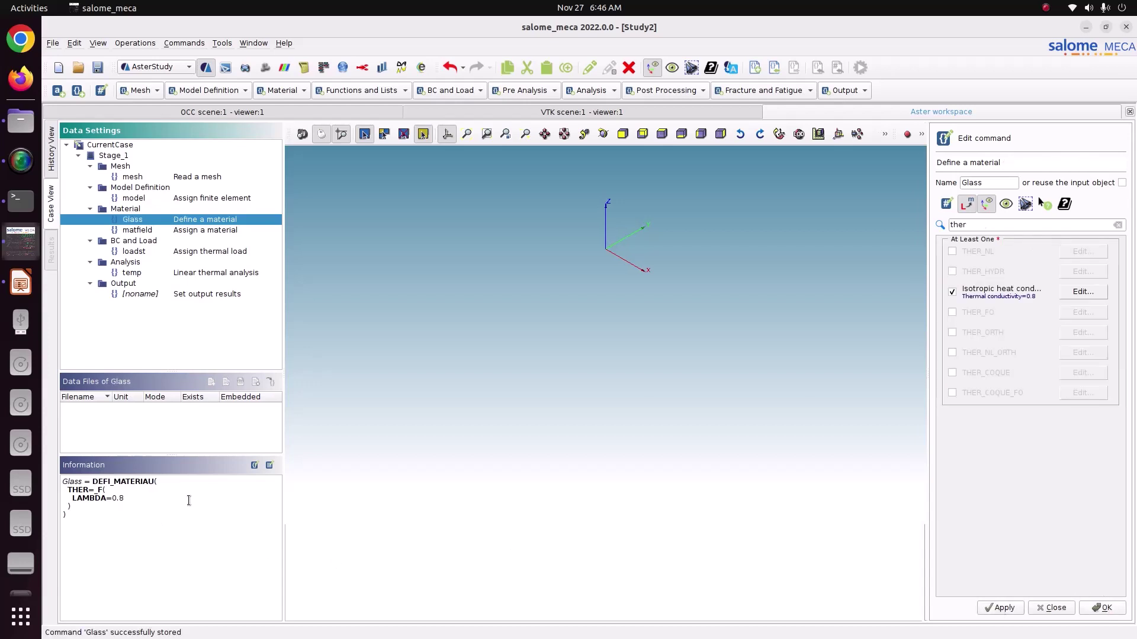
left_click(1102, 608)
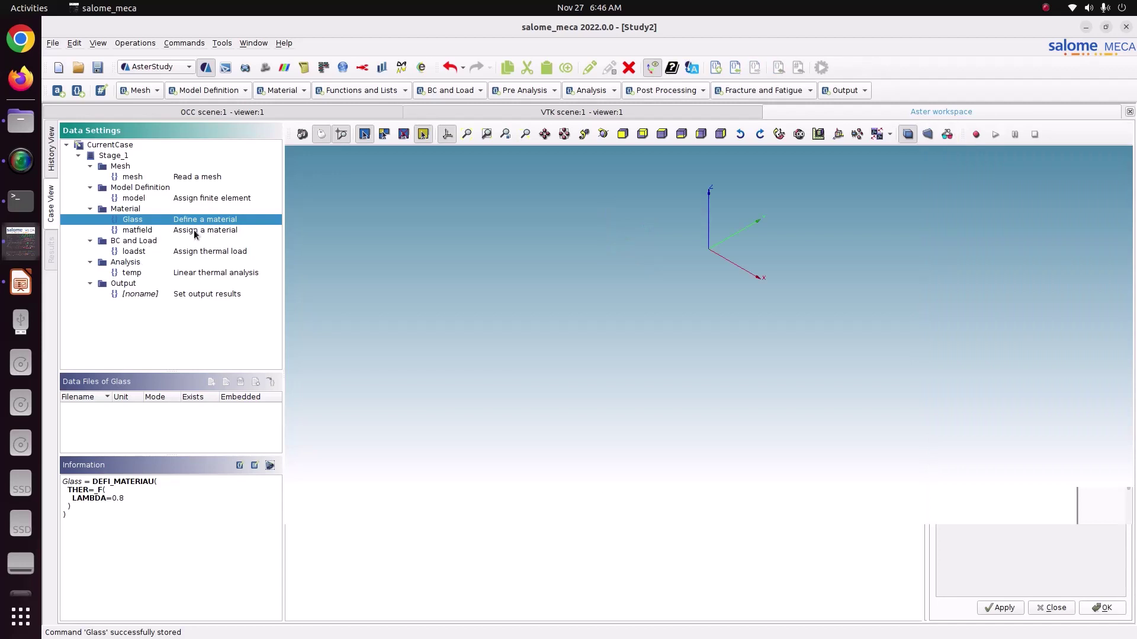
- Define a second material named Air and enable isotropic heat conduction for it
left_click(286, 90)
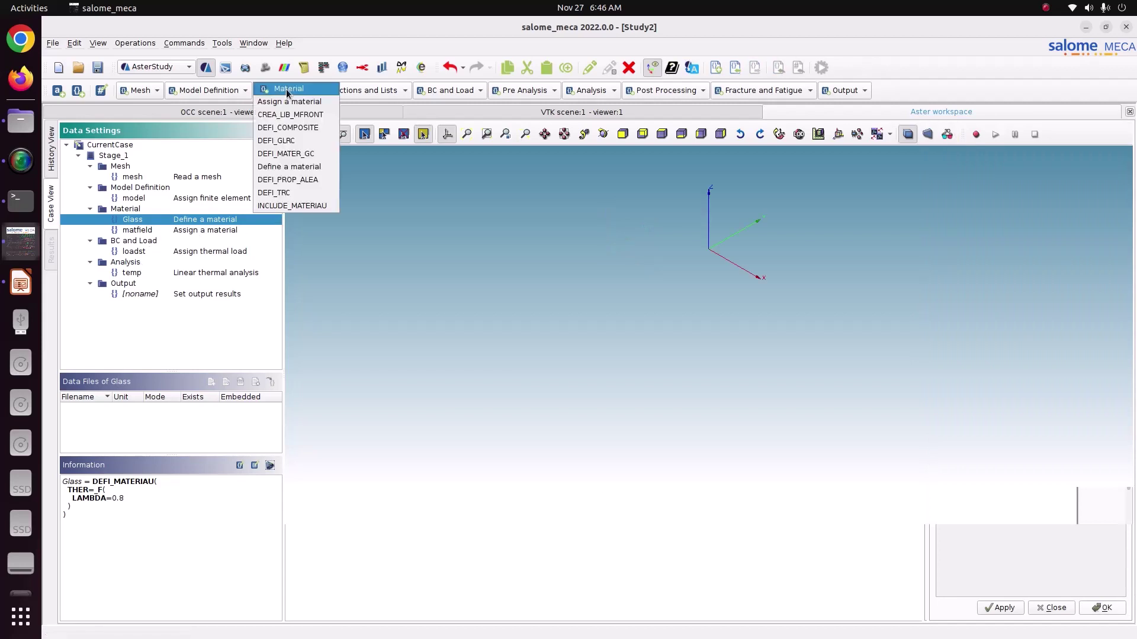
left_click(287, 167)
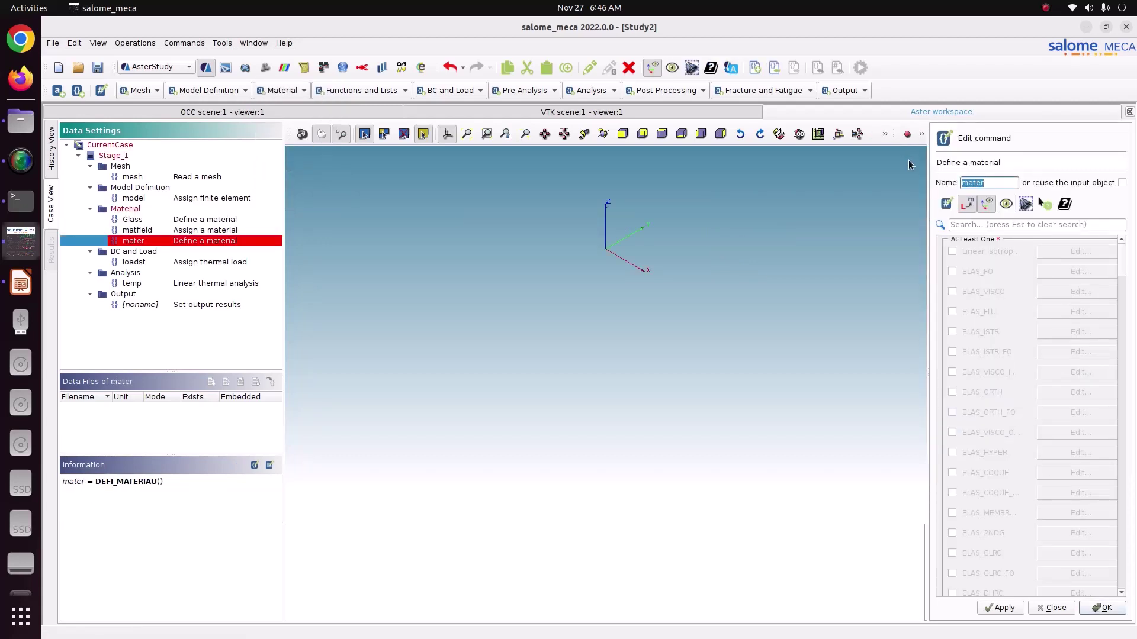
type("Air")
left_click(1017, 225)
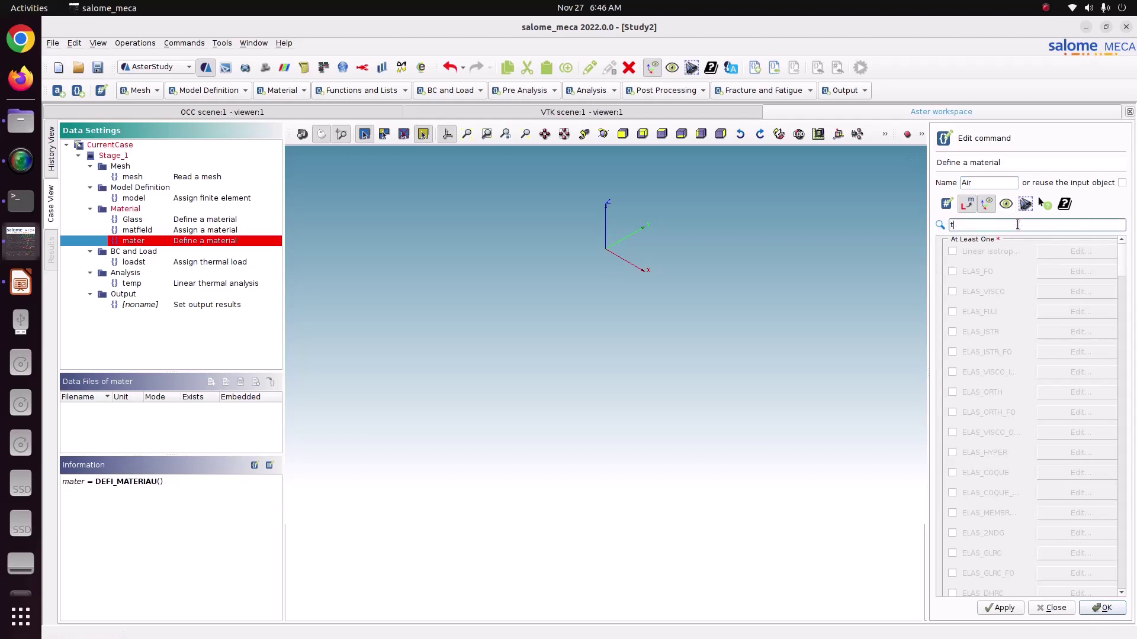
type("her")
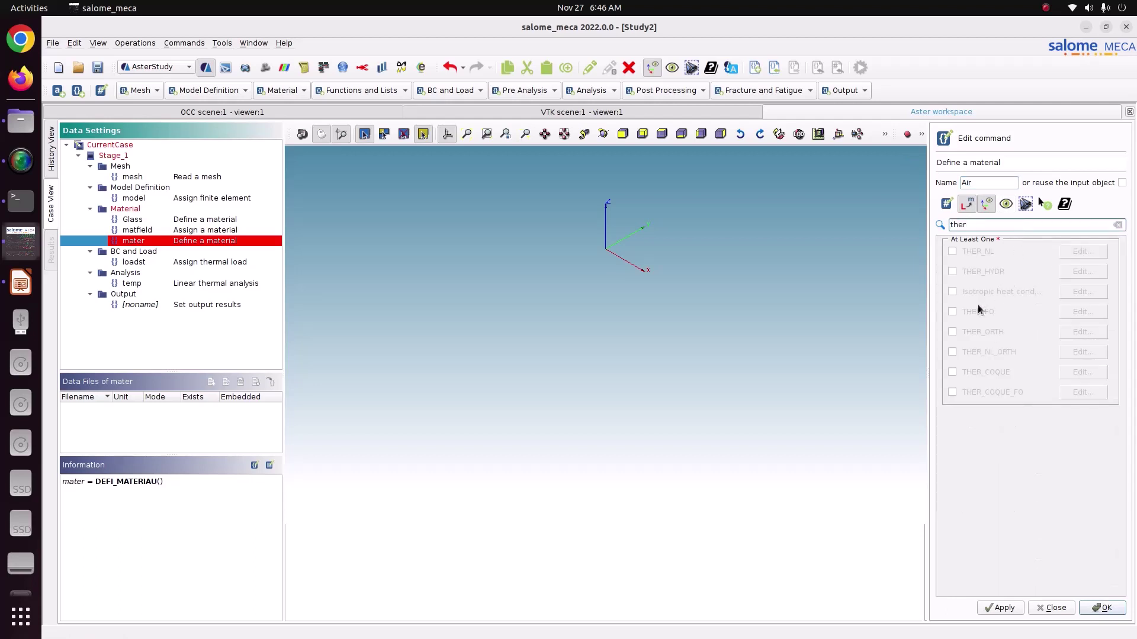
left_click(974, 293)
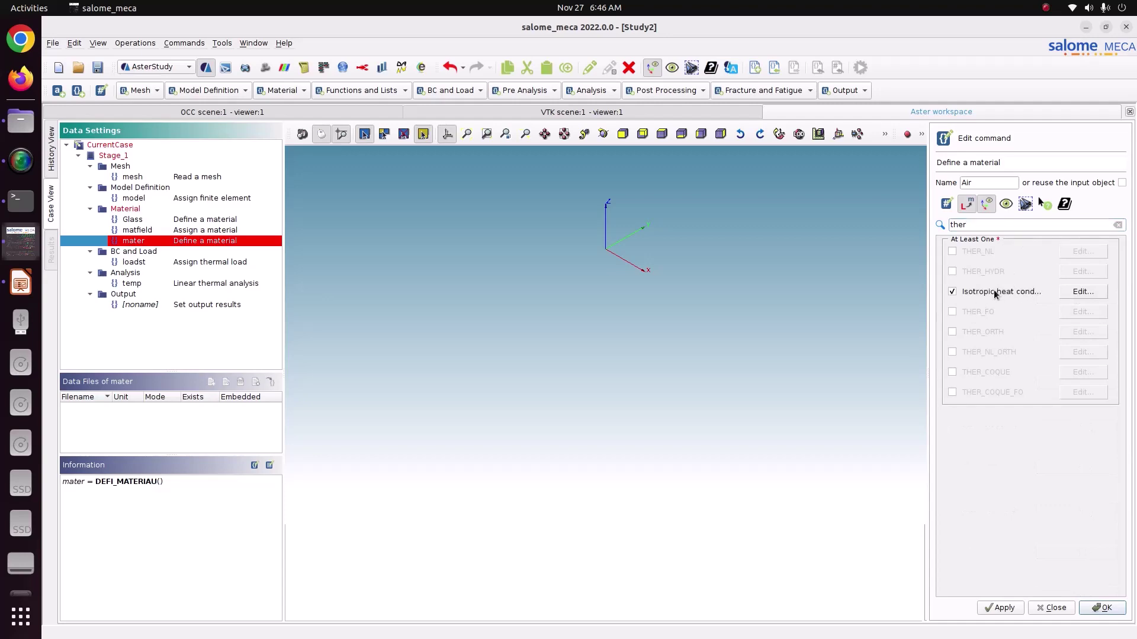
- Set the Air material's thermal conductivity to 0.025, as given in the LibreOffice Impress presentation, and save the definition
left_click(1072, 293)
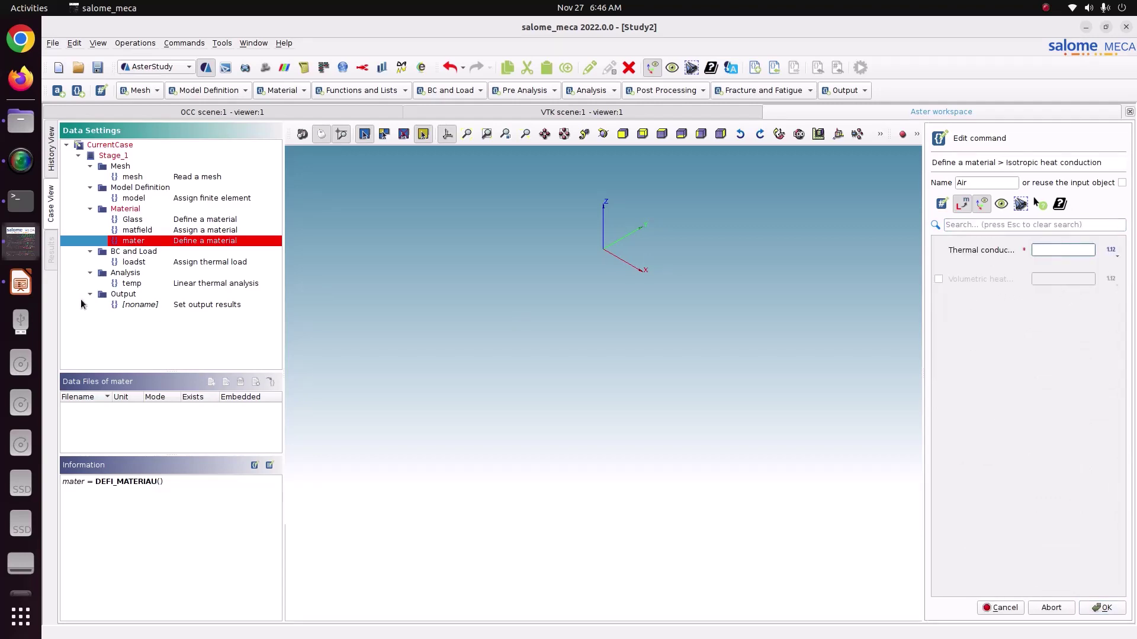
left_click(21, 283)
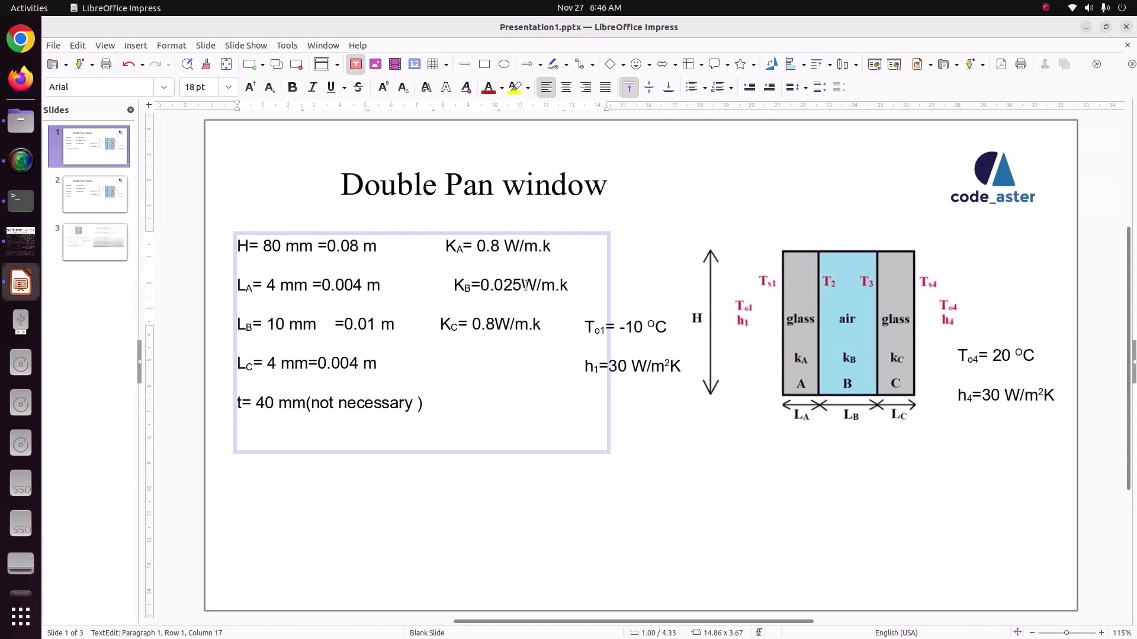
left_click(8, 244)
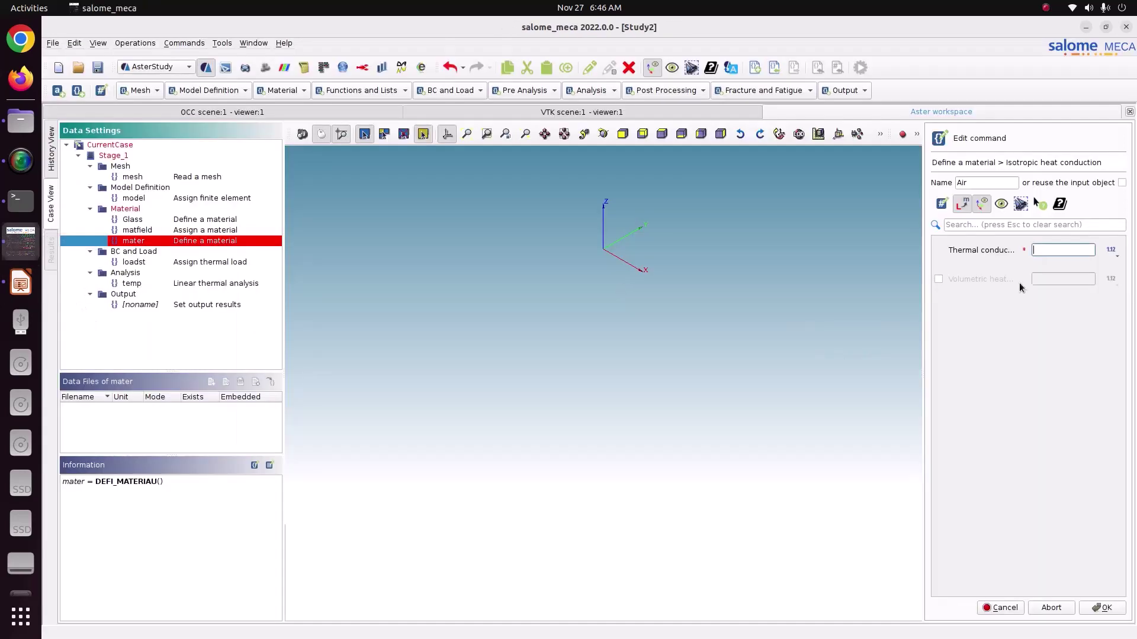
left_click(1090, 249)
type("0.025")
left_click(1102, 609)
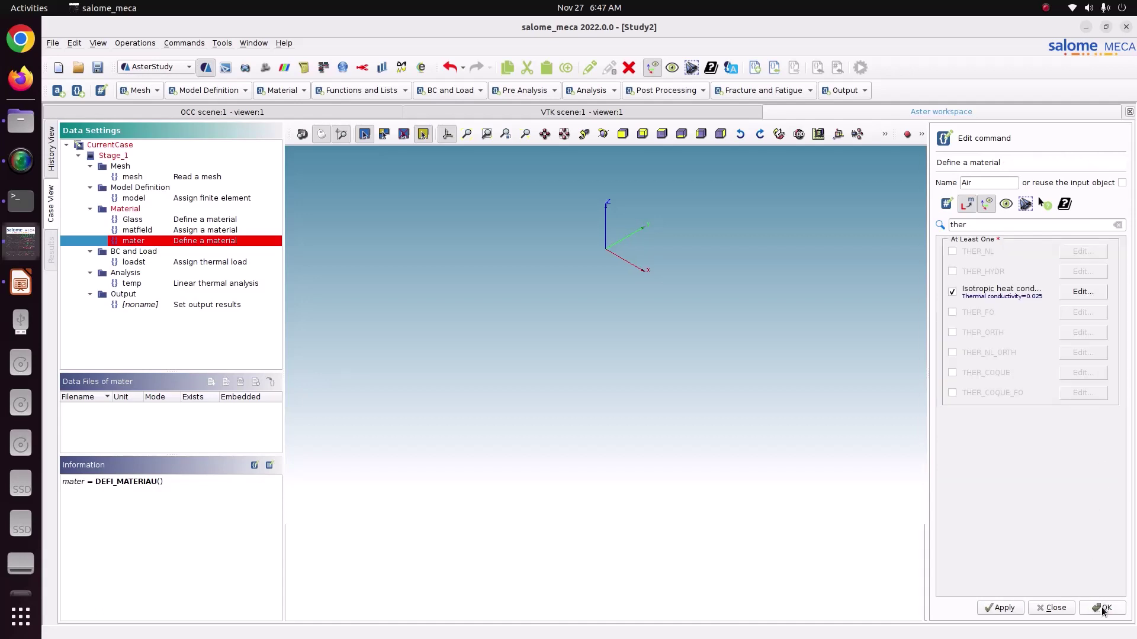
left_click(1005, 609)
left_click(1102, 609)
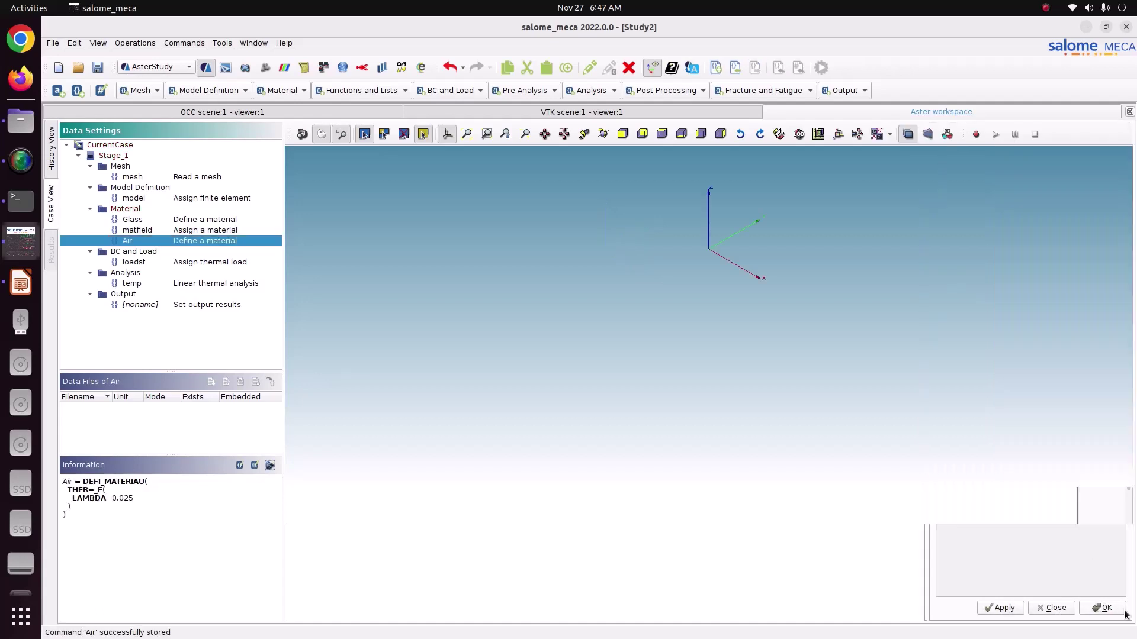
- In the matfield assignment, enable the model and restrict the Glass material from everywhere to the glass element group
left_click(138, 231)
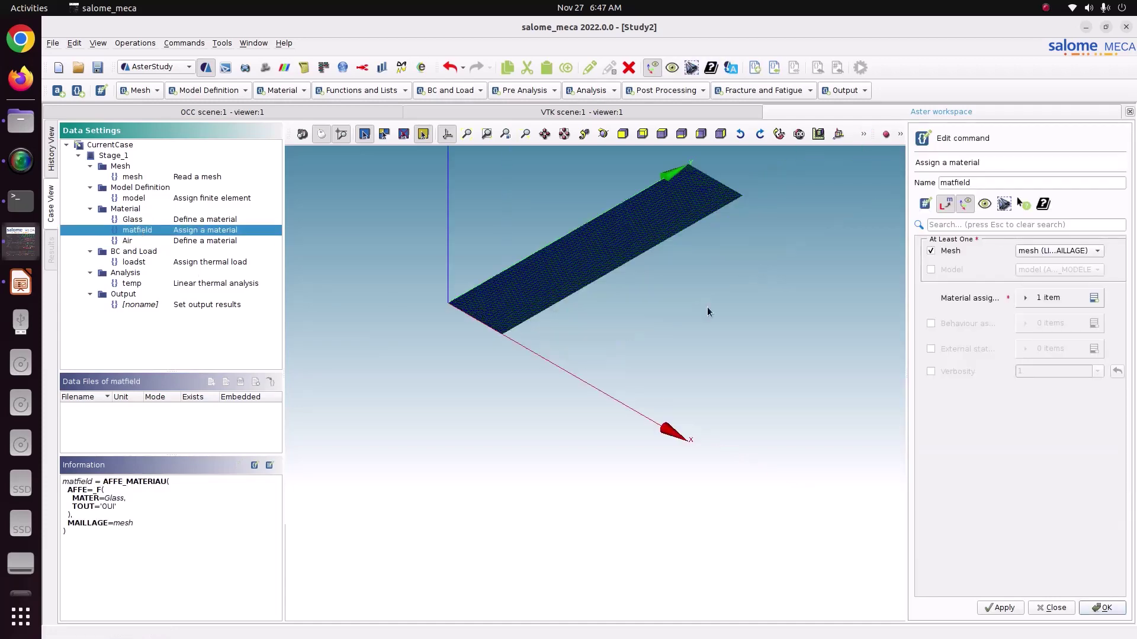
left_click(954, 270)
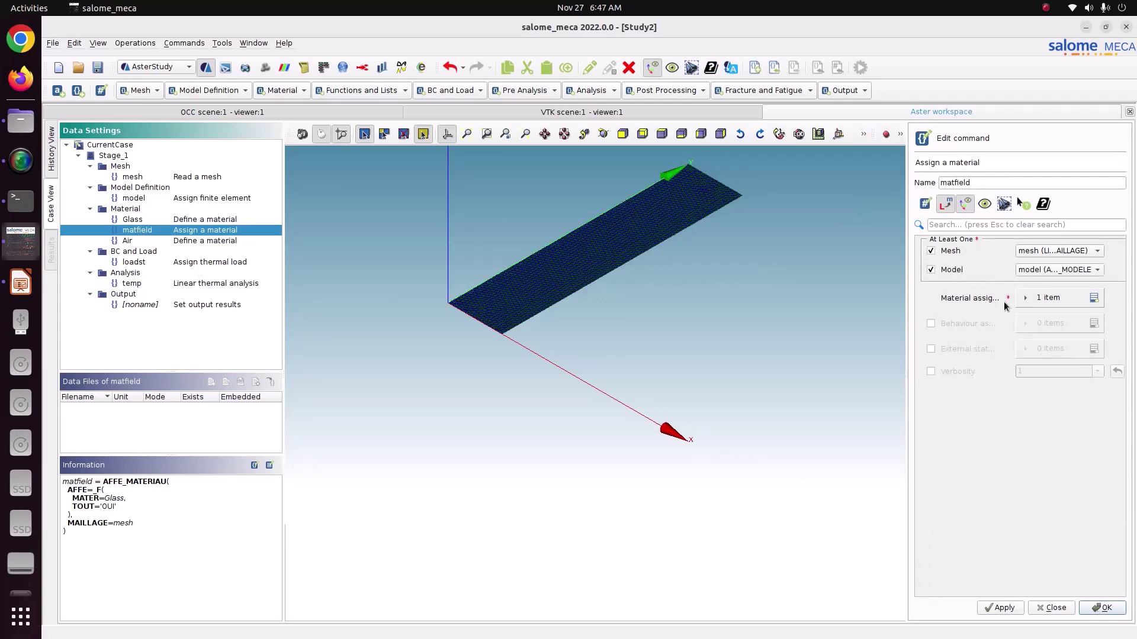
left_click(1061, 298)
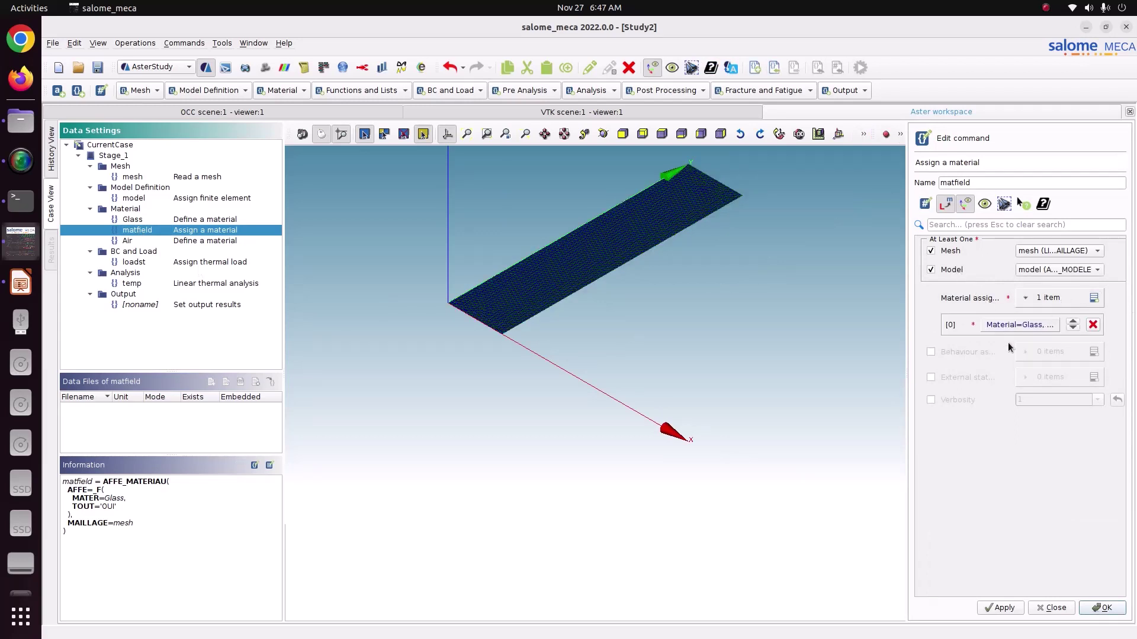
left_click(1013, 325)
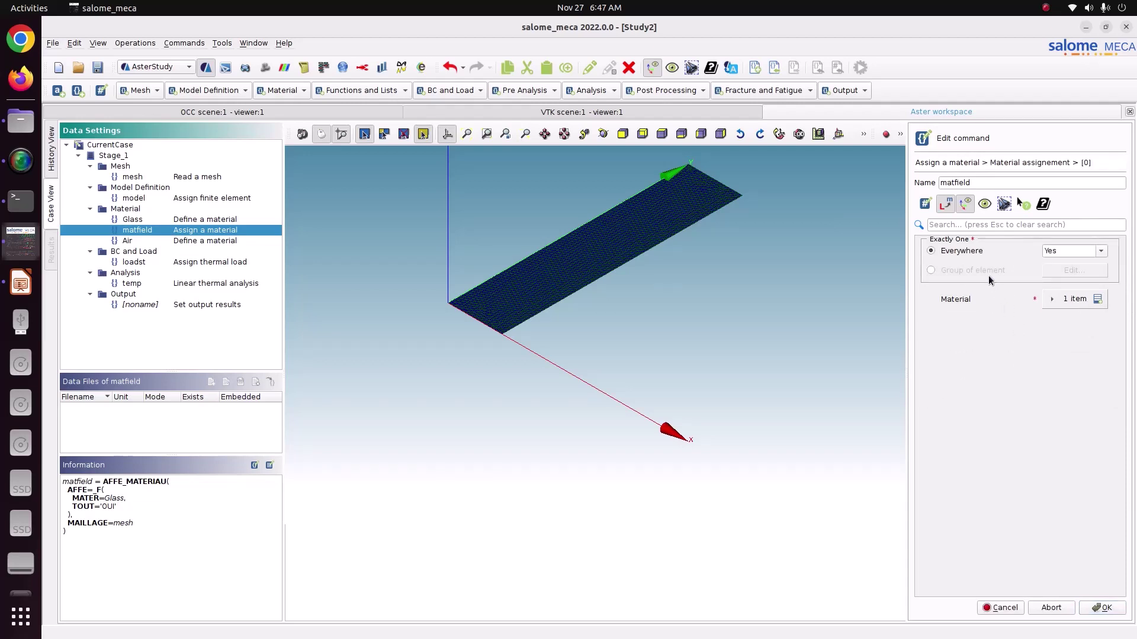
left_click(962, 271)
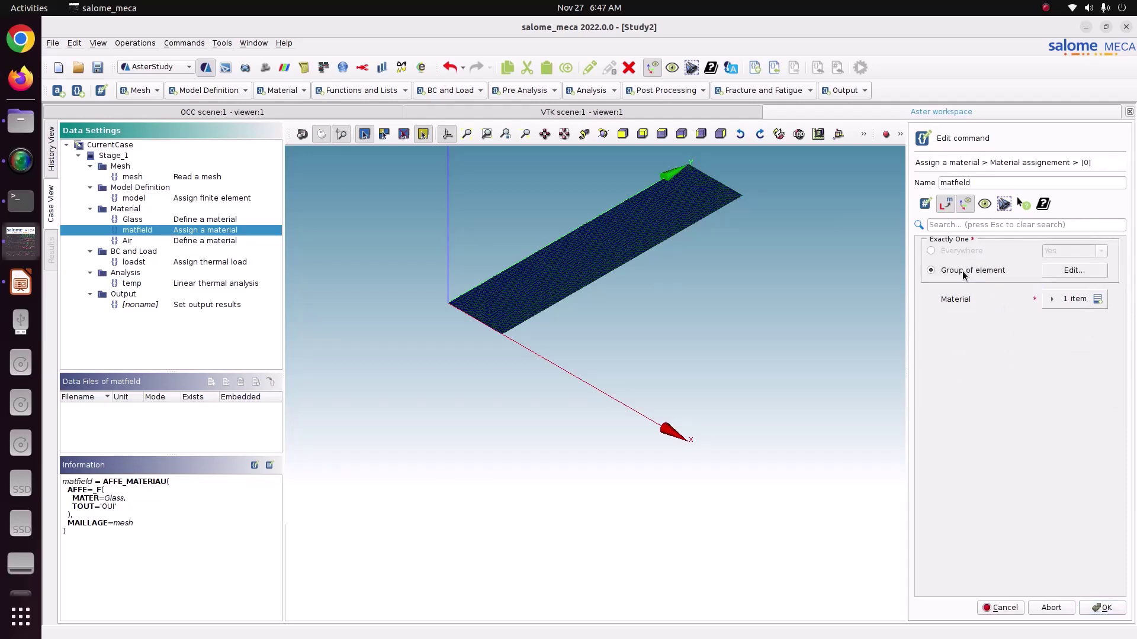
left_click(1052, 275)
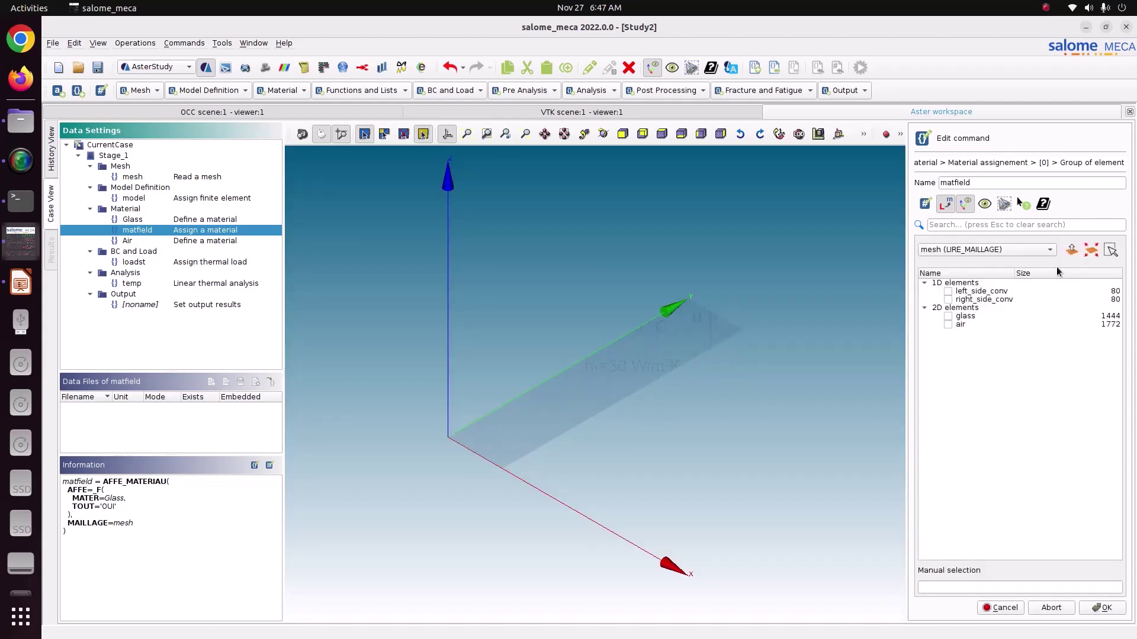
left_click(948, 316)
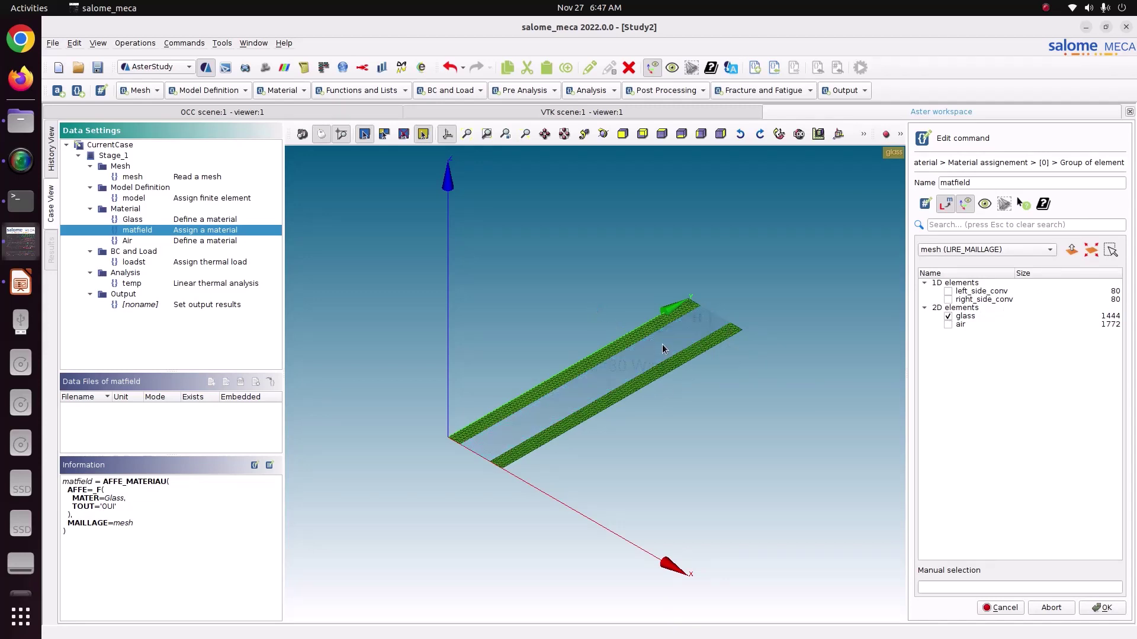
left_click(1120, 611)
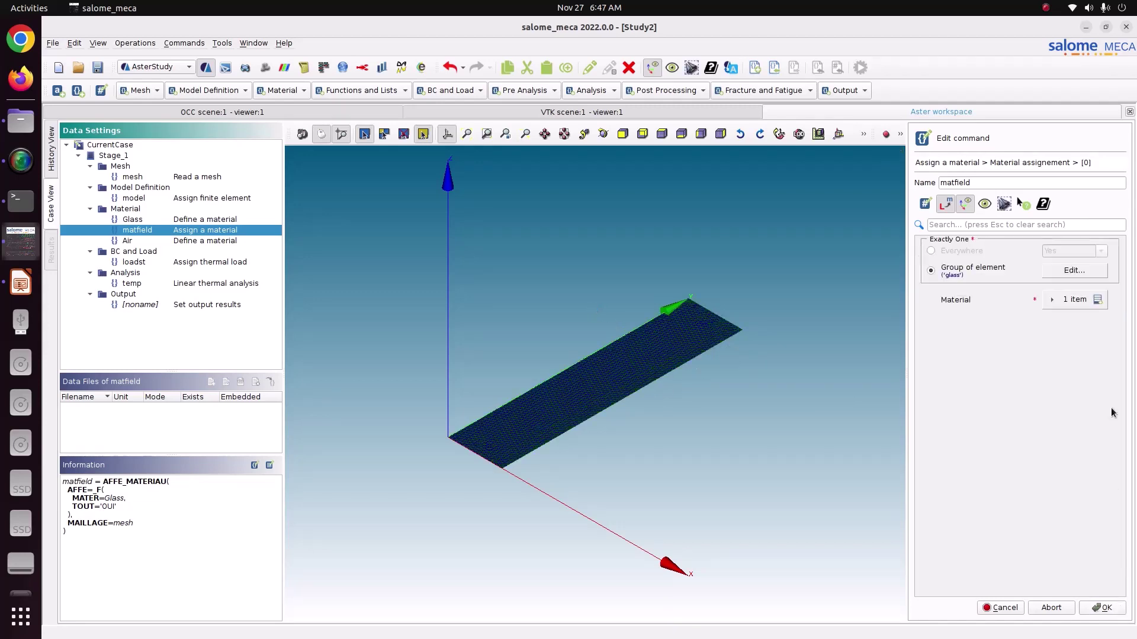
left_click(1074, 300)
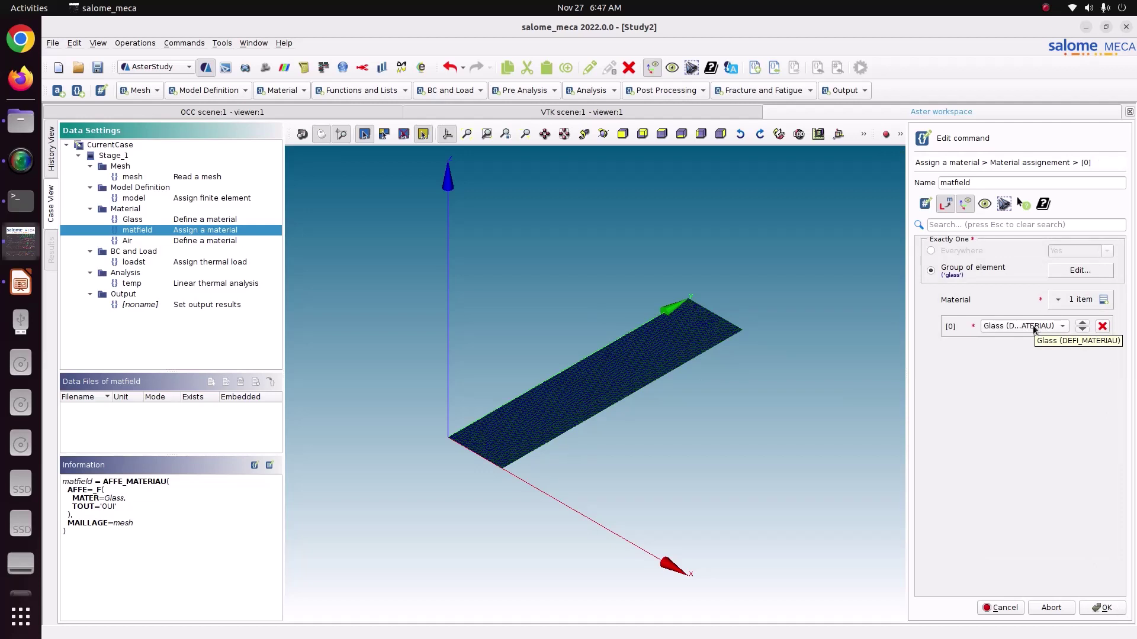
left_click(1094, 609)
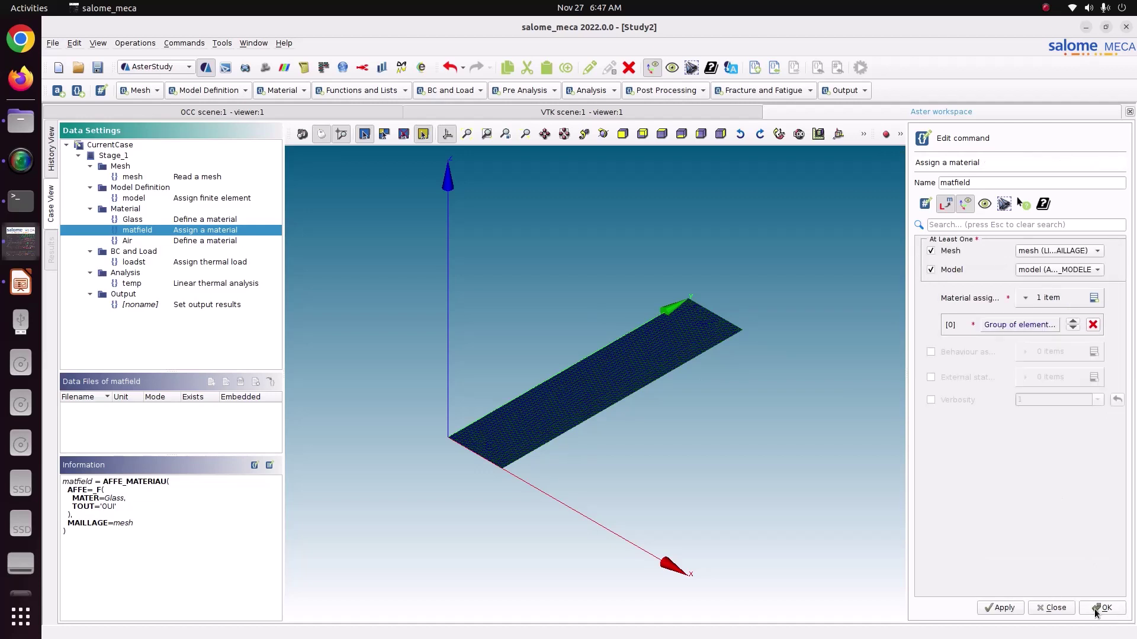
- Add a second material assignment to matfield and restrict it to the air element group
left_click(1094, 298)
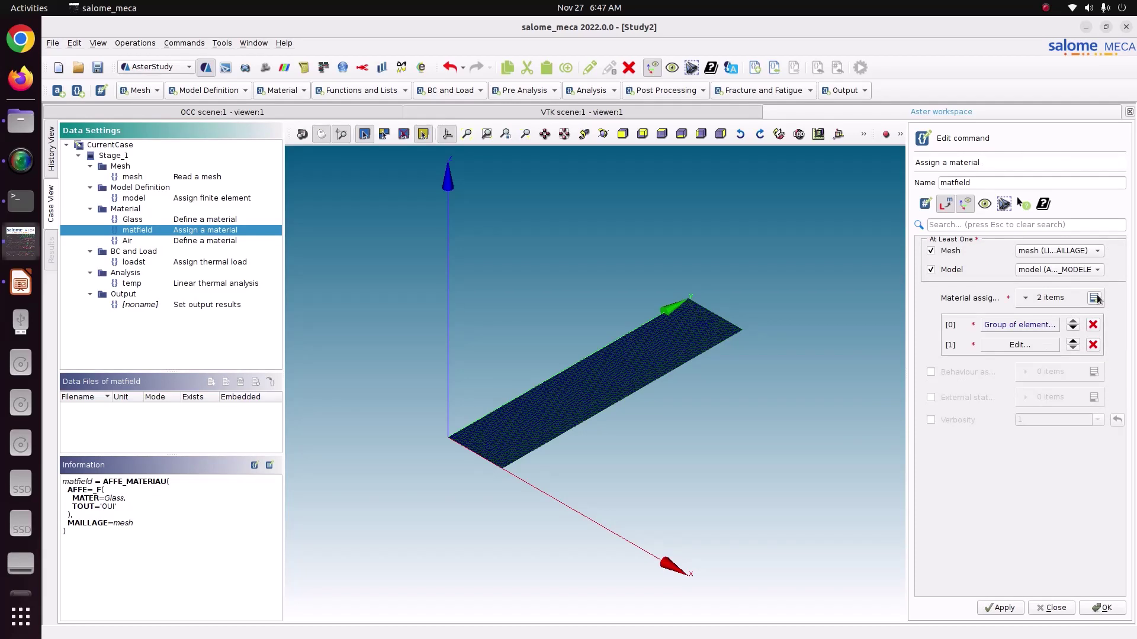
left_click(1031, 343)
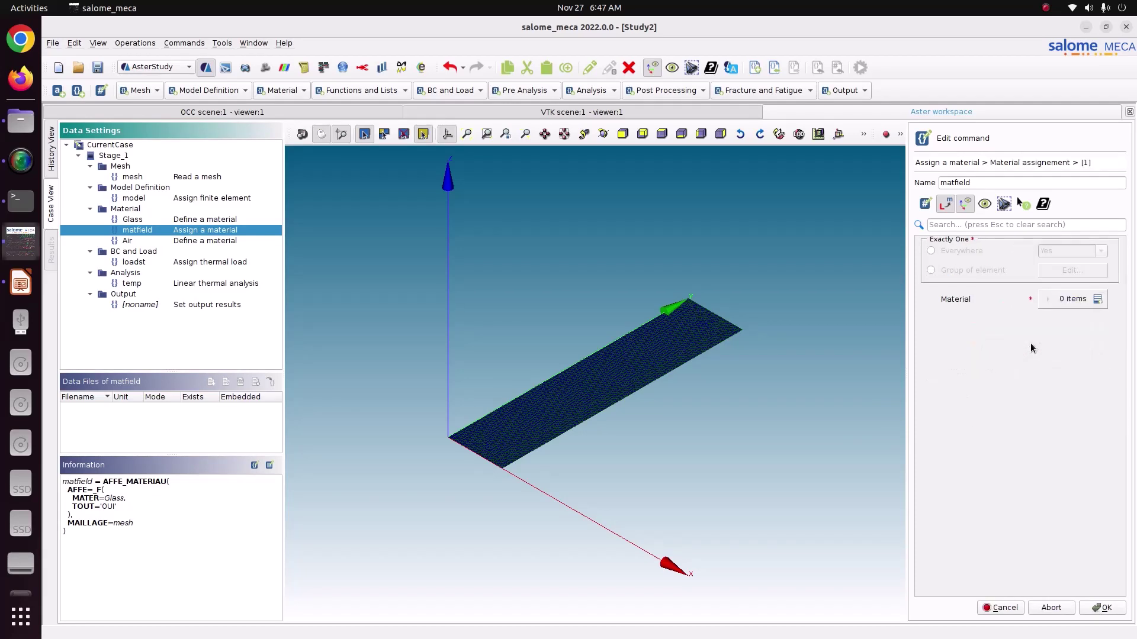
left_click(971, 272)
left_click(1074, 273)
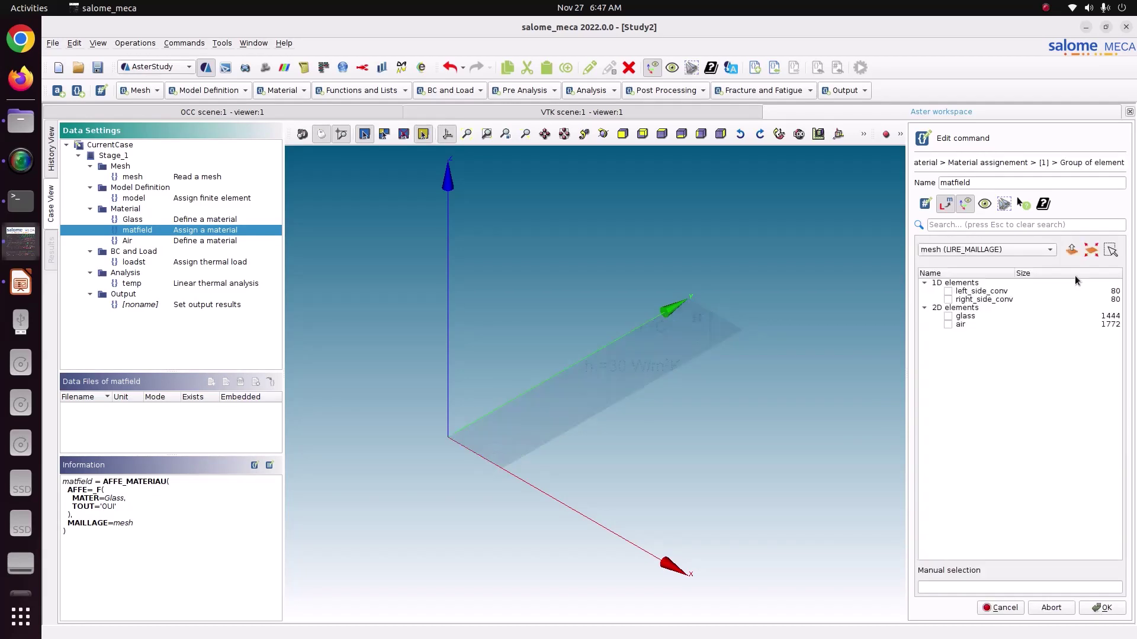
left_click(948, 324)
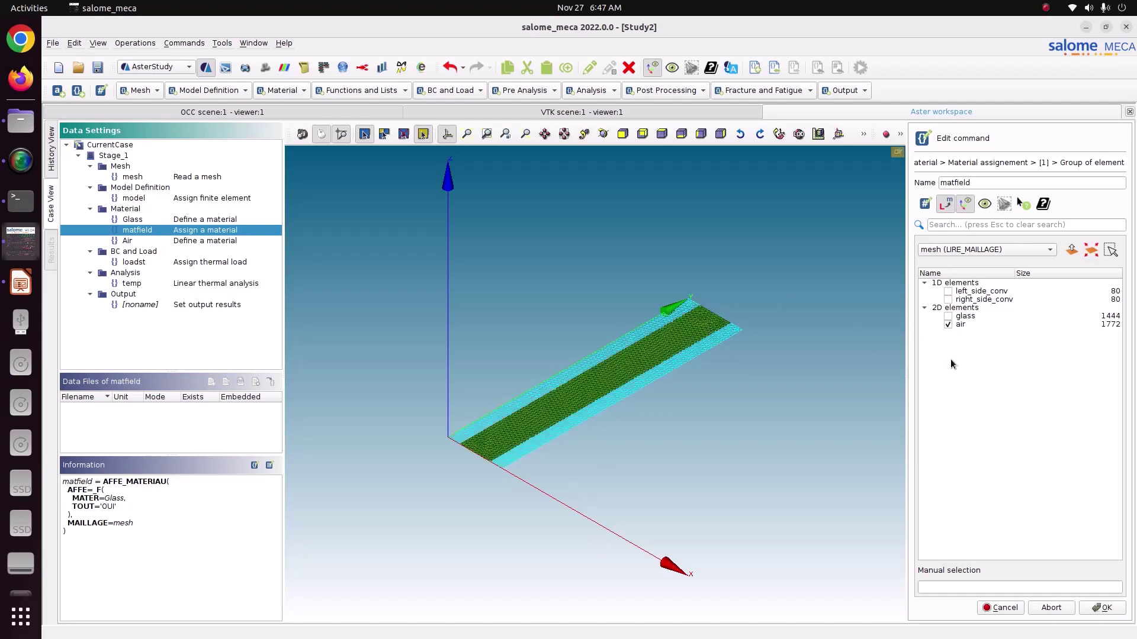
left_click(1102, 608)
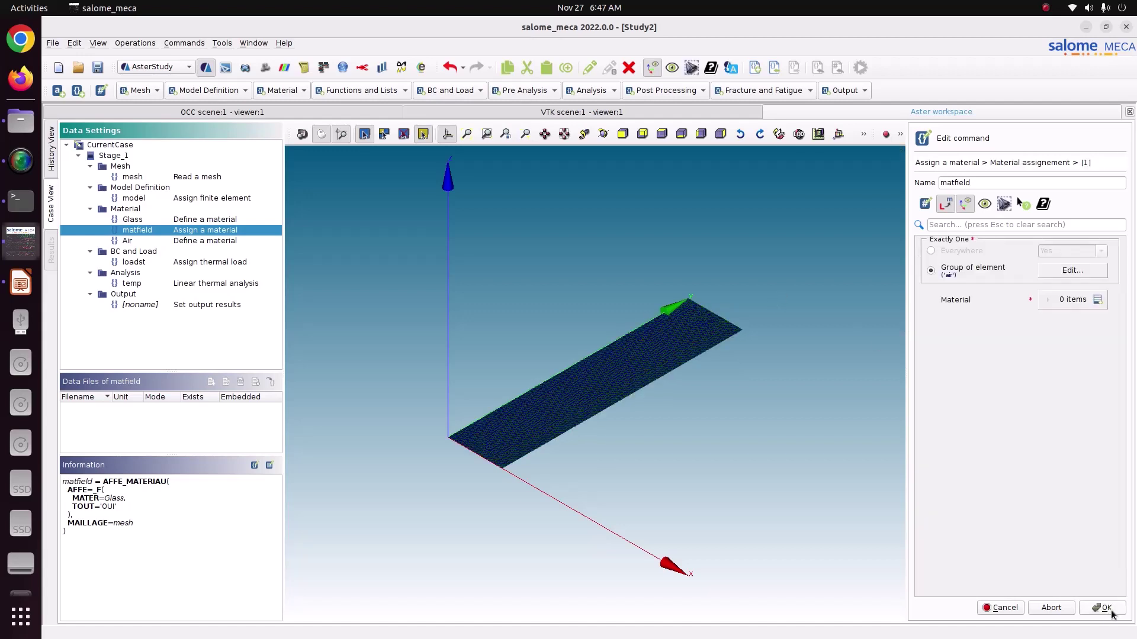
- Set the second assignment's material to Air, apply it, review the resulting matfield definition and save the command
left_click(1096, 301)
left_click(1034, 326)
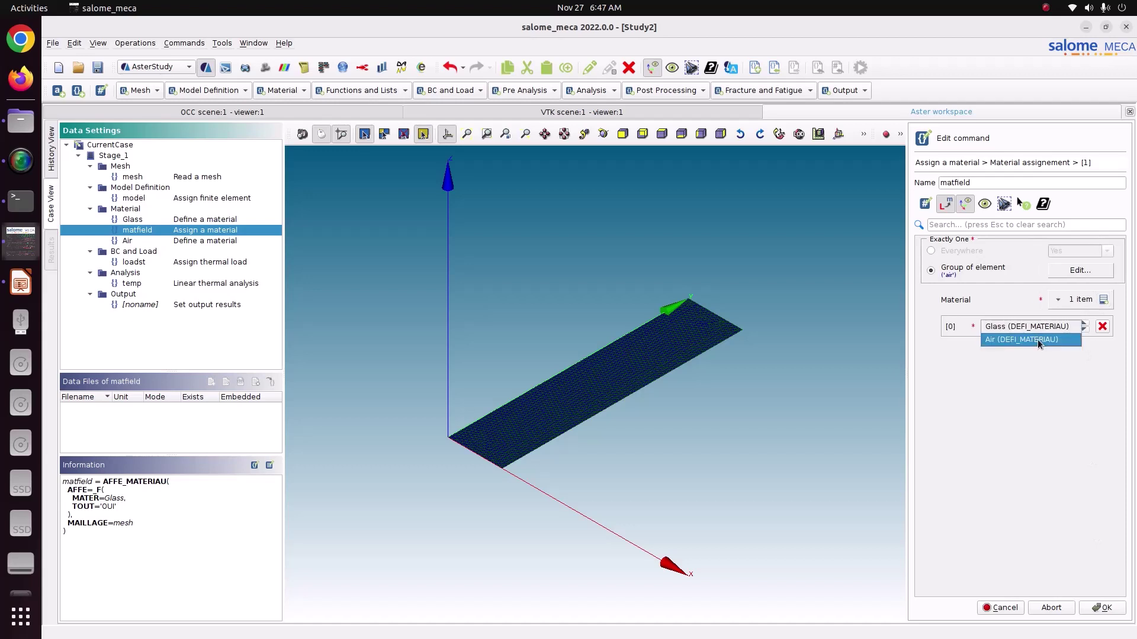
left_click(1037, 340)
left_click(1100, 609)
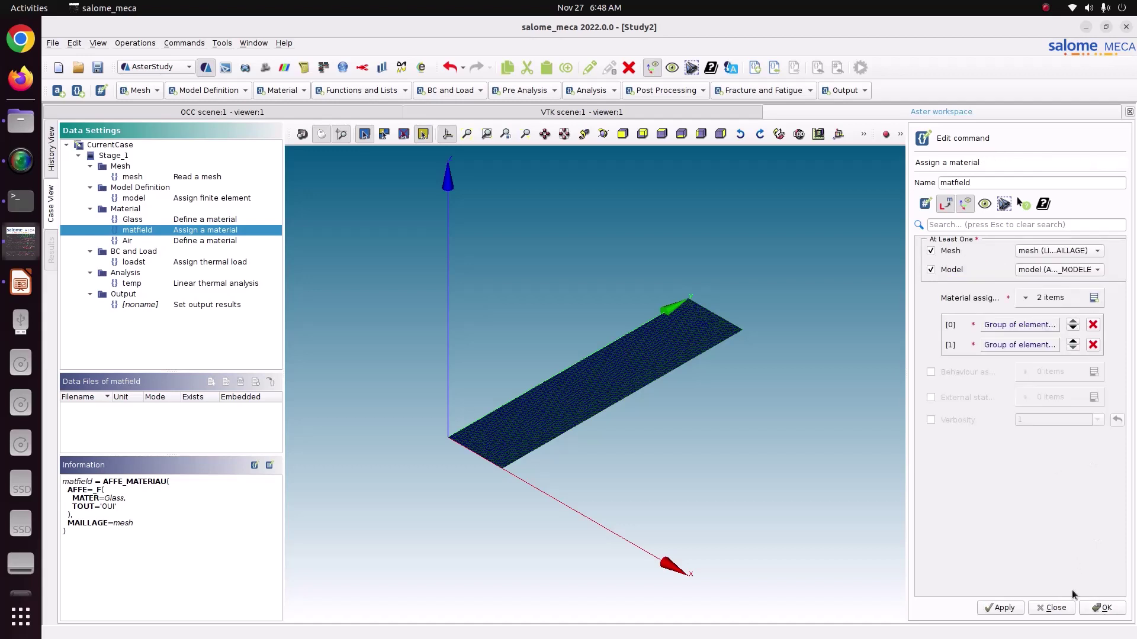
left_click(997, 608)
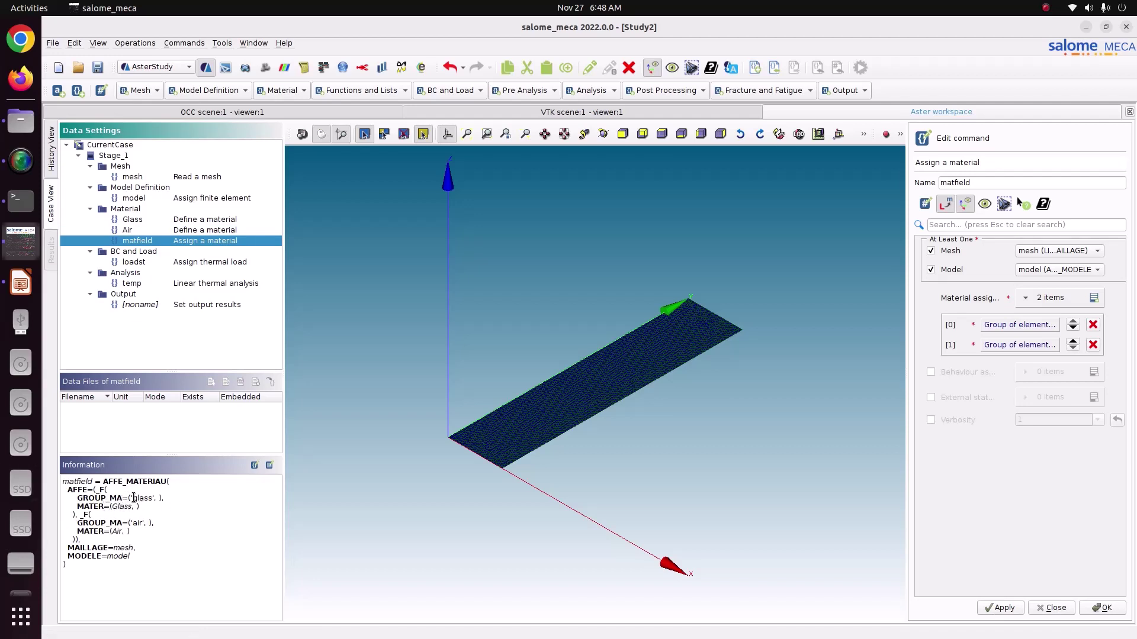
mouse_move(133, 498)
left_mouse_down()
mouse_move(154, 498)
mouse_move(112, 507)
left_mouse_up()
left_click_drag(123, 531, 112, 532)
left_click(1001, 608)
left_click(1105, 608)
- In the loadst thermal load, disable the enforced temperature and enable ECHANGE with two items
left_click(156, 261)
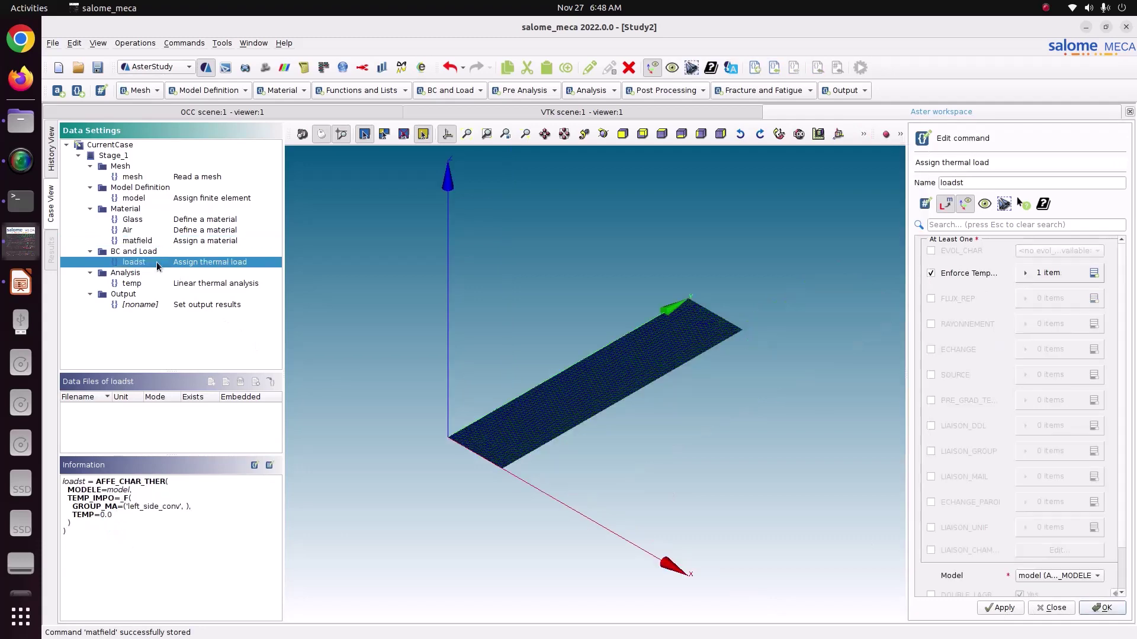
left_click(945, 274)
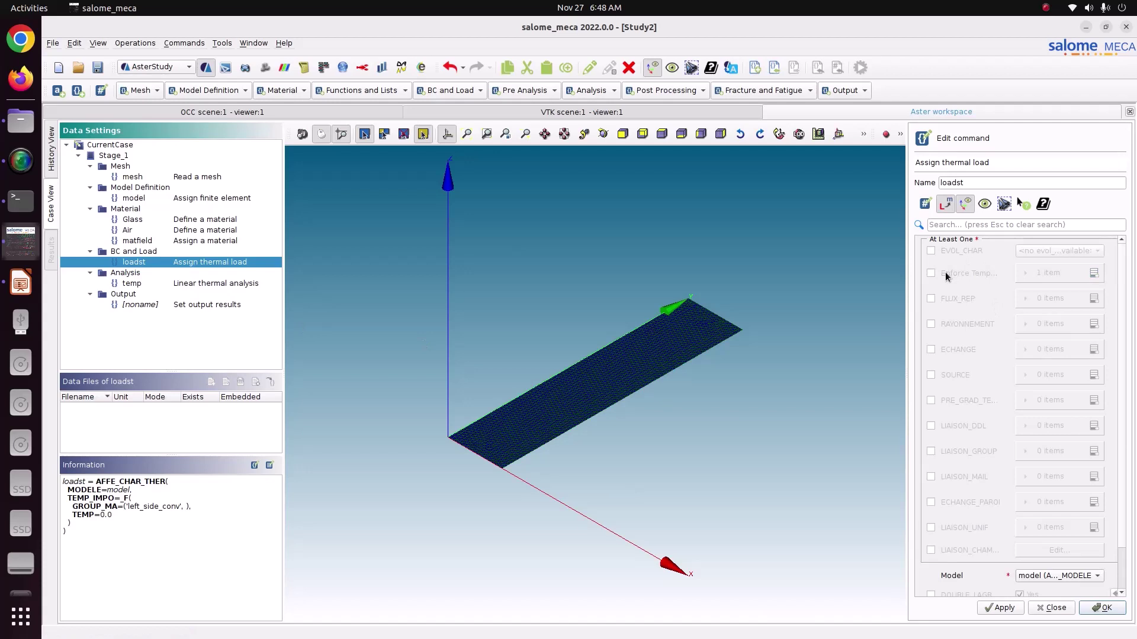
left_click(930, 349)
left_click(1093, 350)
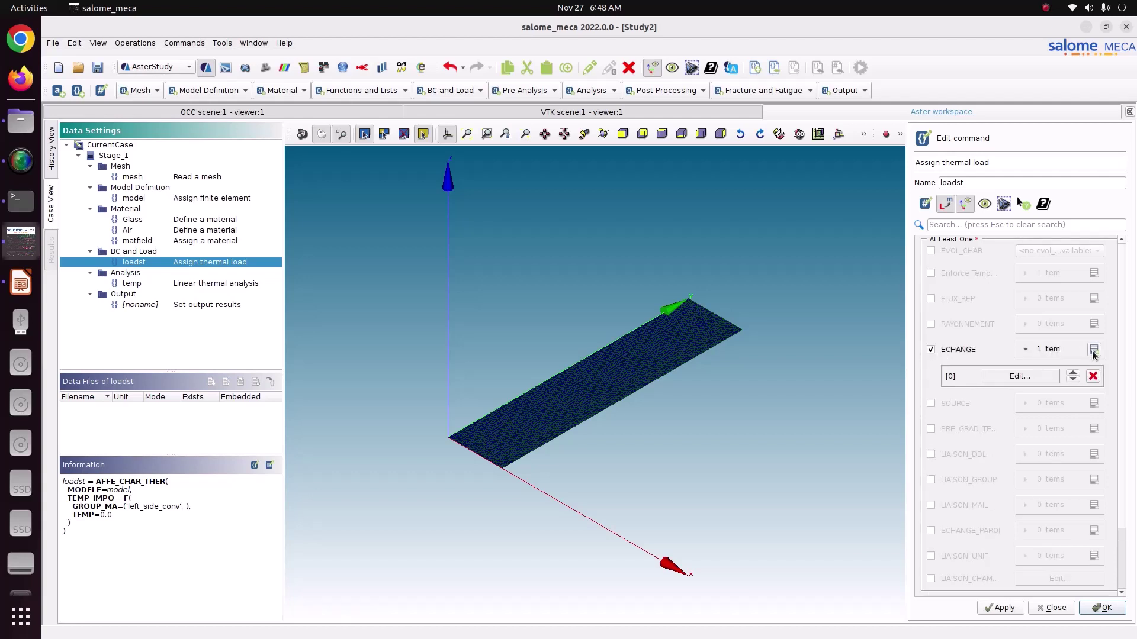
left_click(1093, 350)
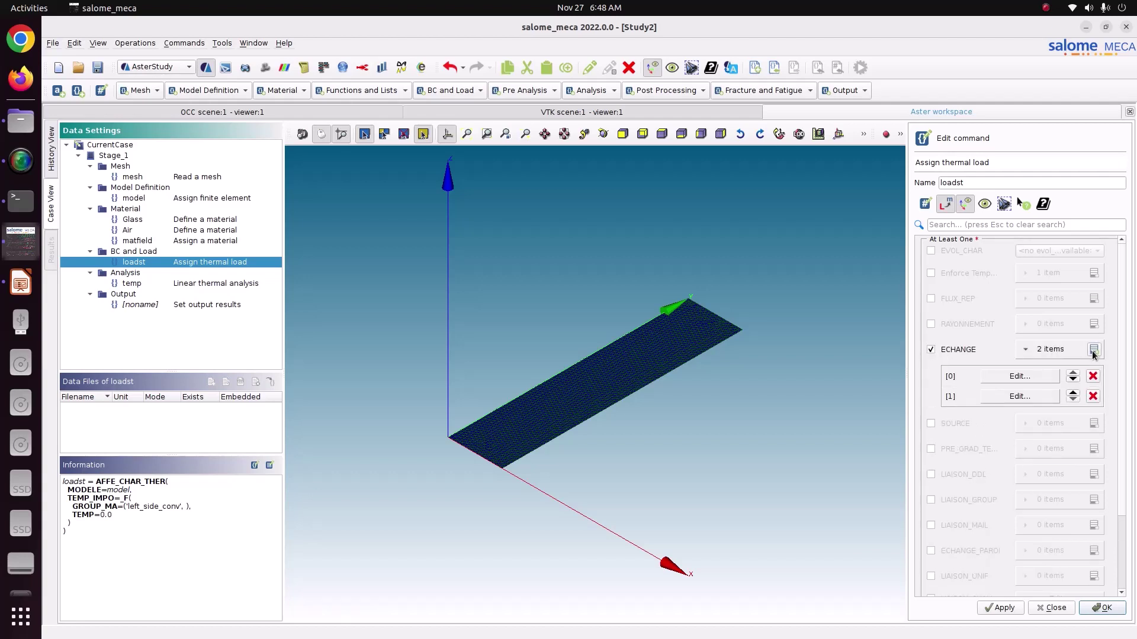
- Restrict the first ECHANGE item to the left_side_conv element group
left_click(1019, 377)
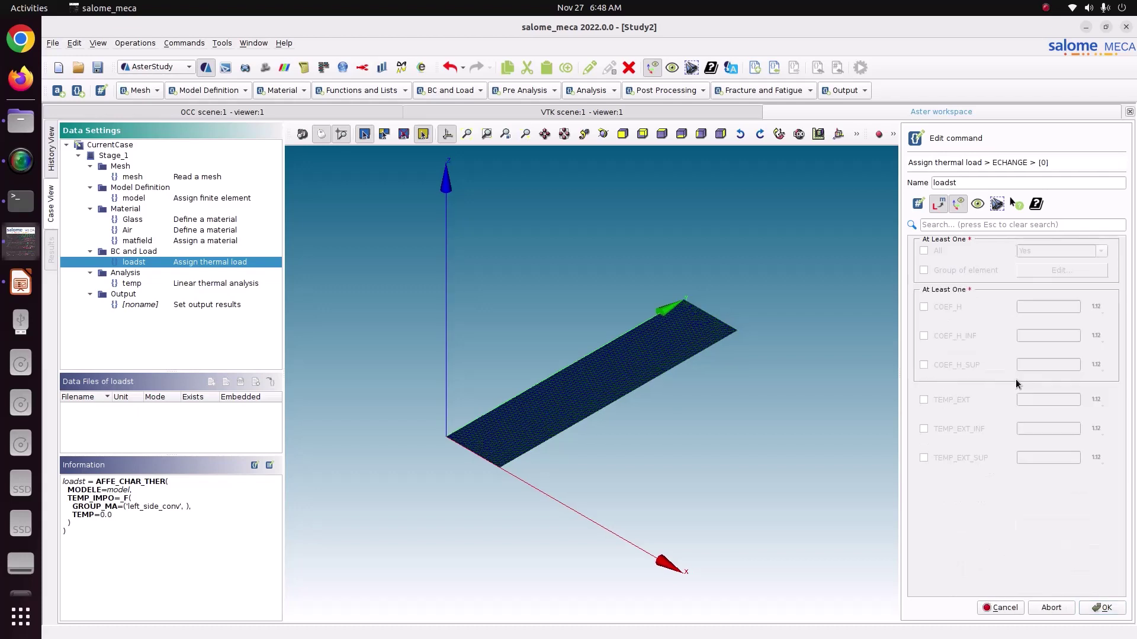
left_click(946, 273)
left_click(1058, 269)
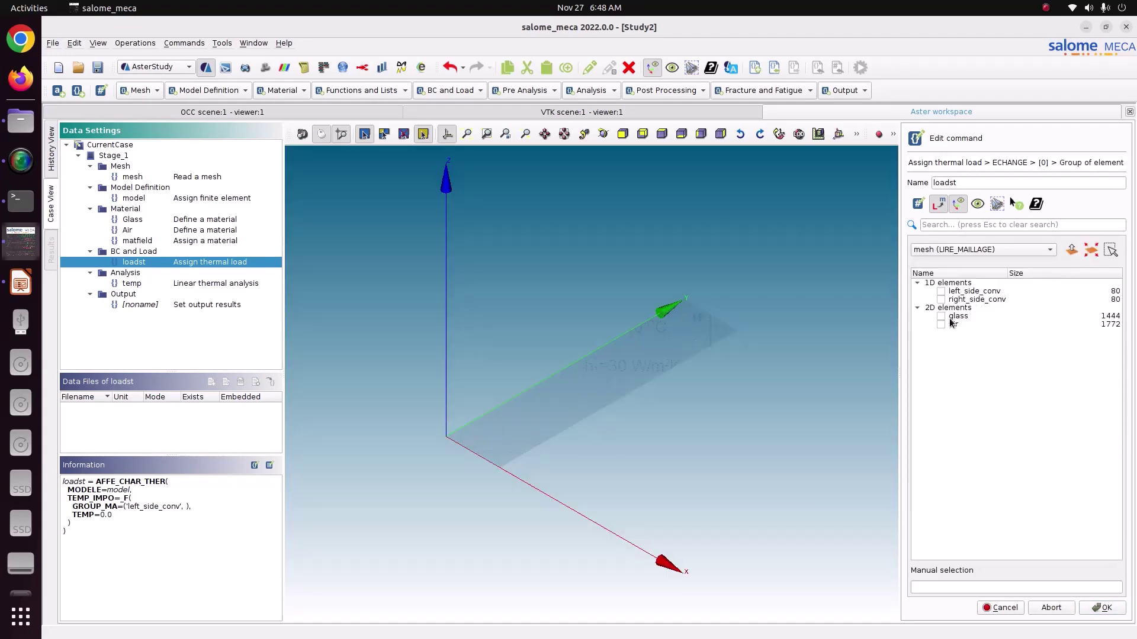
left_click(940, 290)
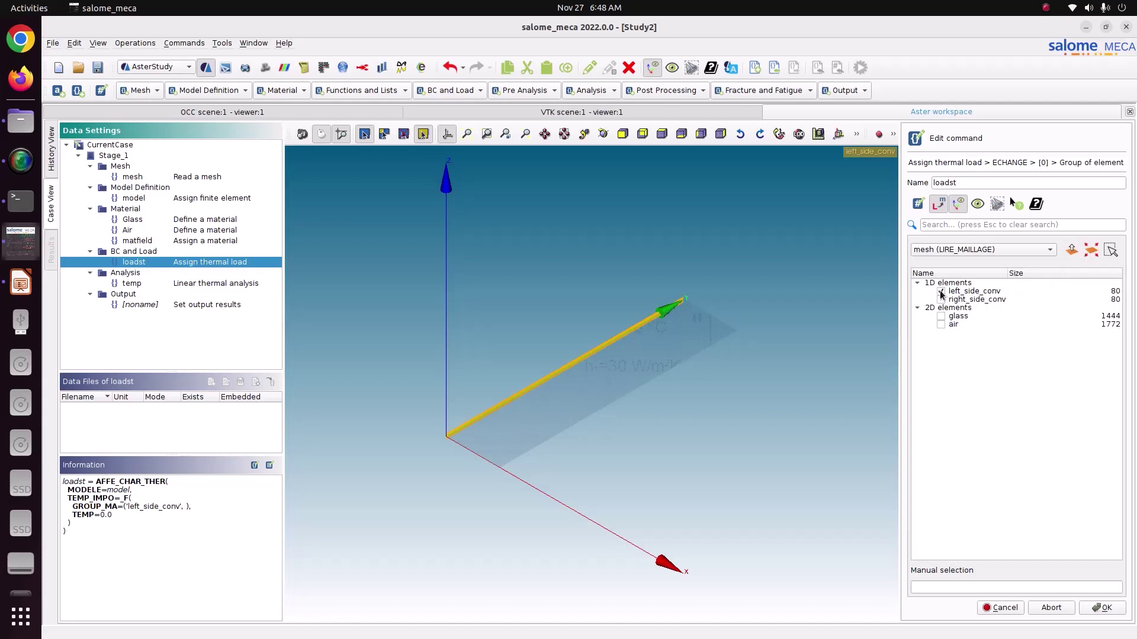
left_click(1103, 608)
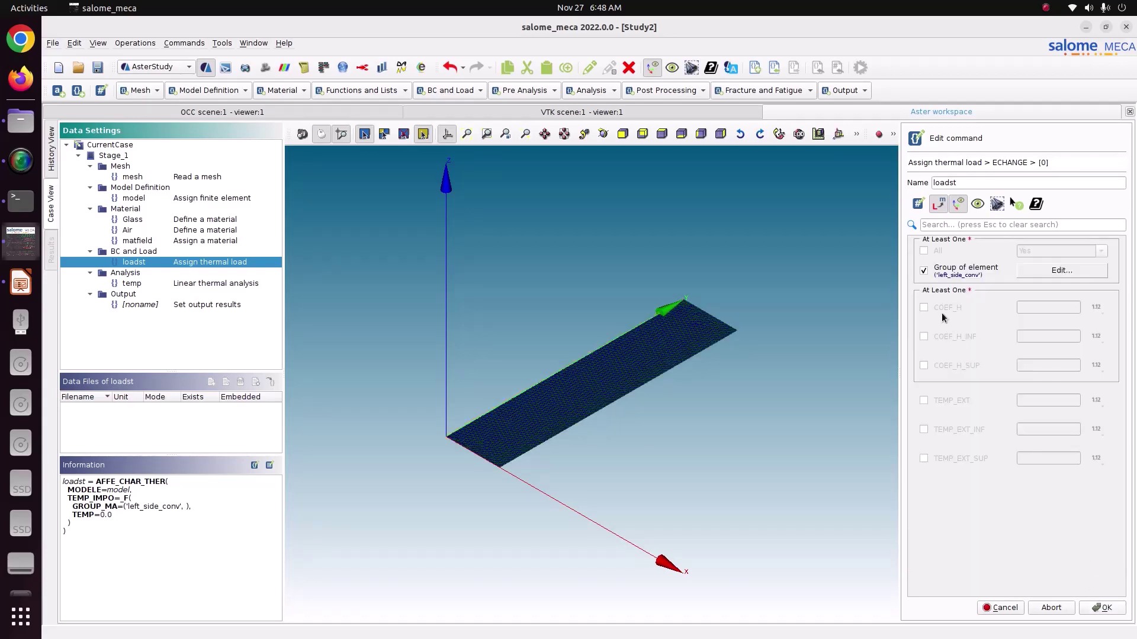
- Set the first ECHANGE item's TEMP_EXT to -10 and COEF_H to 30, as given in the LibreOffice Impress presentation
left_click(941, 309)
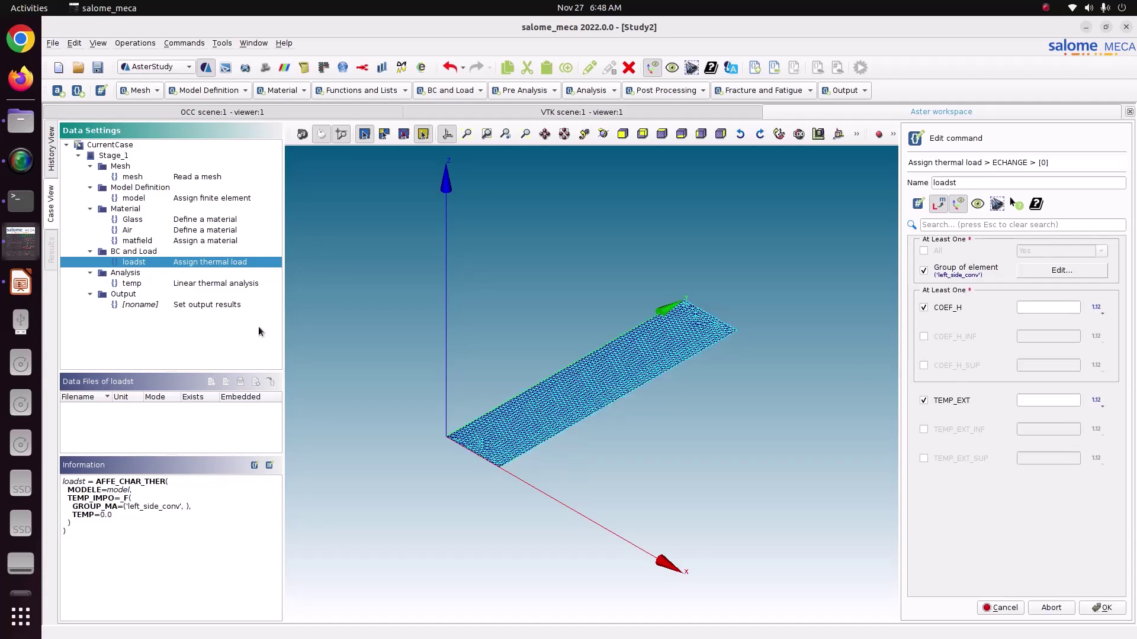
left_click(20, 289)
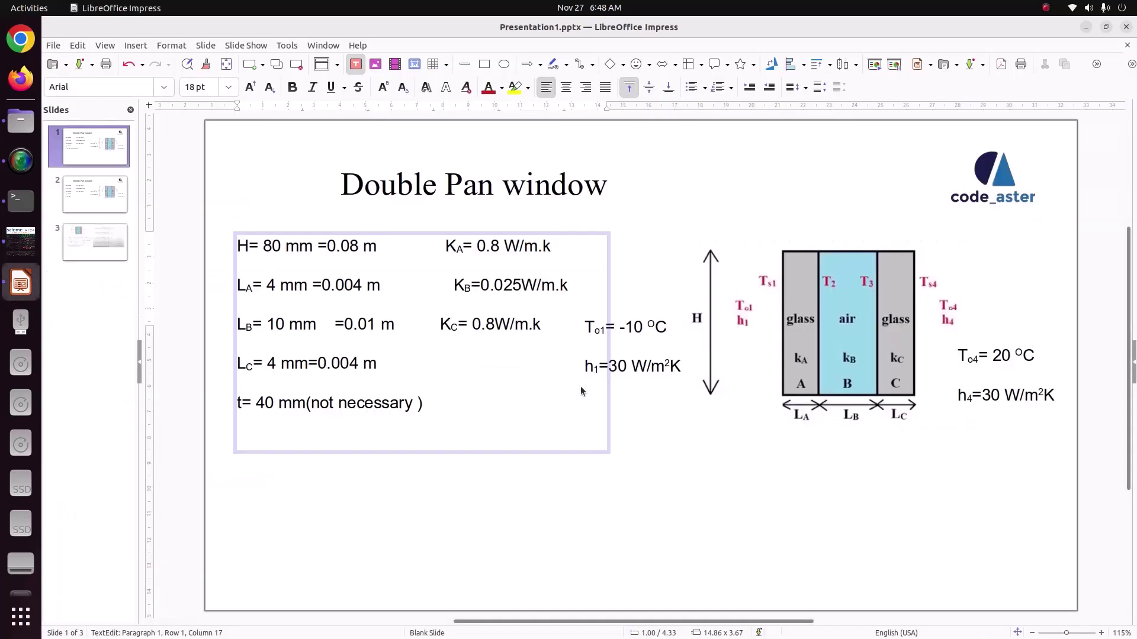
left_click(682, 392)
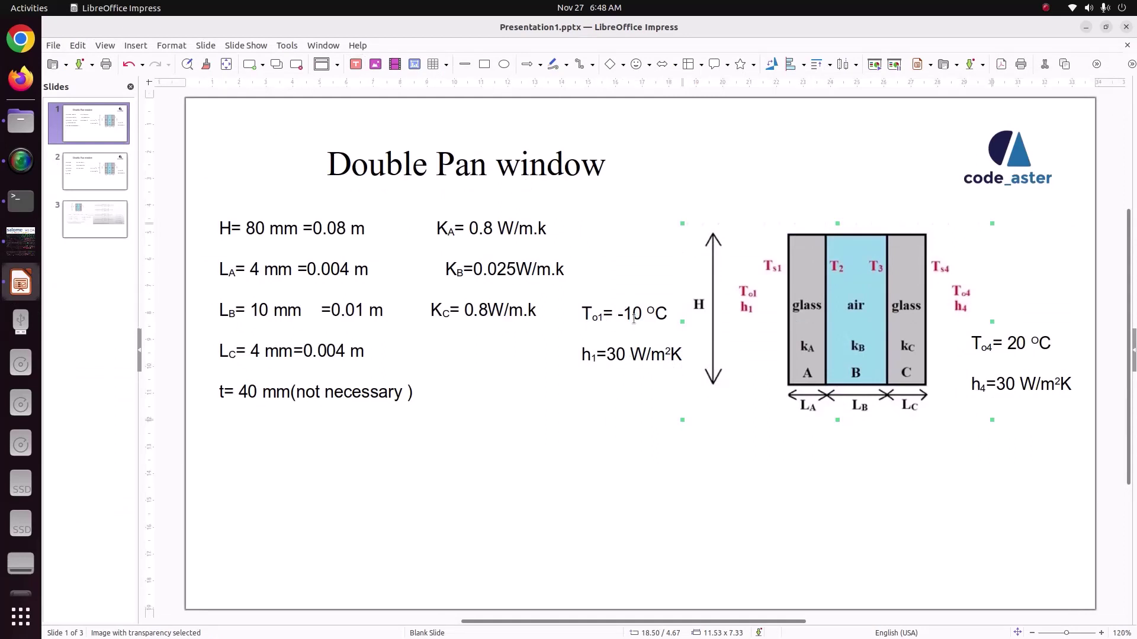
left_click(21, 240)
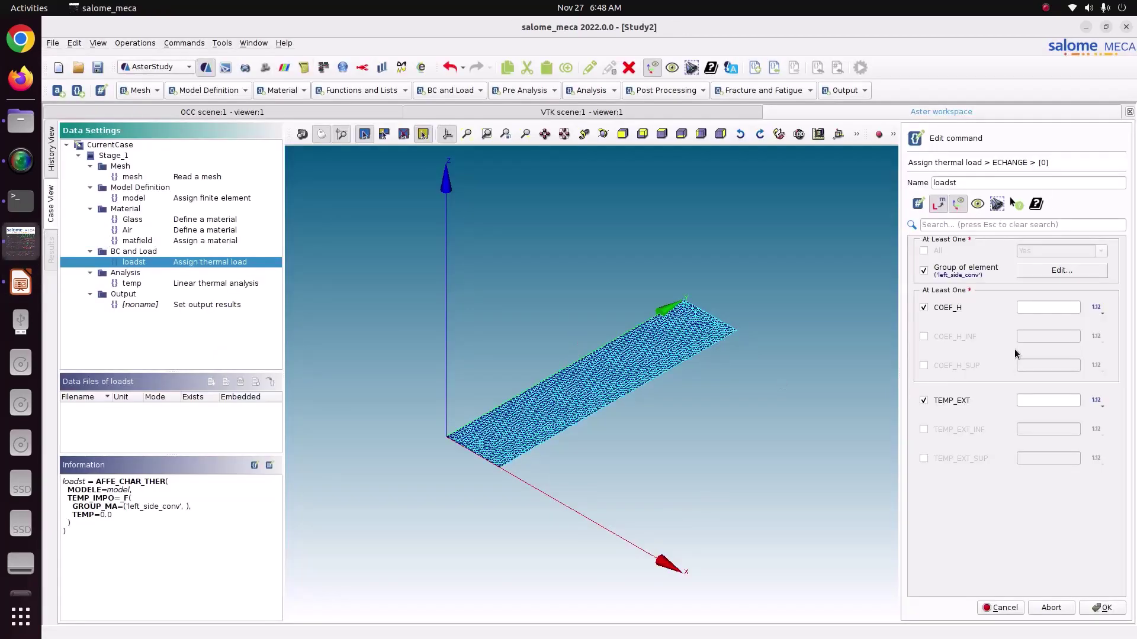
left_click(1029, 401)
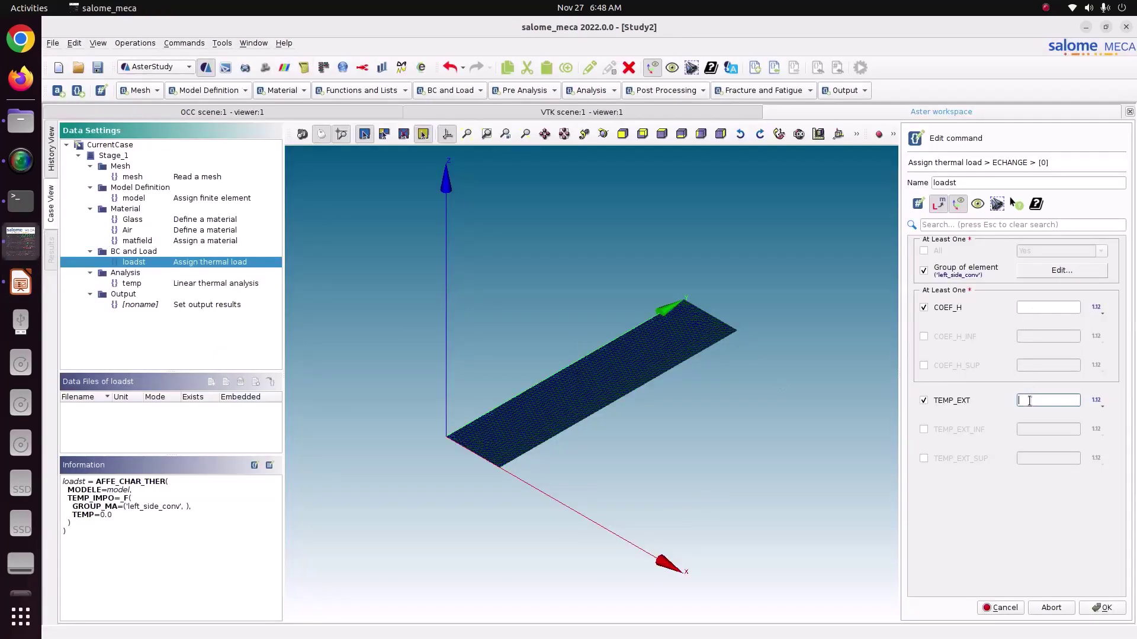
type("-10")
left_click(1034, 309)
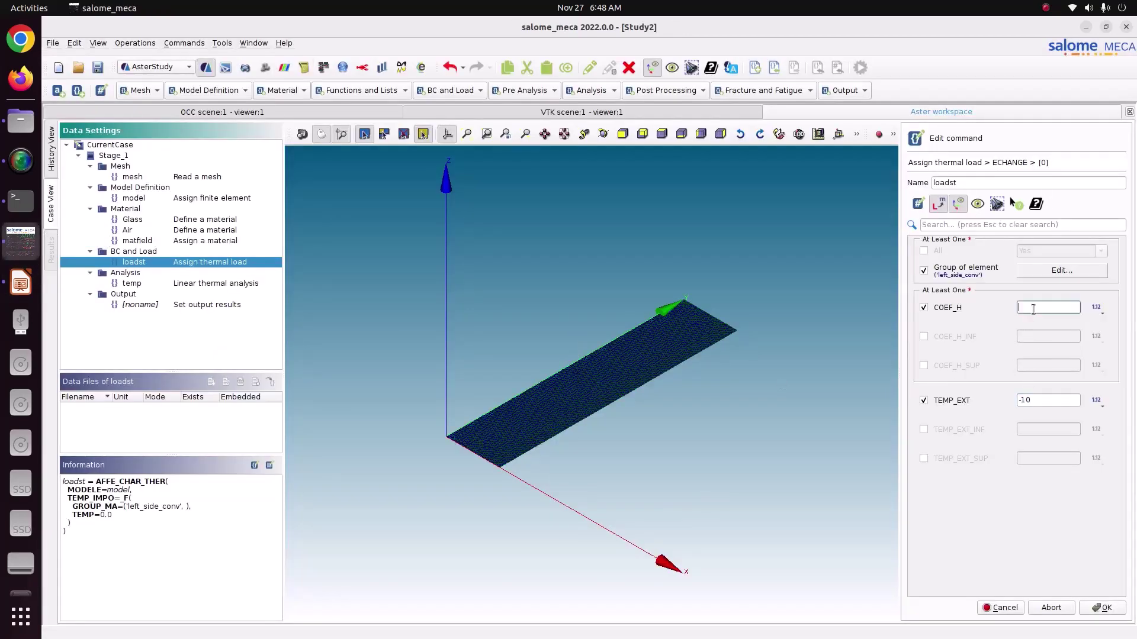
type("30")
left_click(1093, 605)
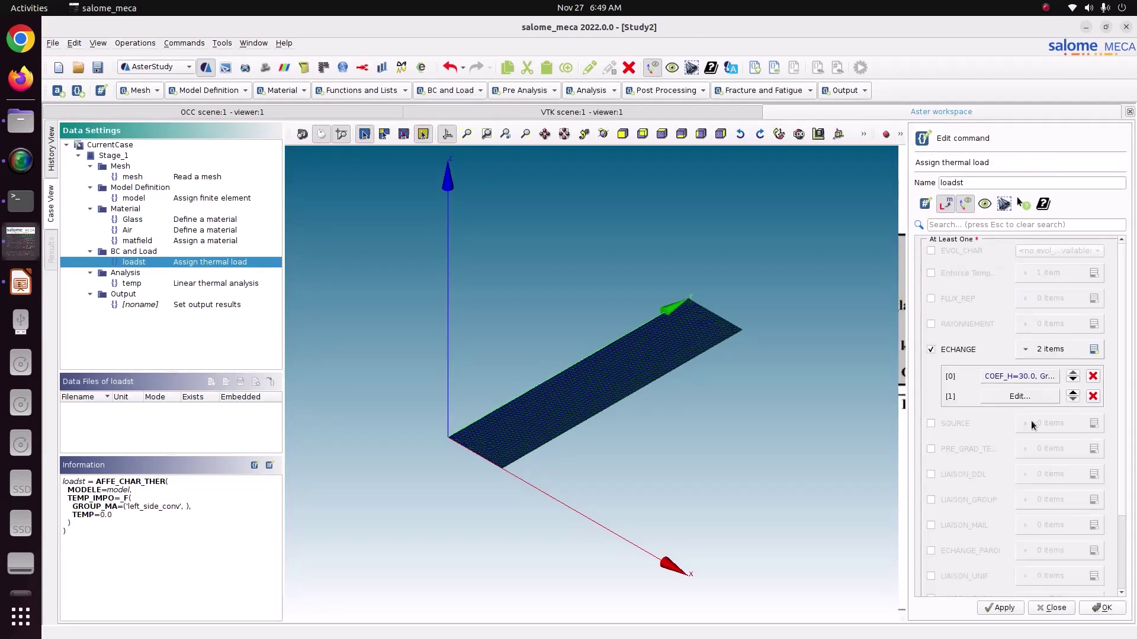
- Restrict the second ECHANGE item to the right_side_conv element group
left_click(1026, 397)
left_click(941, 270)
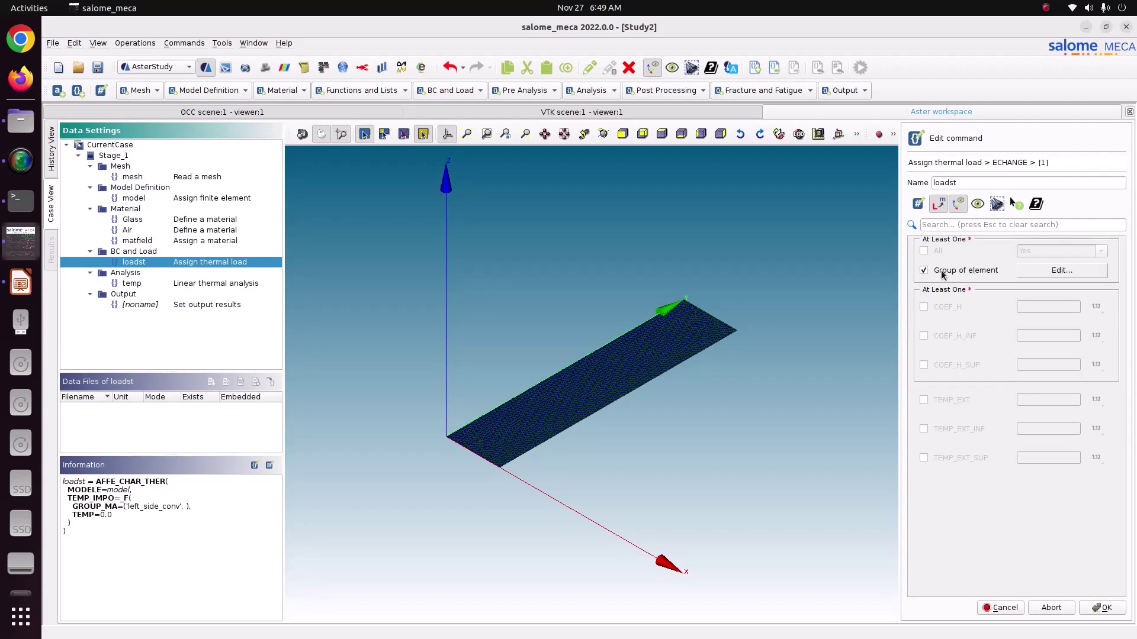
left_click(1022, 272)
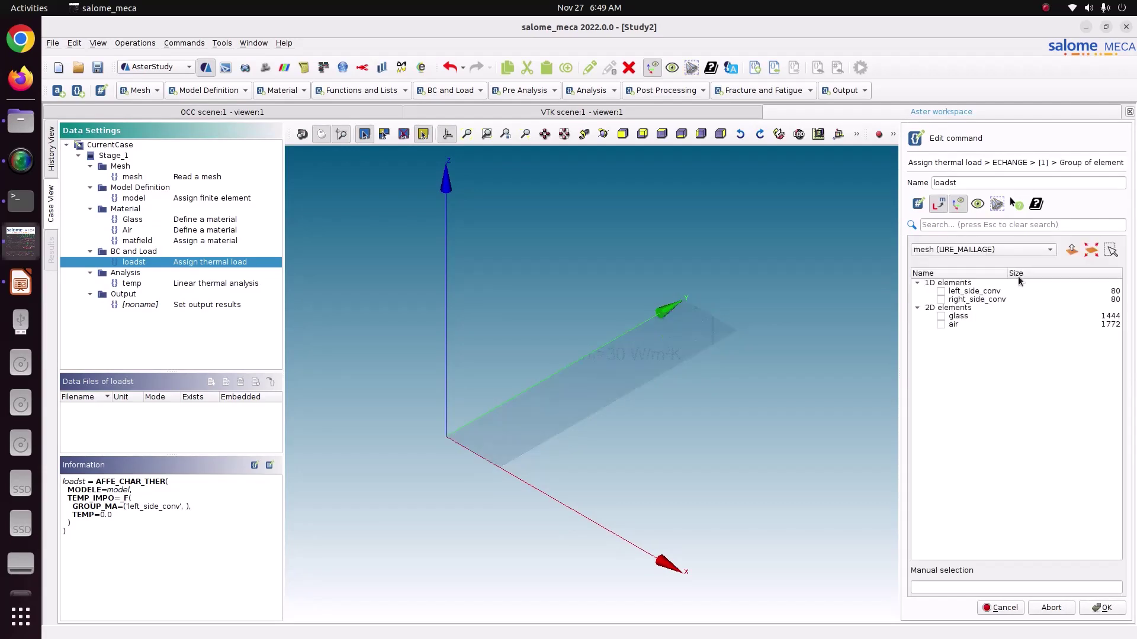
left_click(941, 300)
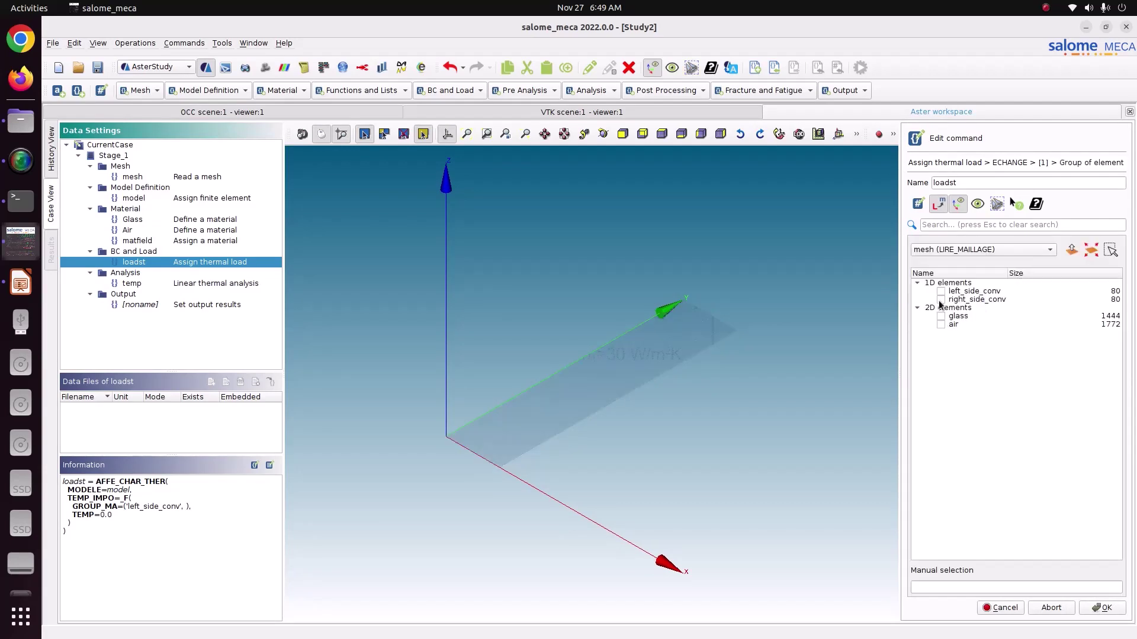
left_click(1118, 610)
- Set the second ECHANGE item's TEMP_EXT to 20 and COEF_H to 30, as given in the LibreOffice Impress presentation
left_click(924, 307)
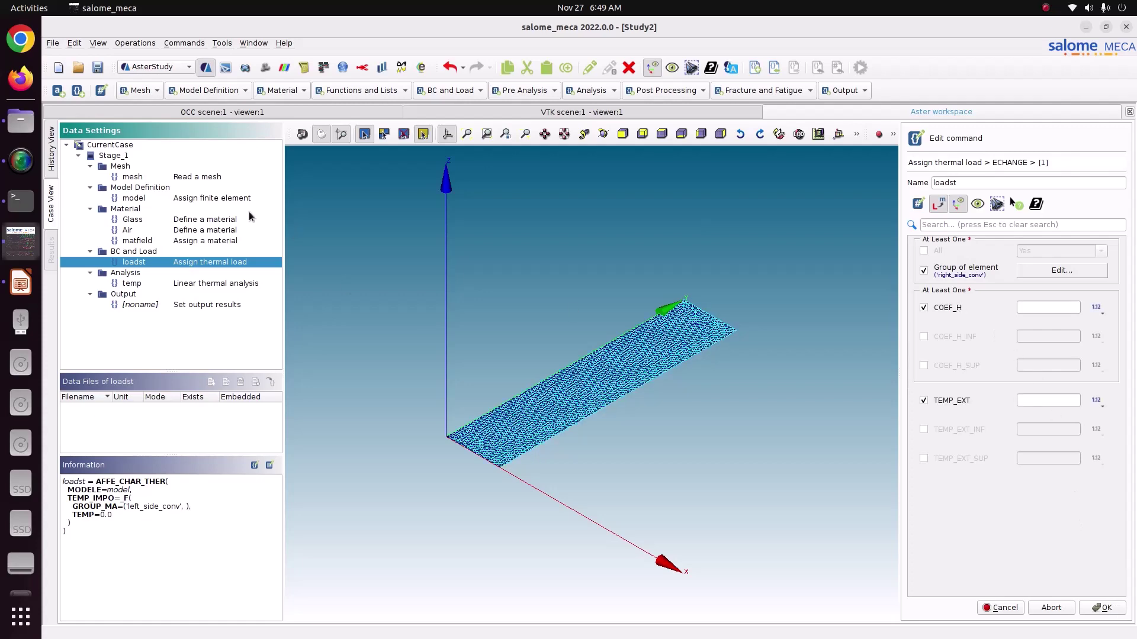
left_click(21, 284)
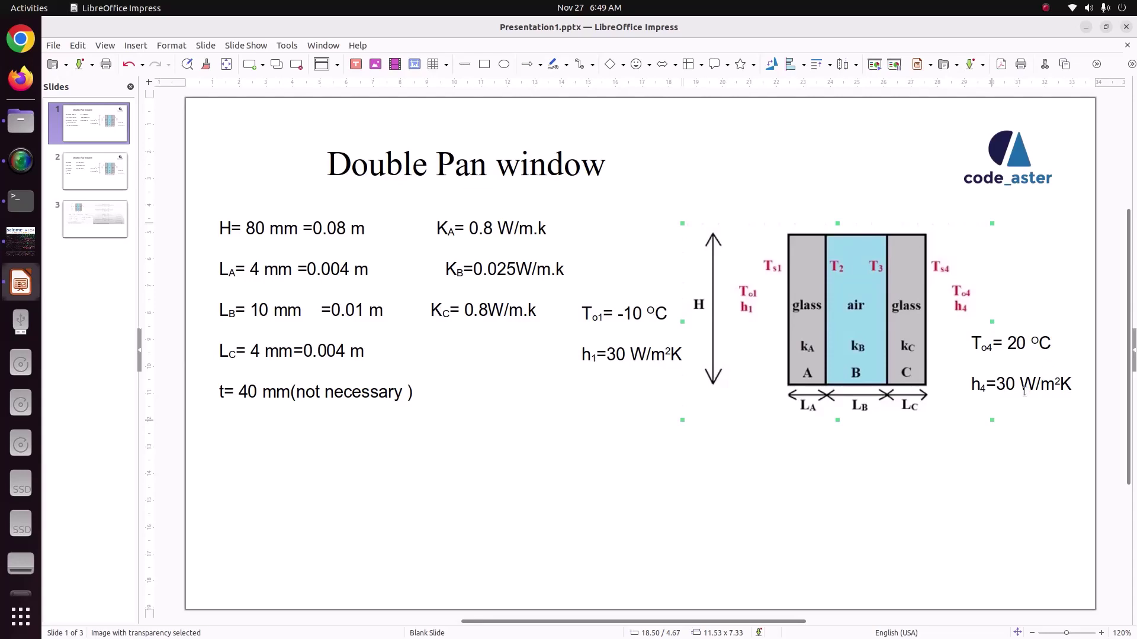
left_click(22, 241)
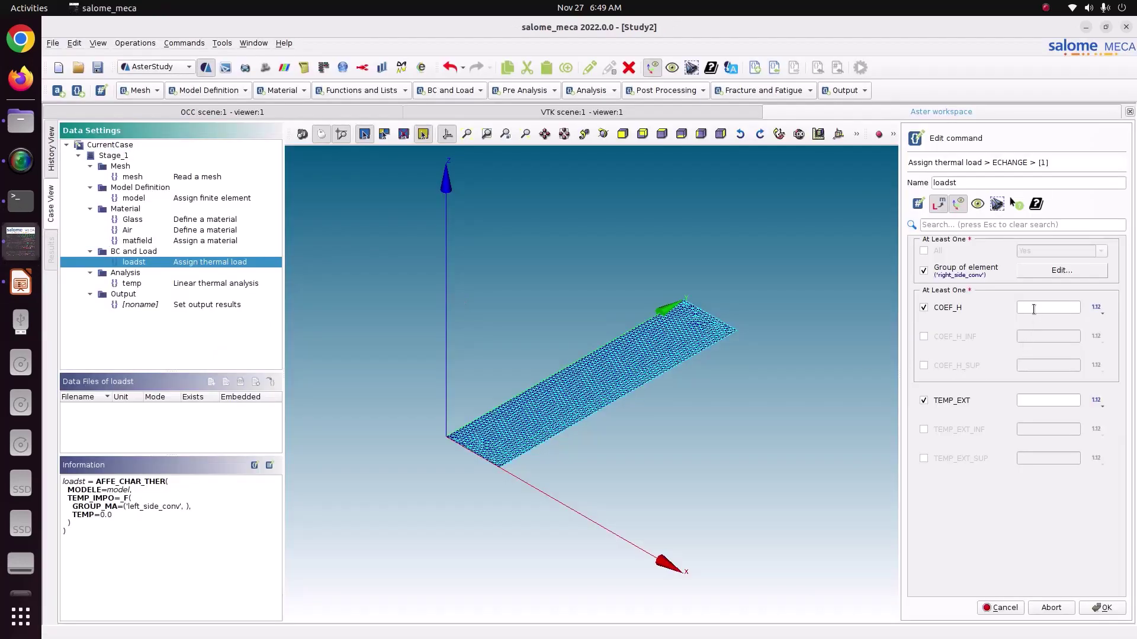
left_click(1036, 400)
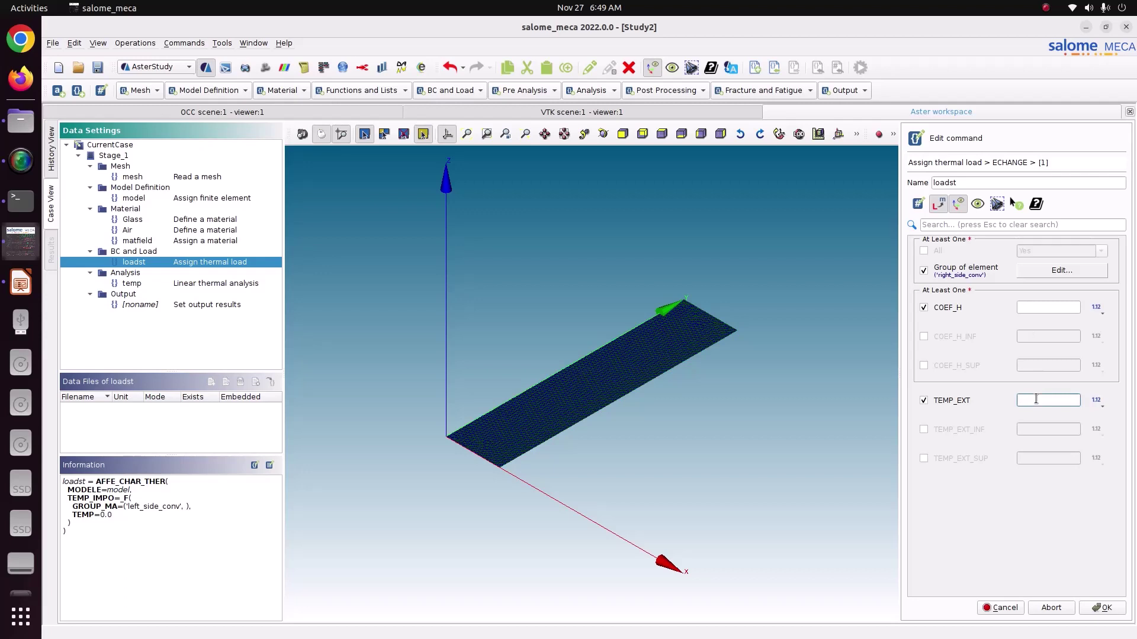
type("20")
left_click(1030, 307)
type("30")
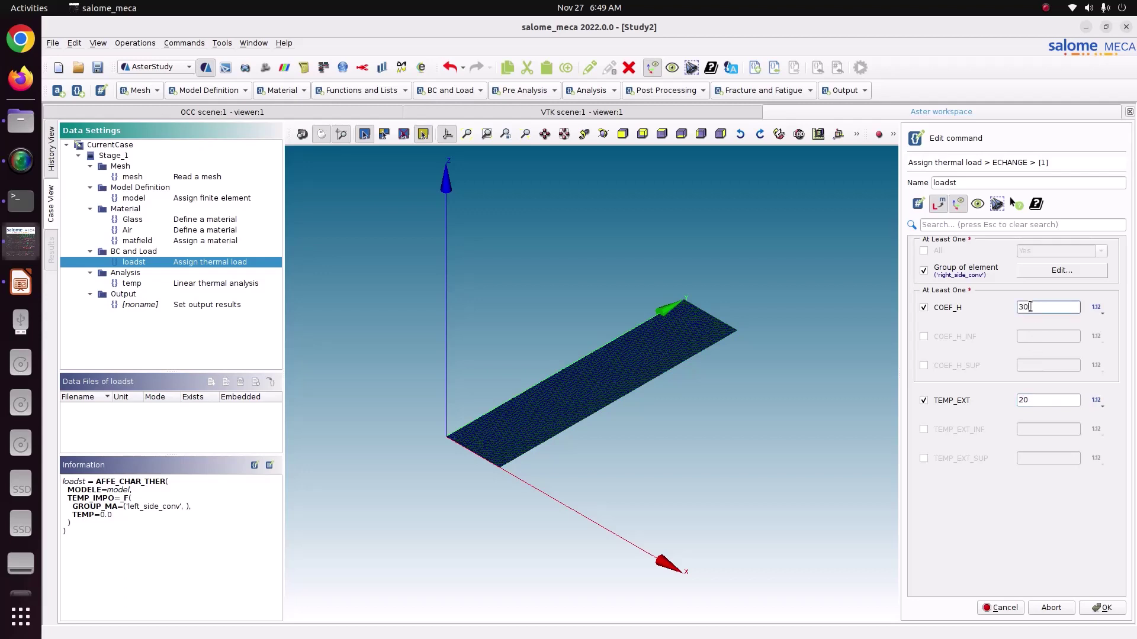
left_click(1096, 606)
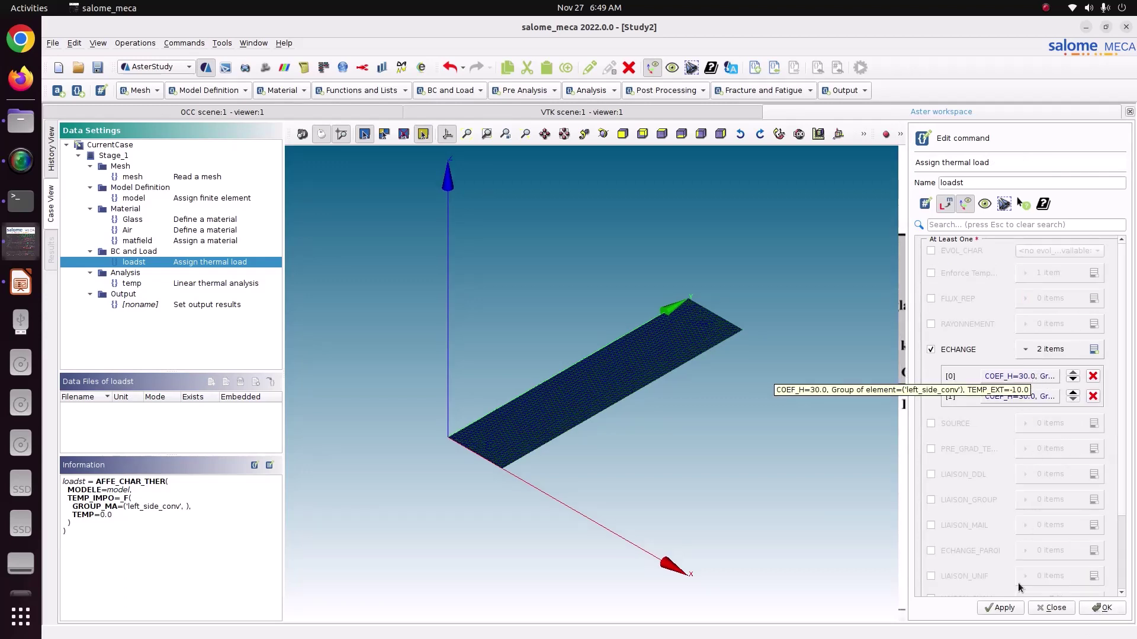
- Apply the loadst exchange conditions, review both sides' values in the command definition and save the load
left_click(1006, 608)
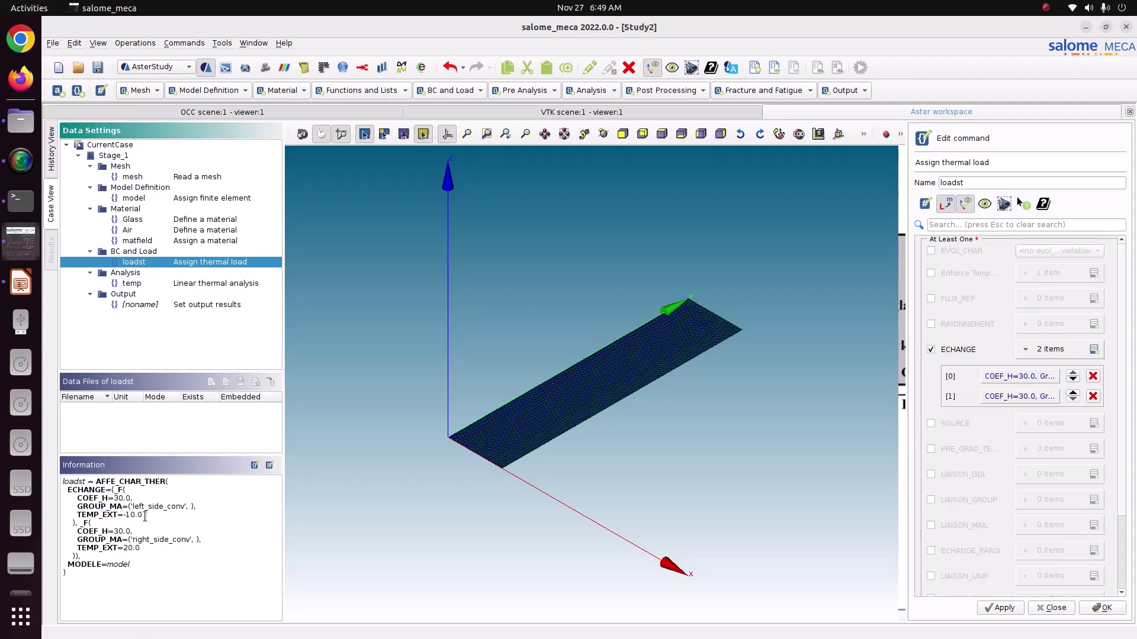
left_click_drag(143, 516, 123, 516)
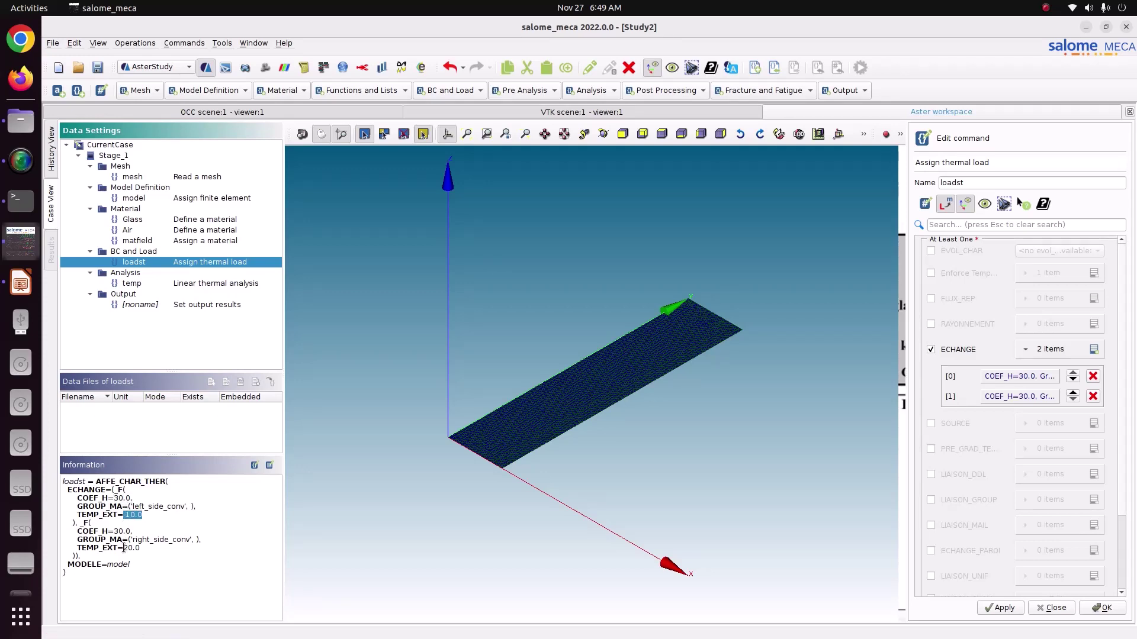
left_click(112, 532)
left_click(997, 608)
left_click(1119, 611)
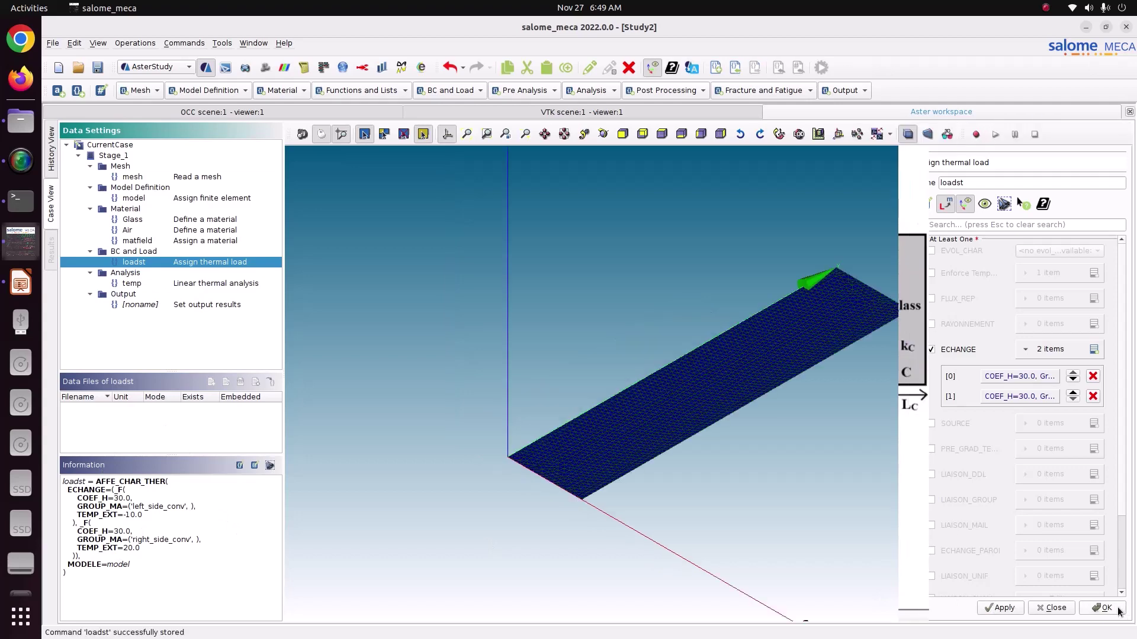
- Review the temp linear thermal analysis, checking that its load item uses loadst, and save the command
left_click(131, 284)
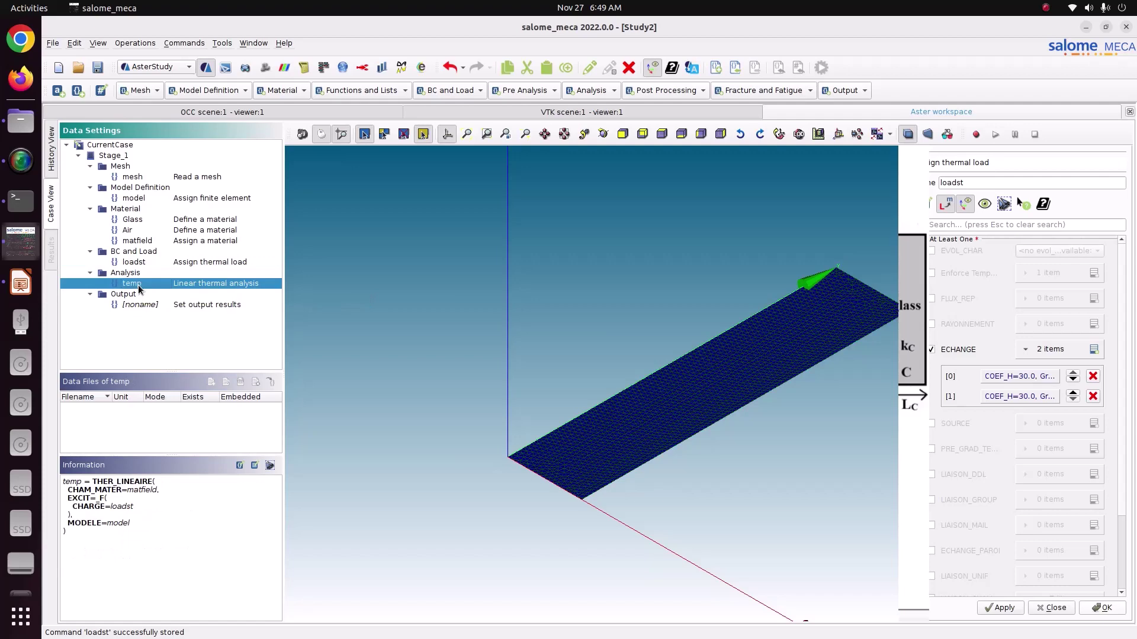
double_click(138, 286)
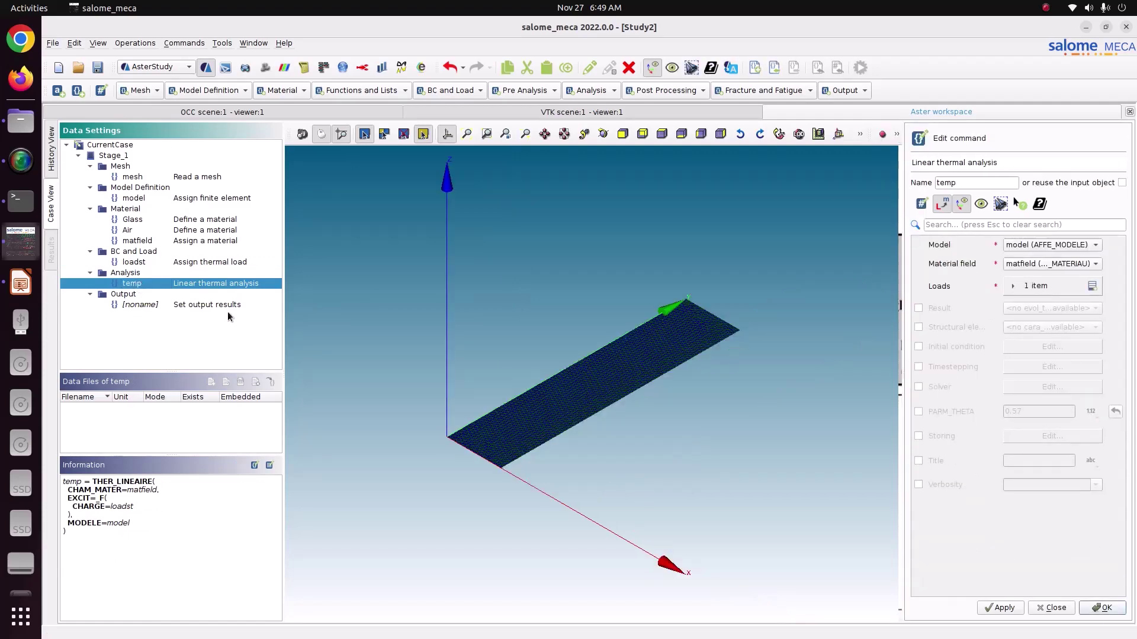
left_click(1053, 287)
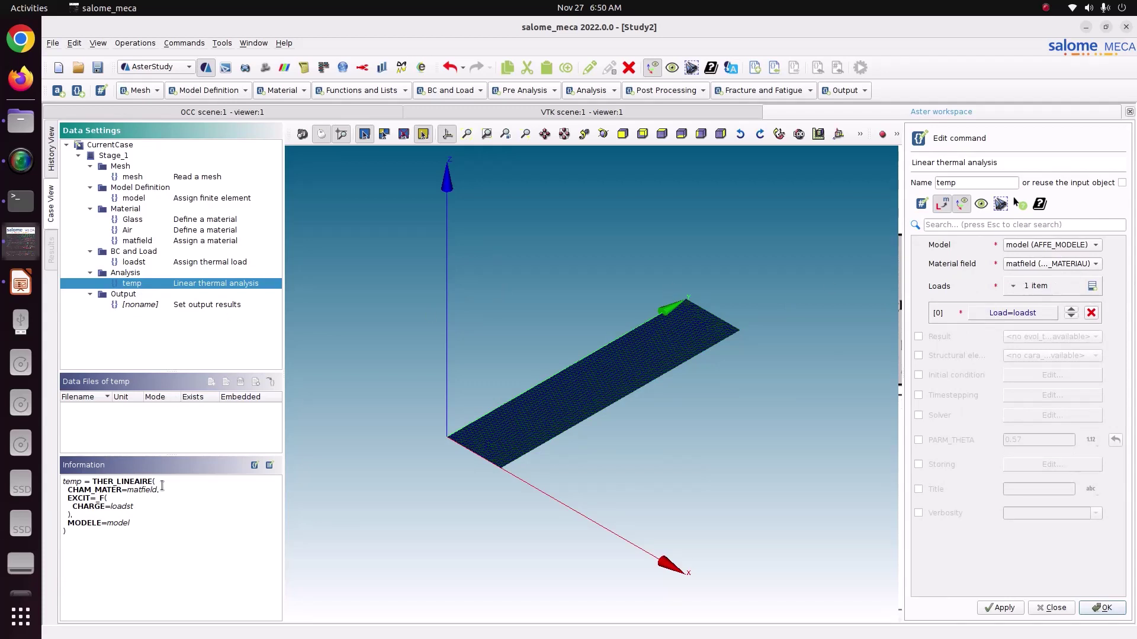
left_click(1000, 605)
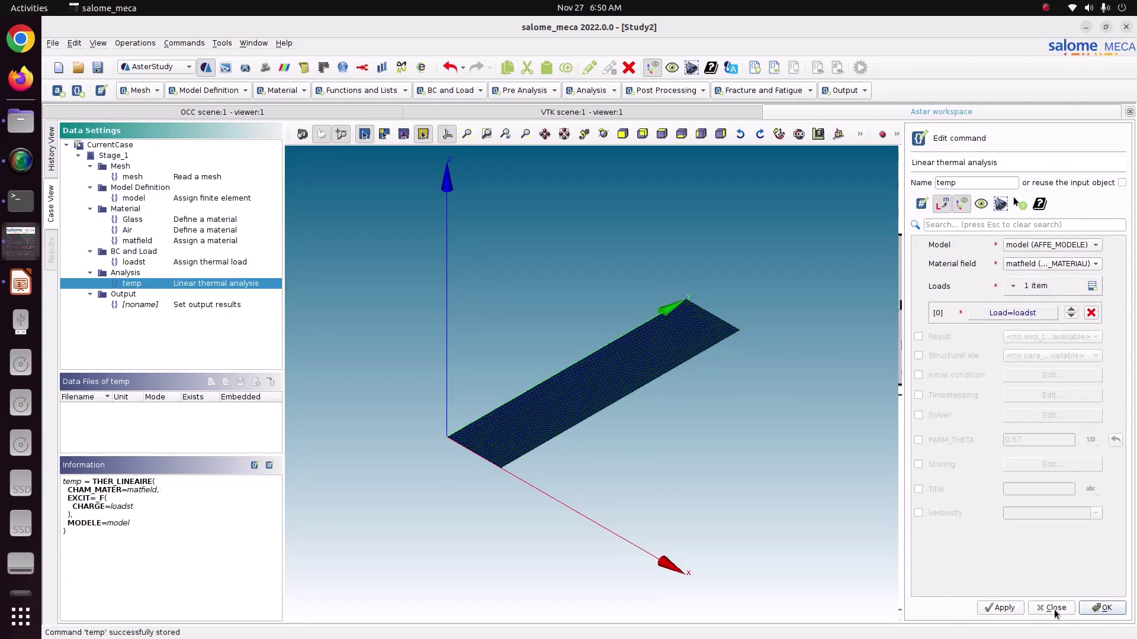
left_click(1085, 609)
- Review the output command that writes temp to result_thermal.rmed in Med format, accept it and save the study
double_click(179, 304)
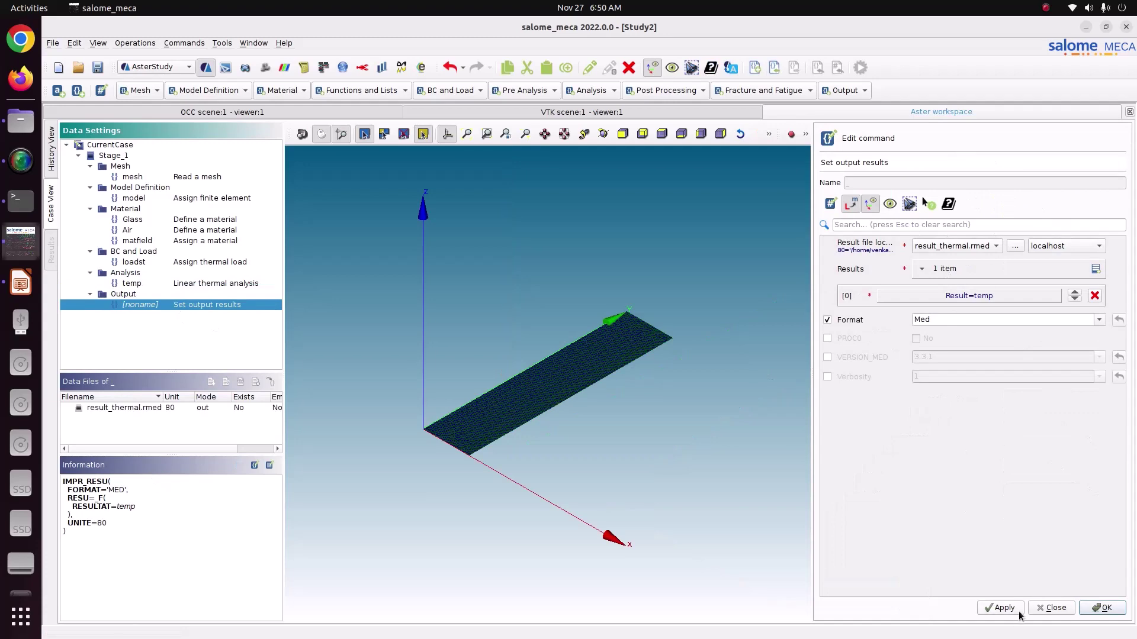
left_click(1092, 608)
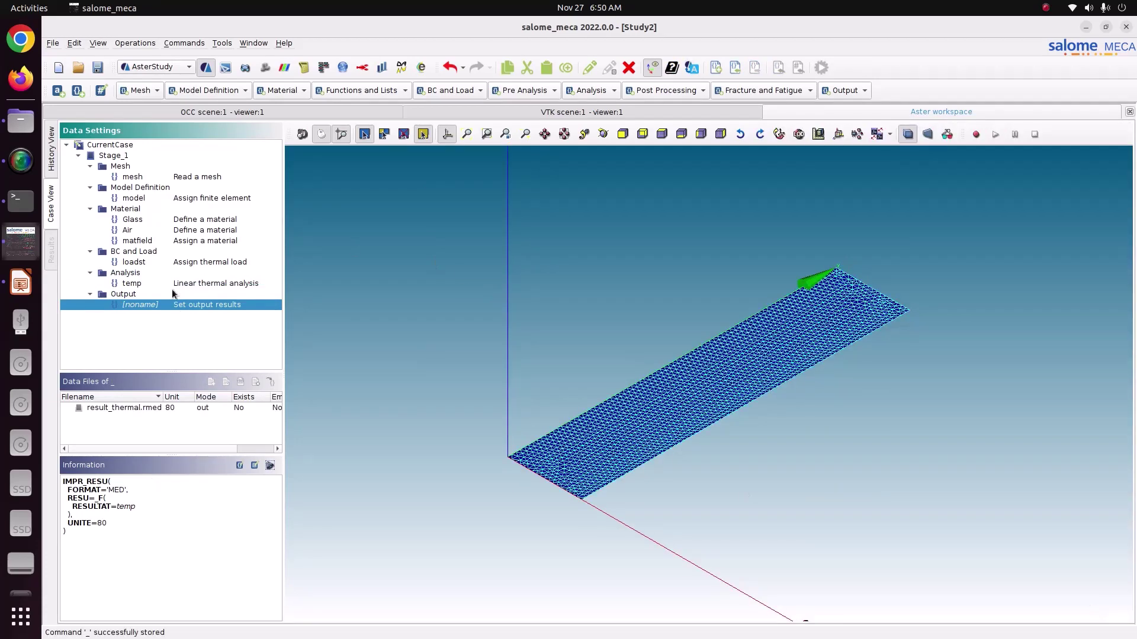
left_click(98, 67)
- Include Stage_1 in the run, set auto refresh to 5s and run the calculation on localhost
left_click(52, 167)
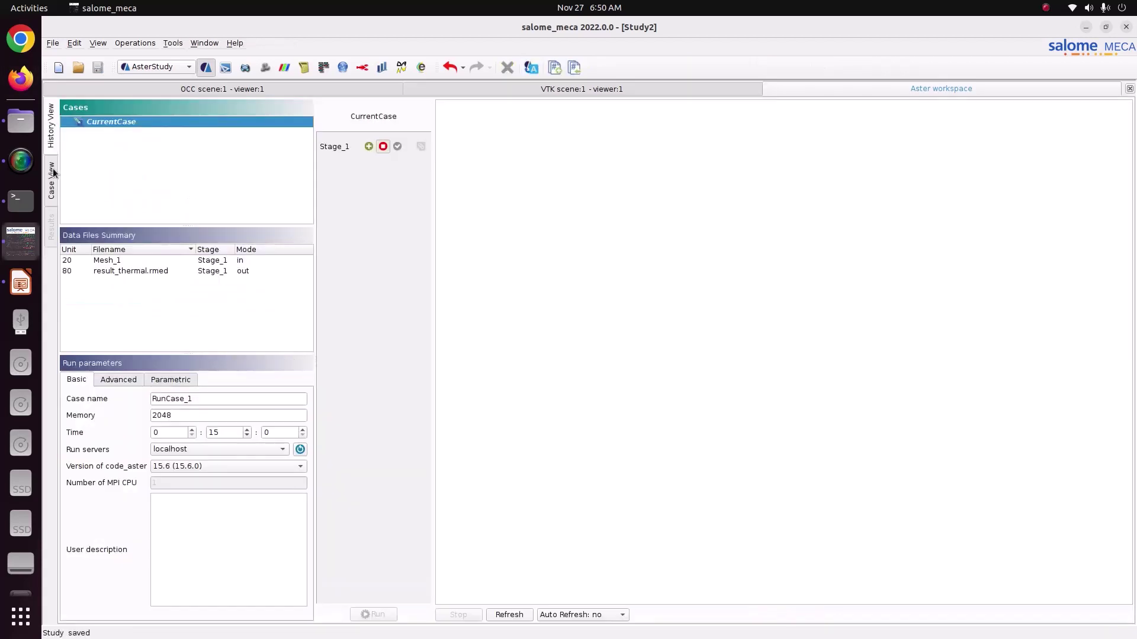
left_click(368, 147)
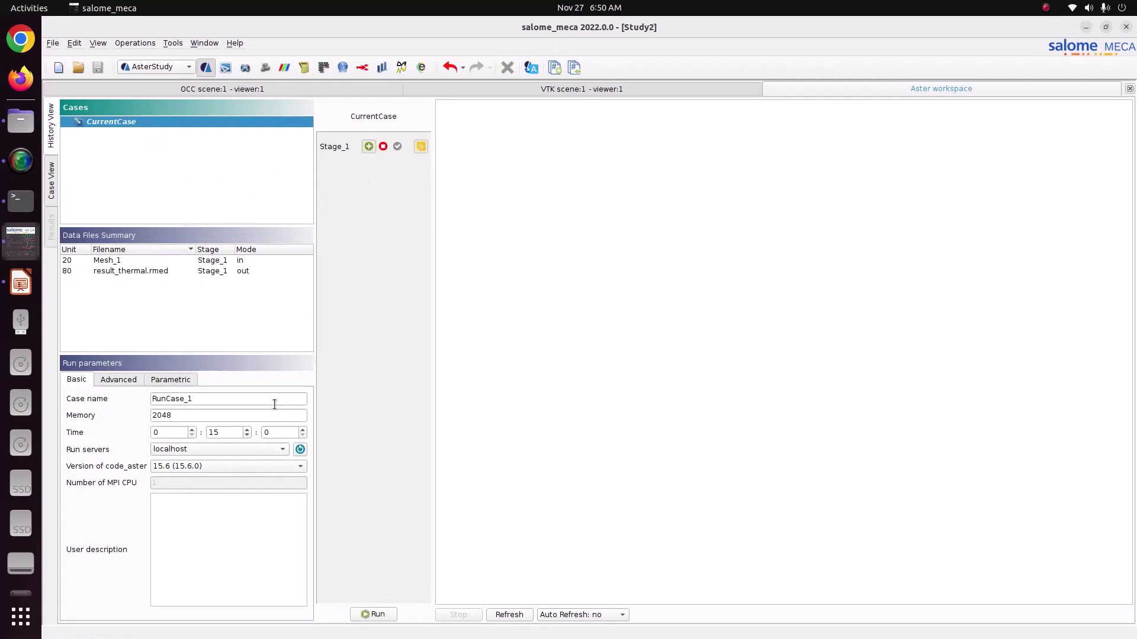
double_click(221, 434)
left_click(586, 615)
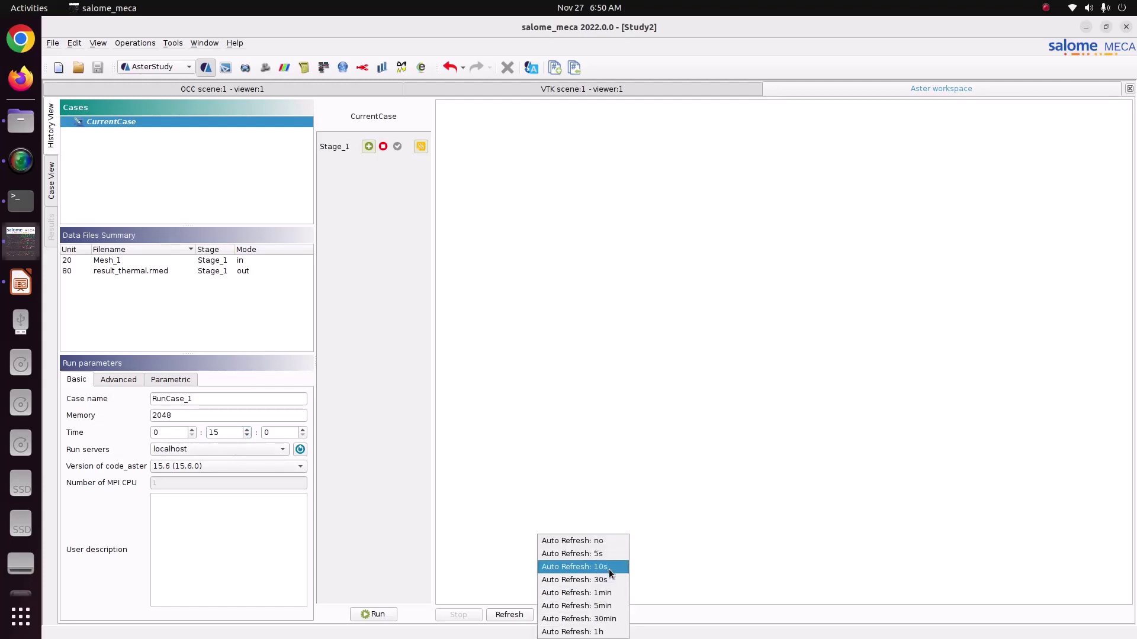
left_click(610, 561)
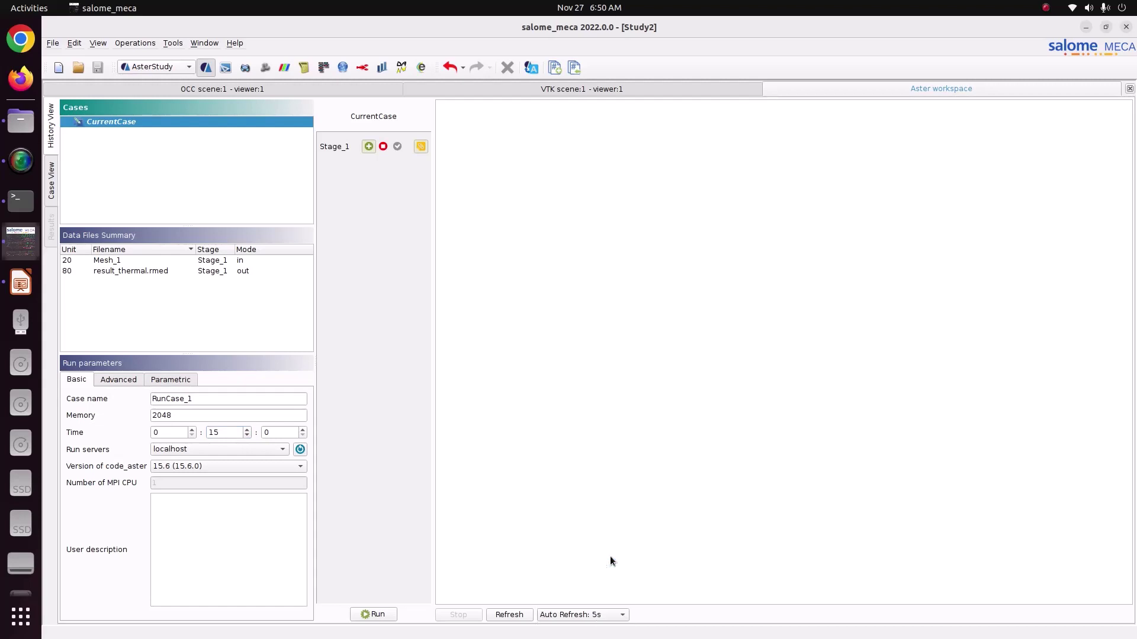
left_click(382, 616)
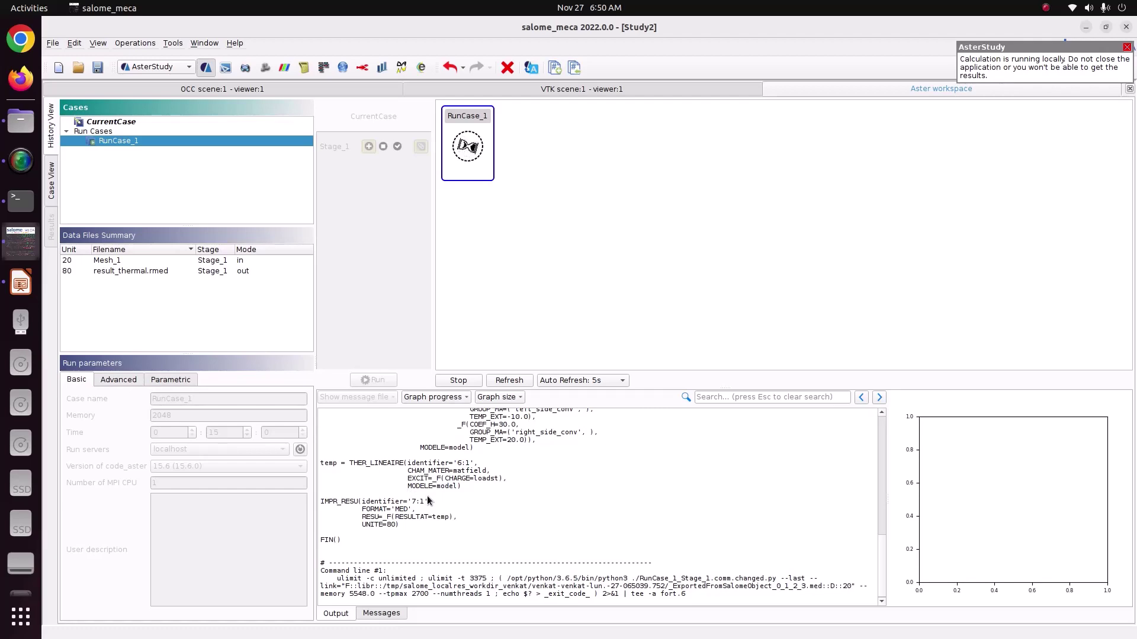
- Examine RunCase_1's output messages down to the job diagnostic and the command timing table
scroll(427, 495, "up", 12)
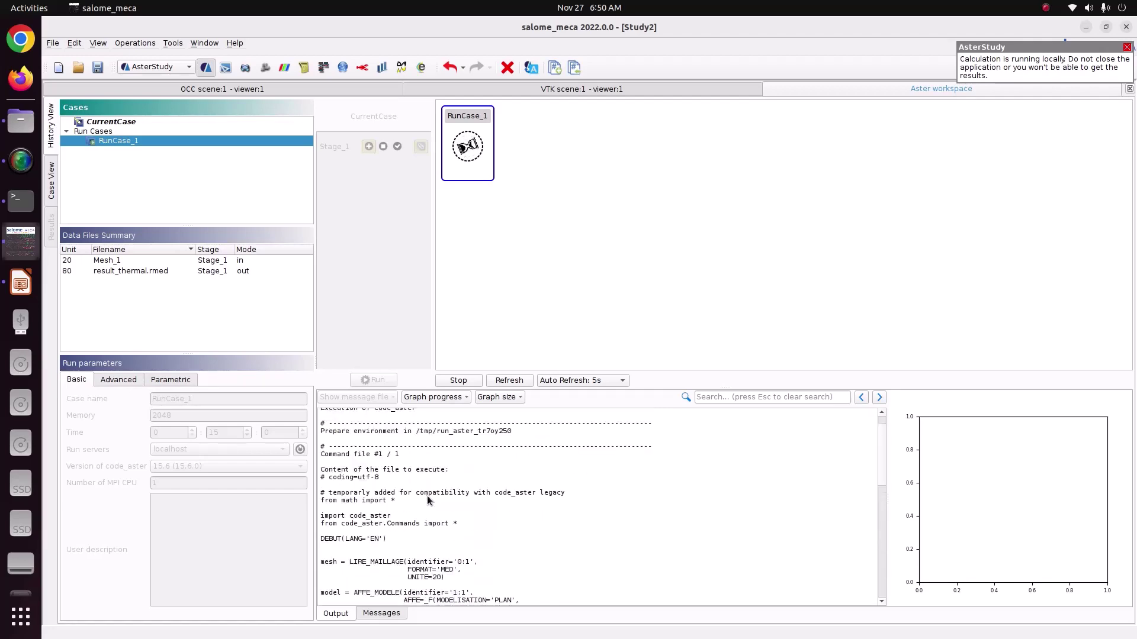
scroll(428, 496, "down", 6)
scroll(428, 499, "down", 5)
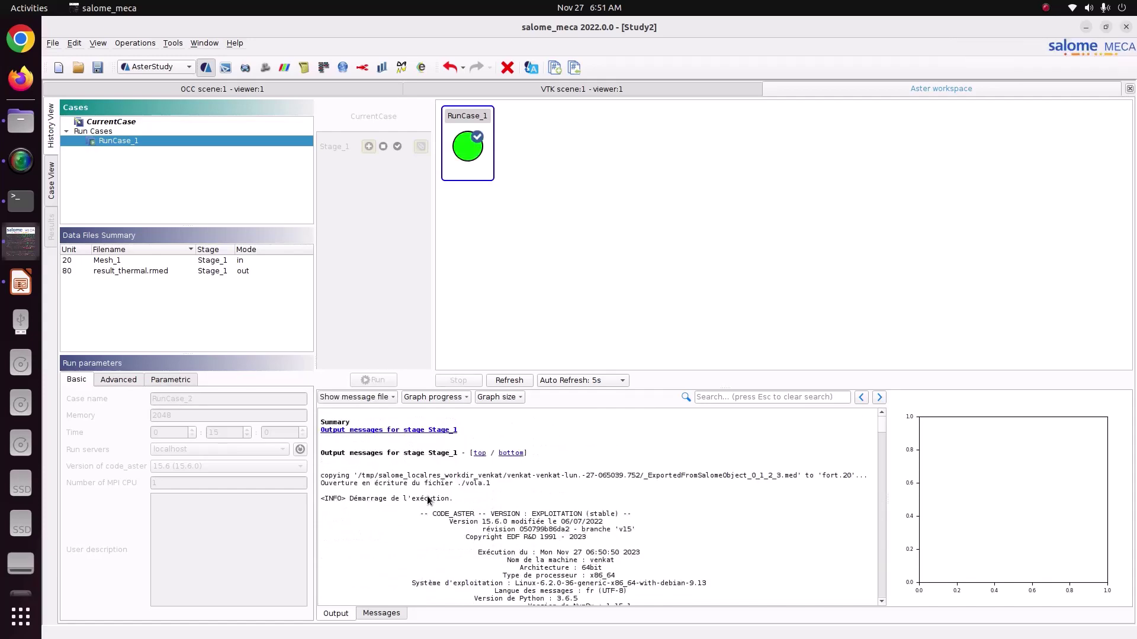
scroll(427, 496, "down", 10)
left_click_drag(885, 441, 883, 614)
left_click_drag(338, 538, 443, 548)
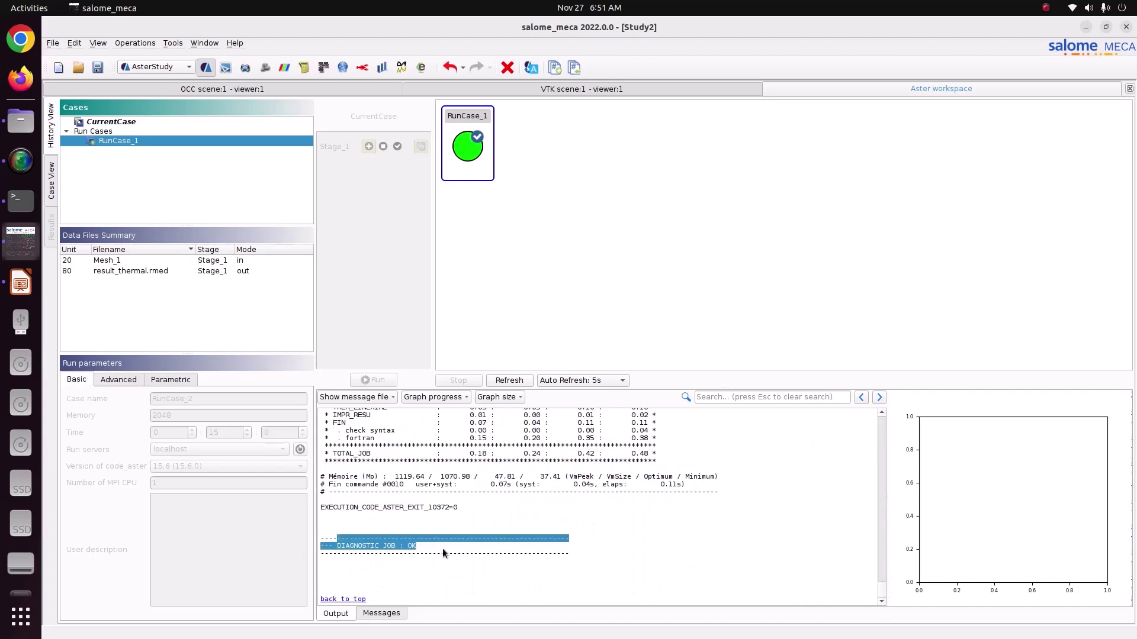
scroll(453, 551, "up", 5)
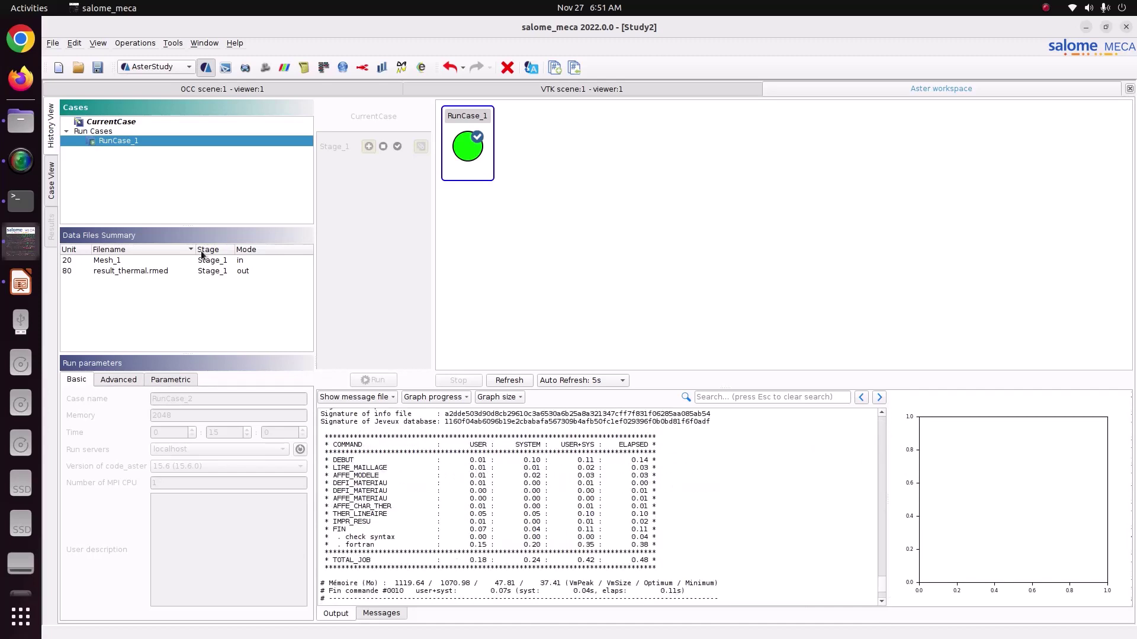
- Save the study and switch to the ParaVIS module
left_click(101, 69)
left_click(152, 68)
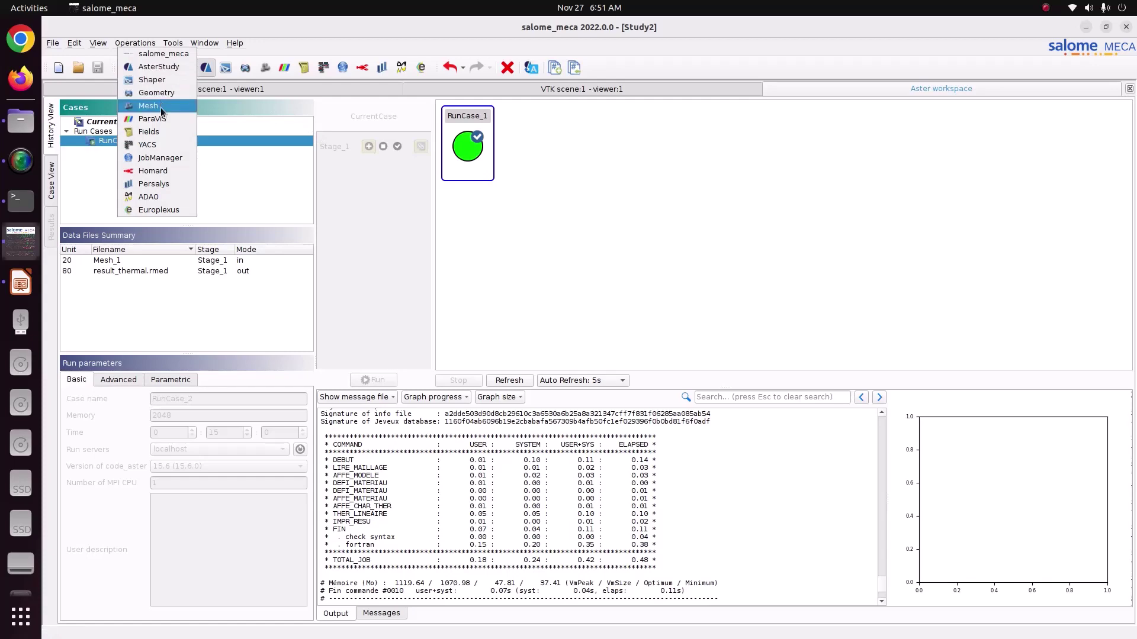
key("Escape")
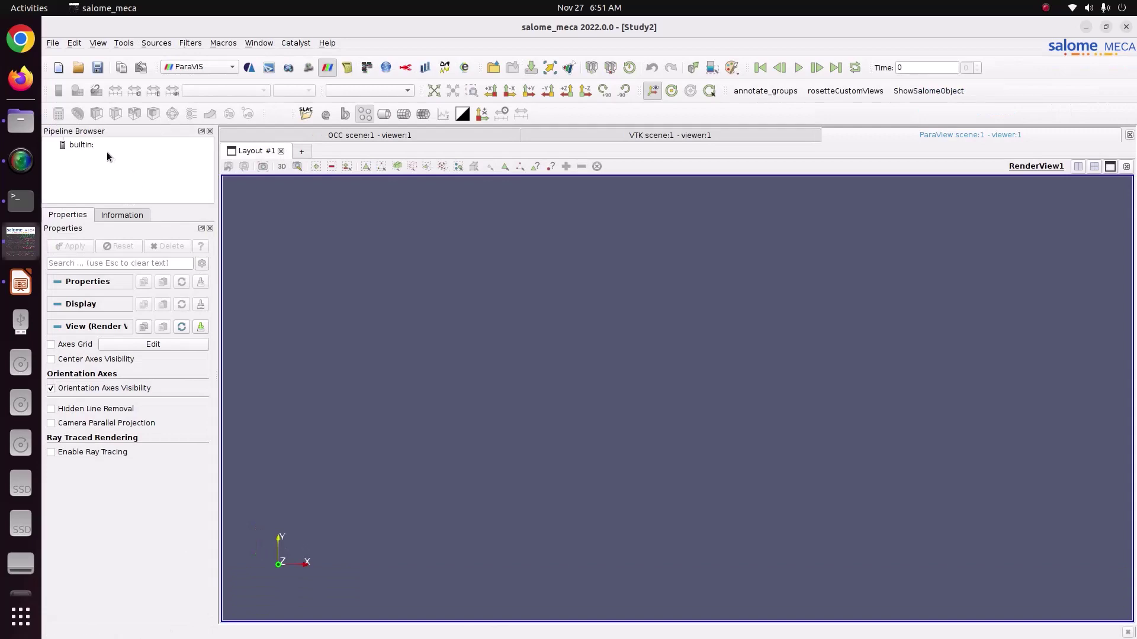
- Open result_thermal.rmed from the CODE_ASTER/36_double_pan_window folder and load its temperature field into the render view
left_click(89, 144)
right_click(91, 144)
left_click(109, 148)
left_click(376, 251)
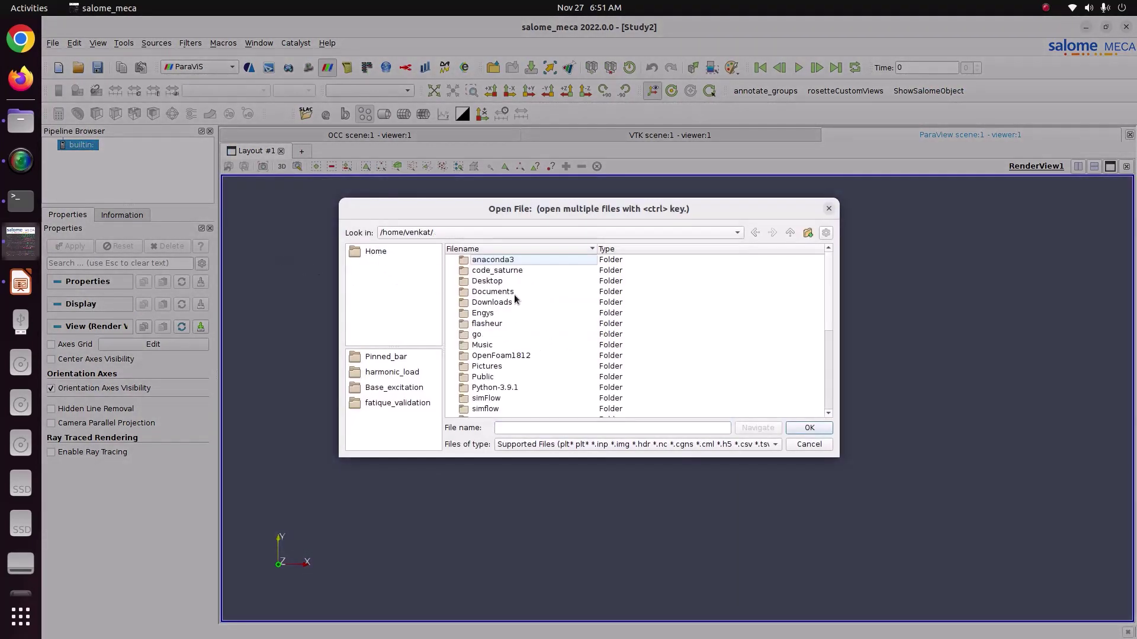
double_click(498, 368)
double_click(496, 270)
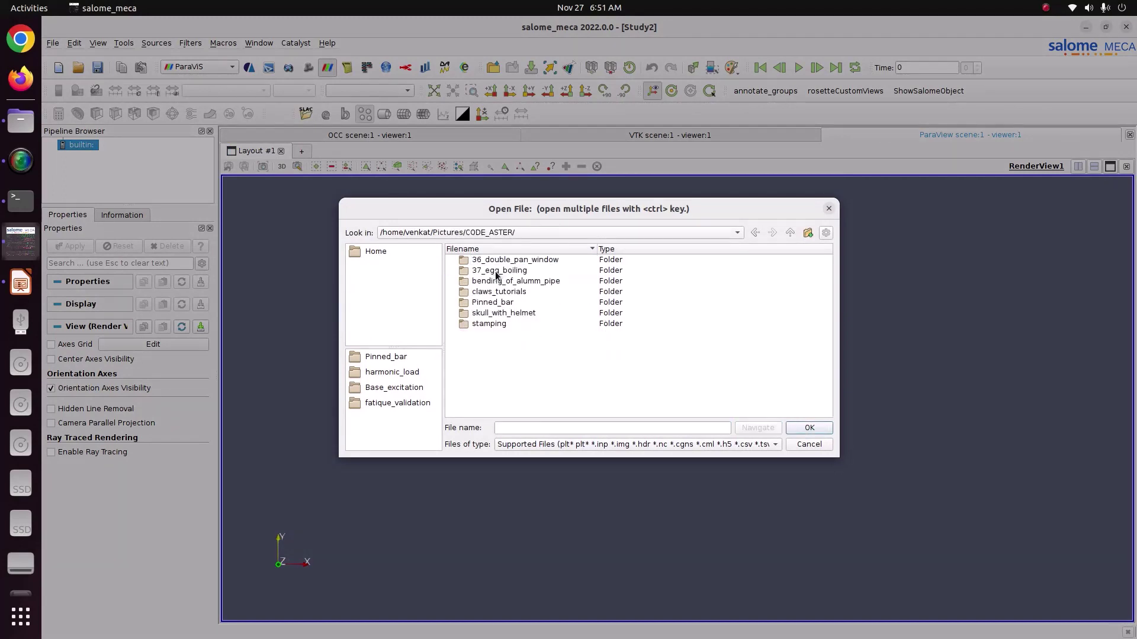
double_click(501, 261)
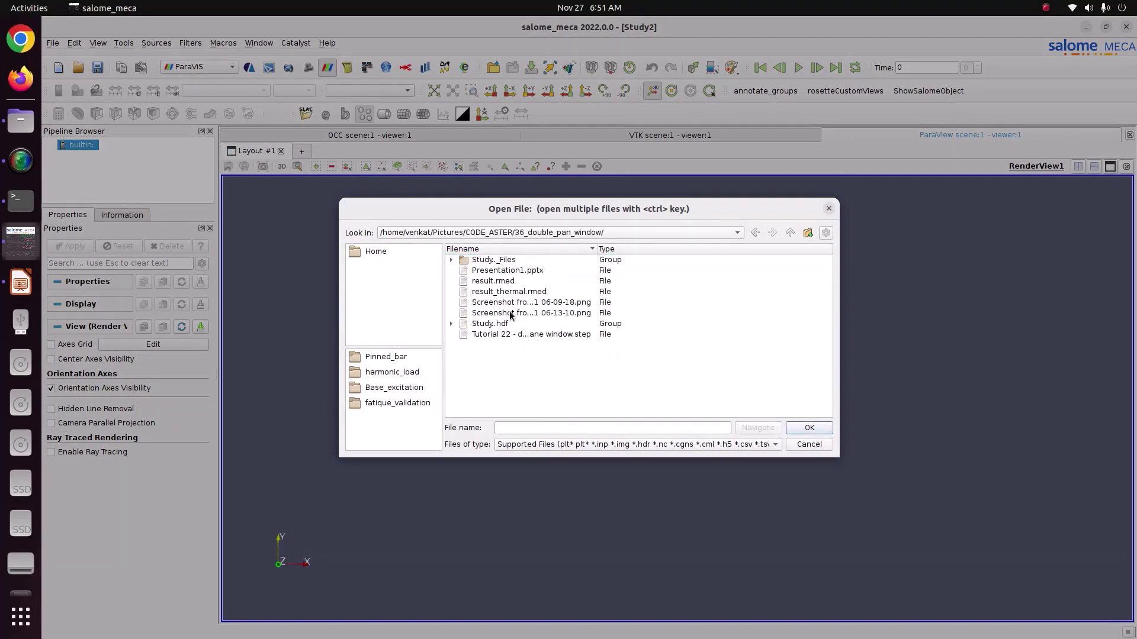
left_click(482, 292)
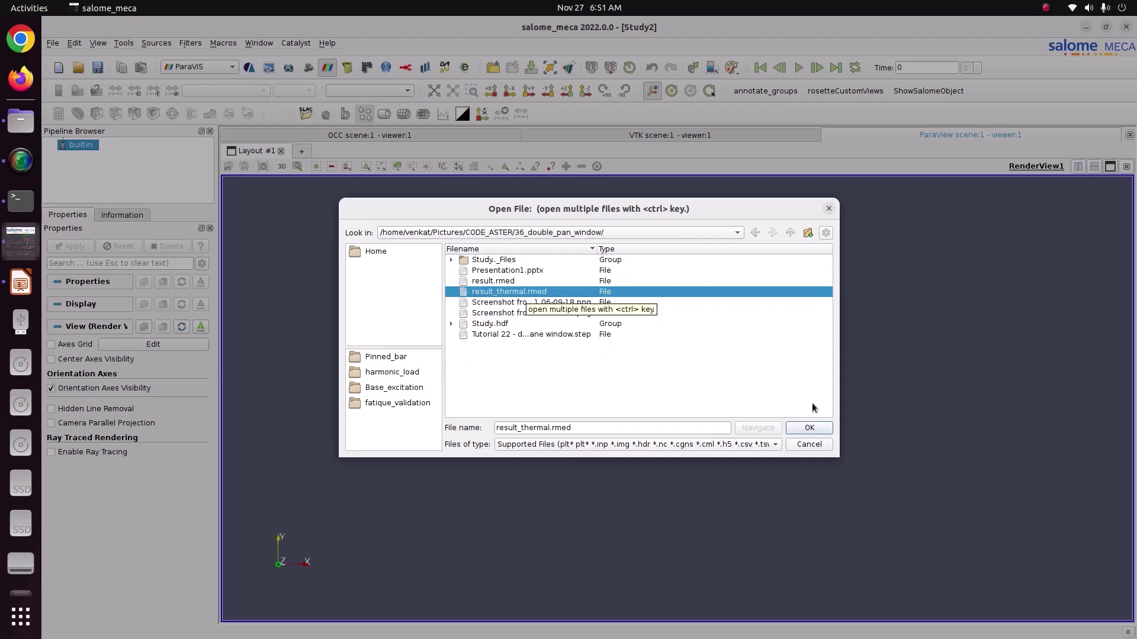
left_click(812, 428)
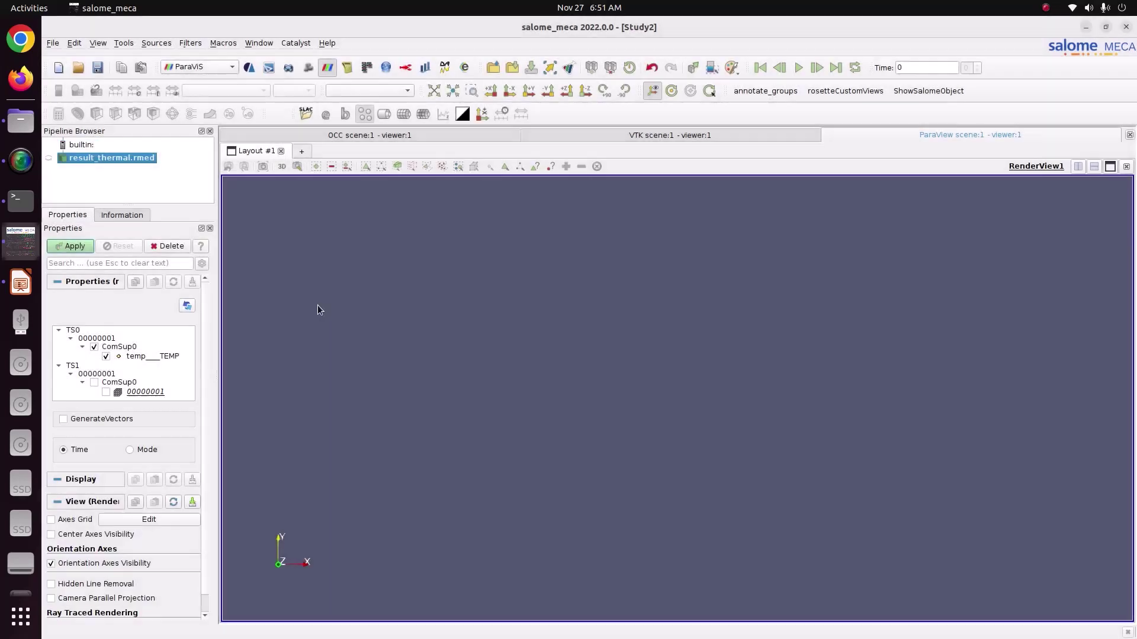
left_click(83, 250)
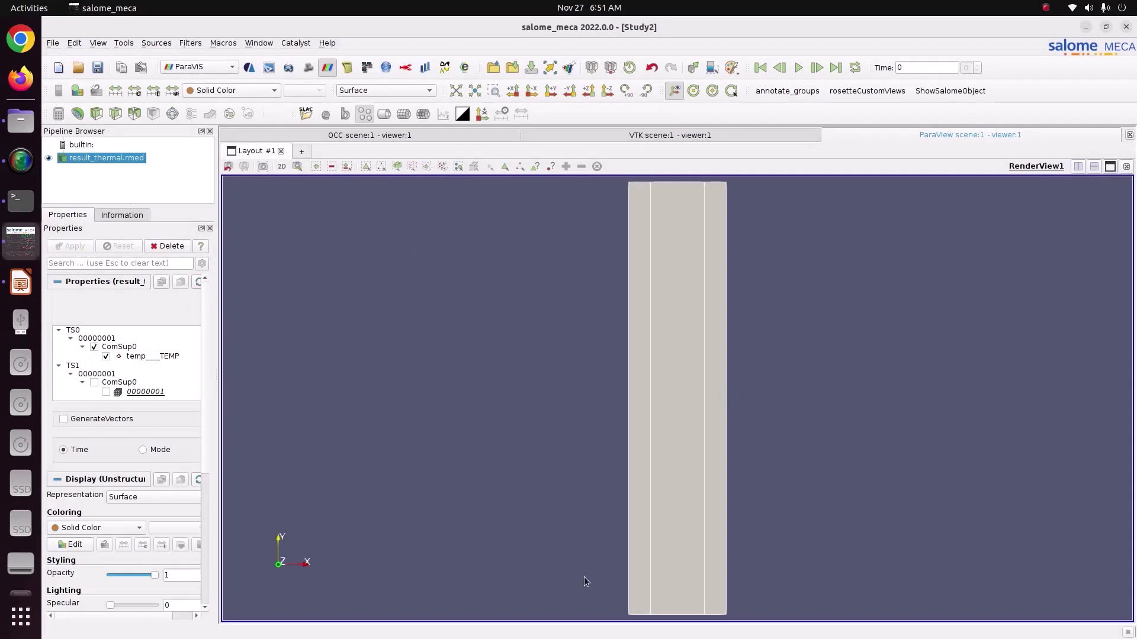
- Colour the result by temp____TEMP and move the colour legend to the upper left of the render view
left_click(248, 90)
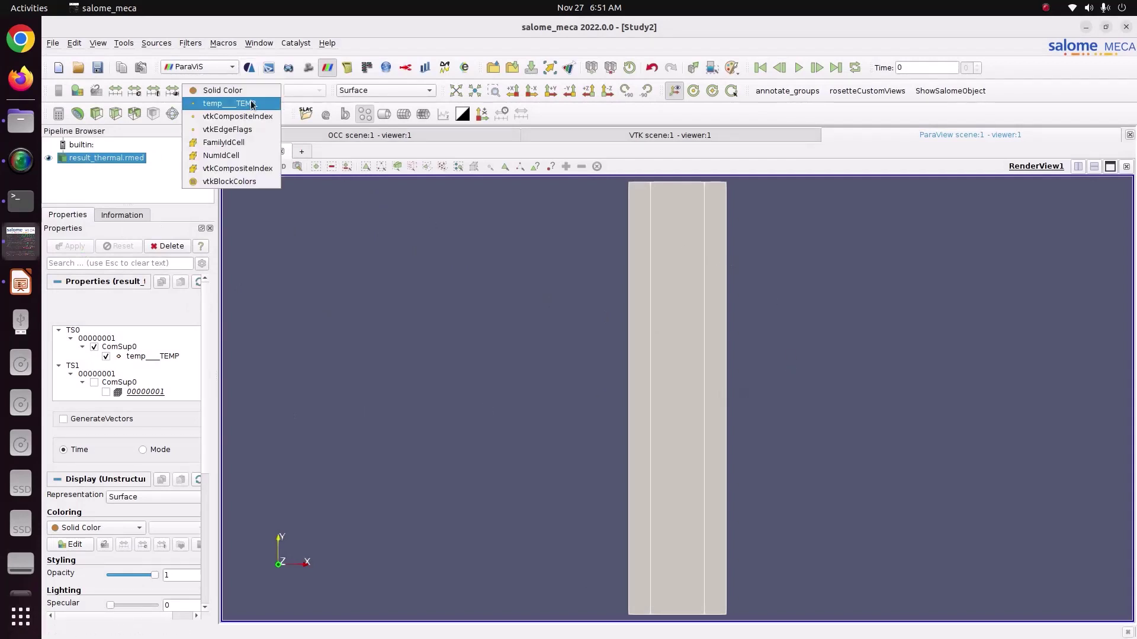
left_click(230, 103)
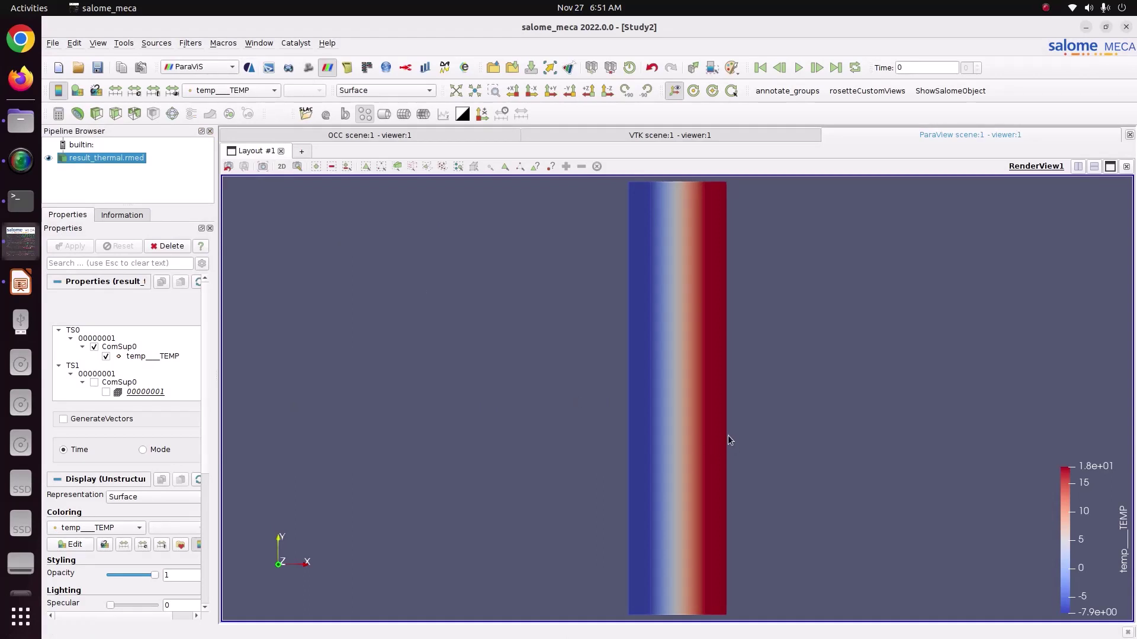
scroll(727, 436, "down", 5)
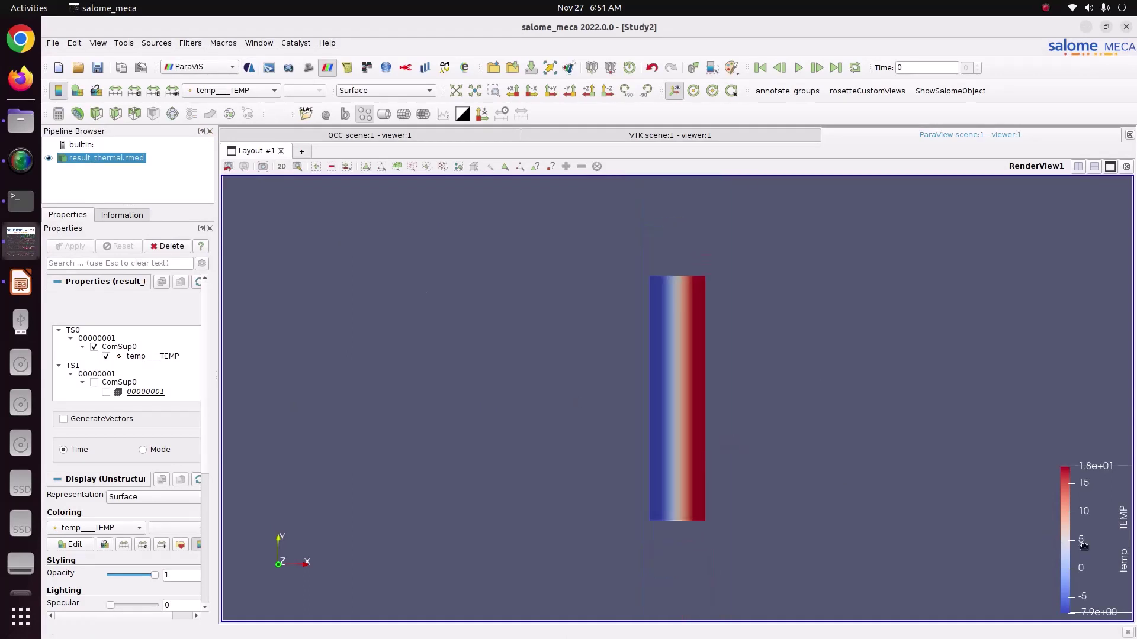
left_click_drag(1084, 546, 279, 305)
scroll(692, 344, "up", 3)
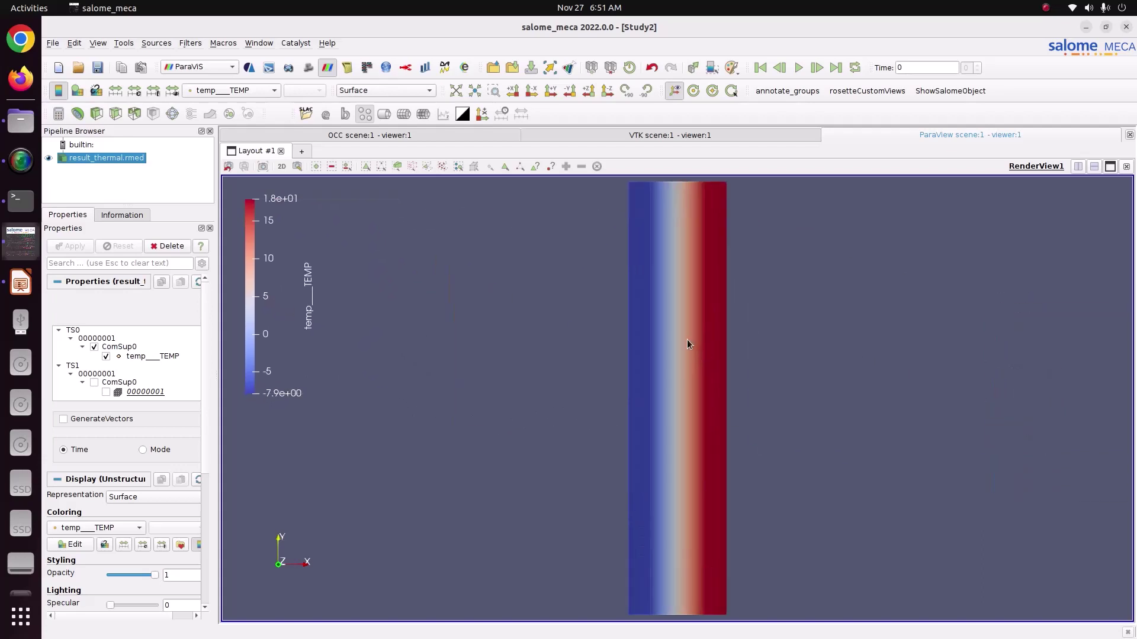
scroll(687, 339, "down", 1)
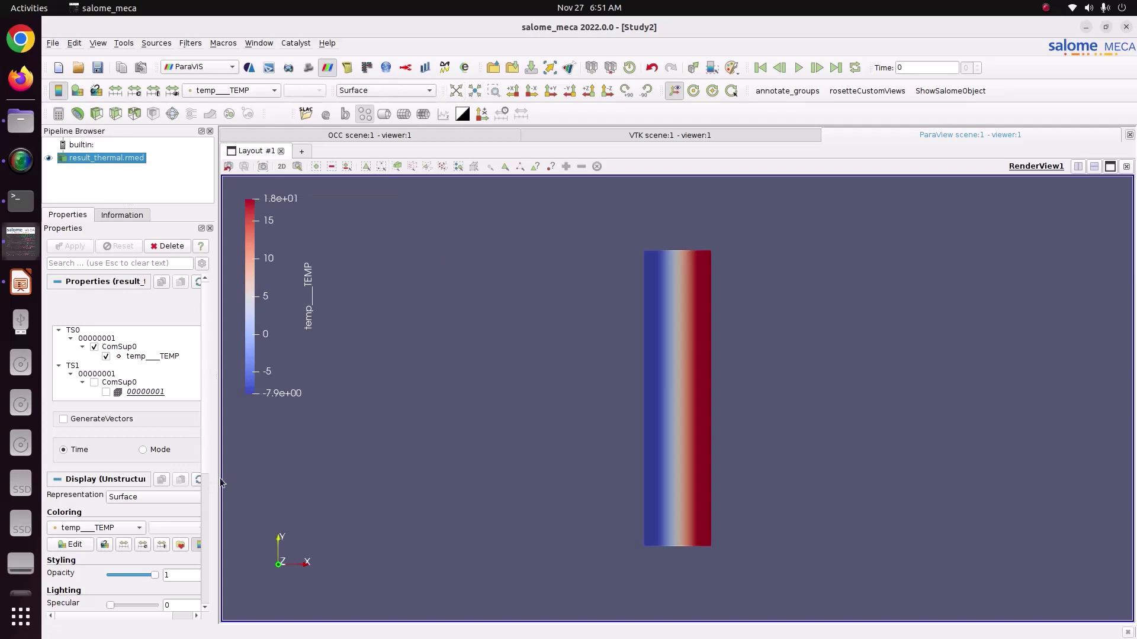
- Apply the Blue to Red Rainbow preset from the Rainbow group to the temperature colouring
left_click_drag(217, 476, 263, 477)
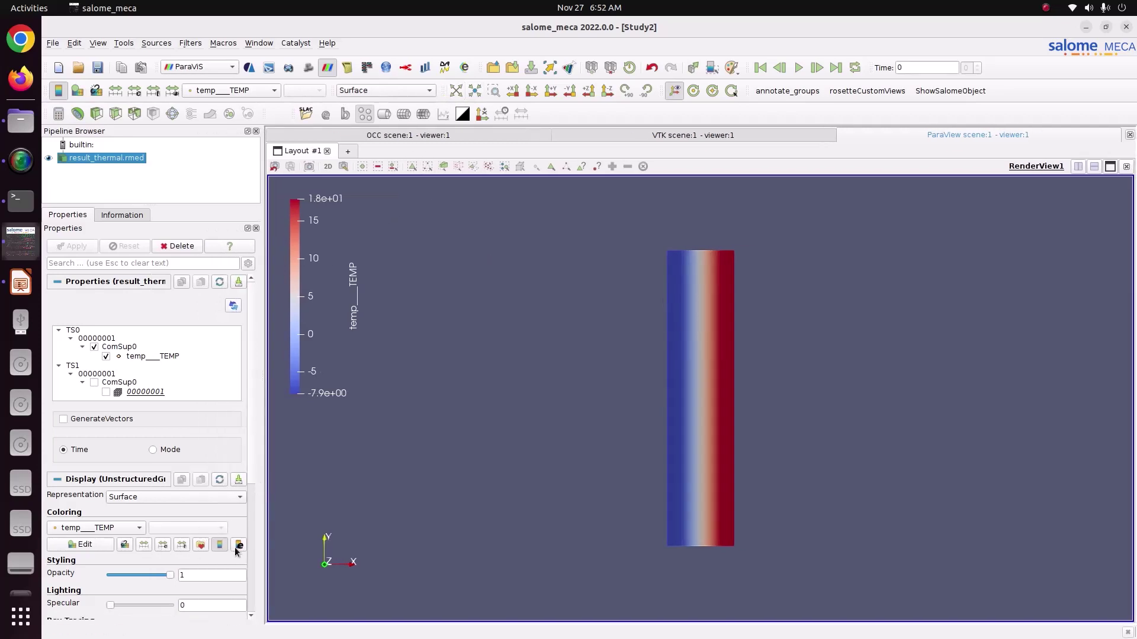
left_click(201, 544)
left_click(754, 169)
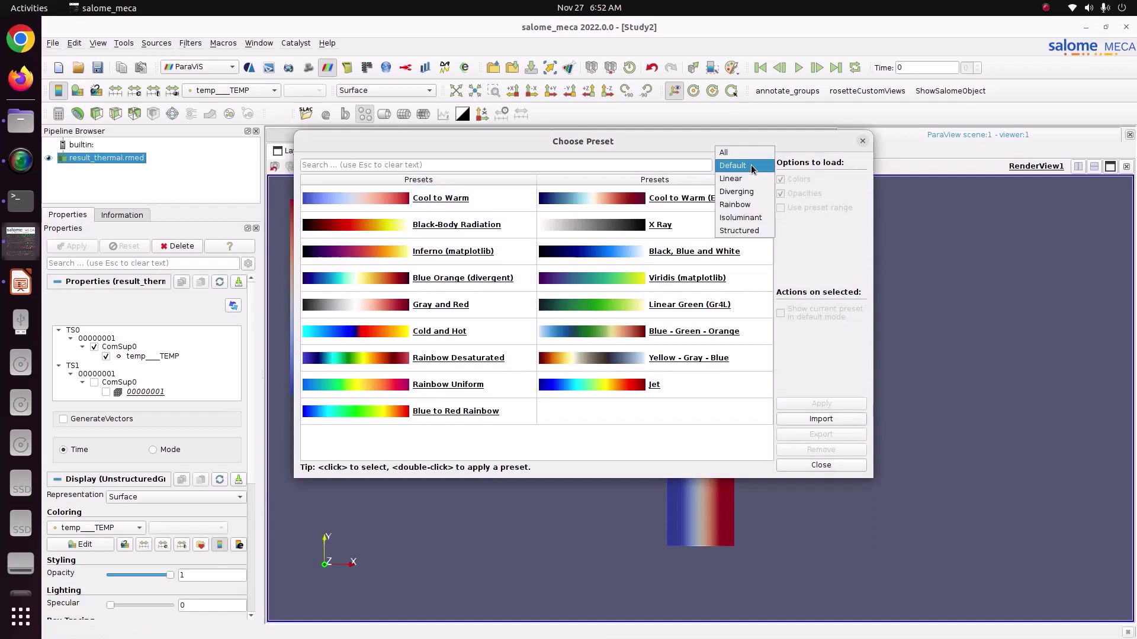
left_click(735, 204)
left_click(713, 229)
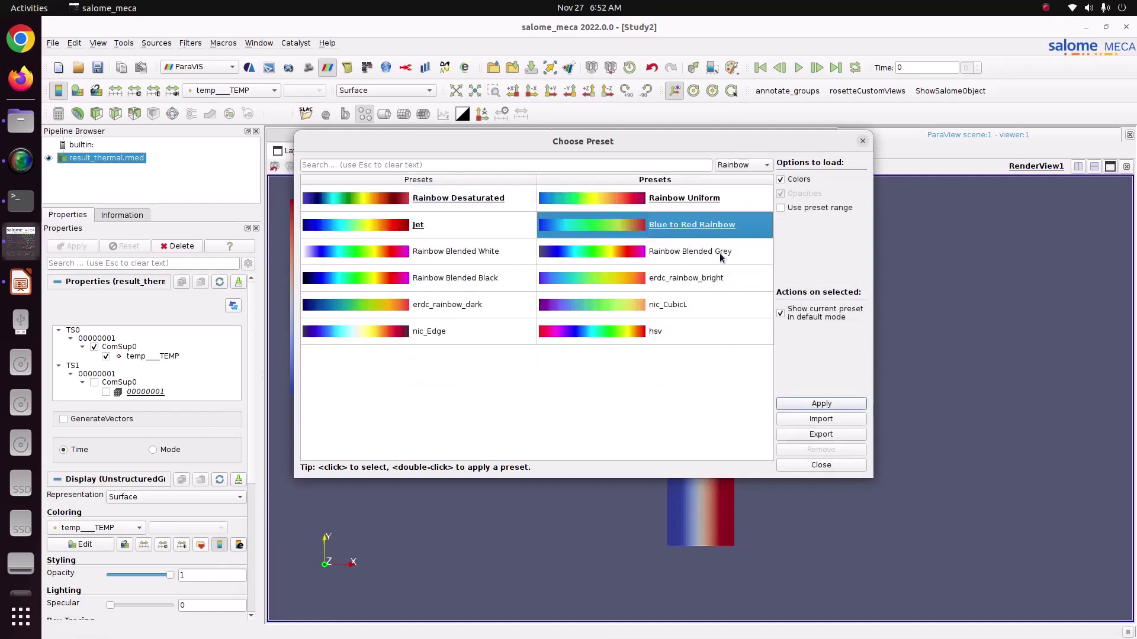
left_click(801, 404)
left_click(821, 465)
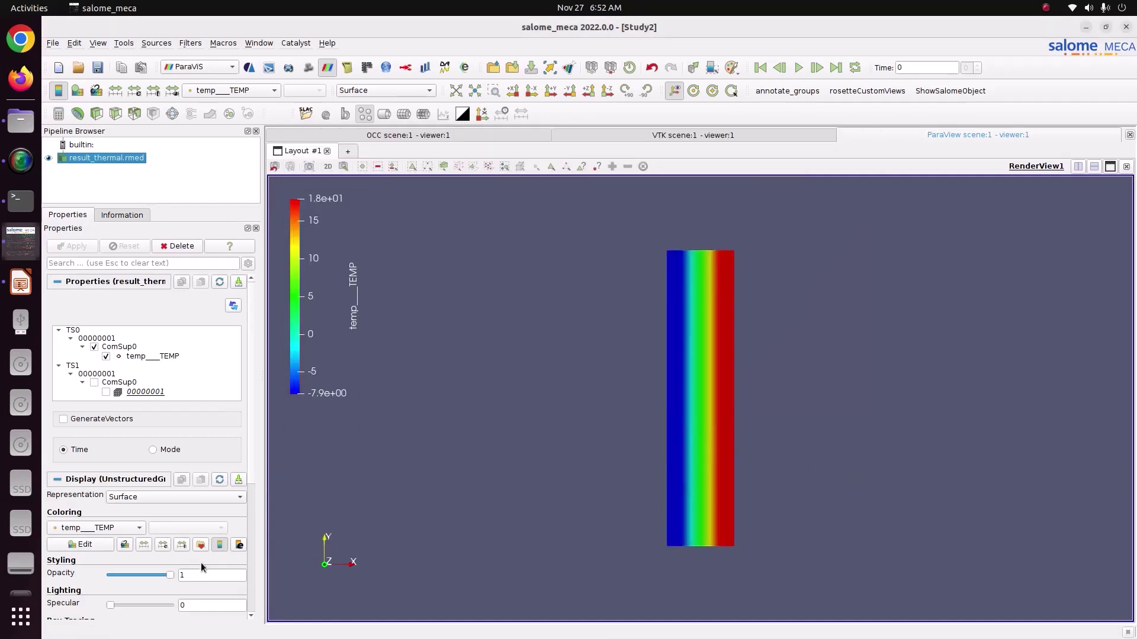
- Set the number of table values in the temperature colour map to 12
scroll(248, 468, "down", 6)
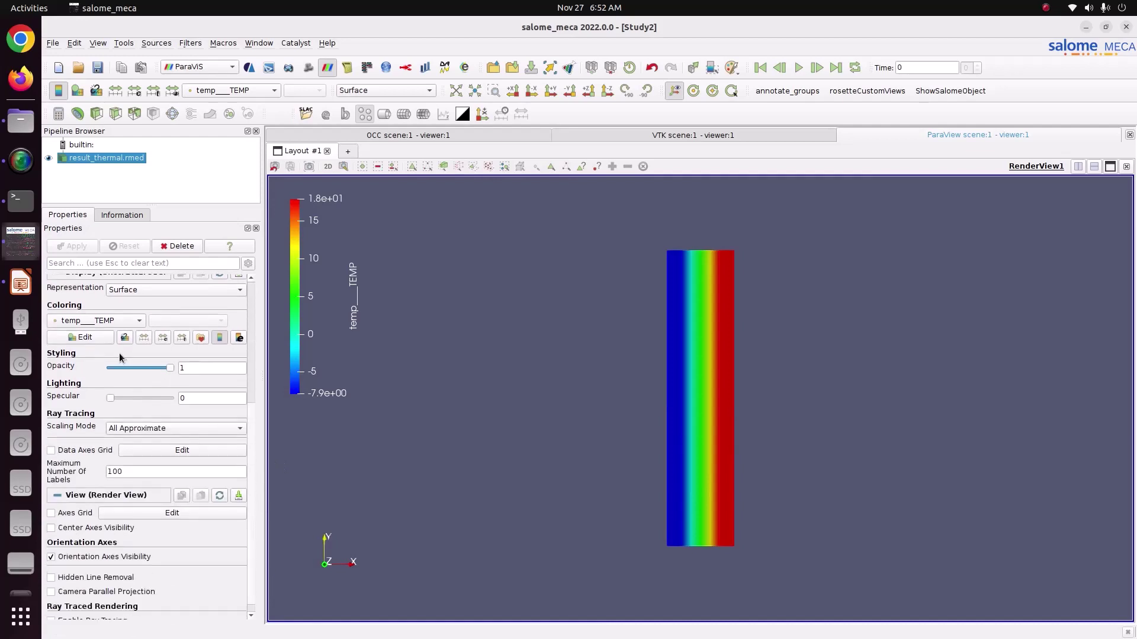
left_click(94, 340)
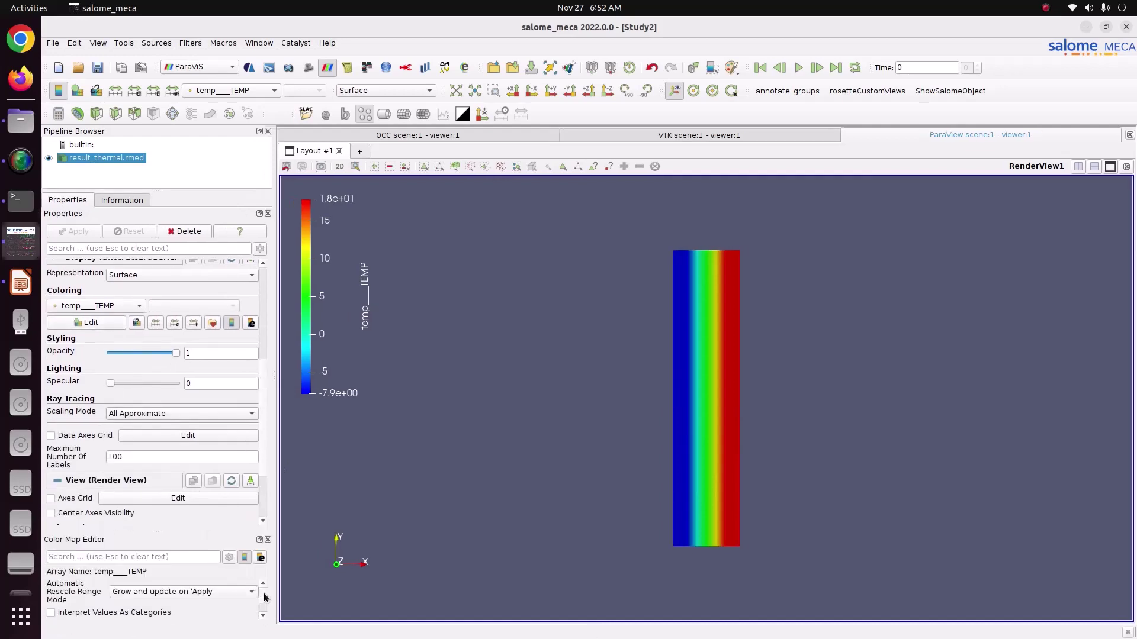
double_click(232, 597)
type("12")
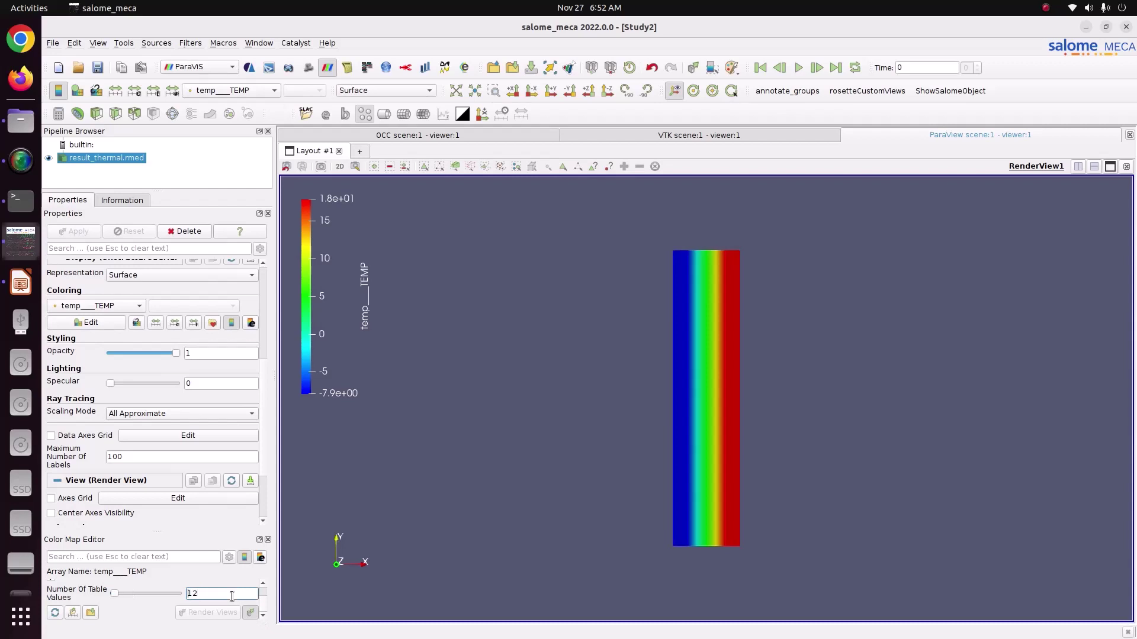
key("Return")
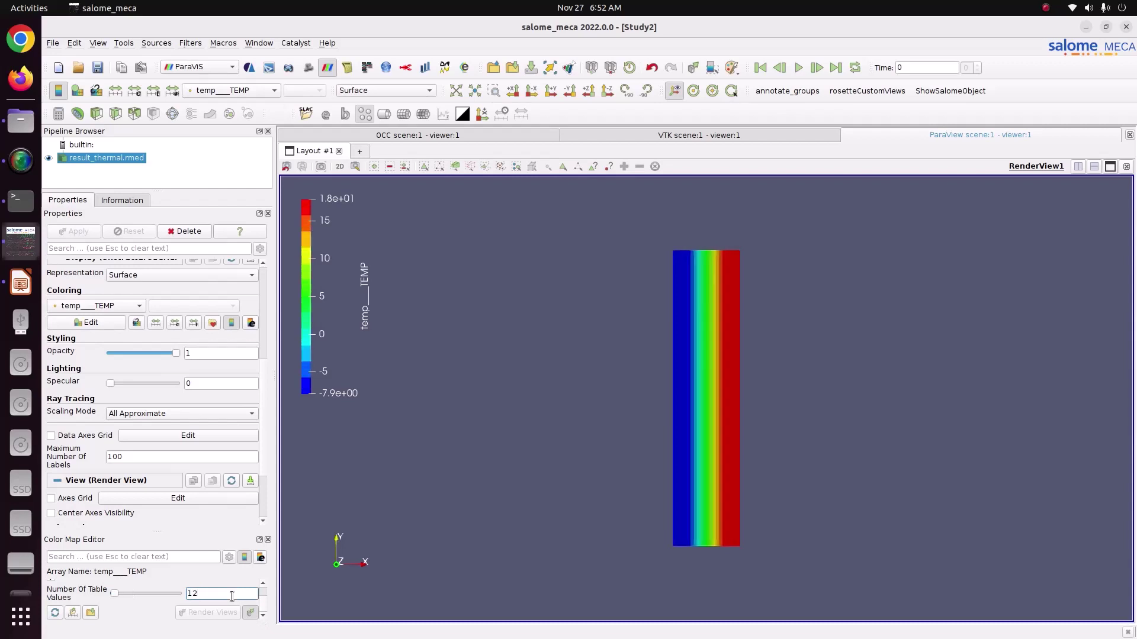
- Set the view direction to -Z and stretch the colour legend downwards to make it longer
scroll(709, 360, "up", 2)
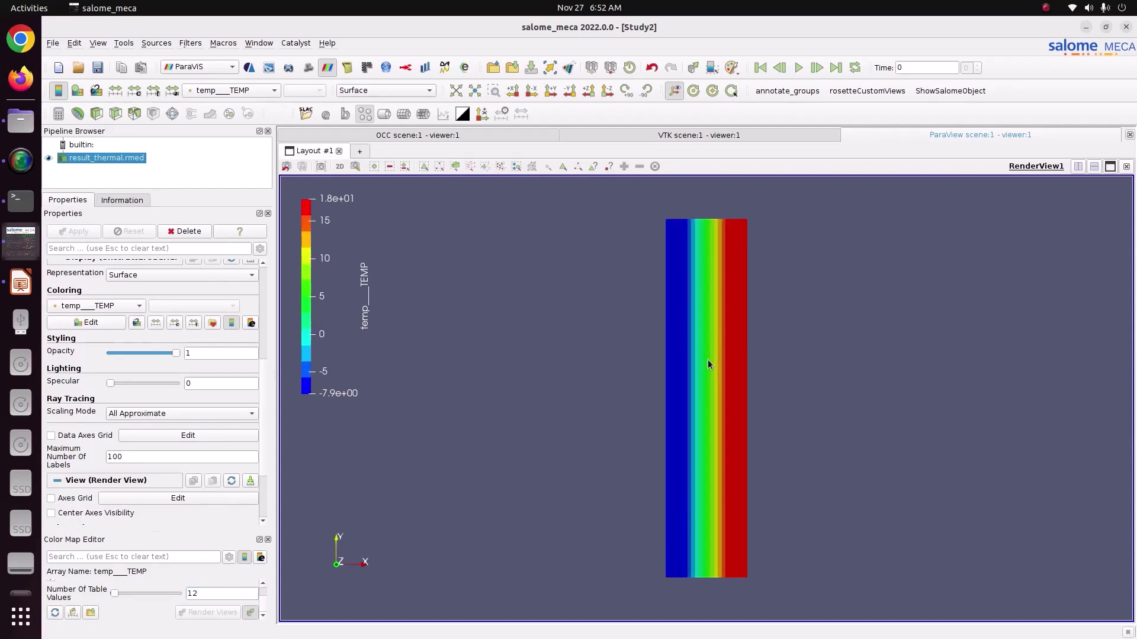
left_click_drag(708, 360, 686, 345, "shift")
left_click(551, 93)
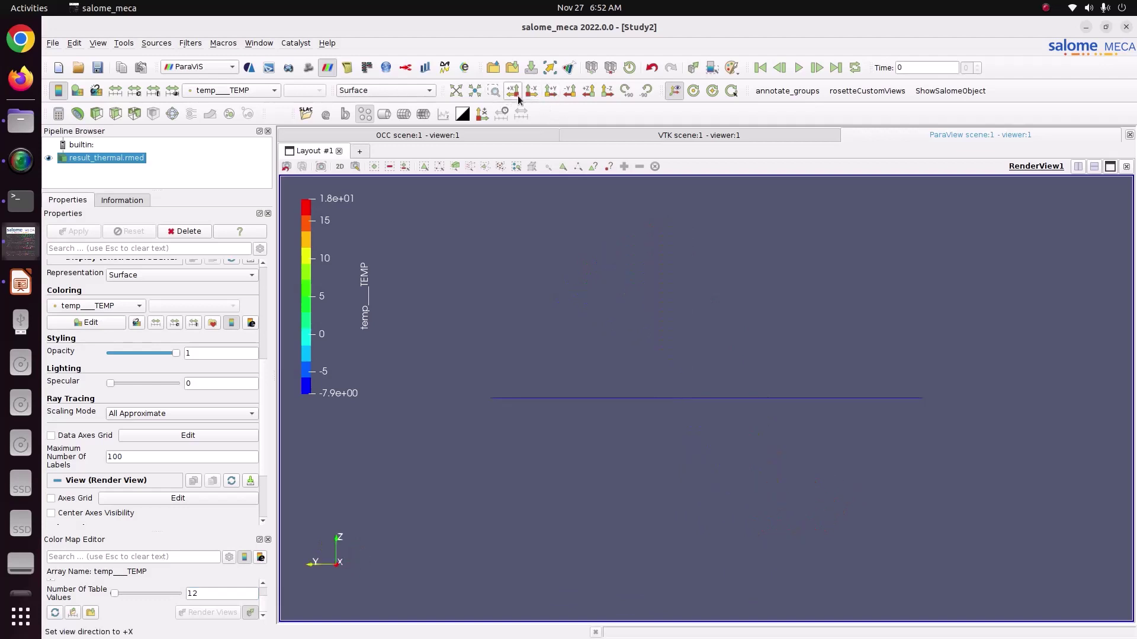
left_click(605, 93)
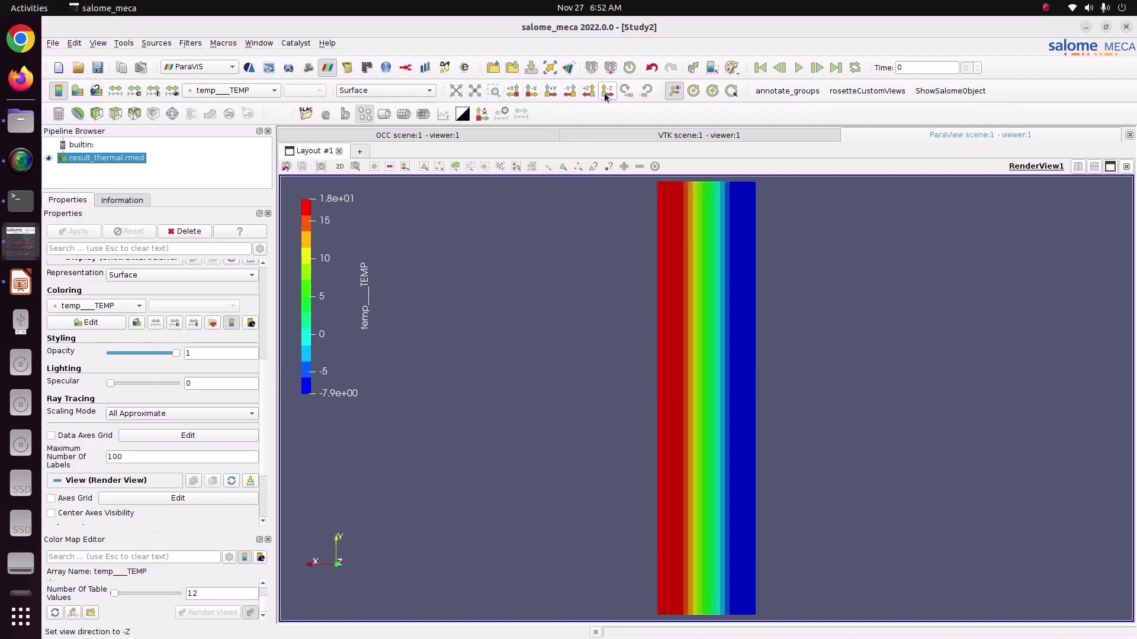
left_click(604, 93)
scroll(568, 308, "down", 5)
scroll(652, 414, "up", 4)
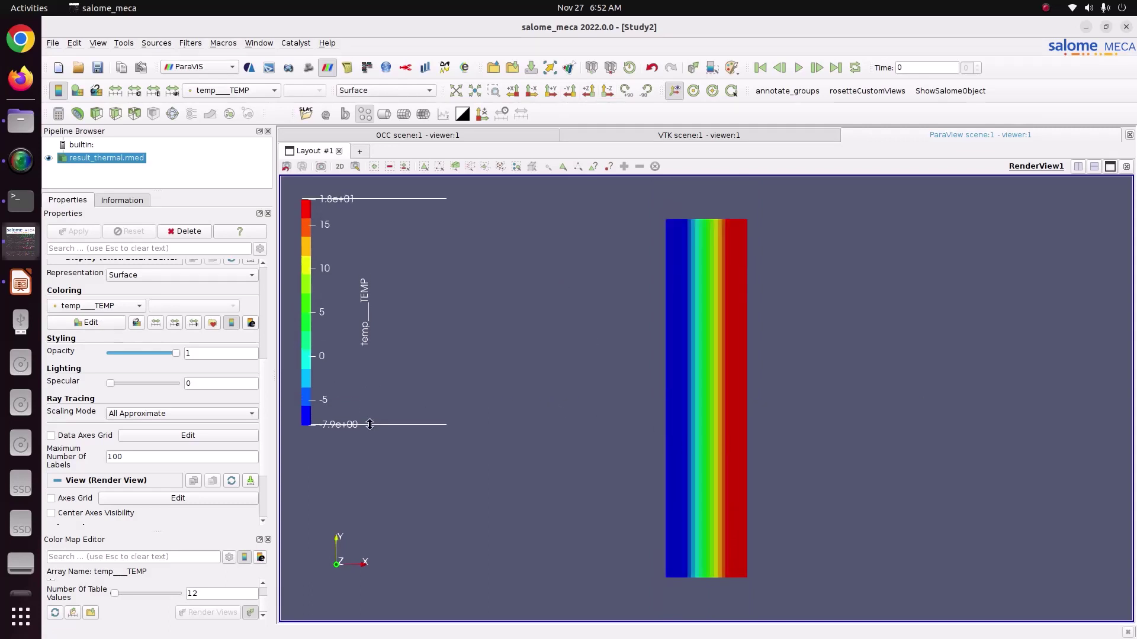
left_click_drag(367, 394, 367, 424)
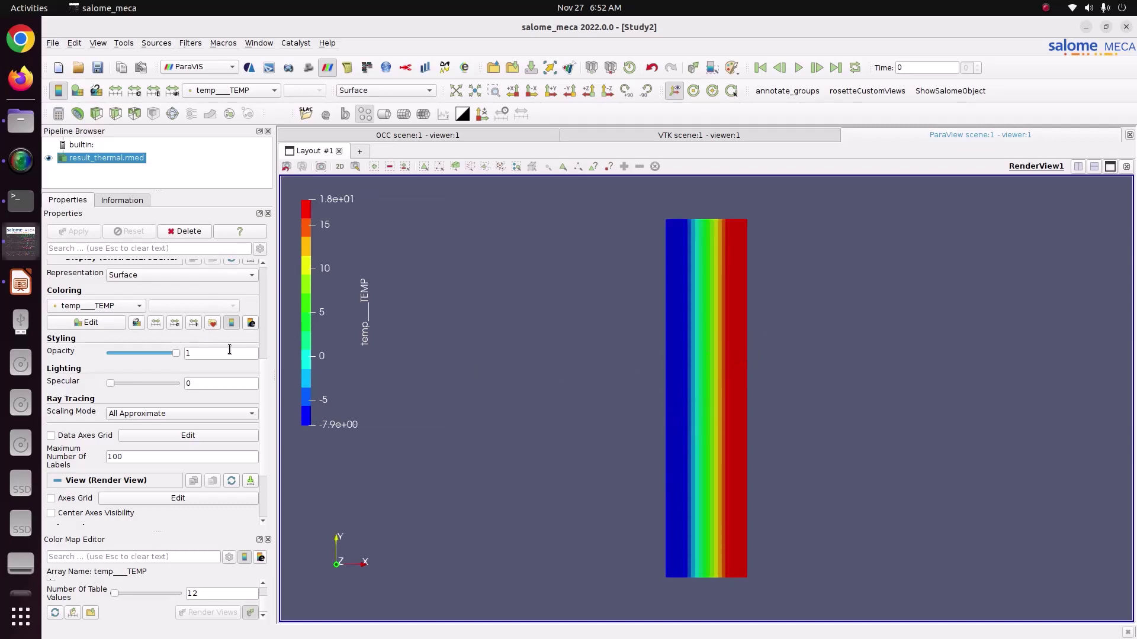
- Turn on point hovering and inspect the temperatures at points across the glass panes and the gap between them
scroll(263, 373, "up", 5)
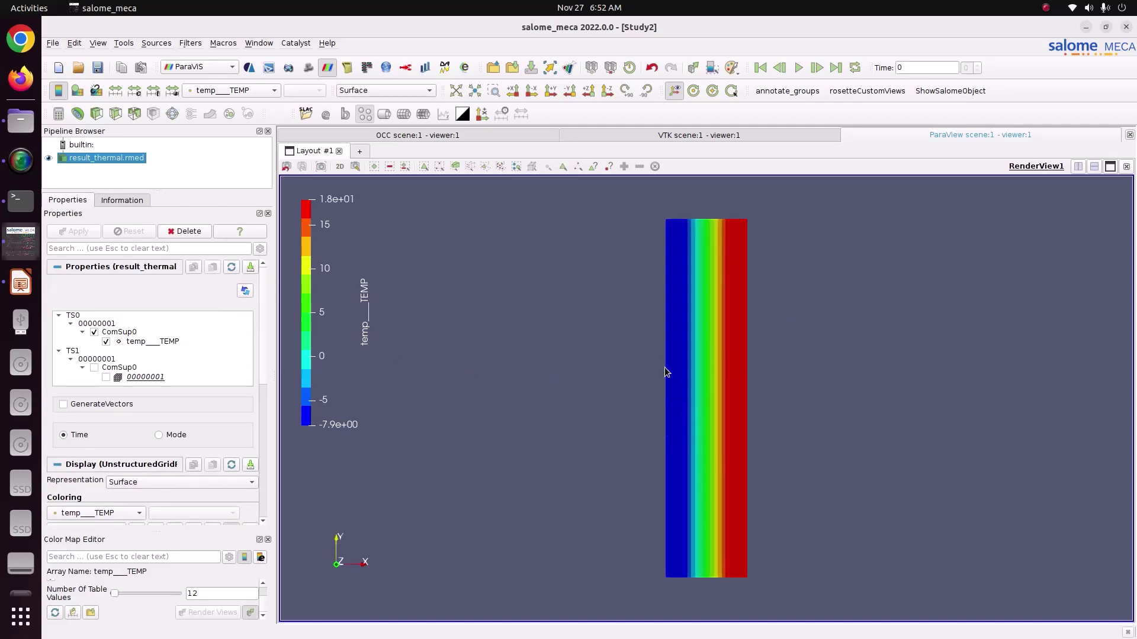
left_click(610, 167)
mouse_move(676, 356)
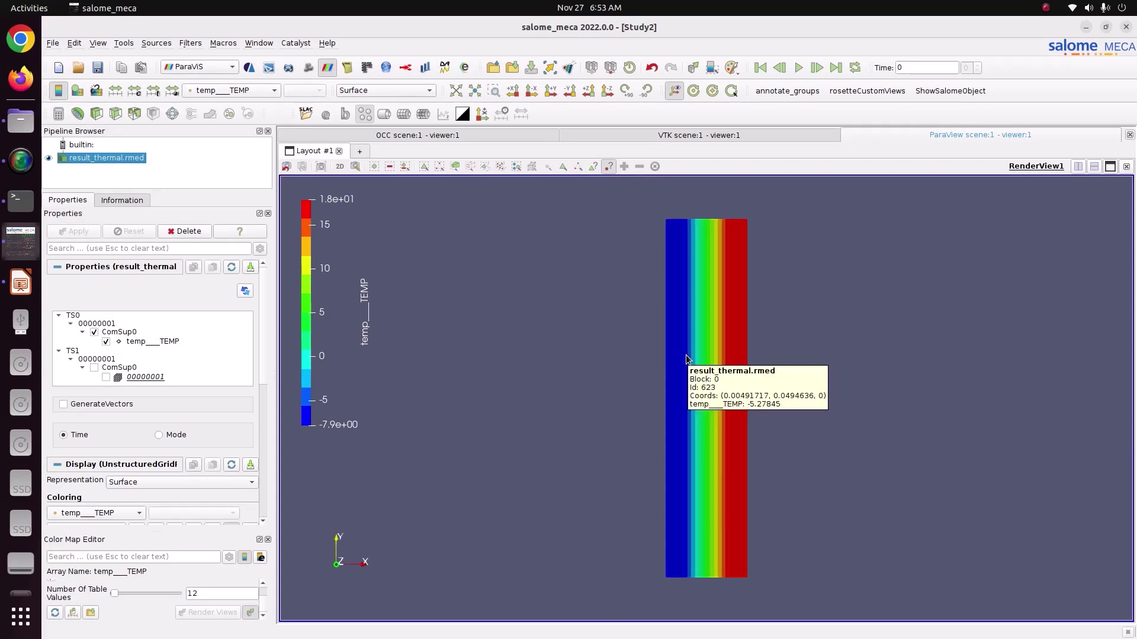
scroll(685, 355, "up", 10)
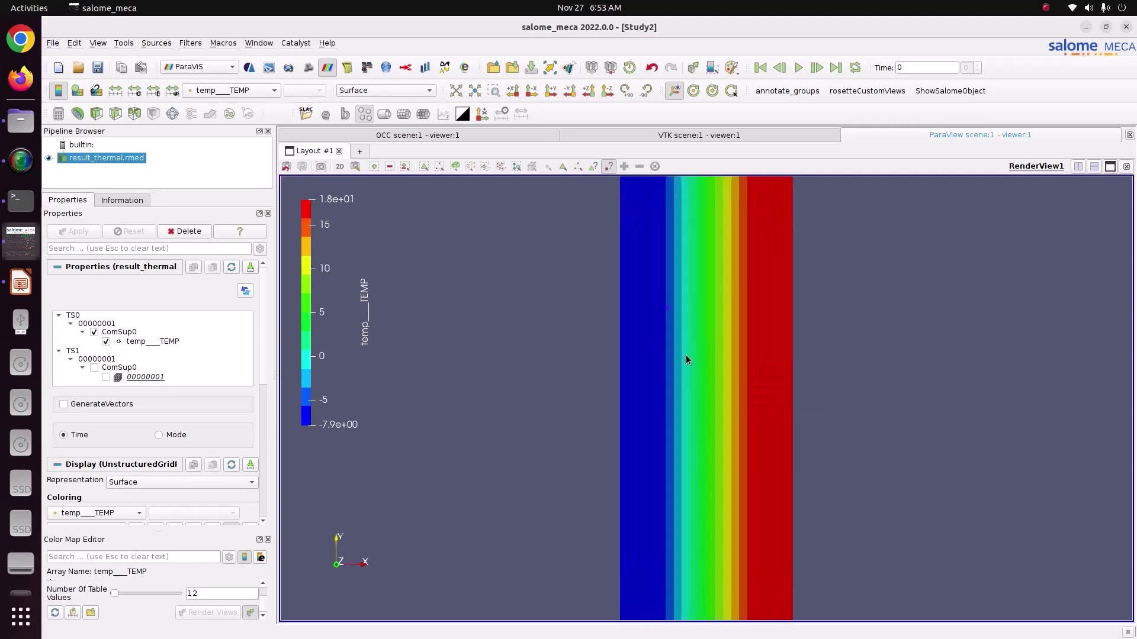
mouse_move(636, 360)
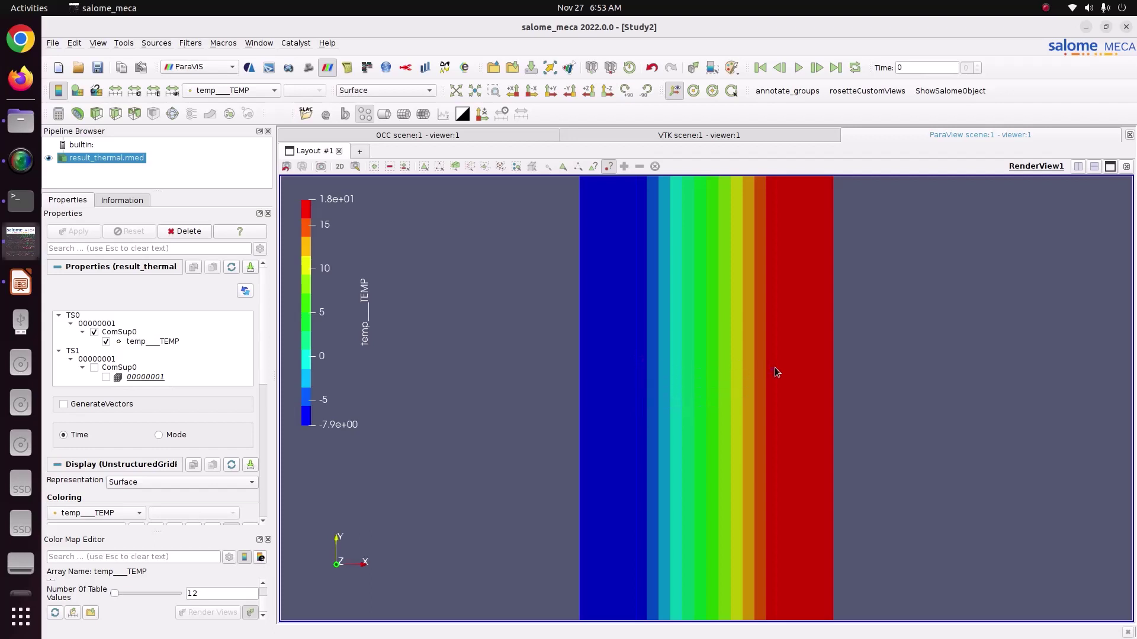
mouse_move(779, 373)
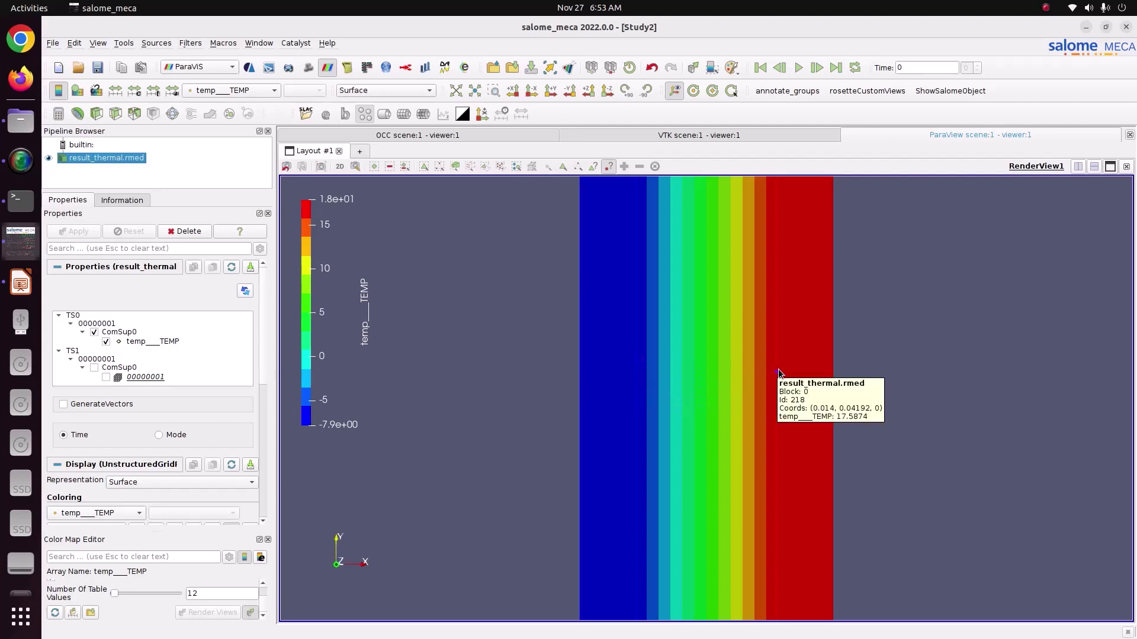
mouse_move(738, 372)
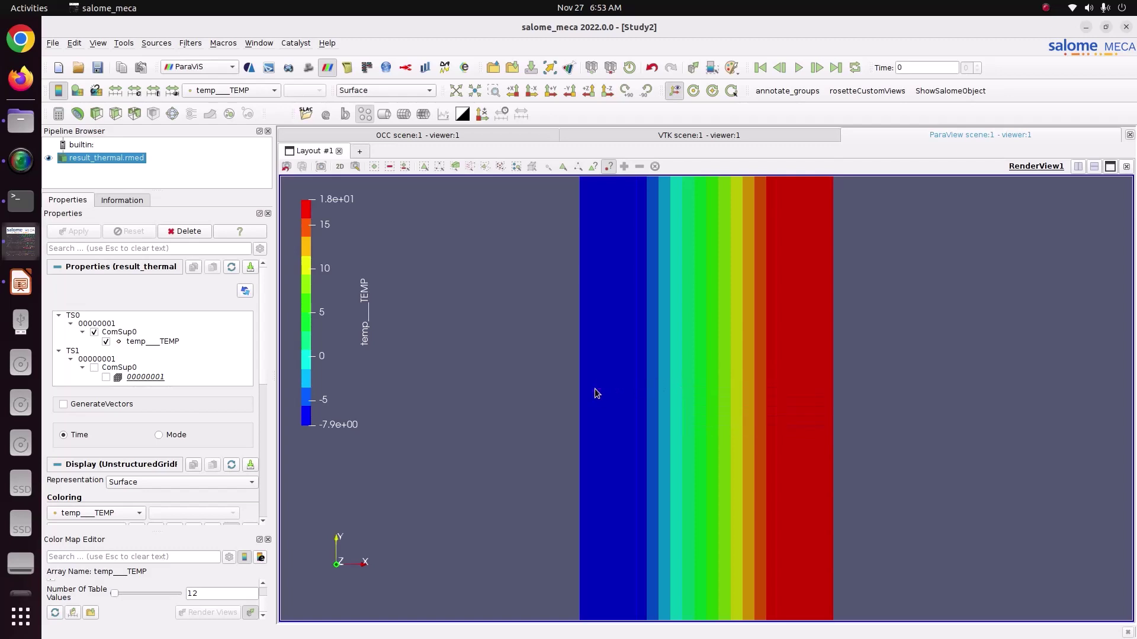
mouse_move(595, 392)
scroll(815, 367, "down", 6)
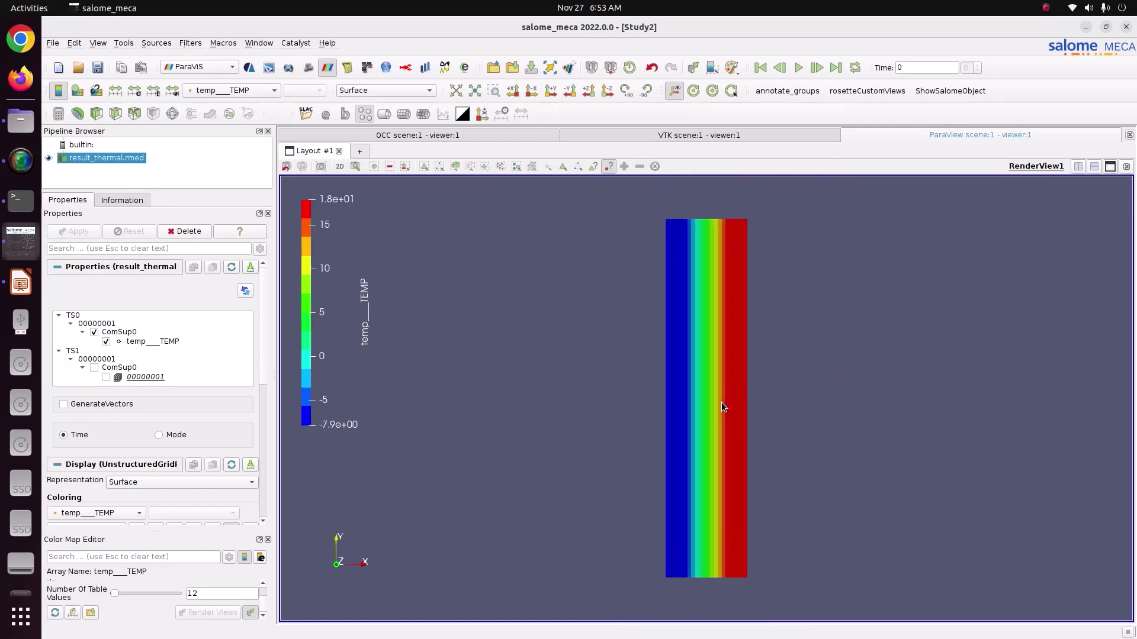
scroll(721, 402, "up", 2)
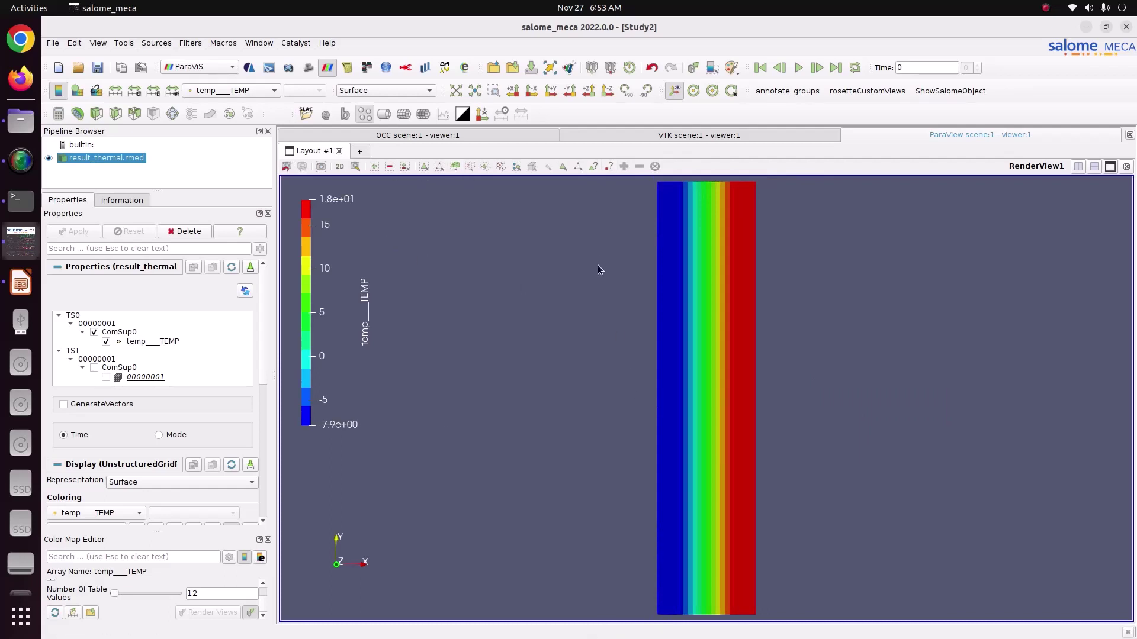
- Search the filters for "plot" and add a Plot Over Line filter to result_thermal.rmed
left_click(189, 44)
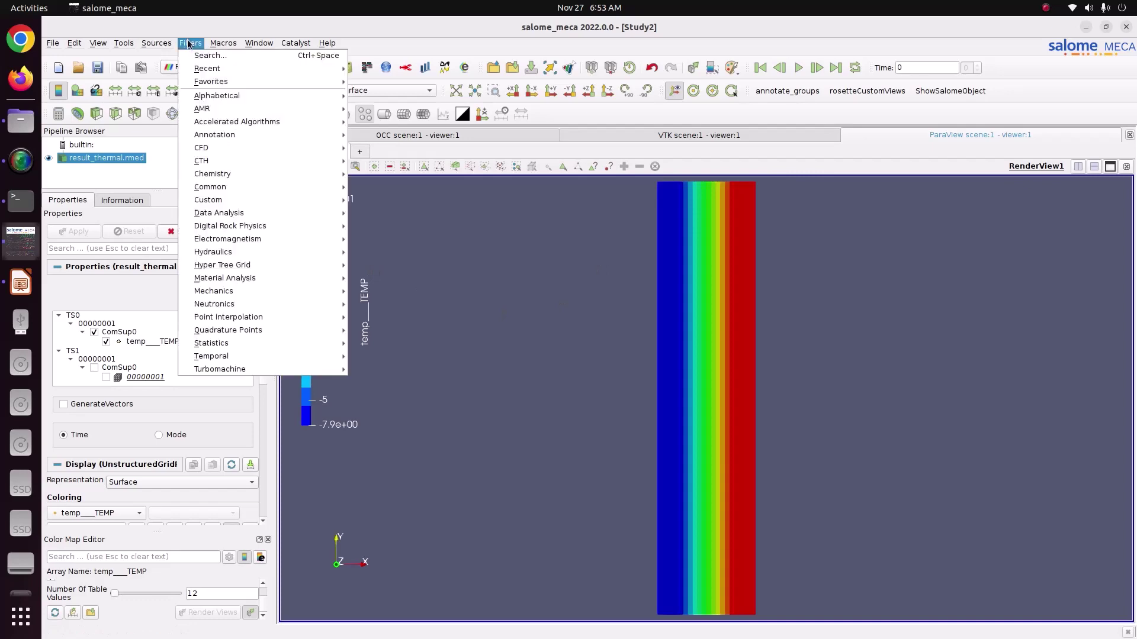
left_click(211, 55)
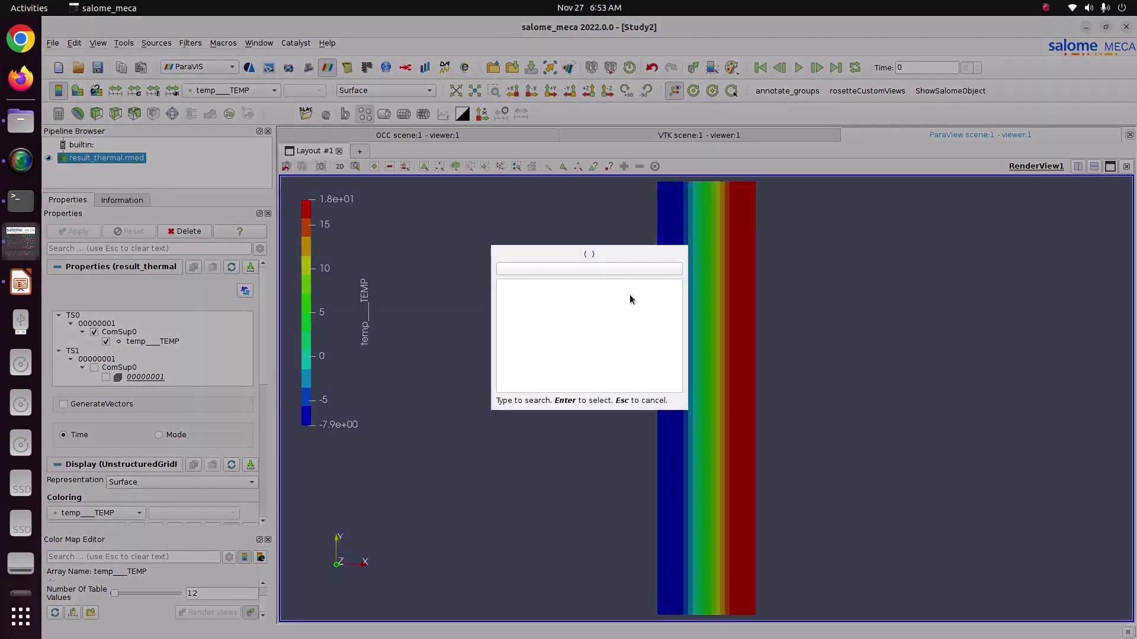
type("plot")
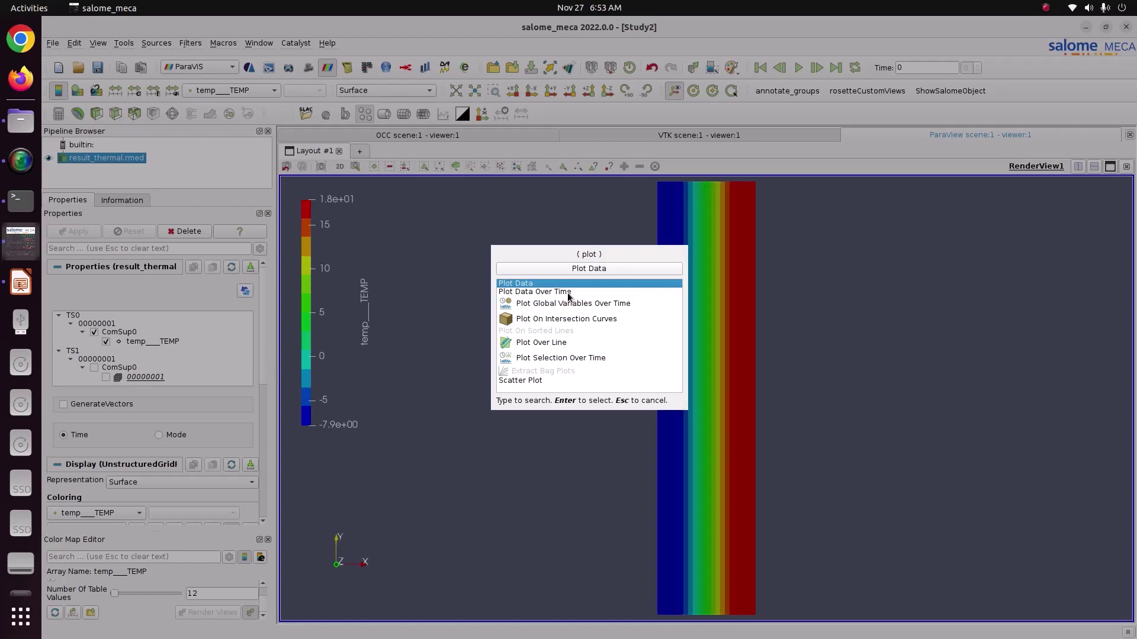
left_click(566, 346)
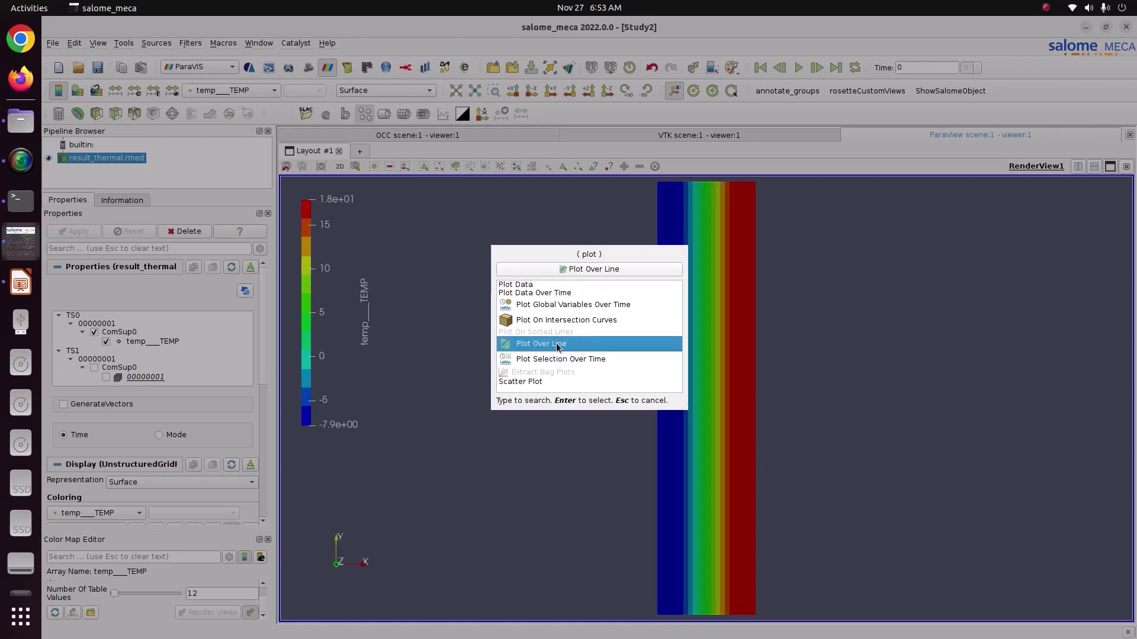
key("Return")
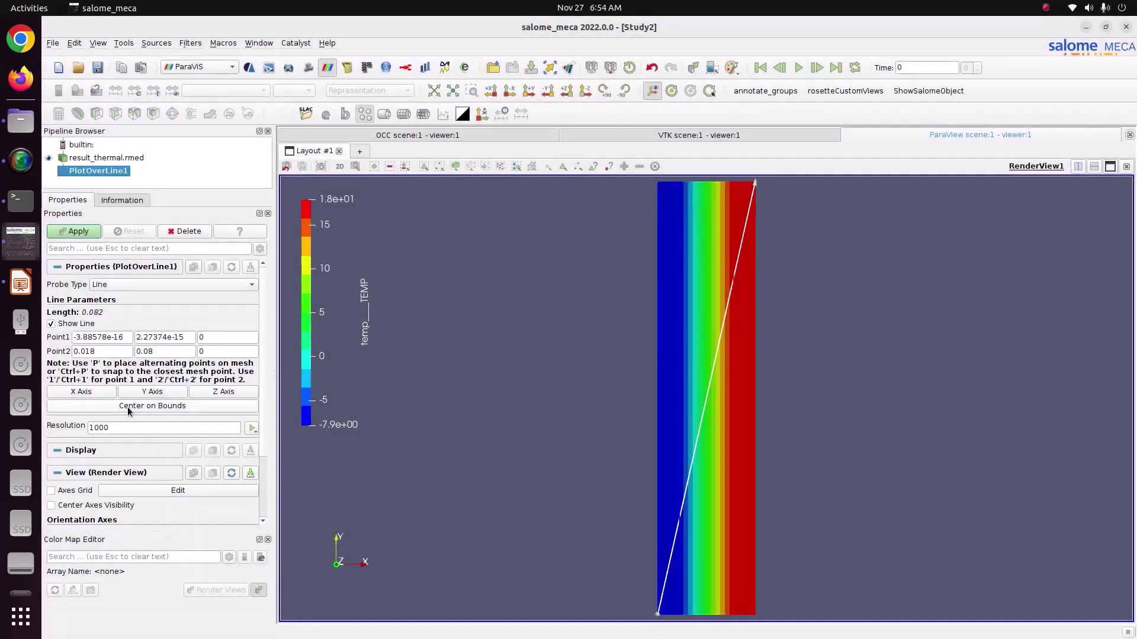
- Align the Plot Over Line probe with the X axis across the window and apply the filter
left_click(137, 392)
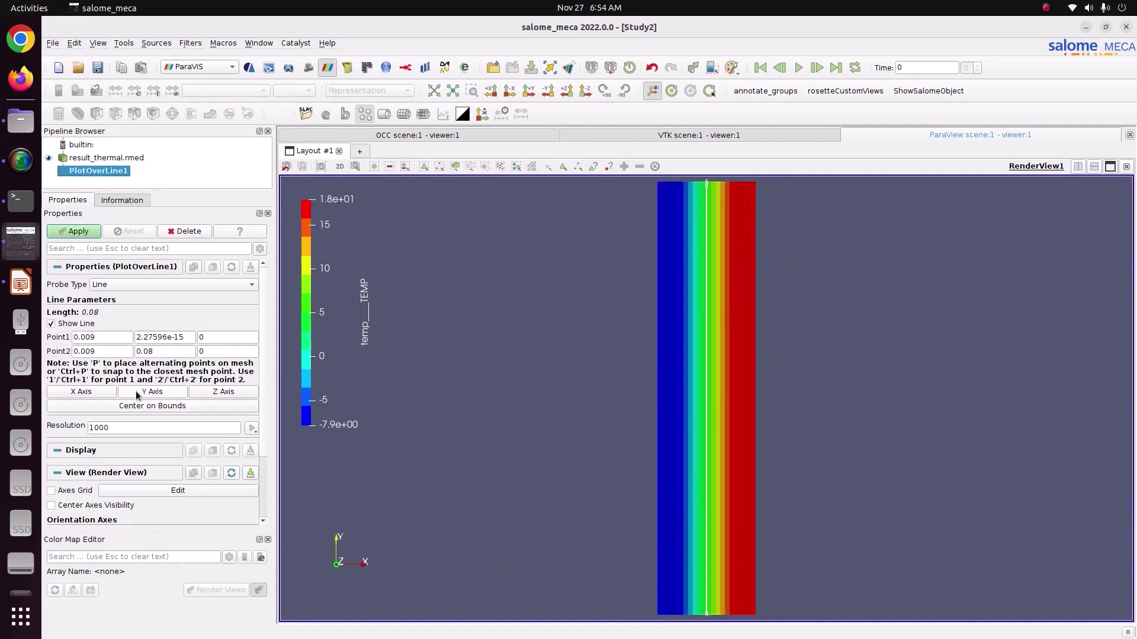
left_click(103, 390)
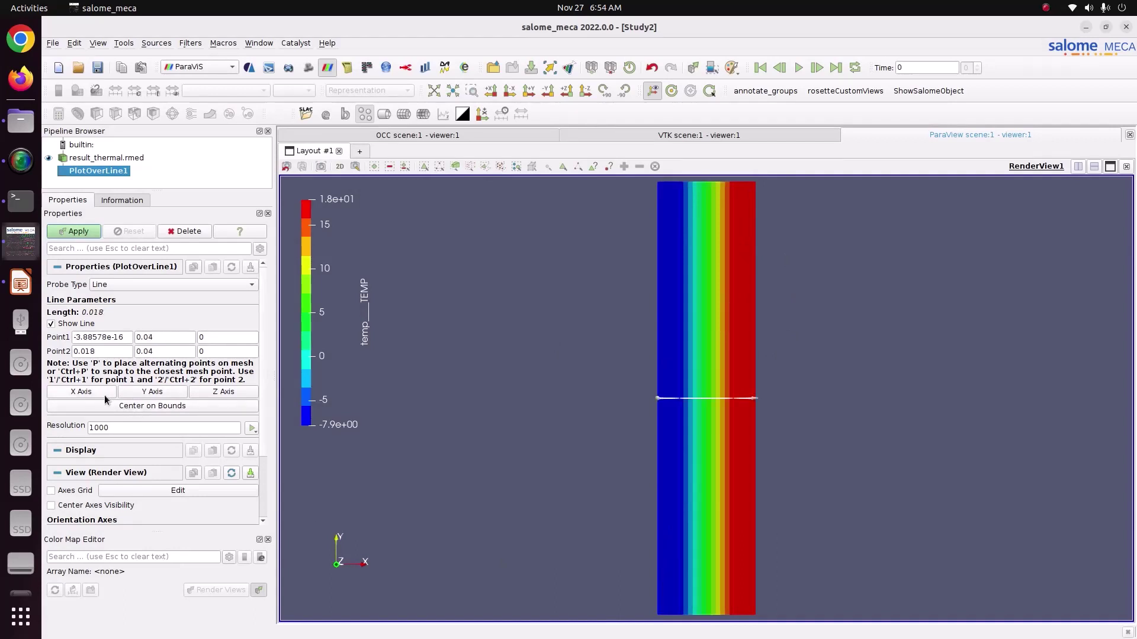
scroll(663, 412, "up", 3)
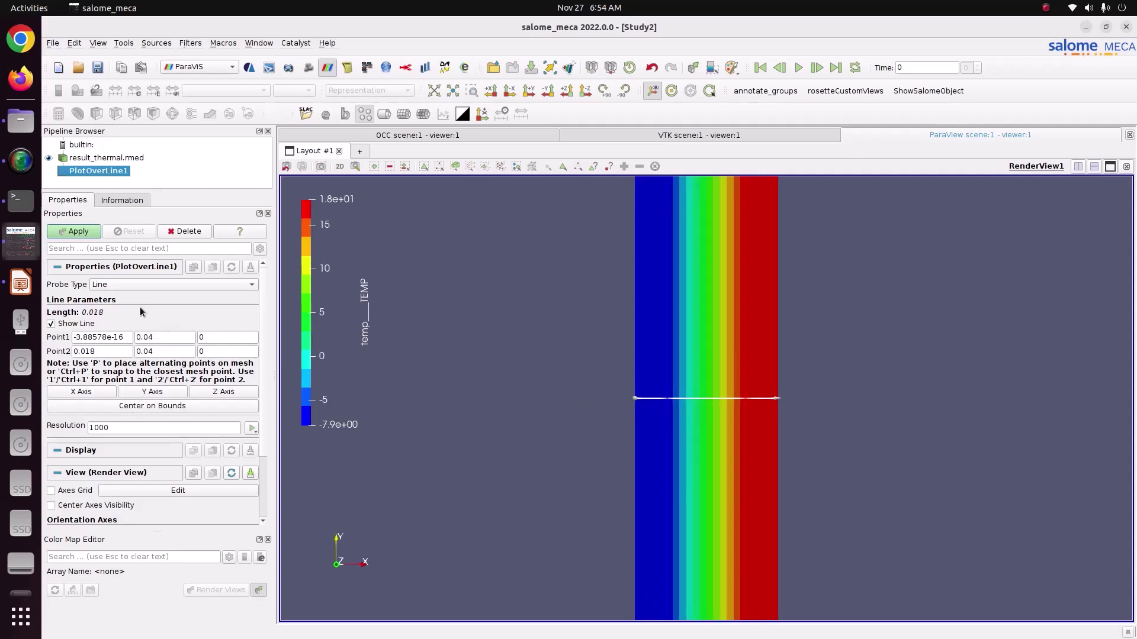
left_click(89, 233)
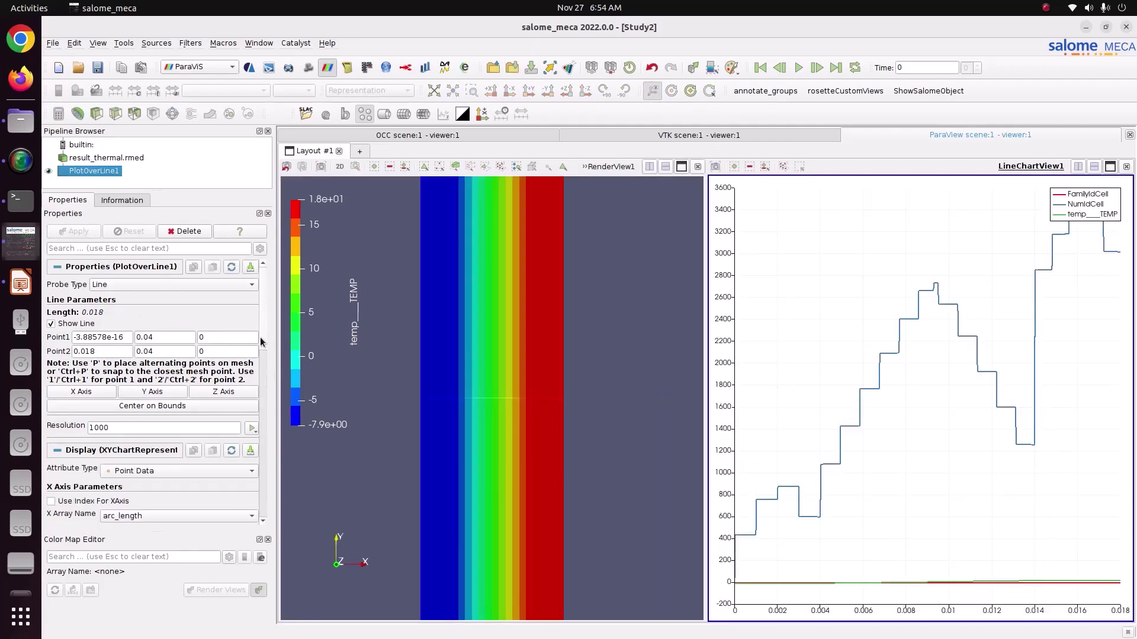
- Use Points_X as the chart's X array and plot only the temp____TEMP series
scroll(260, 342, "down", 5)
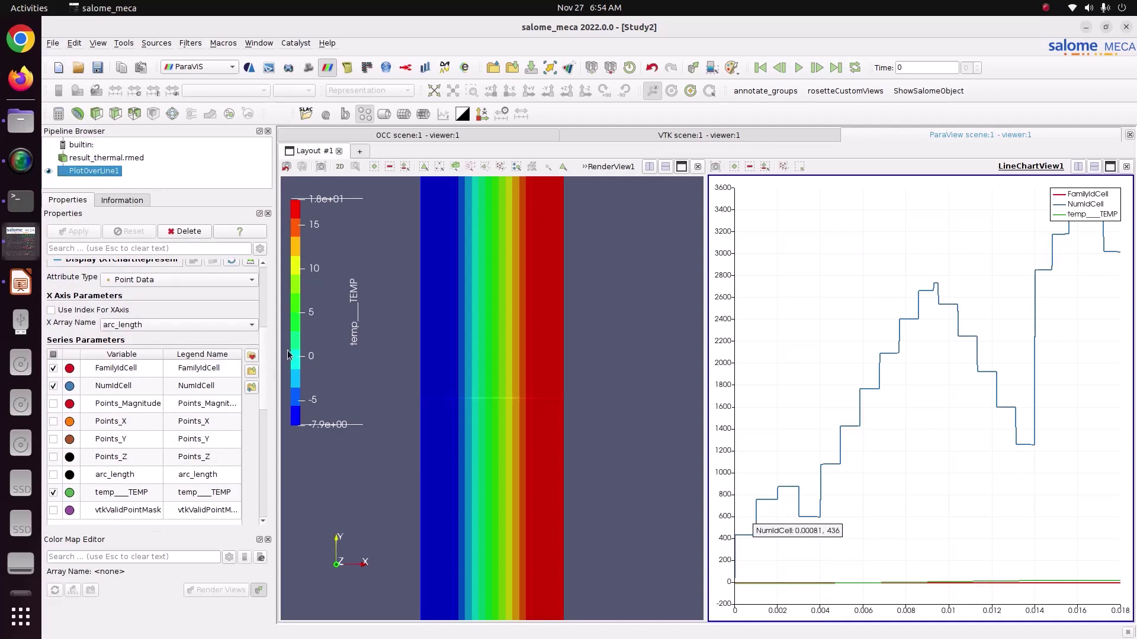
left_click(230, 324)
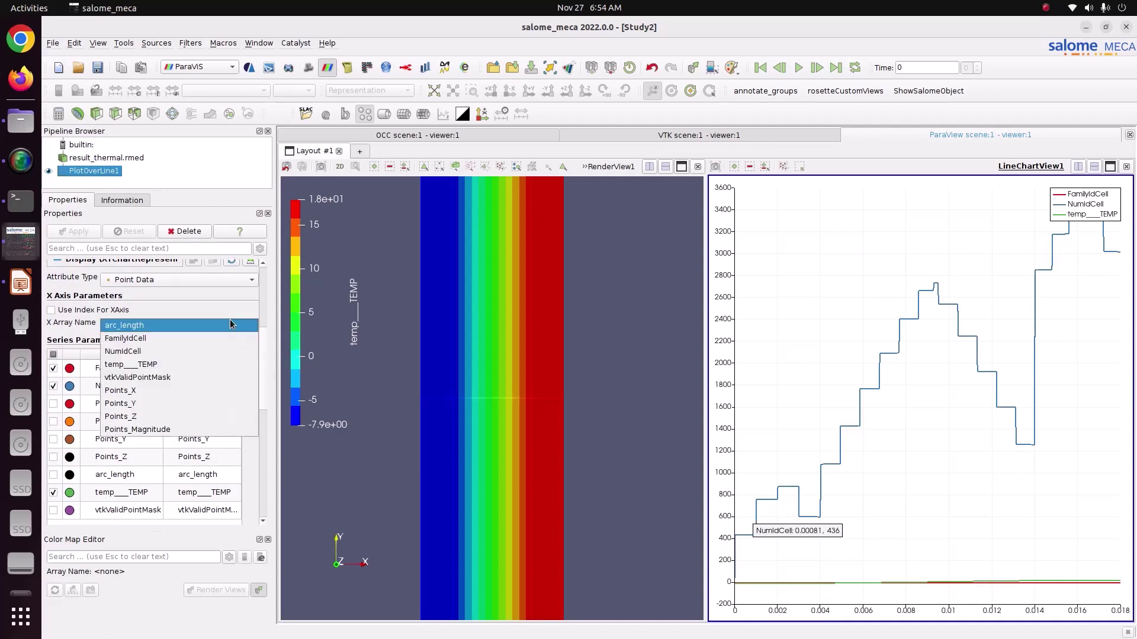
left_click(193, 390)
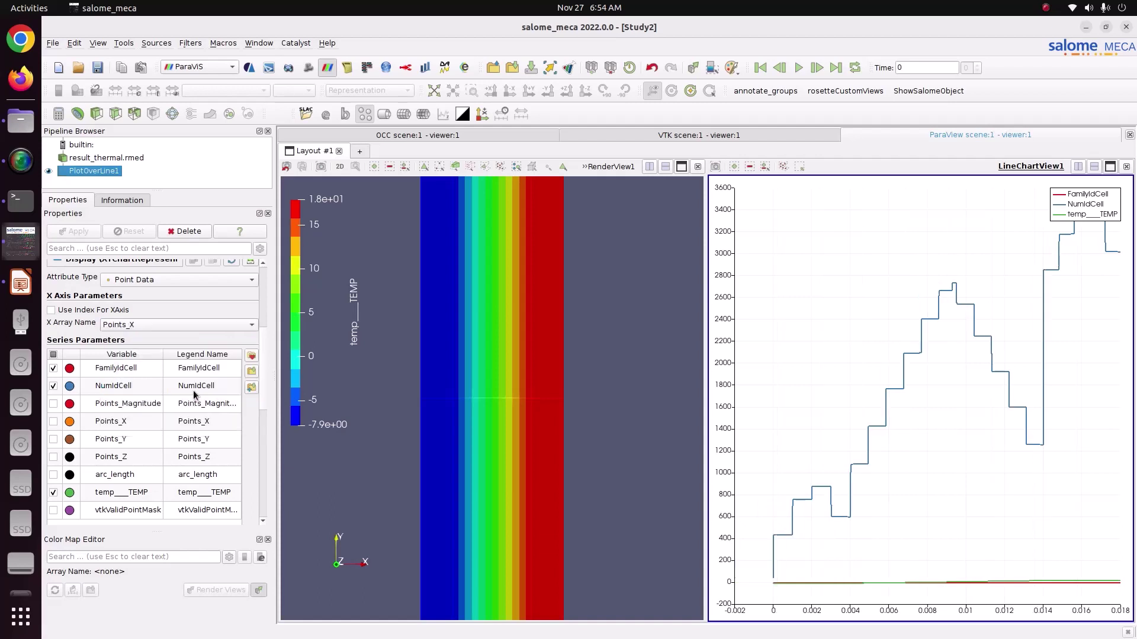
left_click(53, 354)
left_click(53, 355)
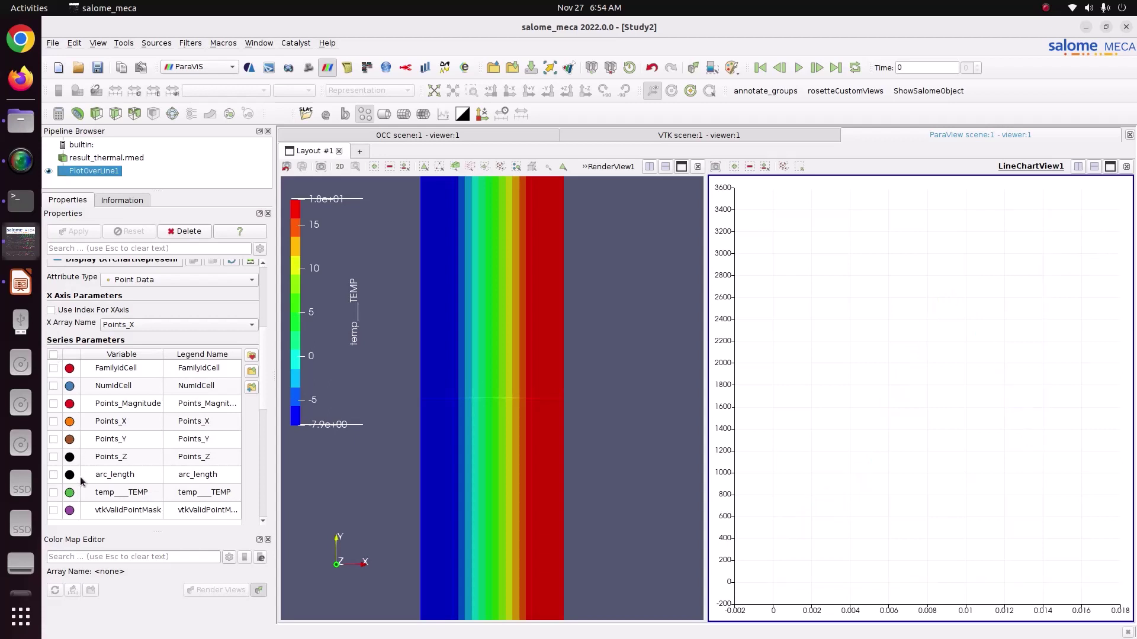
left_click(54, 493)
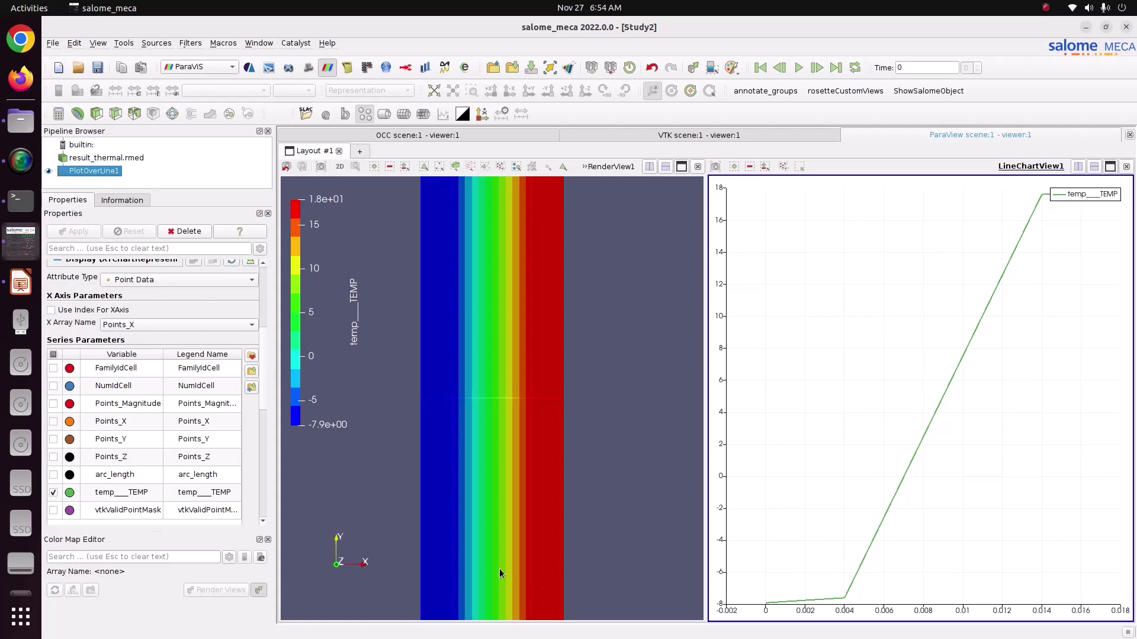
- Examine the temperature values at the ends and bends of the temp____TEMP curve in the line chart
scroll(500, 568, "down", 3)
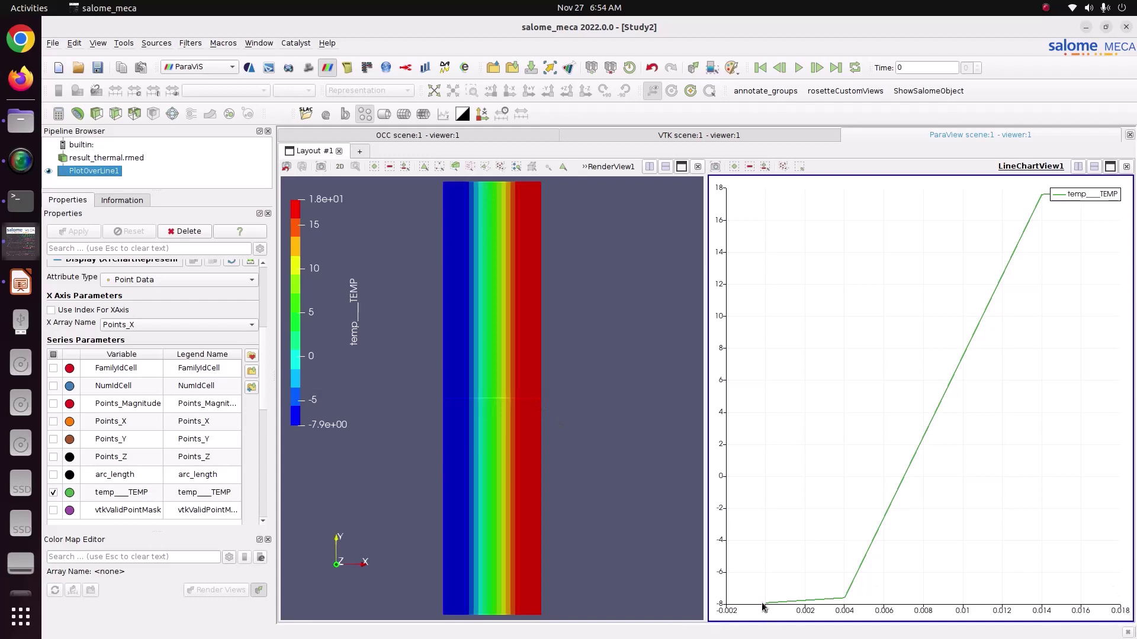
scroll(1043, 267, "down", 1)
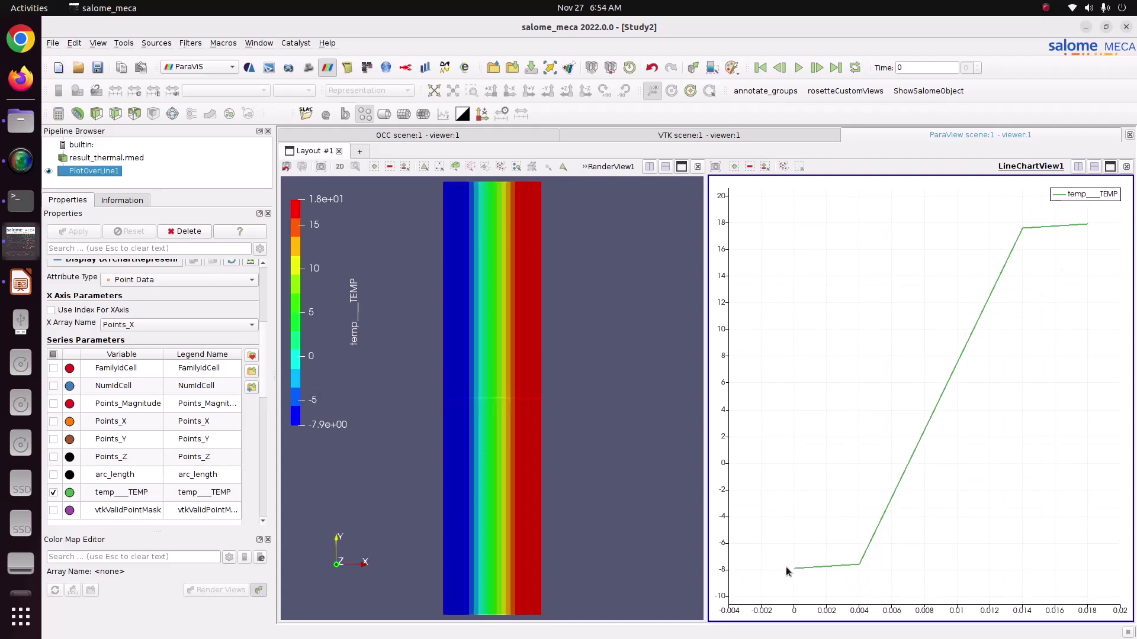
mouse_move(796, 569)
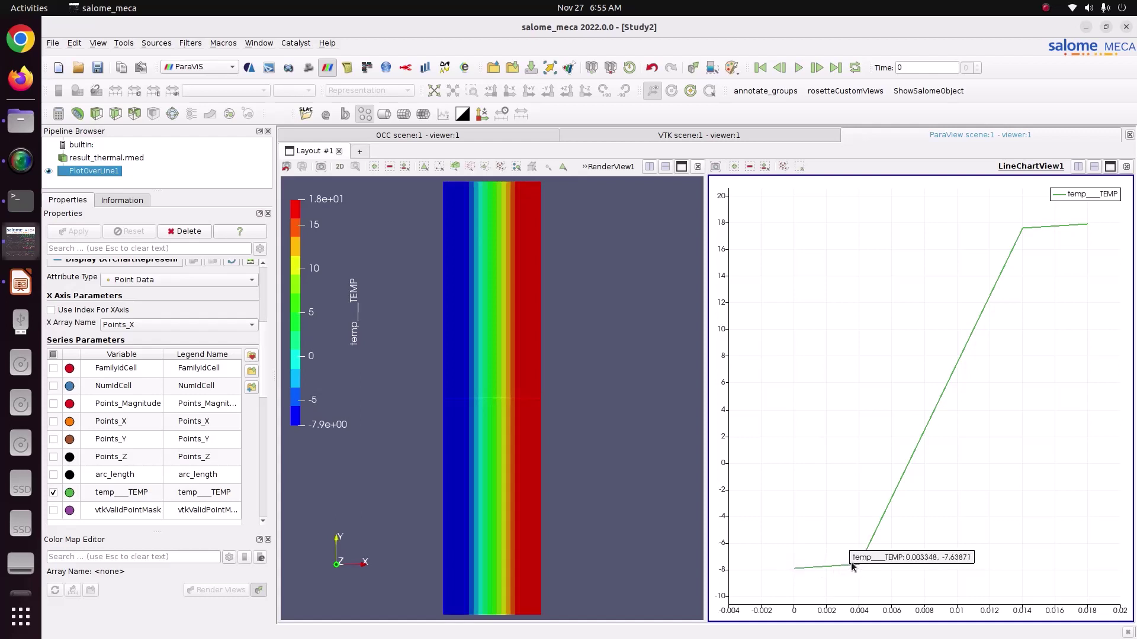
mouse_move(859, 566)
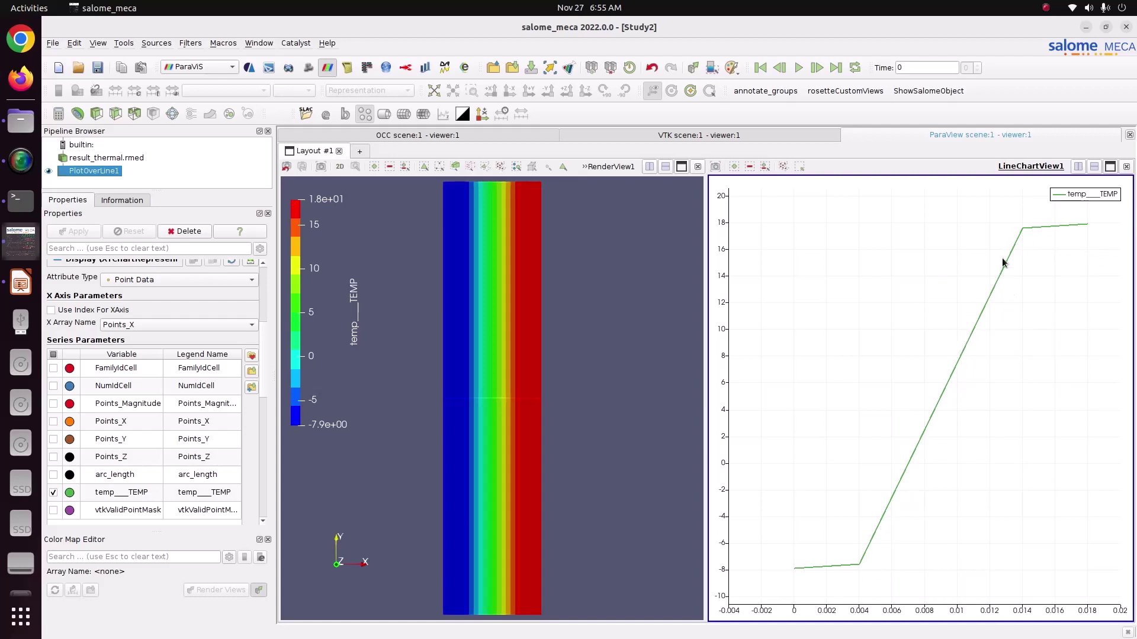
mouse_move(1024, 229)
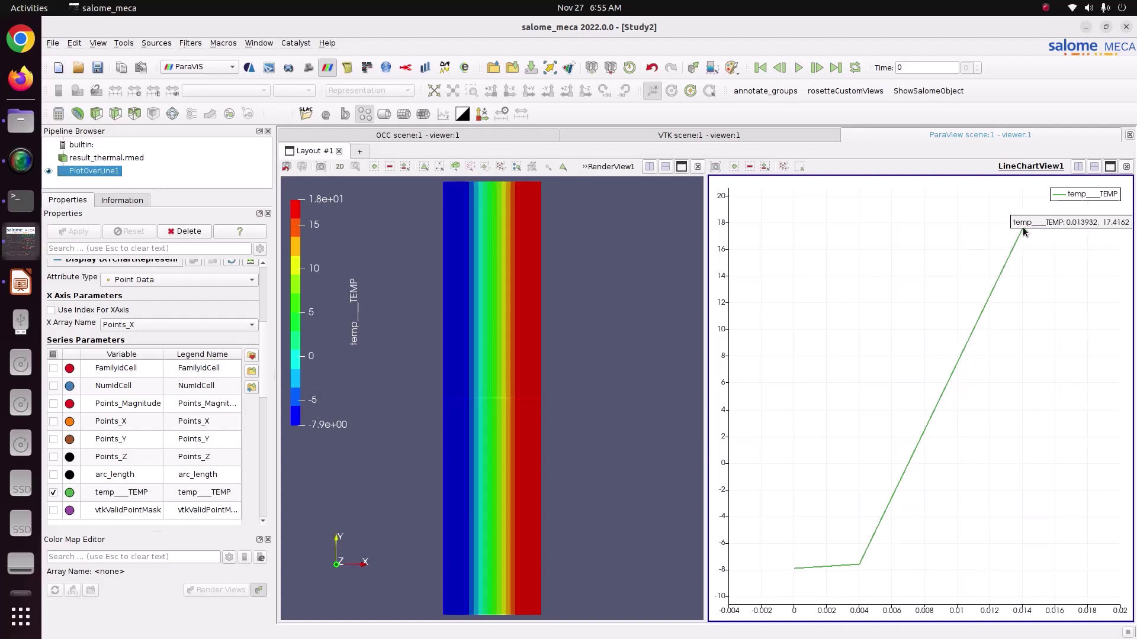
mouse_move(1084, 223)
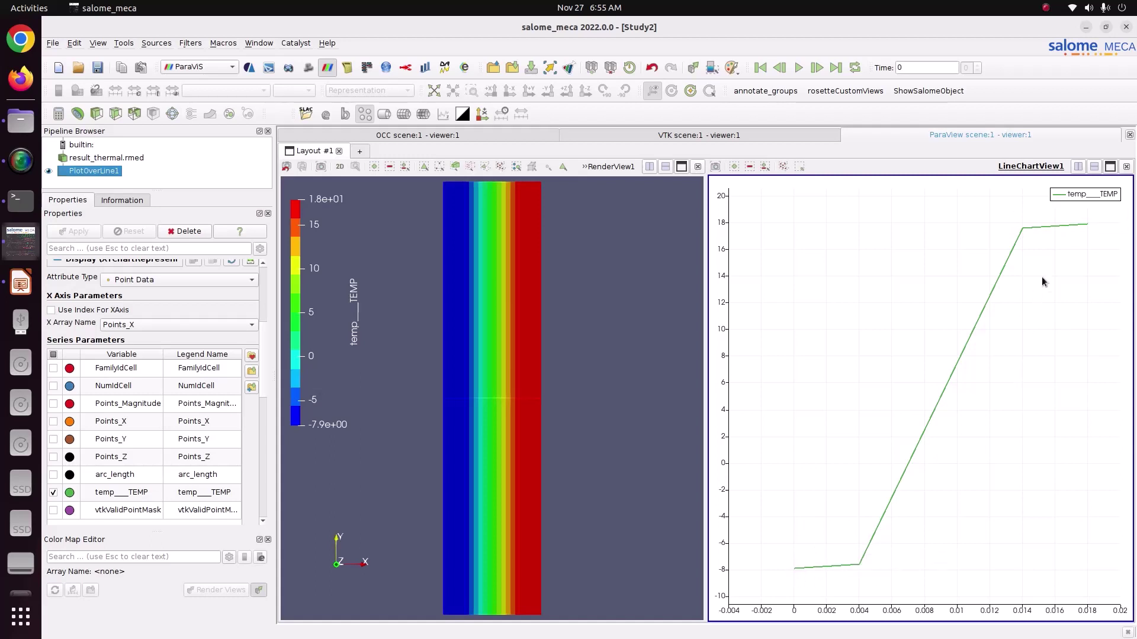
mouse_move(872, 528)
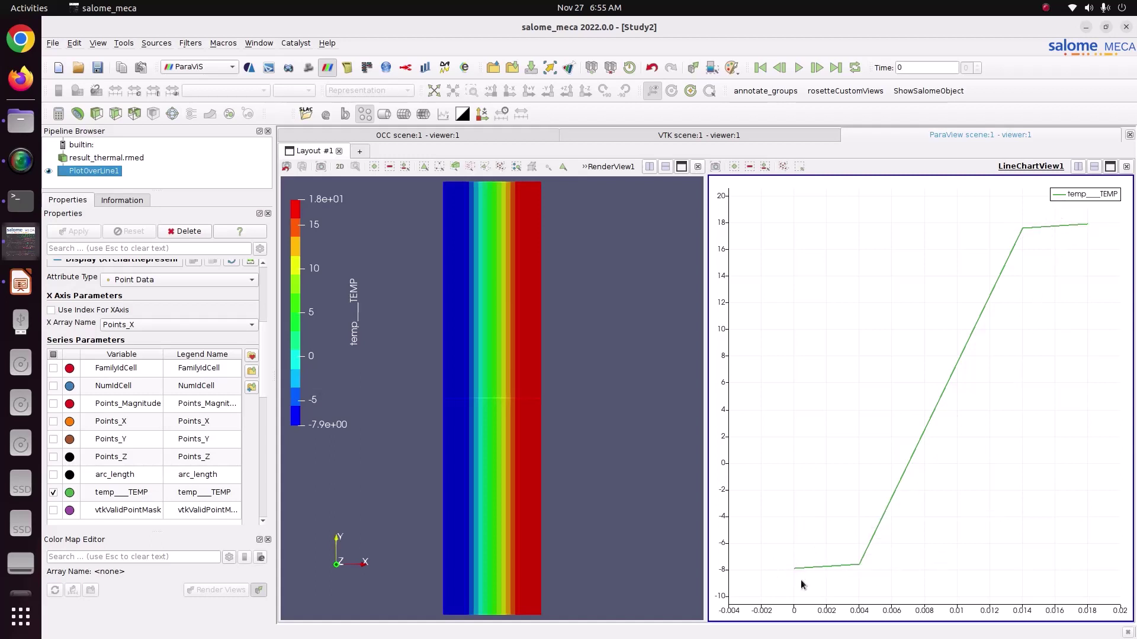